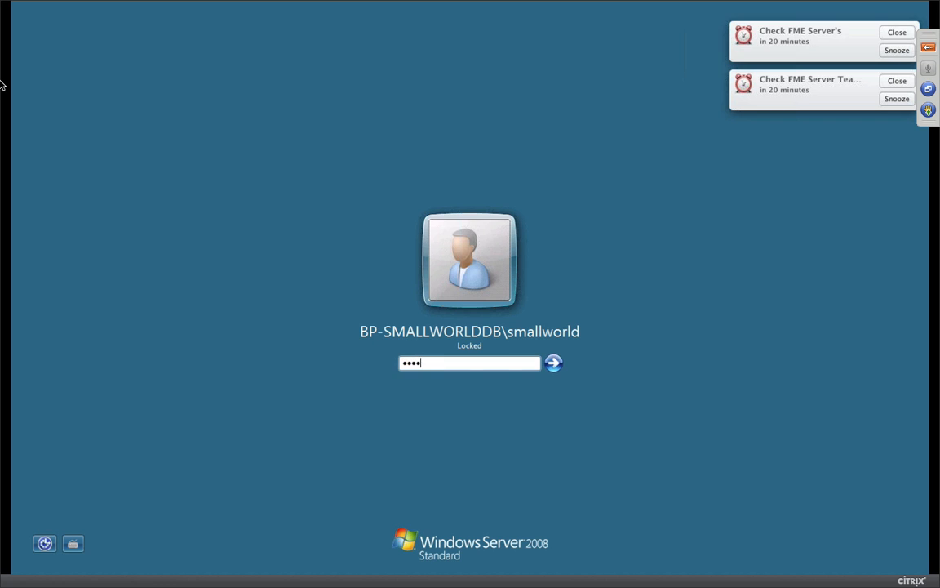
Step: Unlock the Windows Server 2008 session by re-entering the correct password after the incorrect-password error
text(•••)
key(Return)
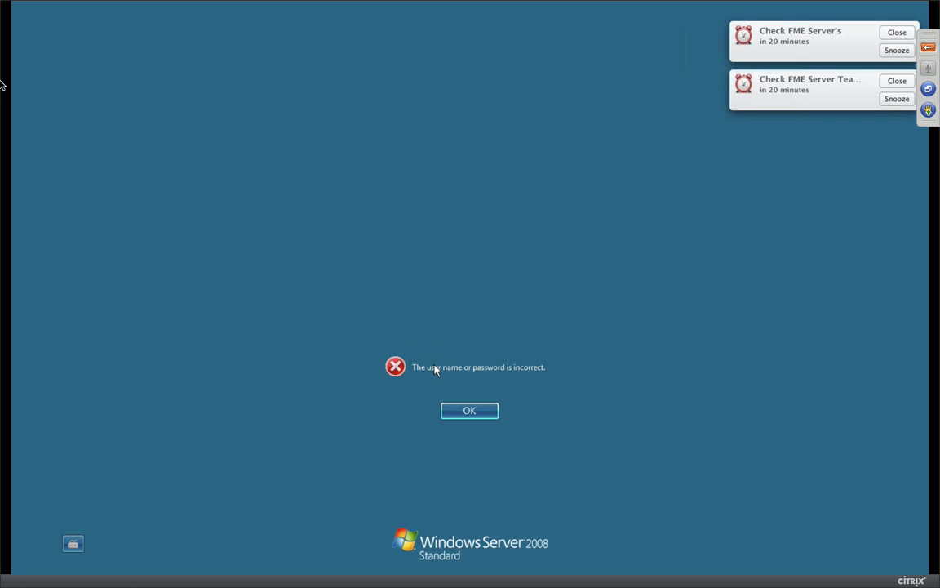
key(Return)
text(•)
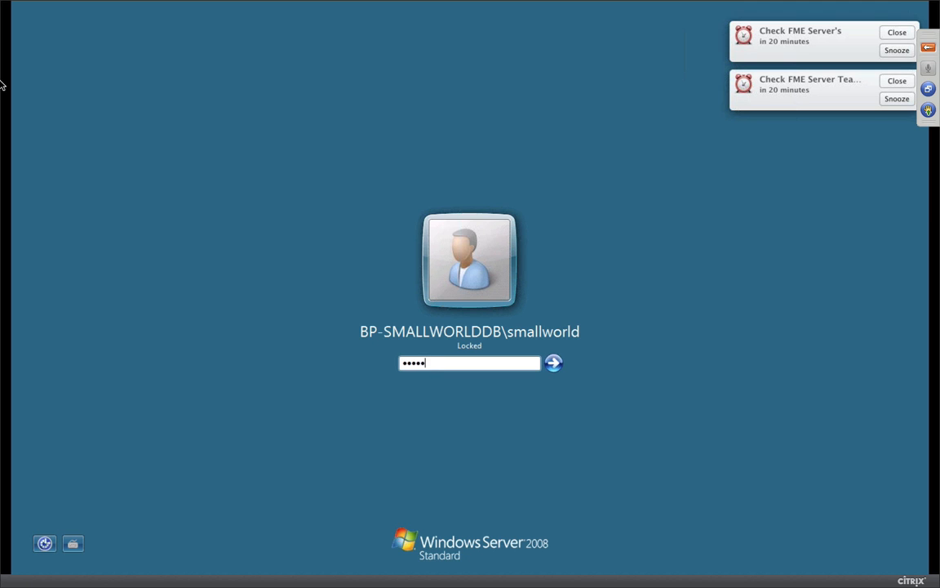
text(•••••••)
key(Return)
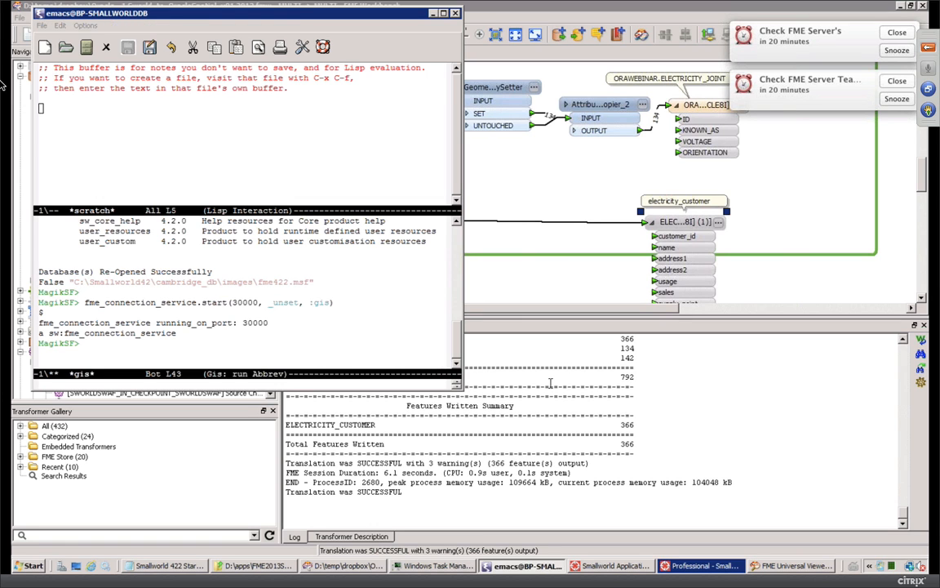
Step: Enlarge the Universal Viewer, show the ELECTRICITY_CABLE layer, then return to Workbench and dismiss the first reminder
click(569, 529)
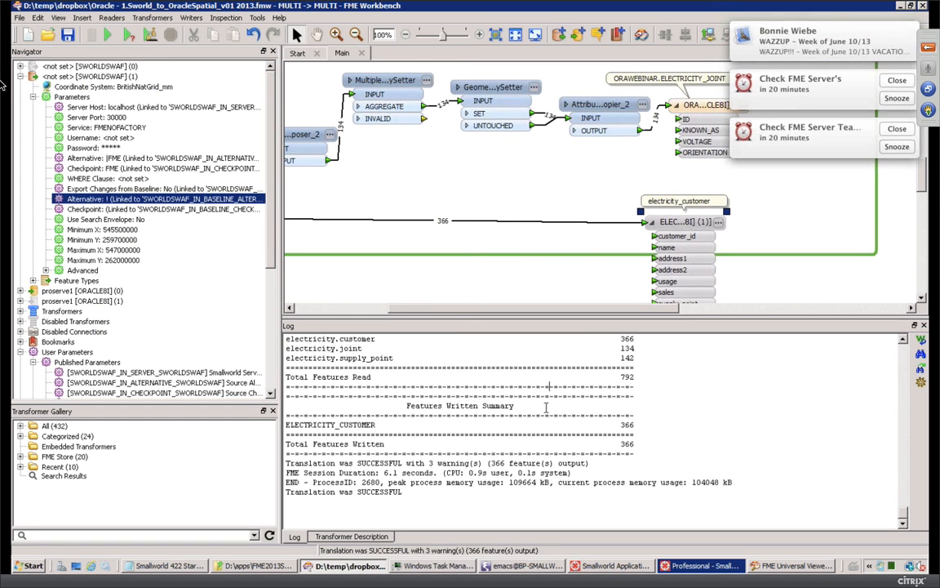
click(775, 566)
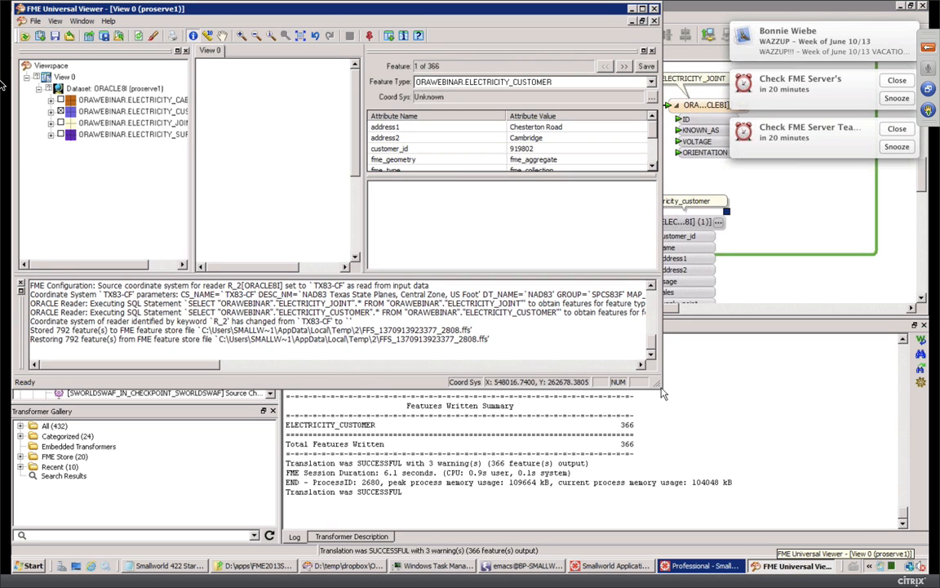
drag(773, 429, 888, 493)
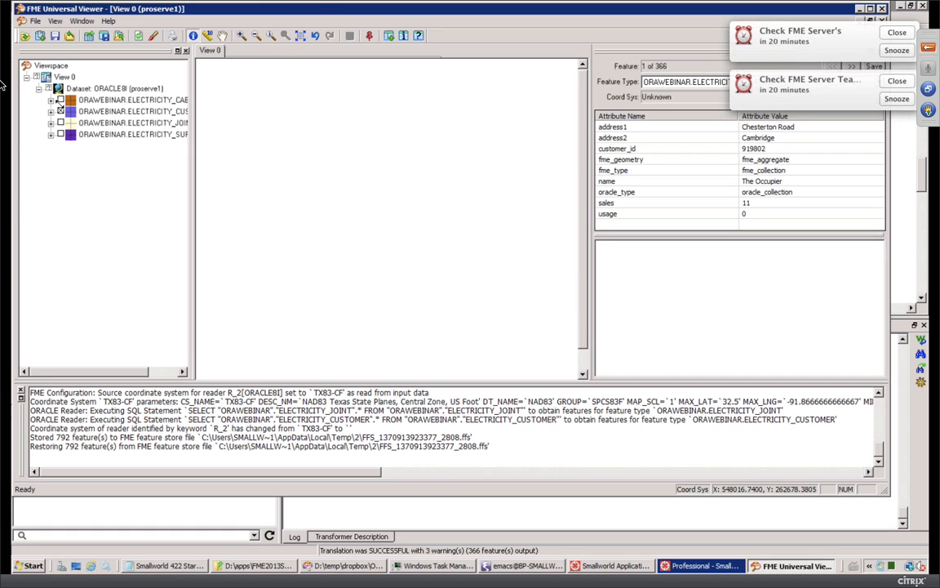
click(60, 99)
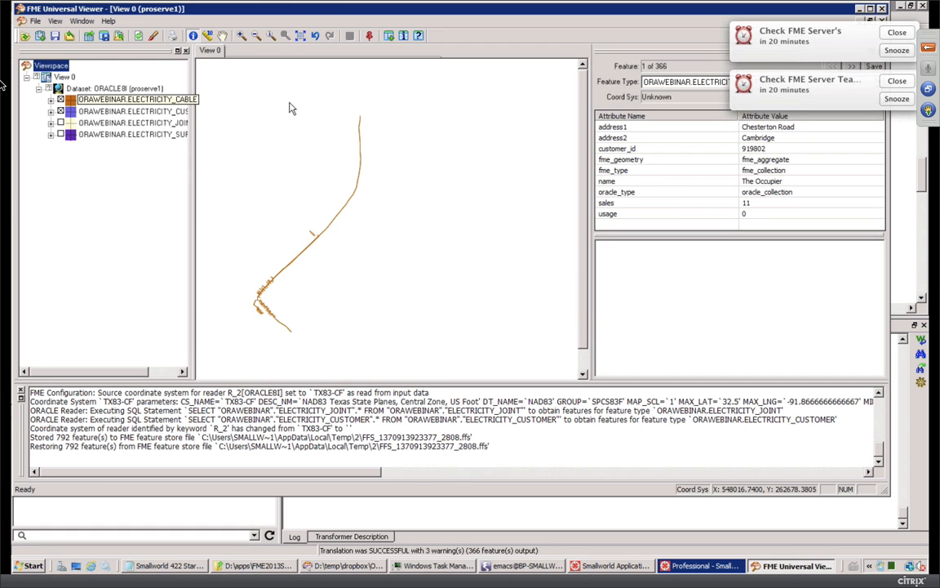
click(335, 569)
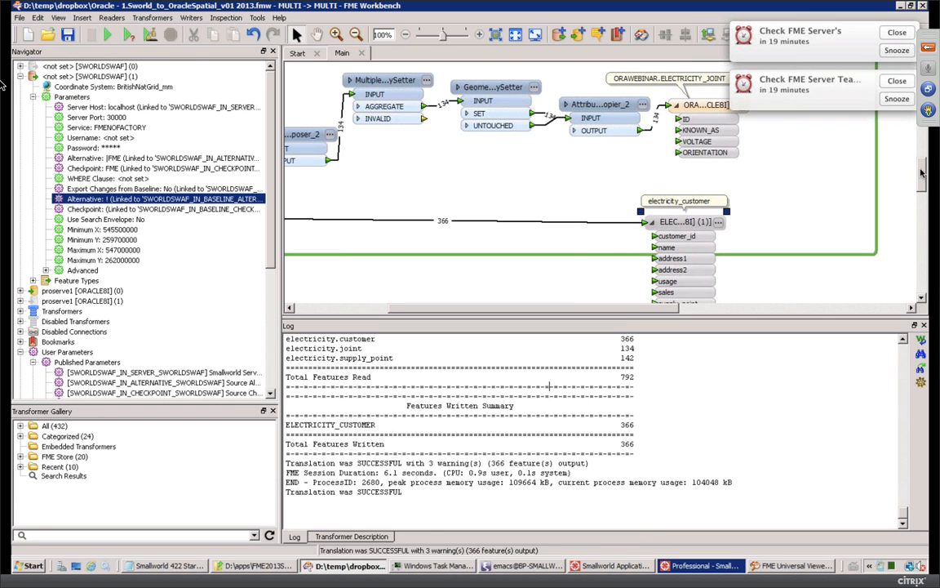
click(895, 35)
Step: Dismiss the second reminder and disable all objects in the Mulple Geometry bookmark
click(897, 33)
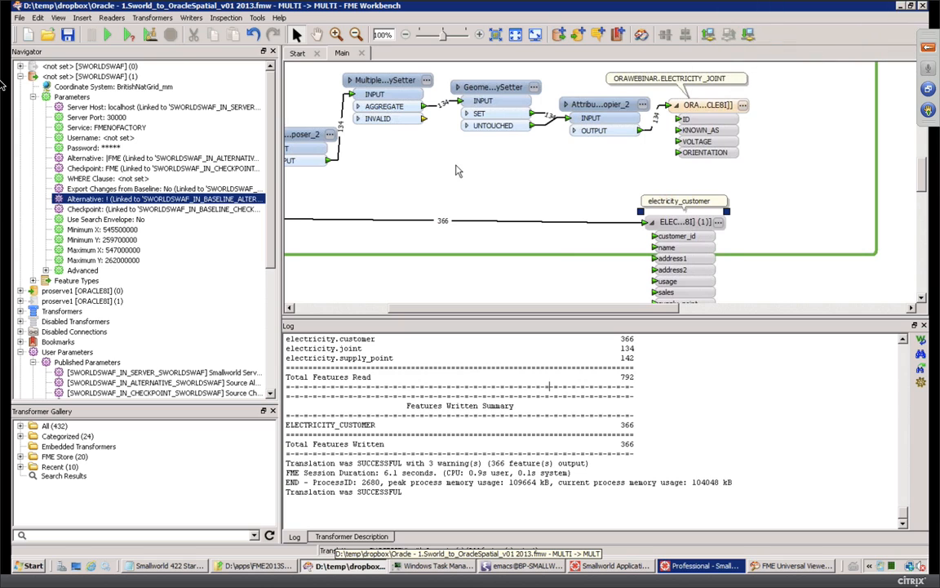
drag(575, 308, 494, 313)
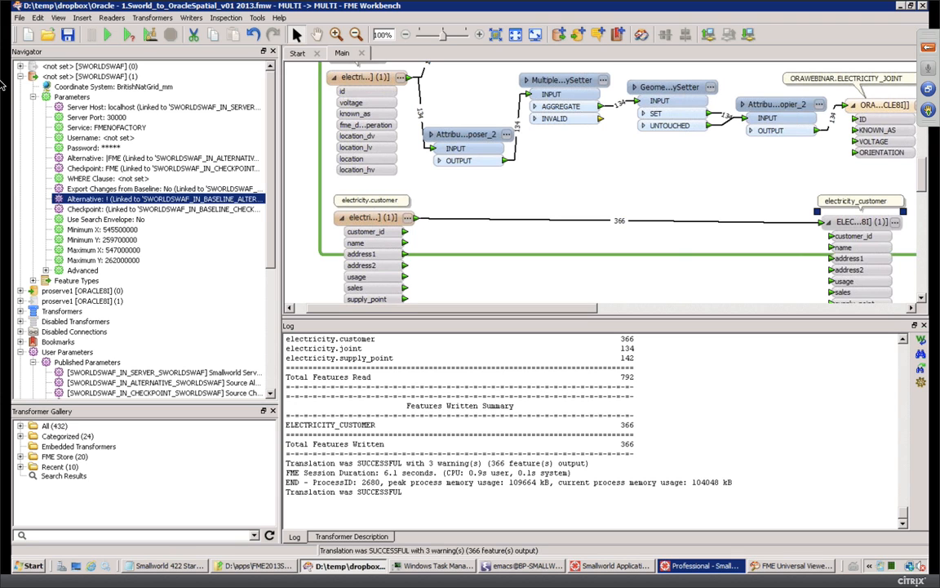
scroll(925, 170, up, 10)
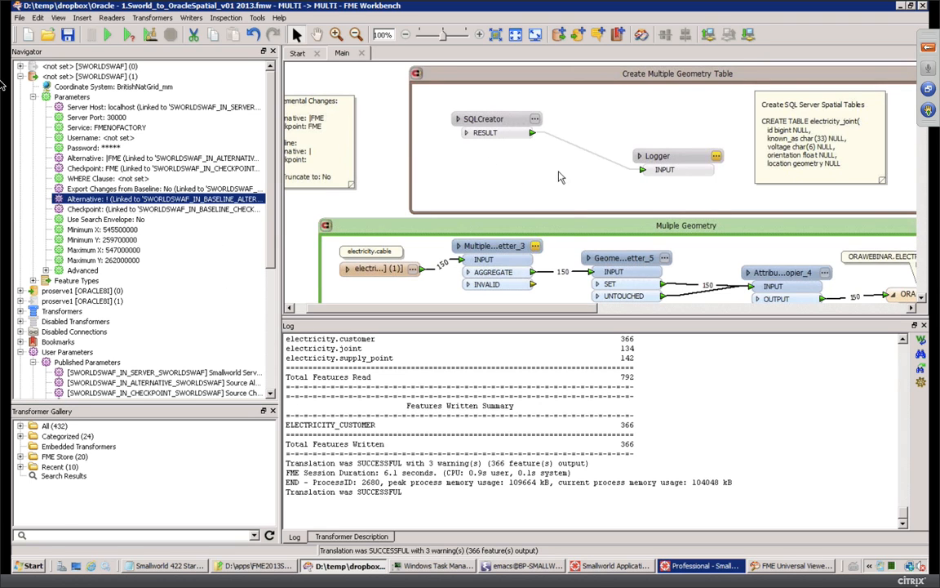
click(600, 229)
right_click(600, 229)
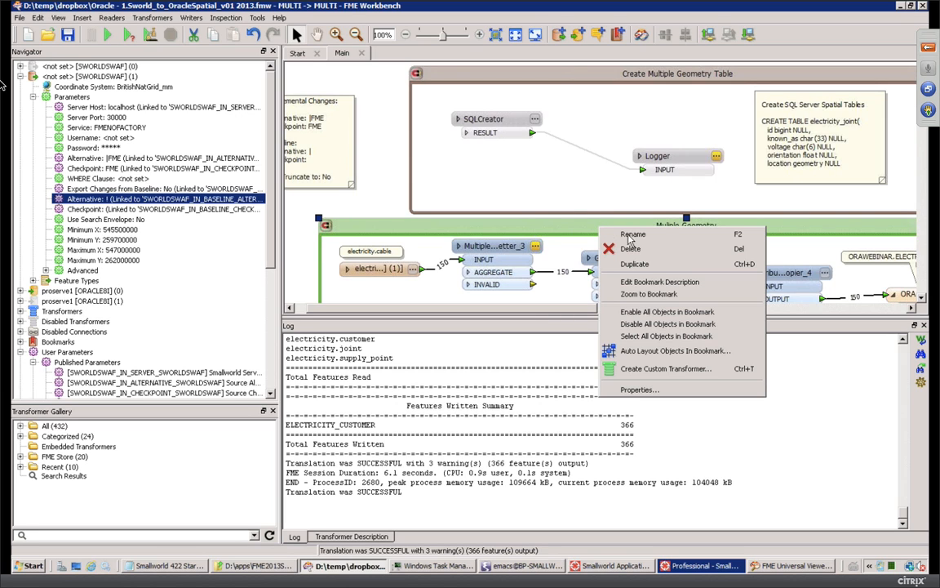
click(637, 324)
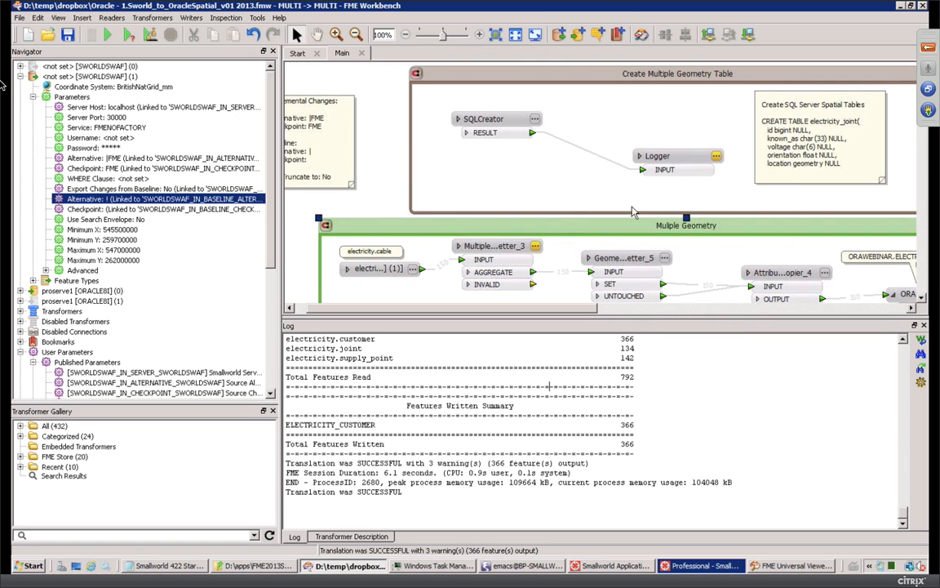
Step: Enable all objects in the Create Multiple Geometry Table bookmark
click(533, 72)
right_click(481, 67)
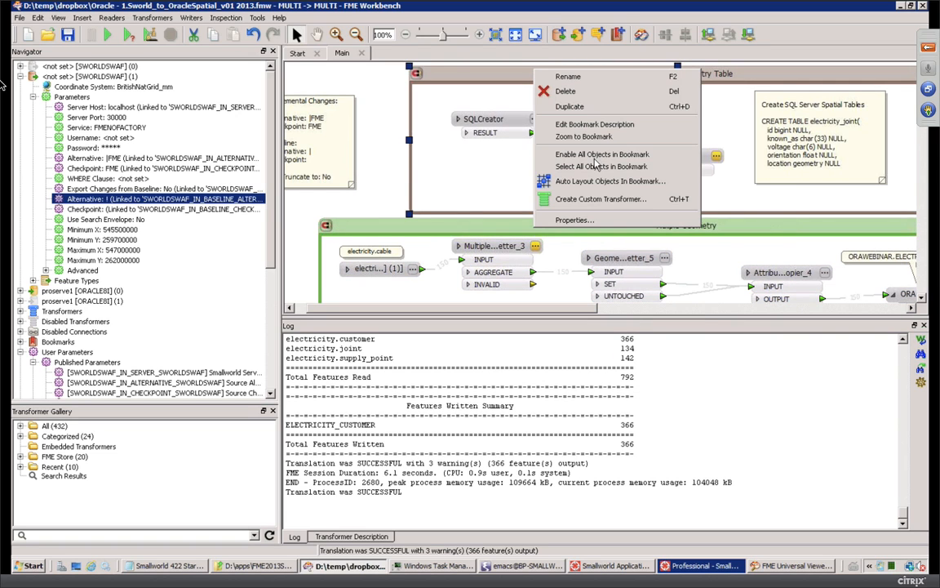
click(524, 149)
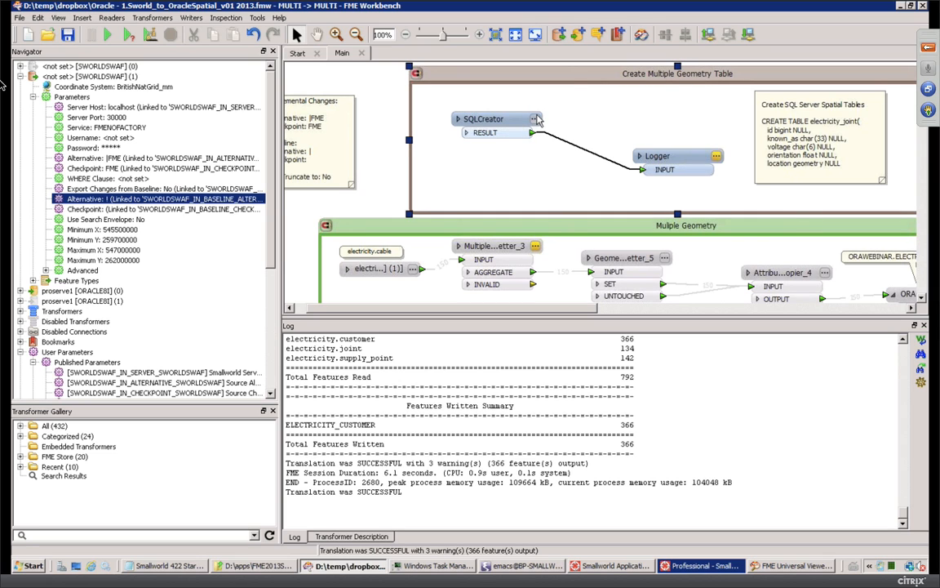
Step: Open the SQLCreator's SQL Statement editor and scroll through the drop-and-recreate table script
click(536, 119)
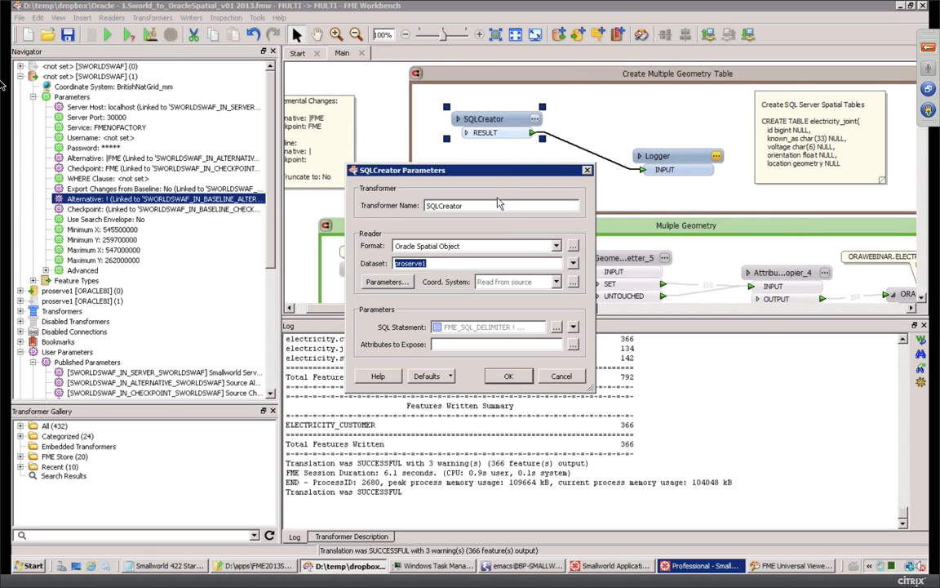
click(556, 327)
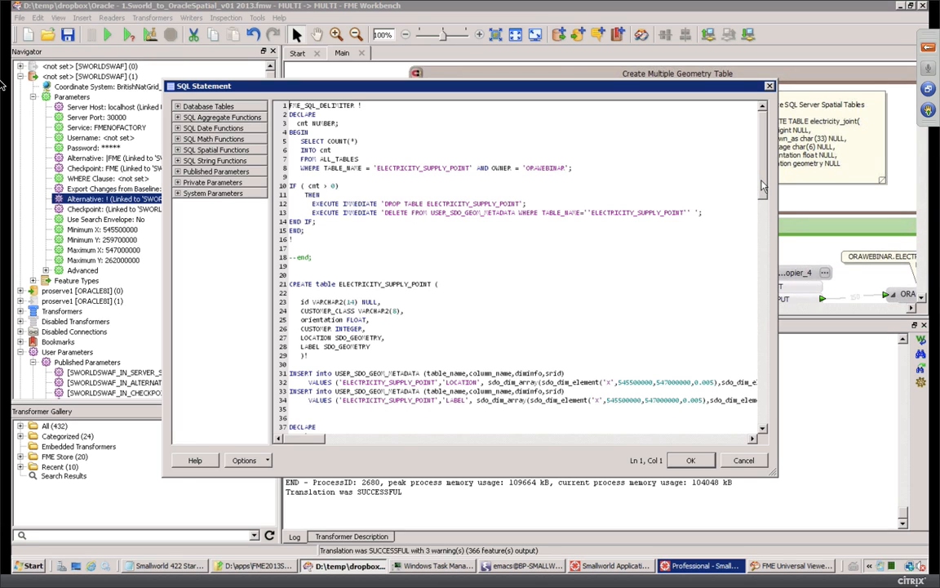
drag(763, 186, 761, 408)
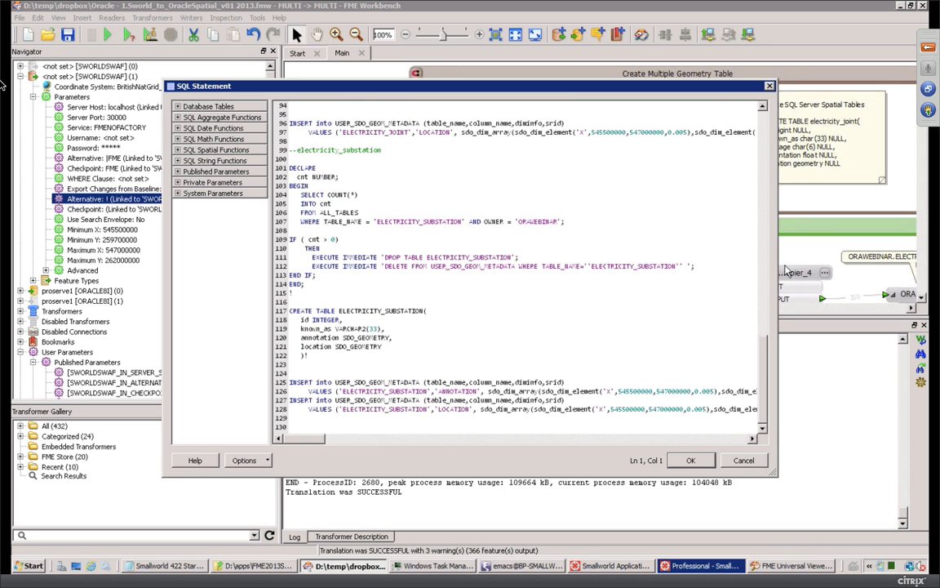
click(761, 219)
scroll(759, 219, up, 10)
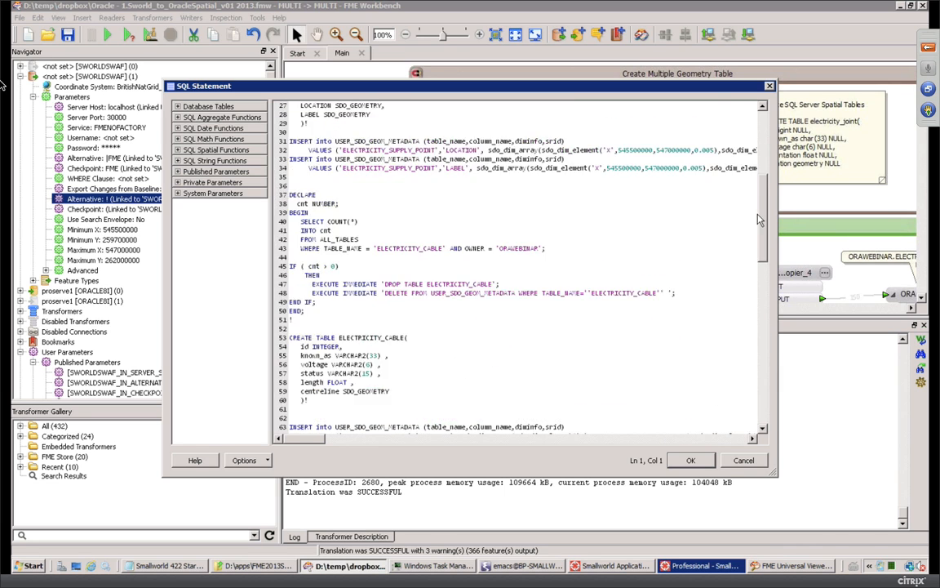
Step: Expand SQL Aggregate Functions, glance at the Universal Viewer, then collapse the list again
click(177, 117)
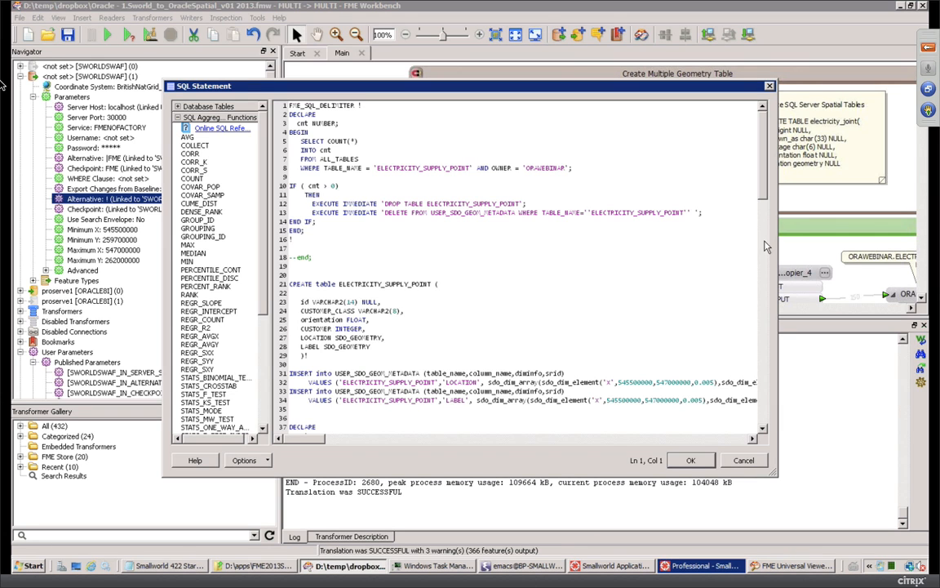
drag(761, 184, 761, 424)
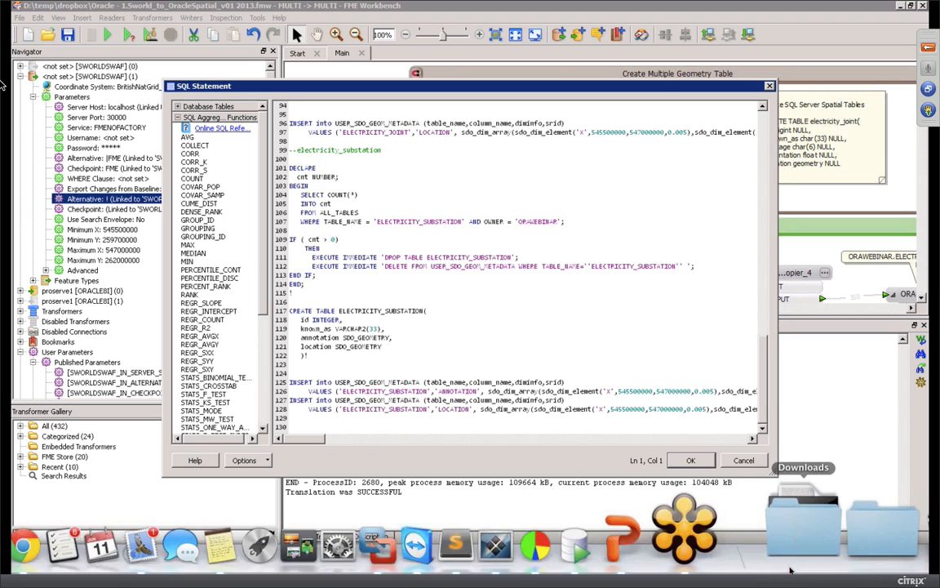
click(784, 566)
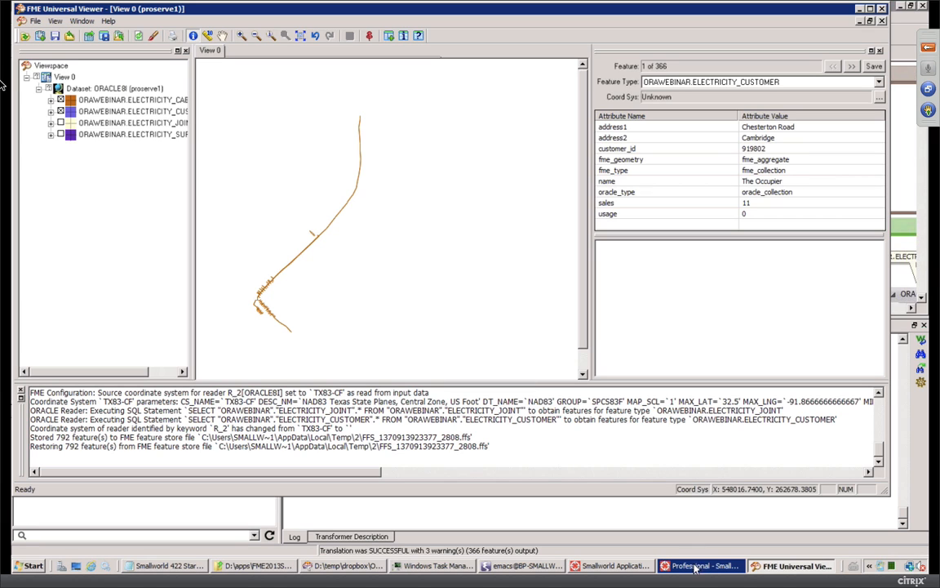
click(342, 565)
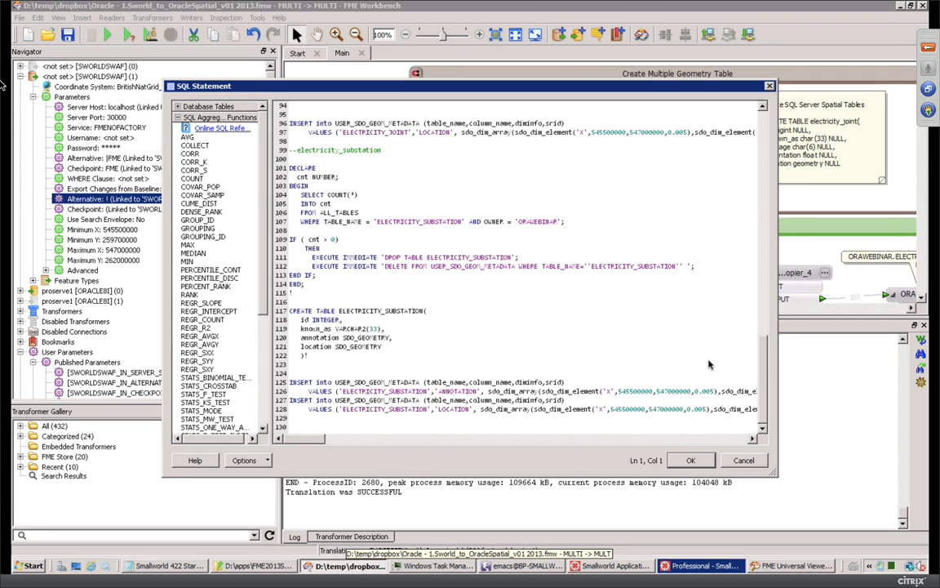
click(178, 119)
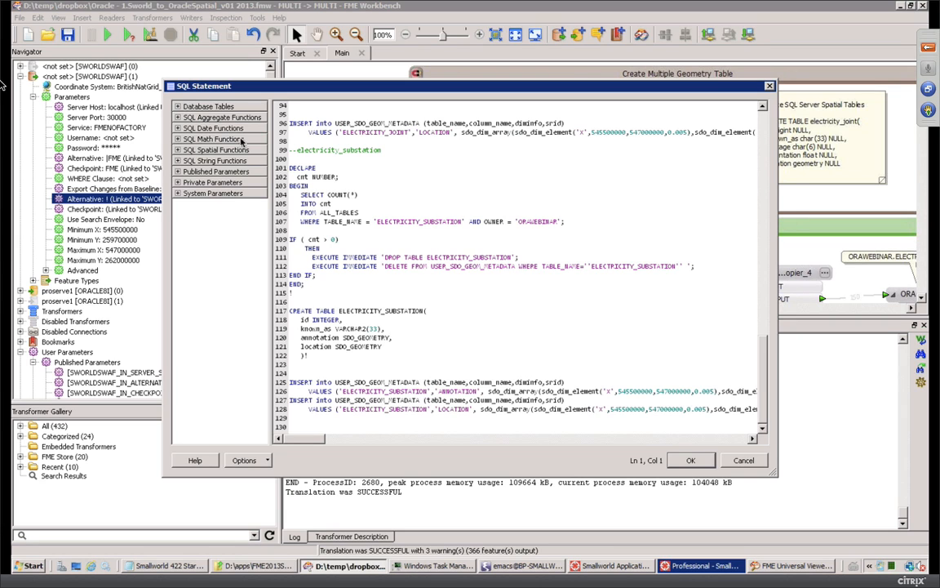
Step: Widen the Database Tables pane, scroll the ELECTRICITY_SUBSTATION script, and accept the SQL statement
click(208, 107)
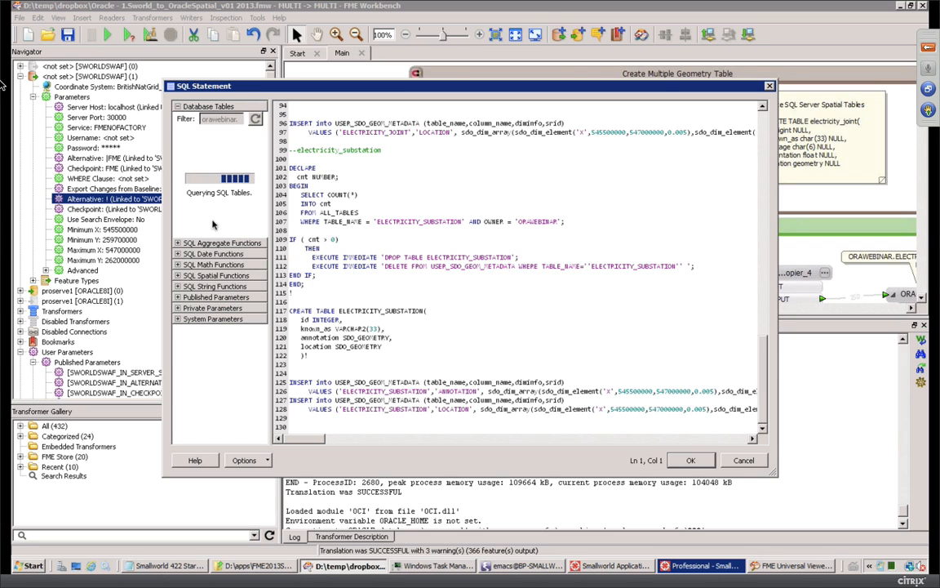
click(181, 244)
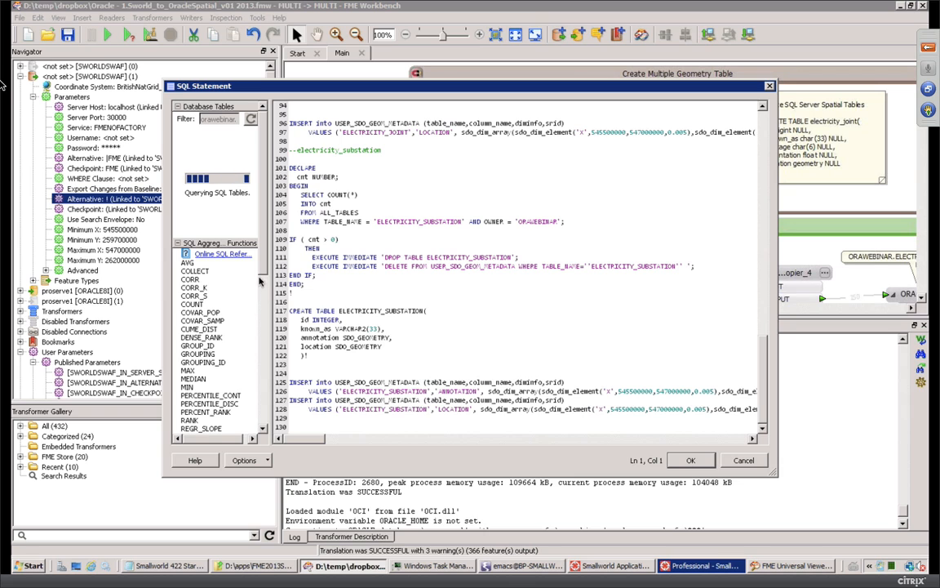
scroll(220, 343, down, 10)
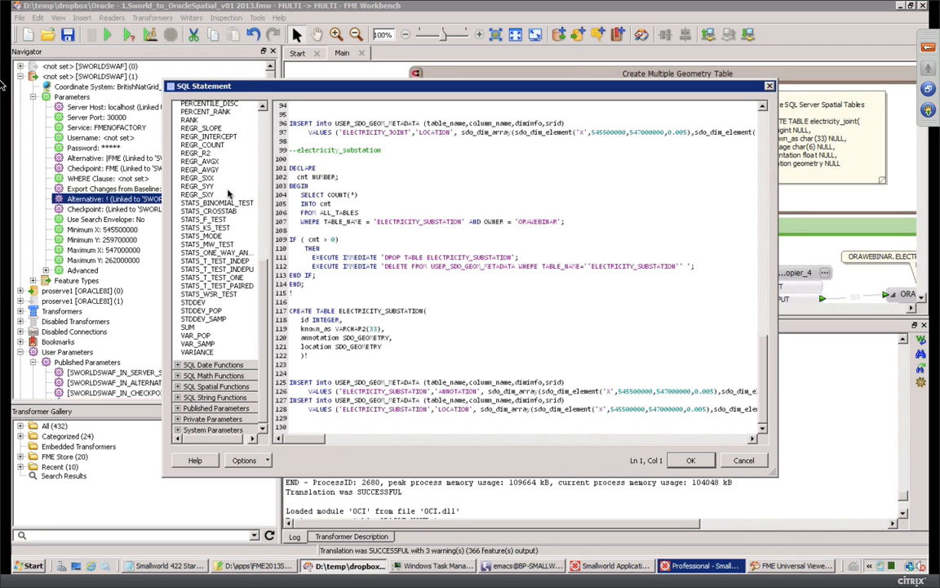
scroll(239, 383, up, 3)
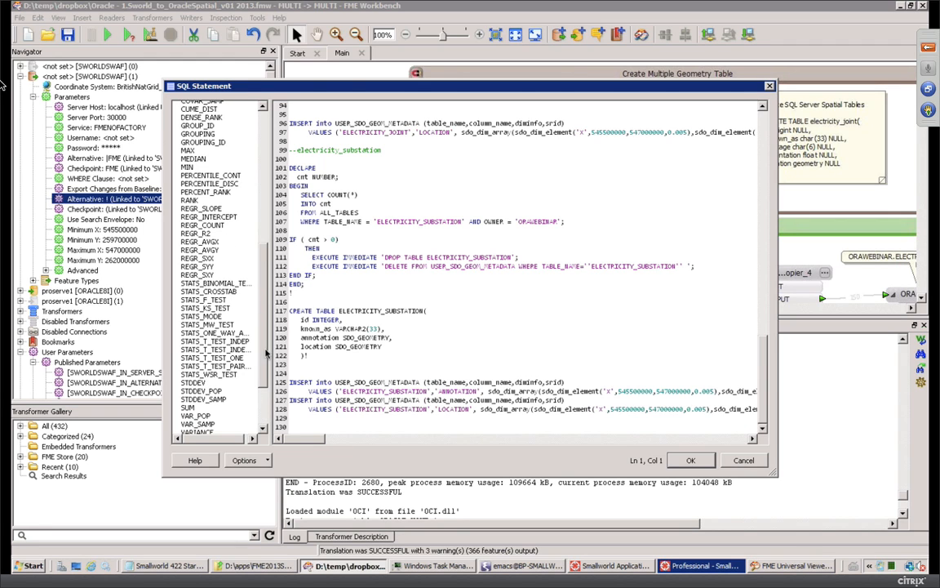
drag(266, 346, 271, 174)
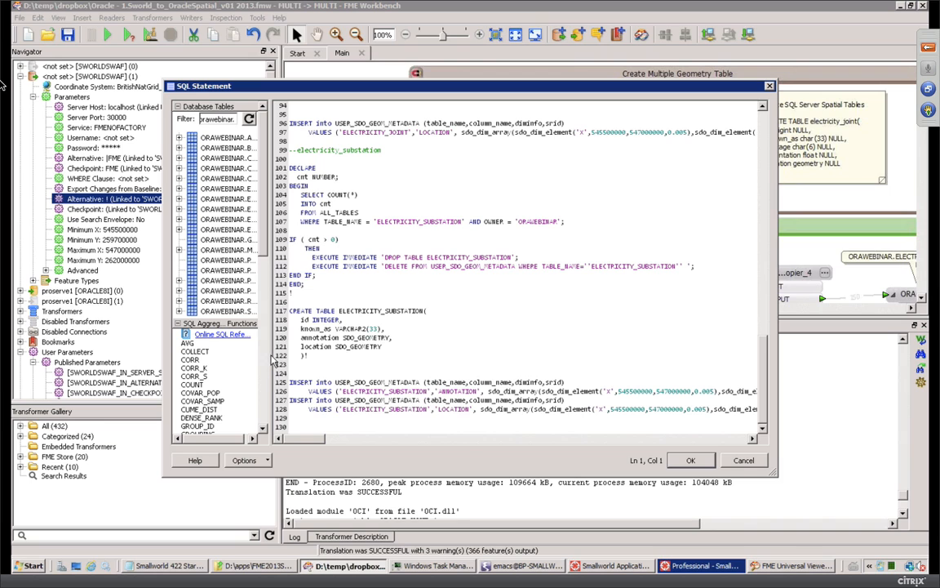
drag(267, 354, 377, 343)
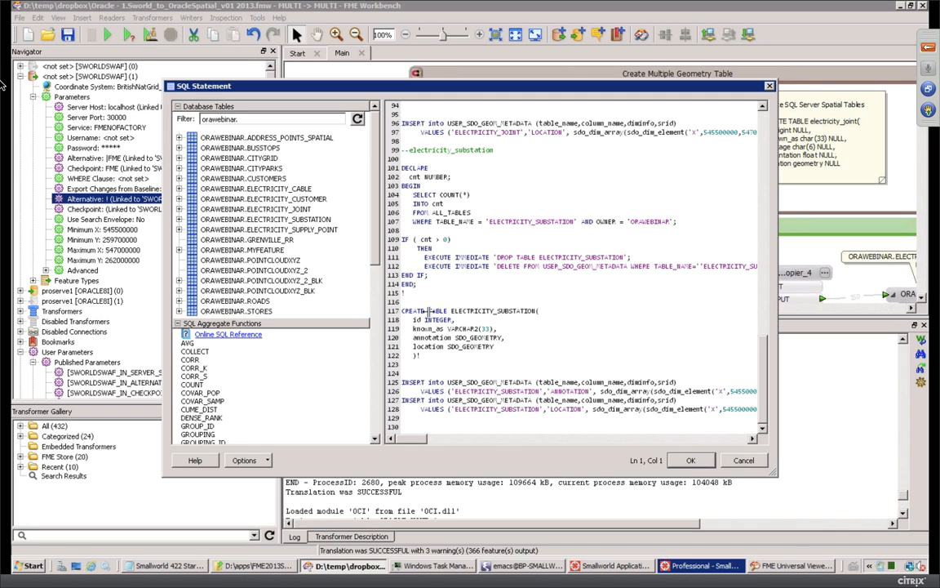
click(689, 461)
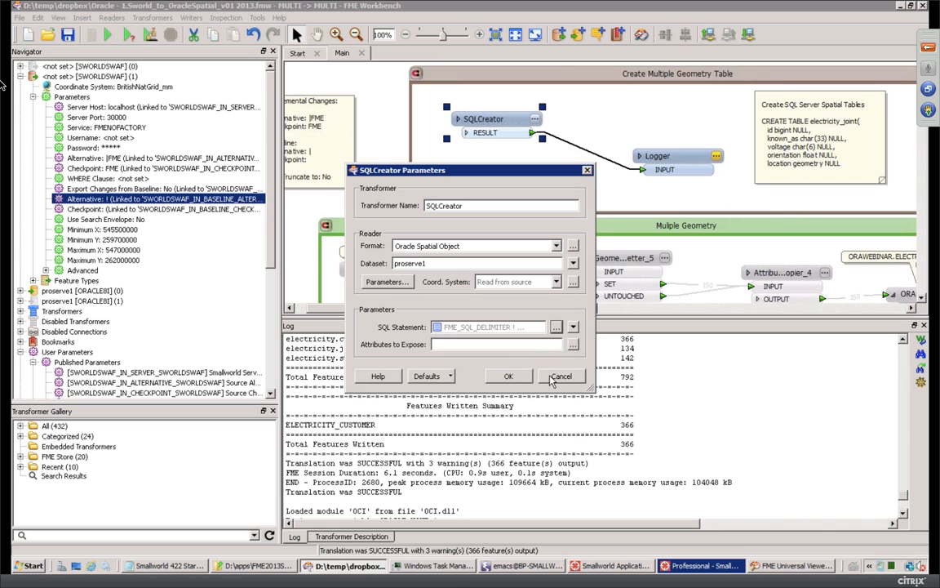
Step: Cancel SQLCreator Parameters, disable the Create Multiple Geometry Table bookmark, and enable the Muliple Geometry bookmark
click(508, 375)
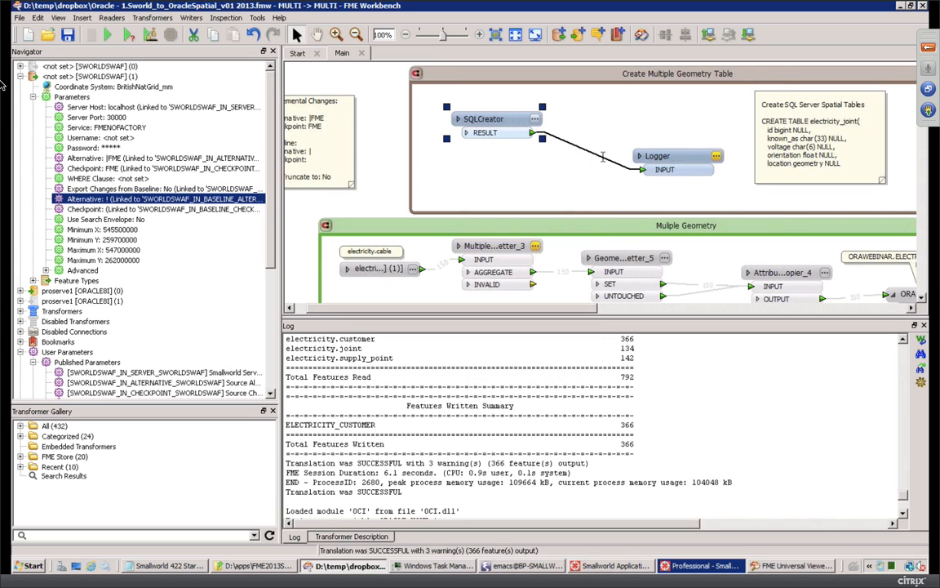
click(593, 78)
right_click(594, 77)
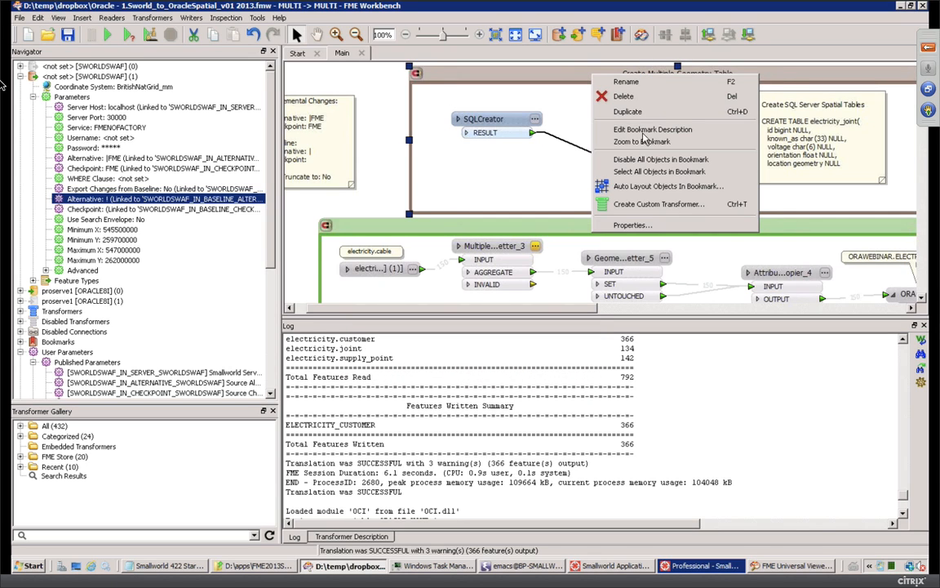
click(640, 161)
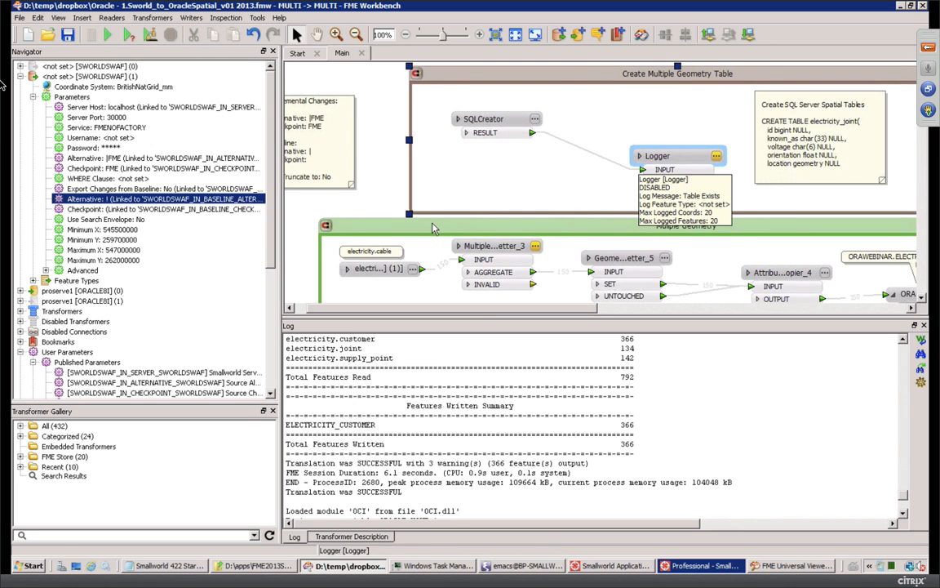
right_click(570, 225)
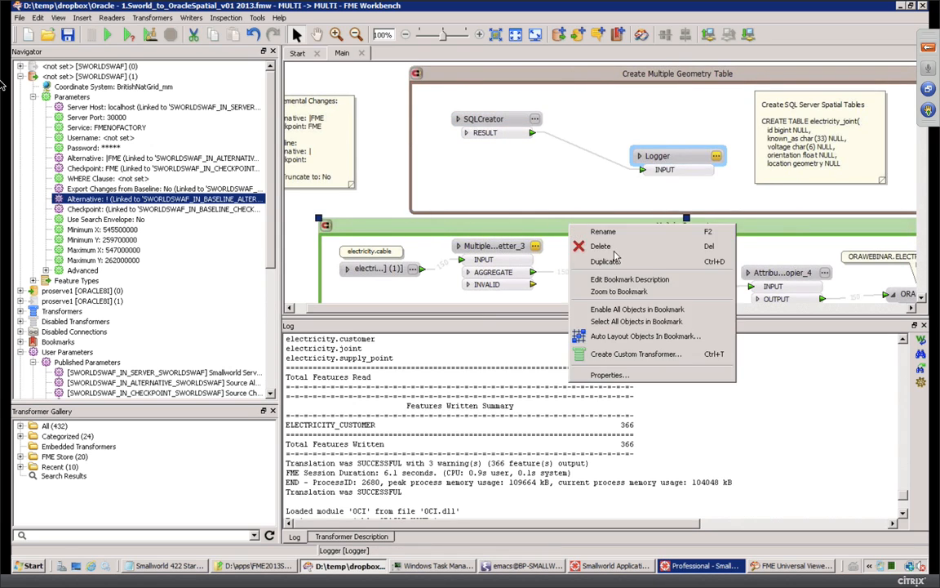
click(617, 310)
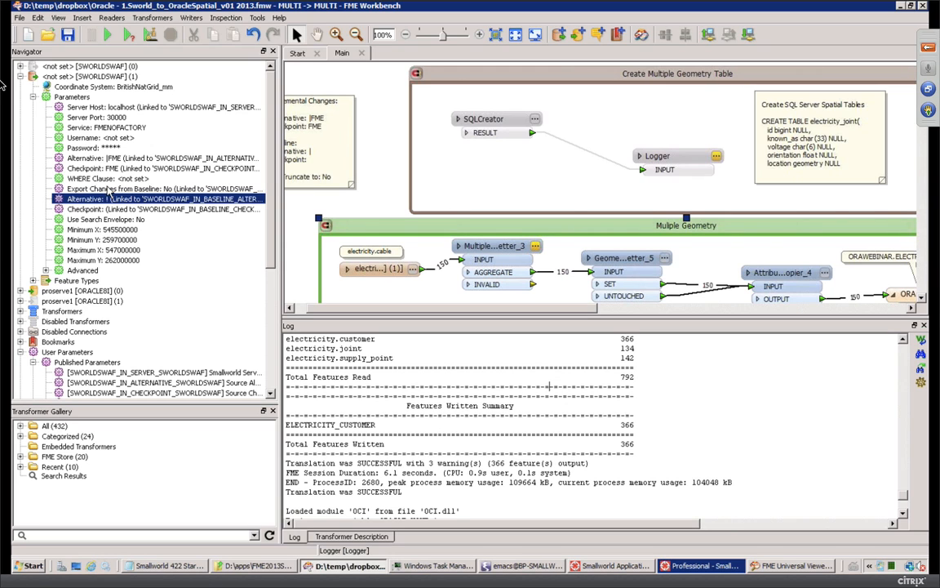
Step: Set Export Changes from Baseline to Yes, then glance at the Universal Viewer and return
double_click(109, 188)
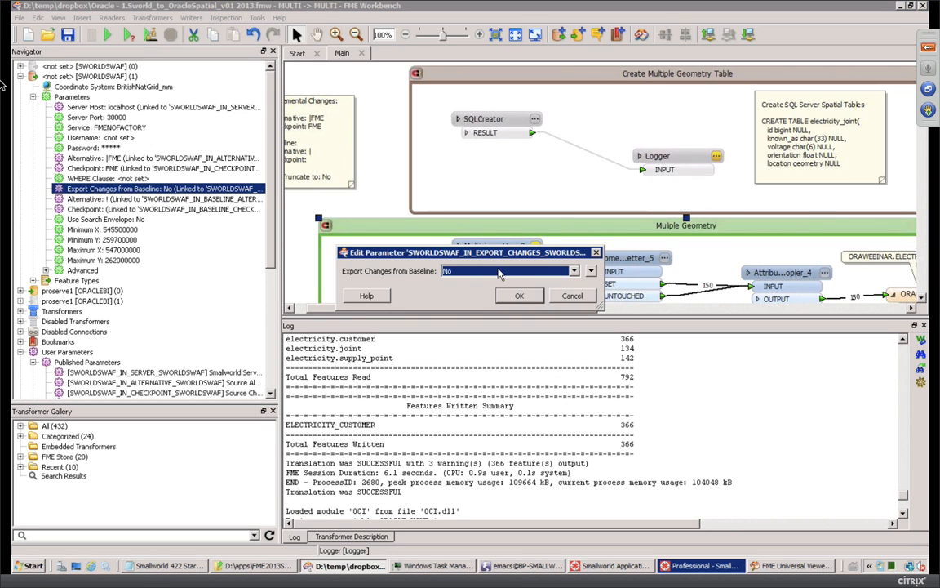
click(503, 272)
click(449, 290)
key(Return)
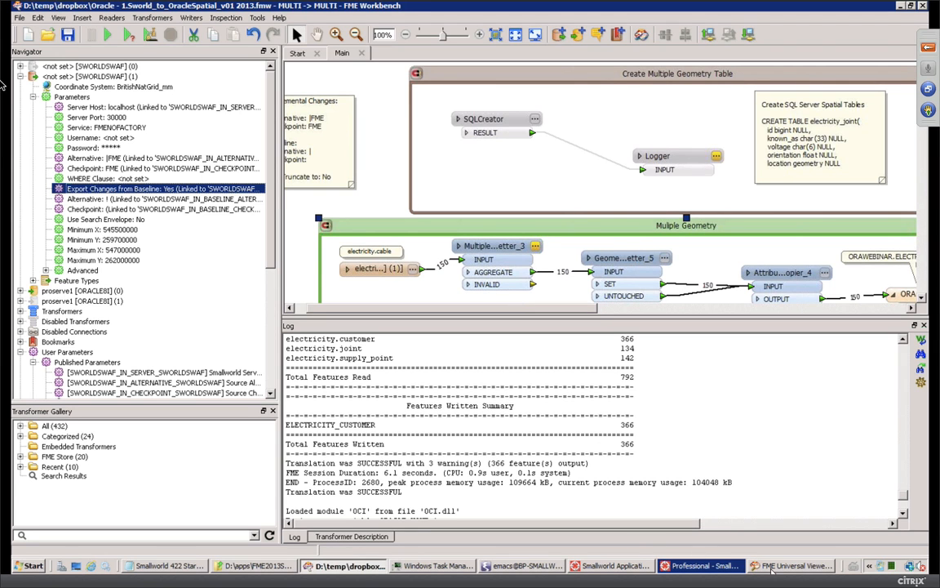
click(772, 566)
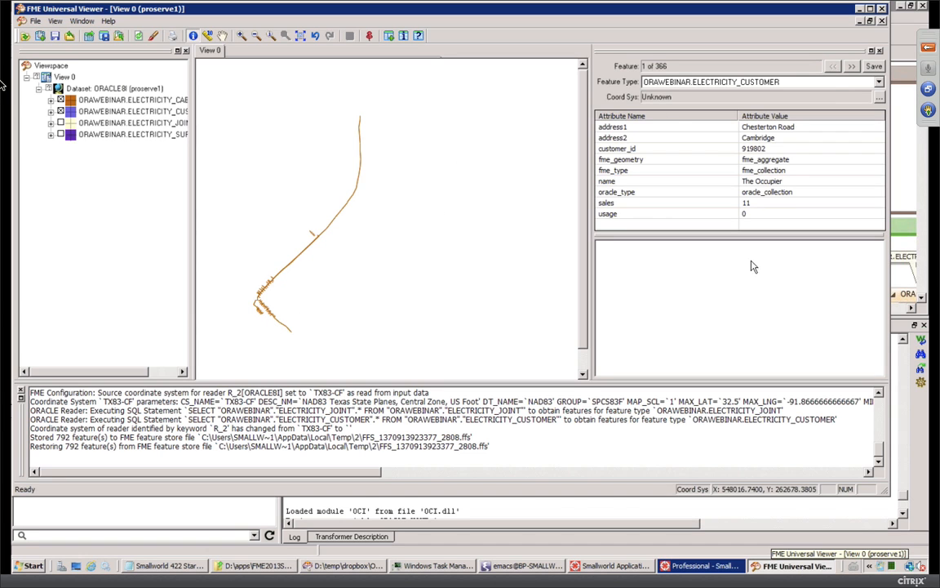
click(911, 33)
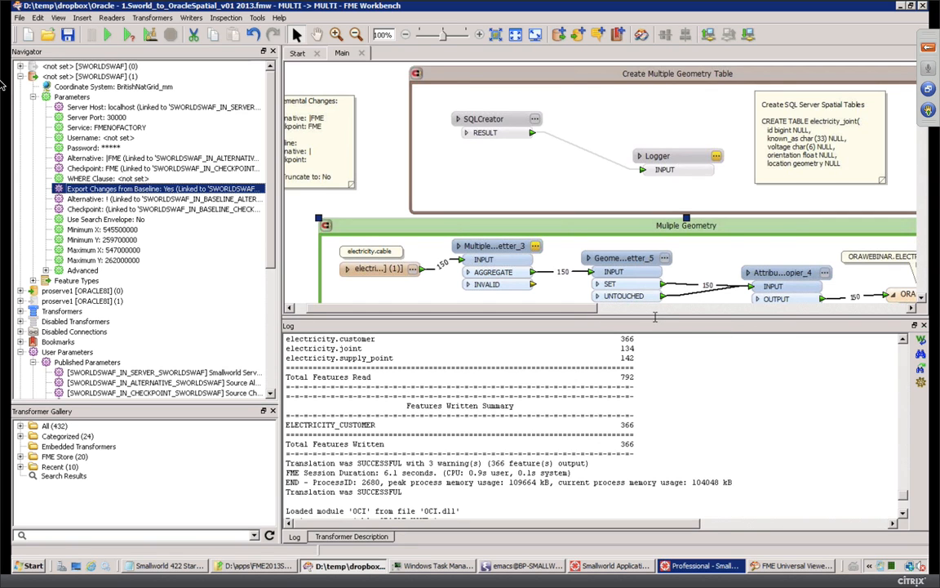
Step: Shrink the Log pane and review MultipleGeometrySetter_3's settings without changes
drag(653, 333, 657, 449)
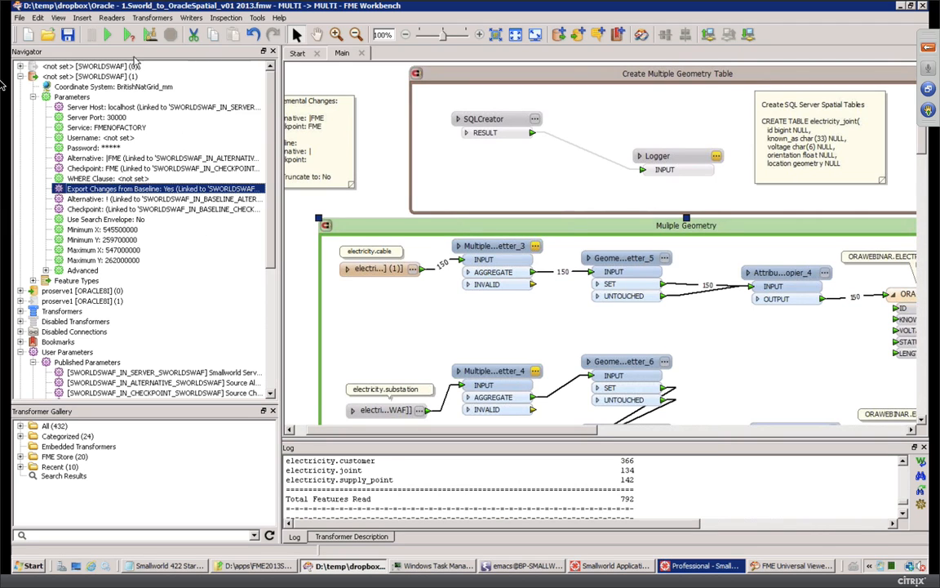
click(535, 247)
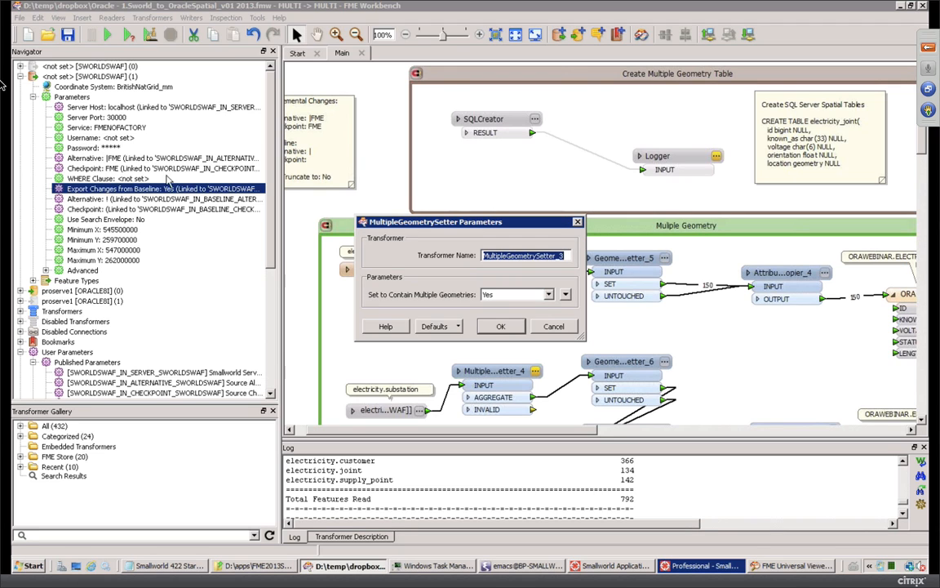
click(501, 327)
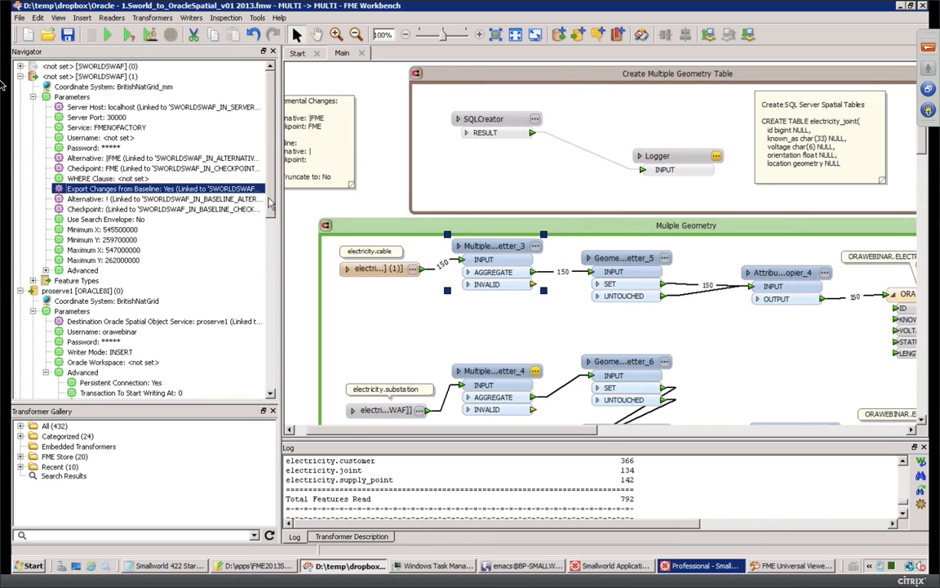
Step: Show proserve1's Handle Multiple Spatial Columns setting (Yes) and check GeometryPropertySetter_5 sets CENTRELINE
drag(275, 201, 272, 267)
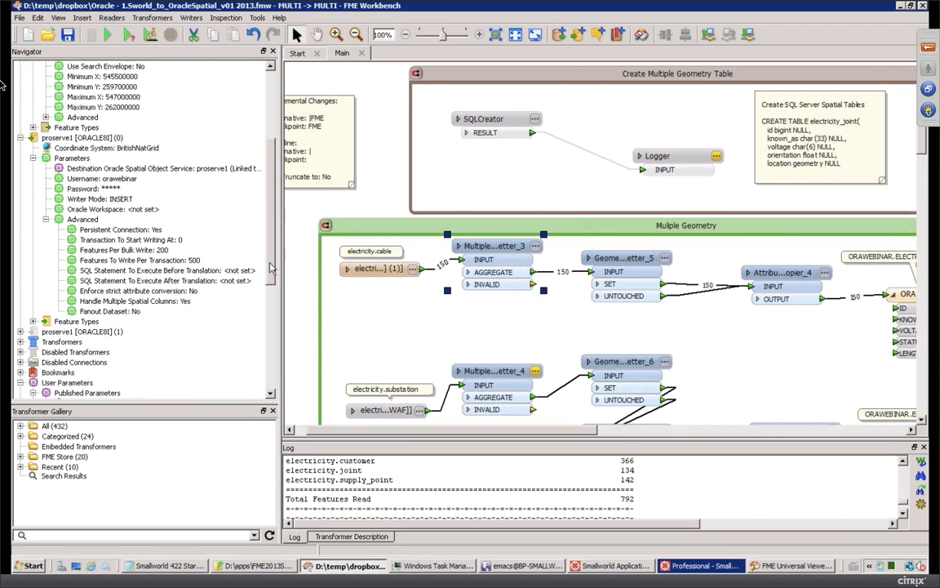
click(114, 301)
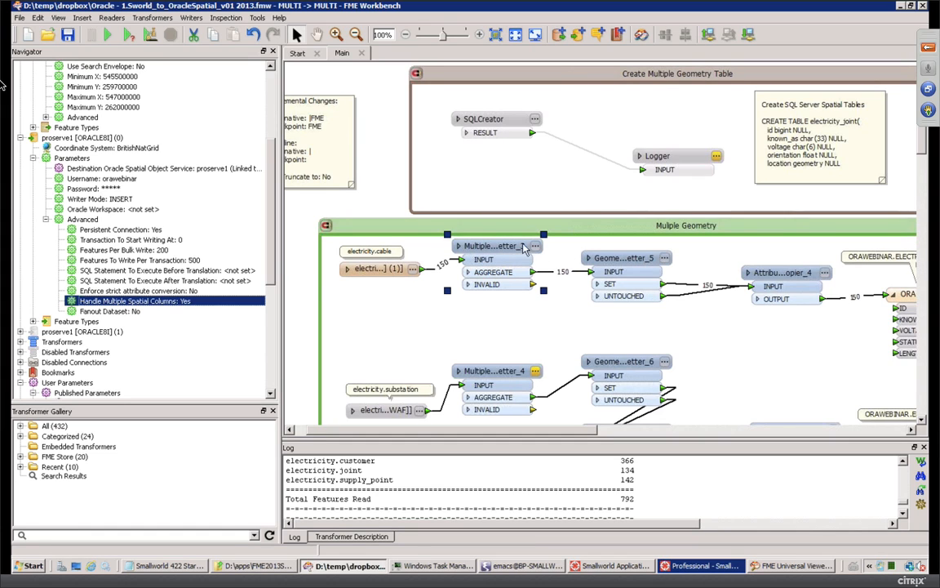
click(665, 258)
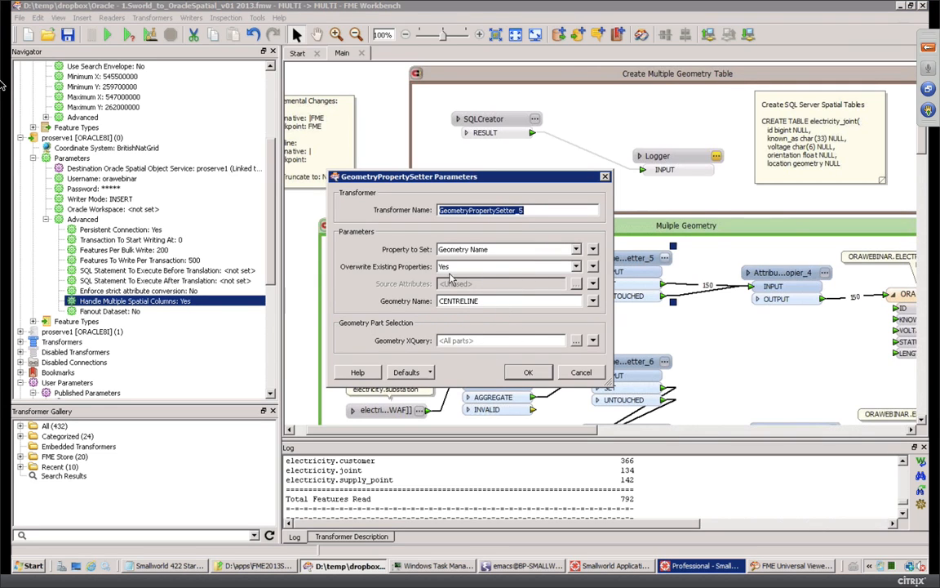
click(529, 373)
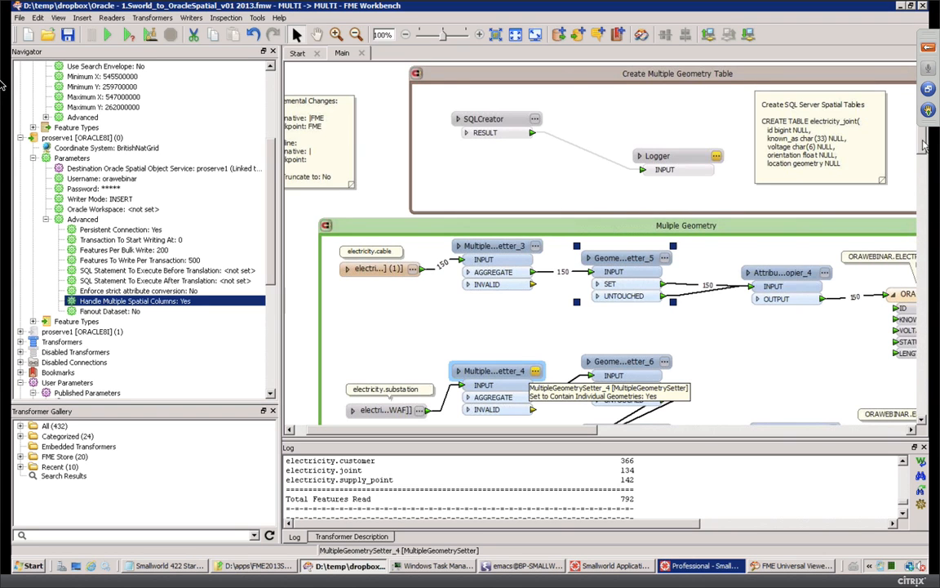
drag(925, 145, 925, 203)
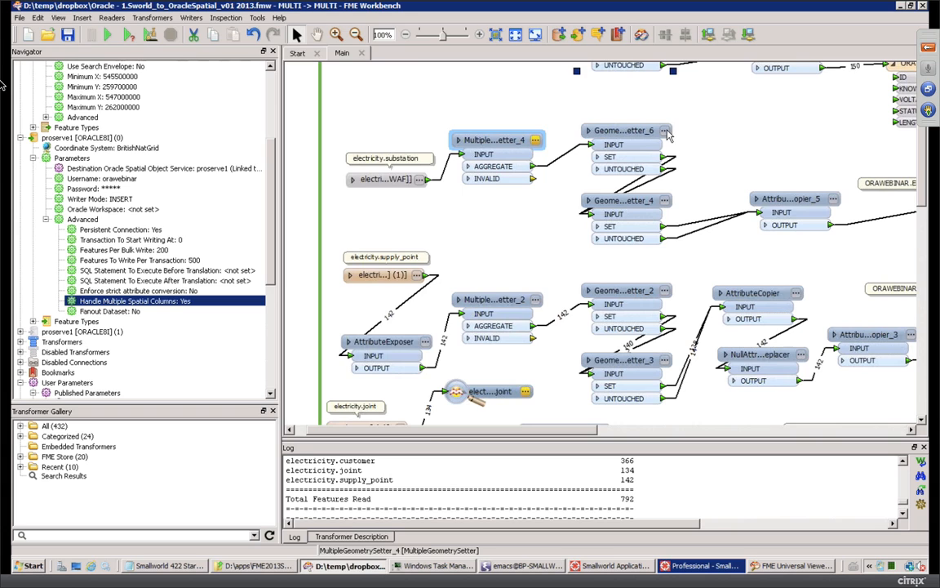
Step: Check GeometryPropertySetter_6, _2 and _3 geometry names (LOCATION, LOCATION, LABEL), then scroll right to the writers
click(665, 131)
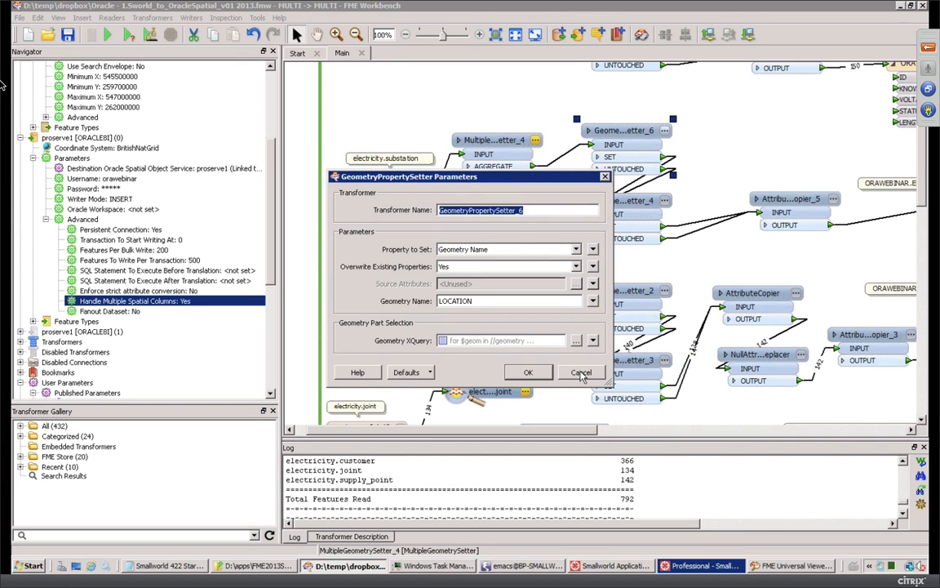
click(581, 372)
click(666, 291)
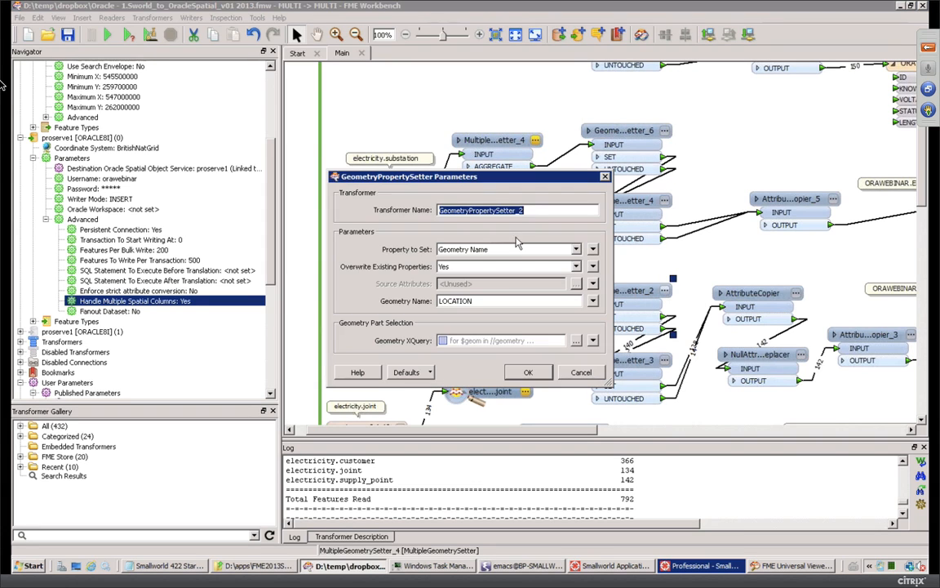
click(535, 373)
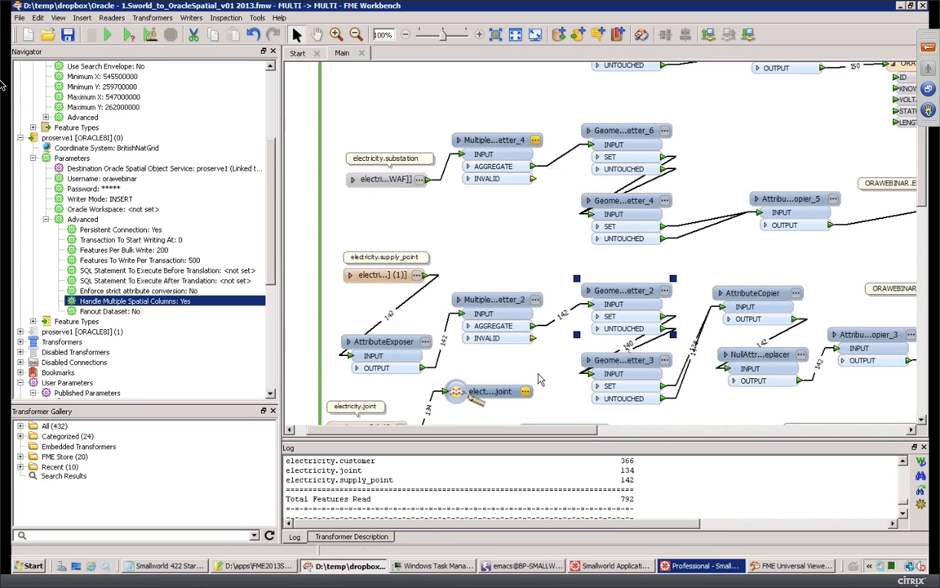
click(666, 363)
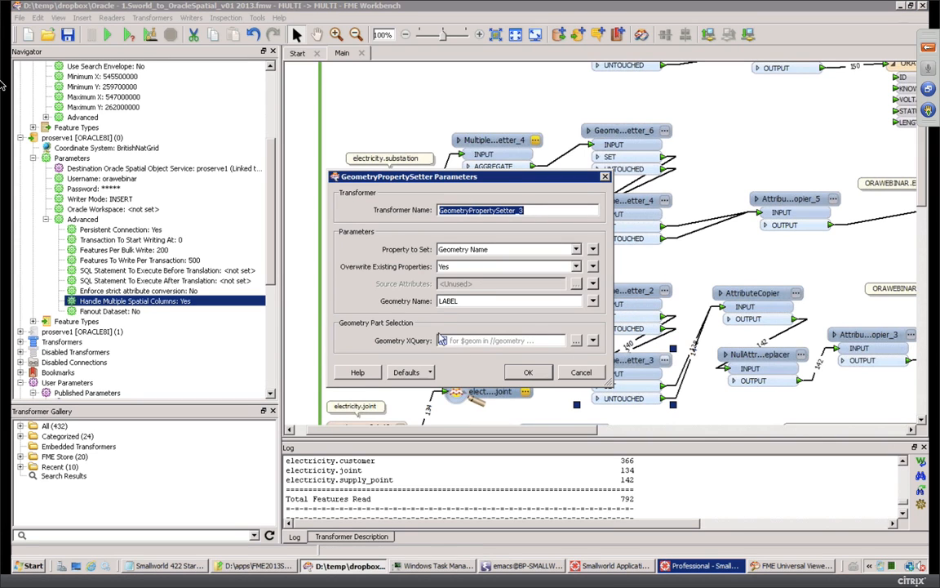
click(534, 374)
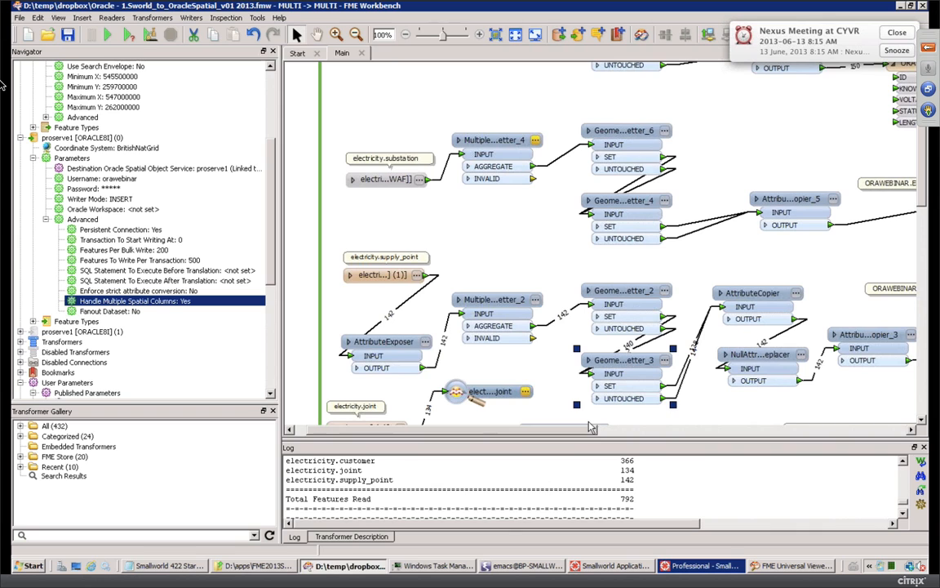
drag(579, 431, 669, 434)
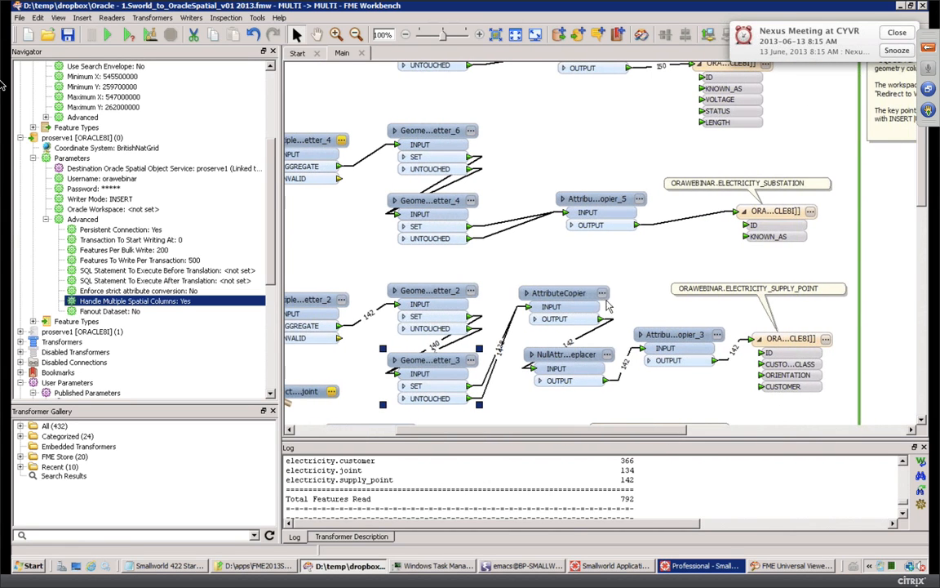
Step: Review the AttributeCopier and NullAttributeReplacer settings and close both unchanged
double_click(543, 291)
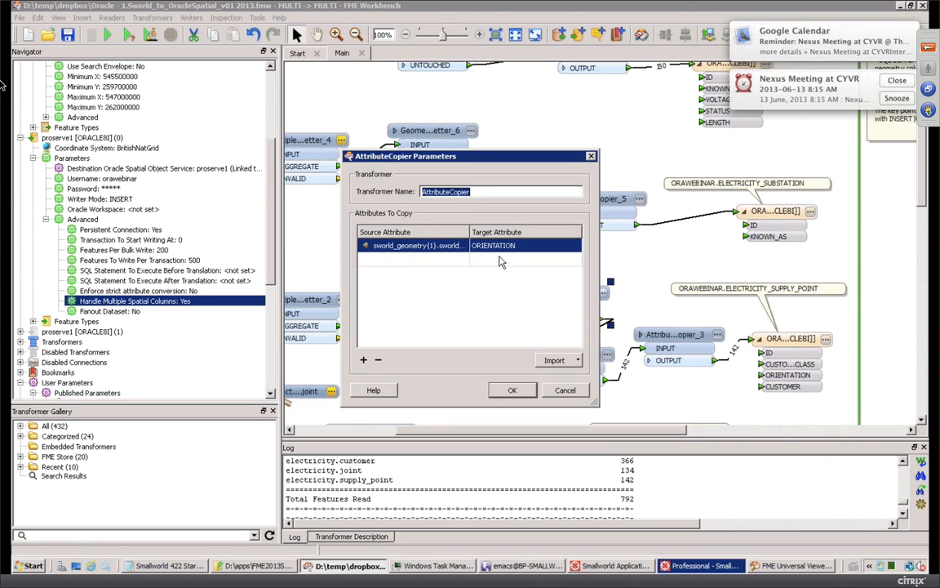
click(513, 391)
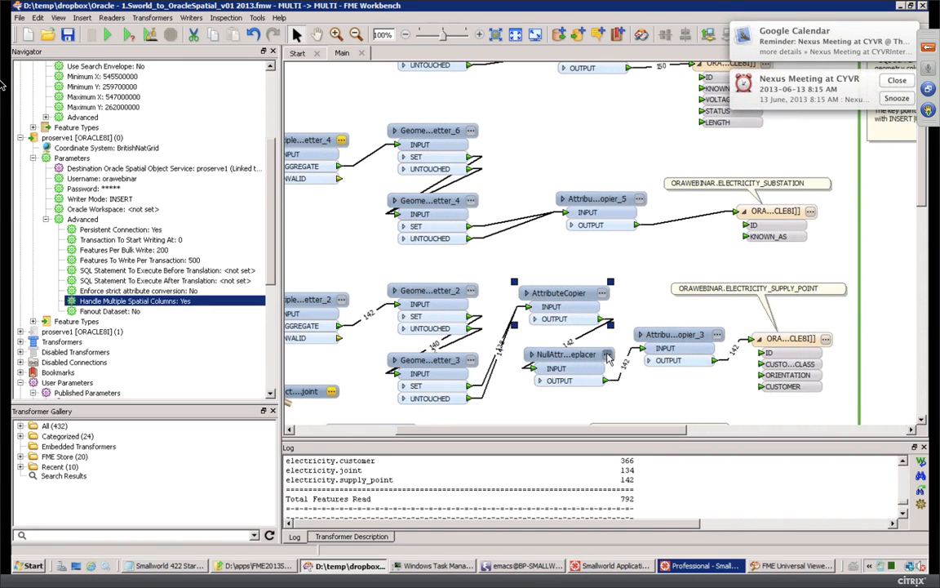
double_click(609, 357)
click(512, 336)
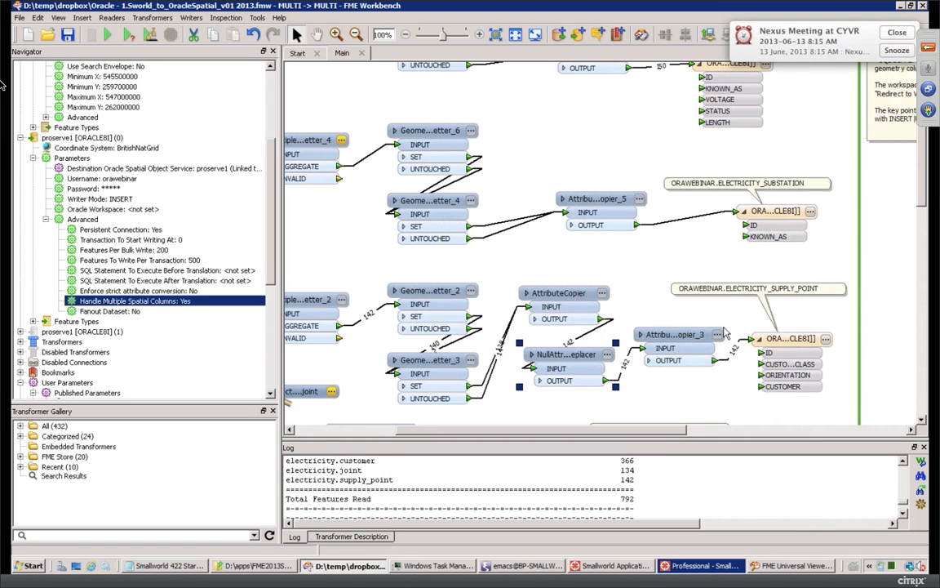
Step: Confirm AttributeCopier_3 maps id, customer_class and customer to ID, CUSTOMER_CLASS and CUSTOMER
double_click(719, 341)
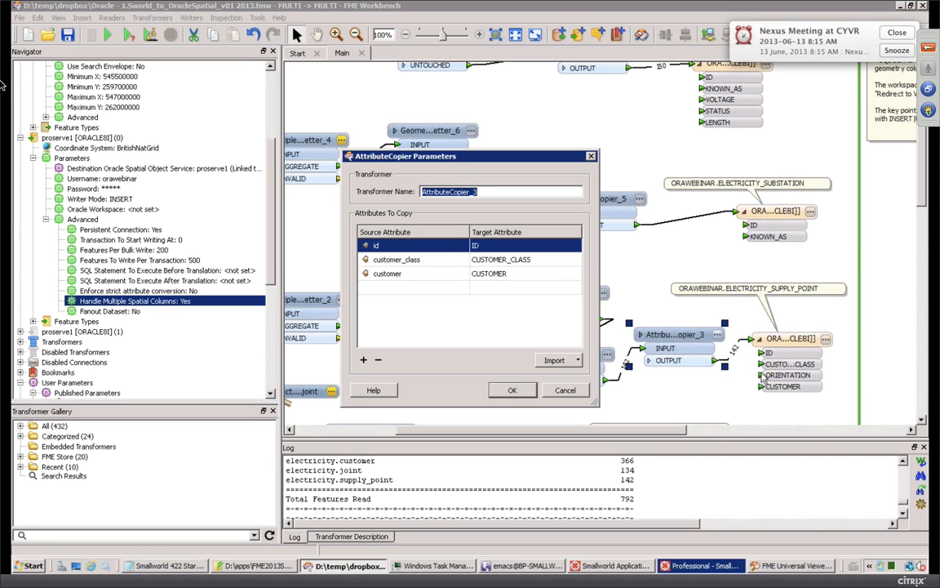
click(511, 390)
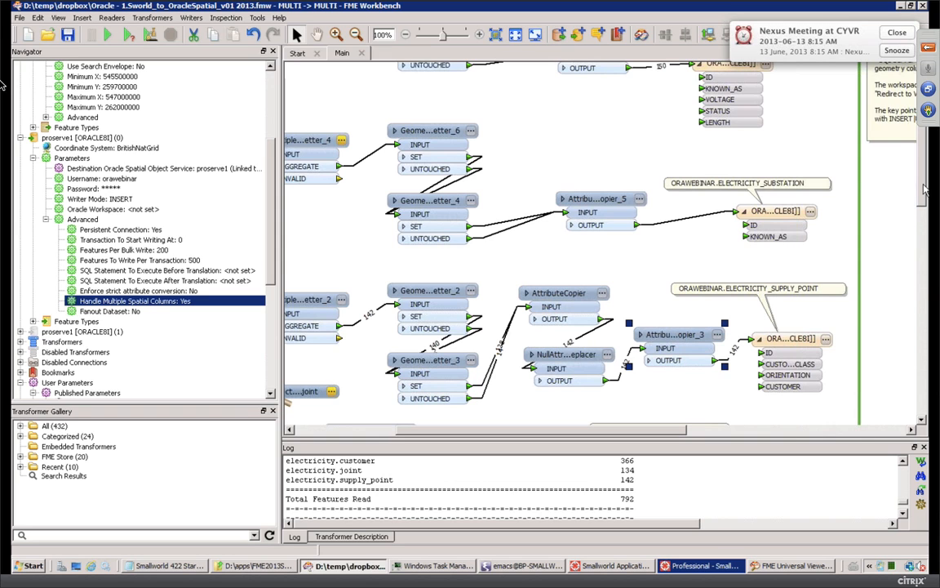
scroll(923, 220, down, 5)
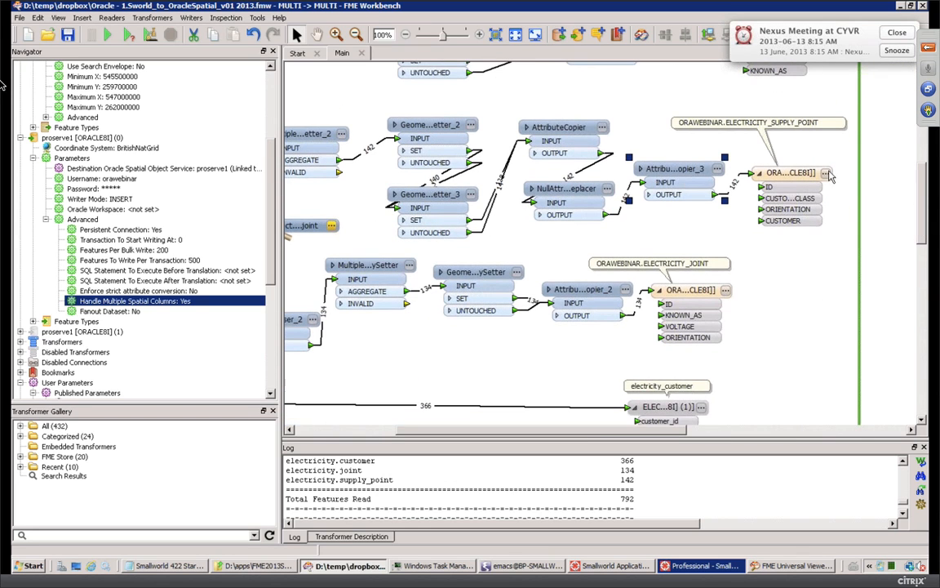
double_click(767, 173)
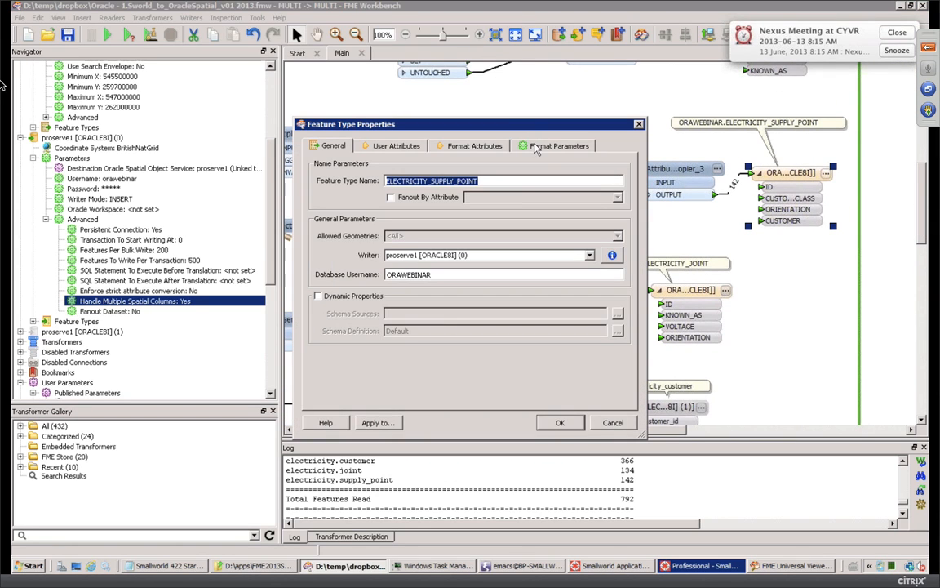
click(537, 147)
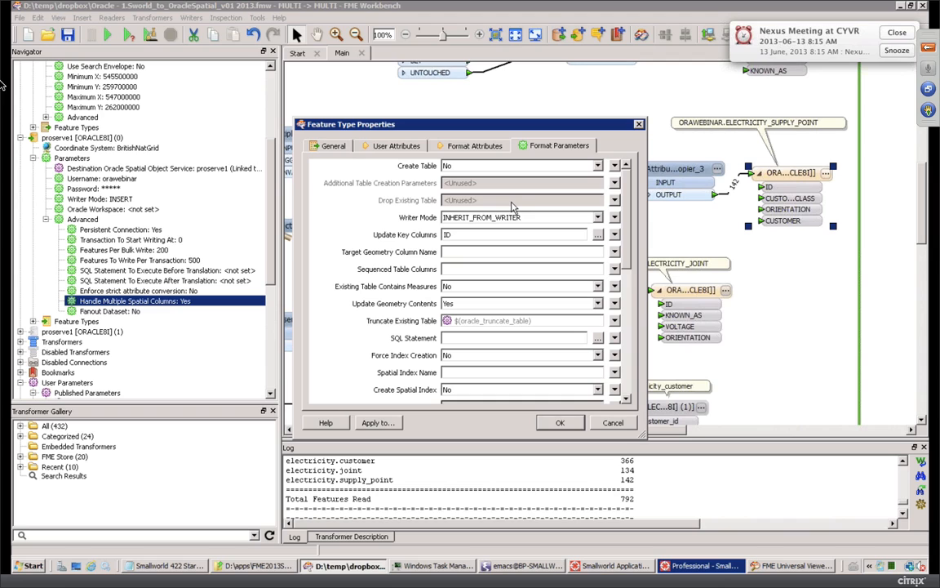
click(599, 167)
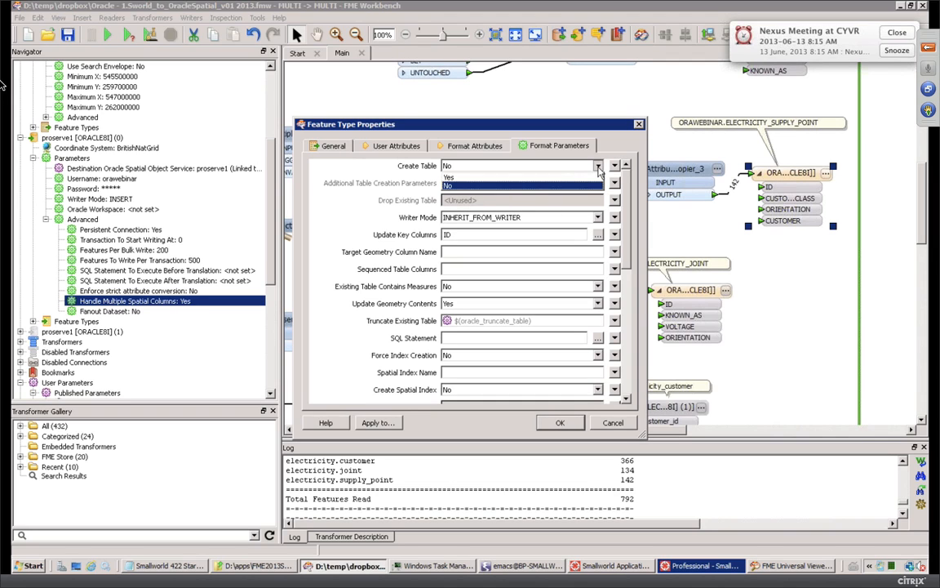
click(561, 177)
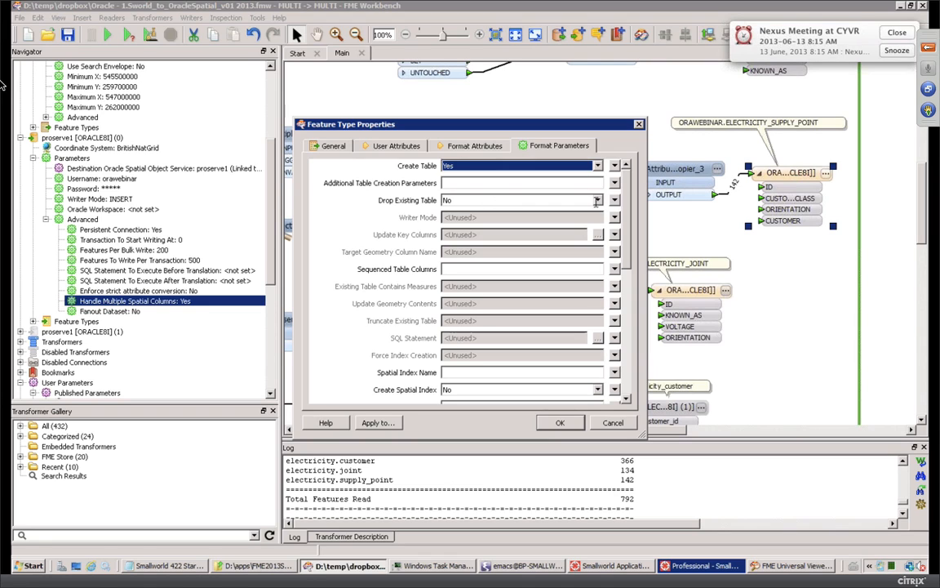
click(502, 201)
click(514, 212)
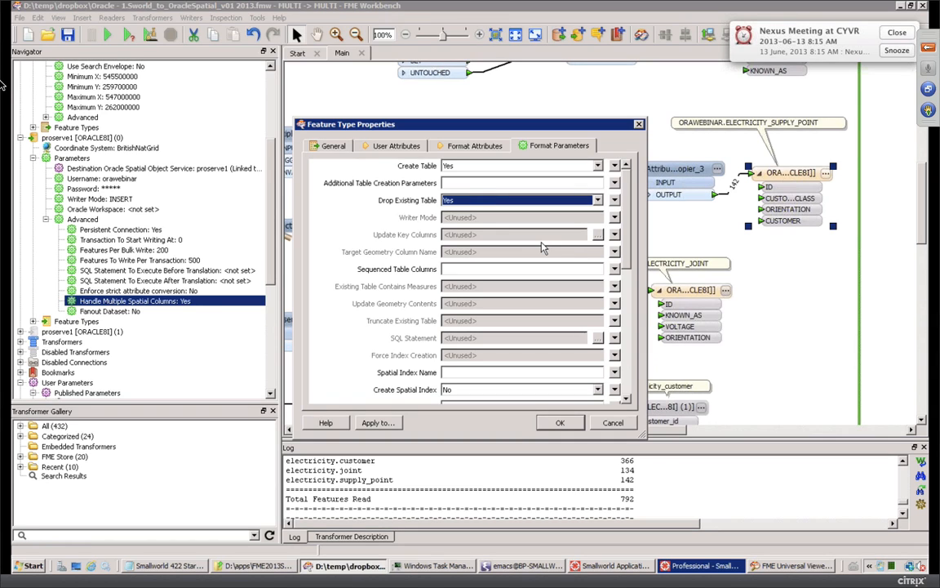
click(599, 202)
click(495, 199)
click(599, 166)
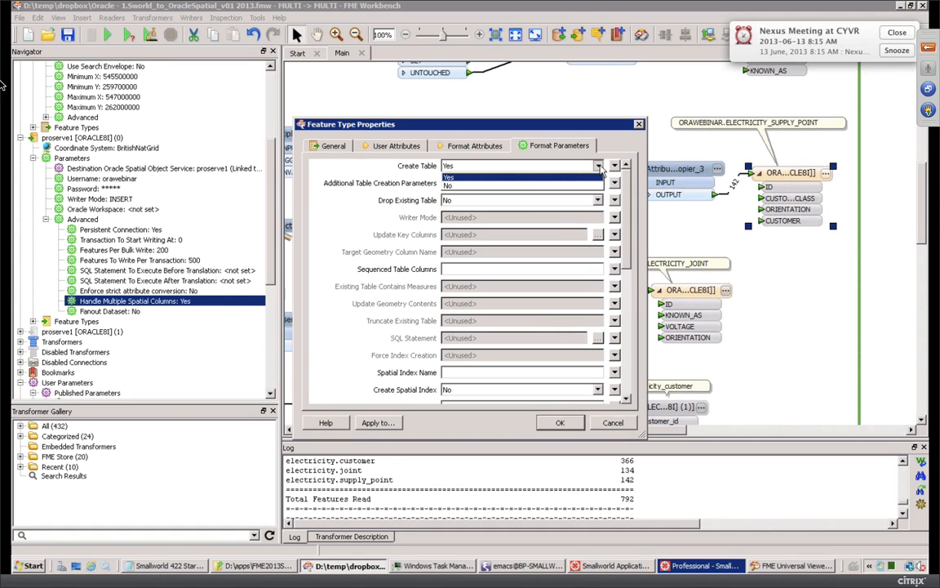
click(510, 167)
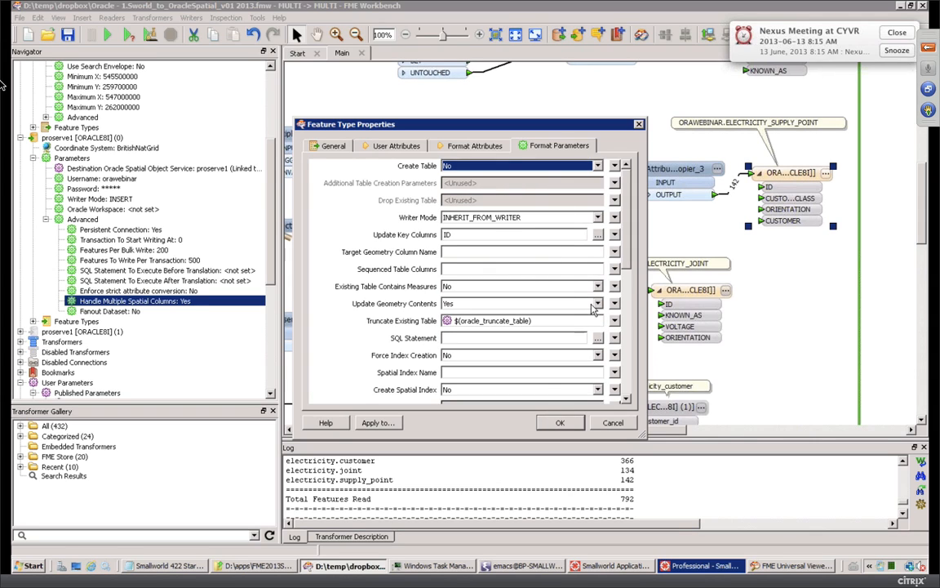
click(561, 422)
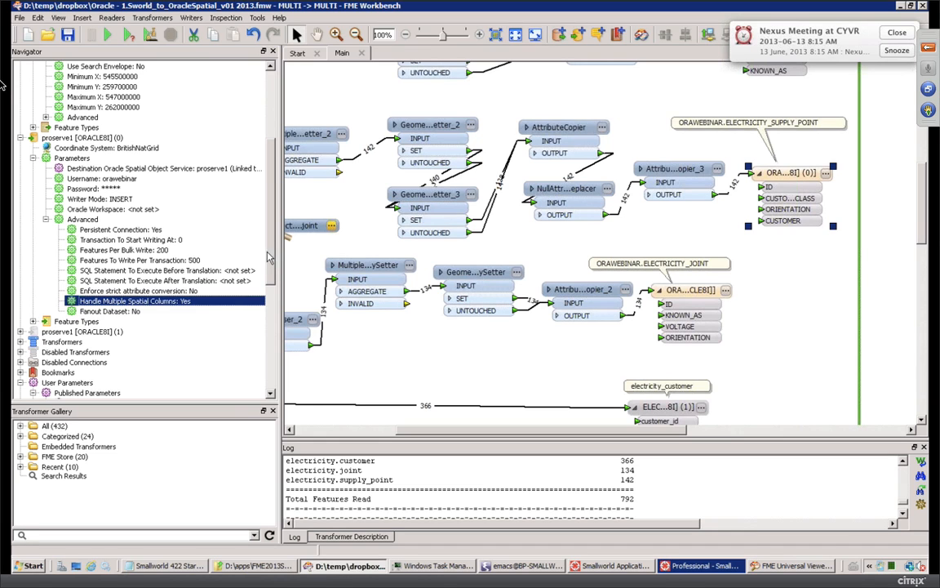
Step: Change the proserve1 Oracle writer's Writer Mode from INSERT to UPDATE
scroll(247, 225, up, 3)
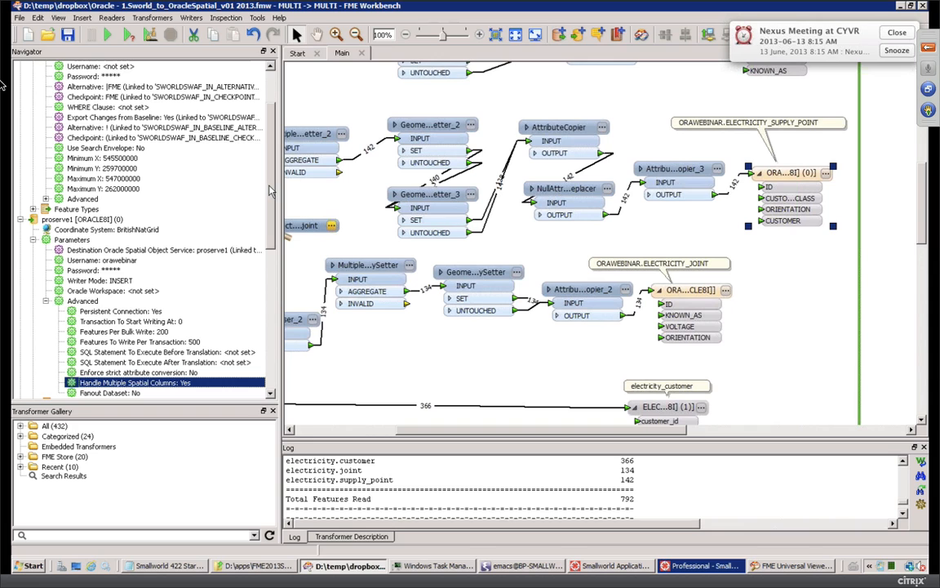
scroll(245, 163, up, 2)
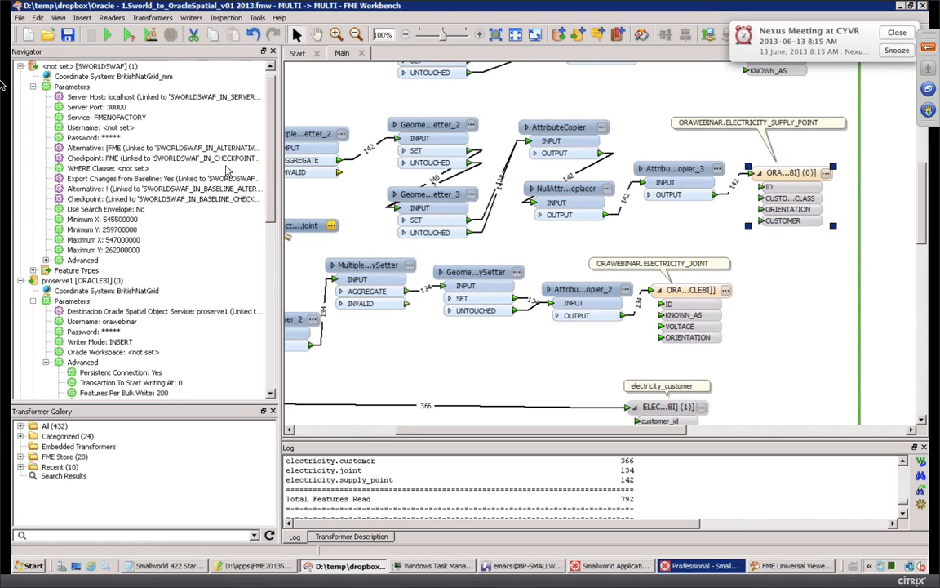
drag(270, 198, 269, 230)
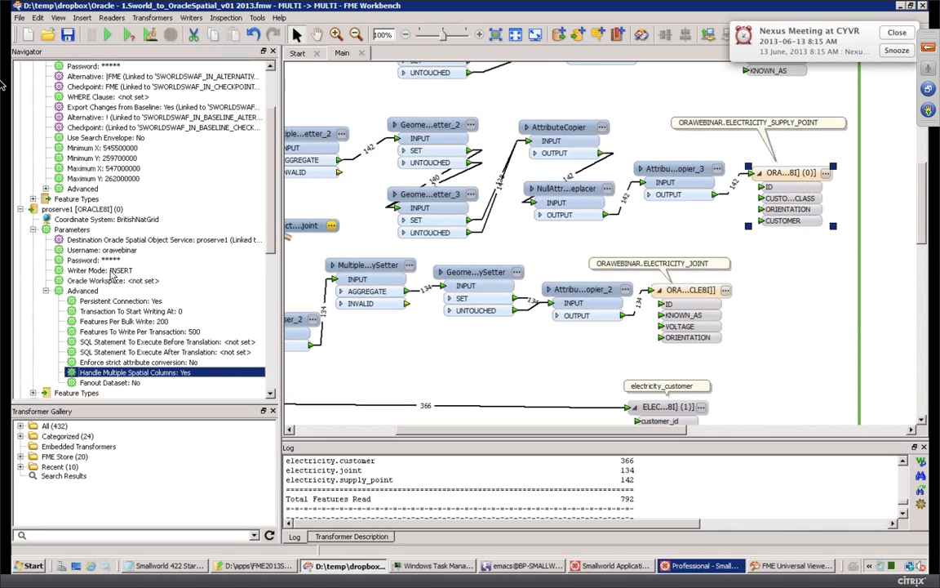
click(112, 270)
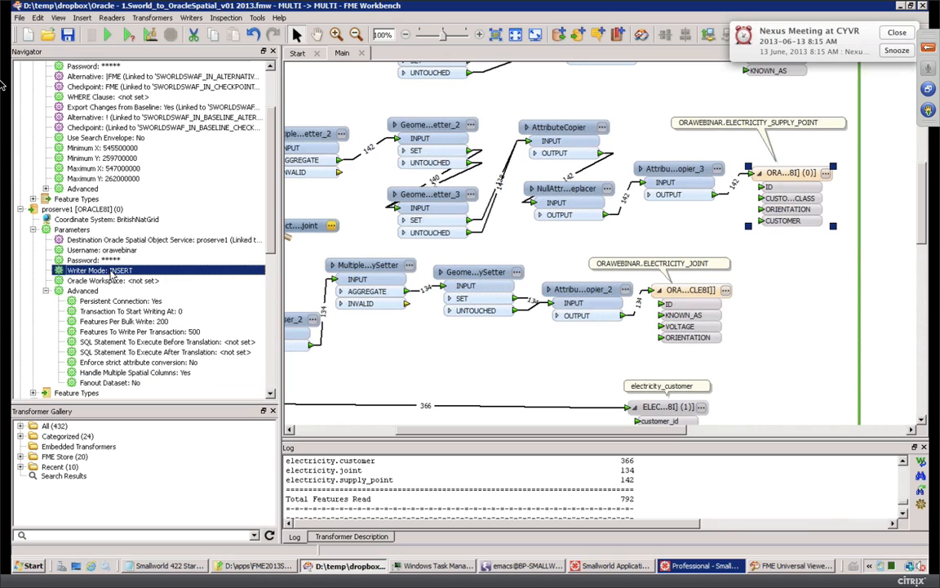
double_click(111, 271)
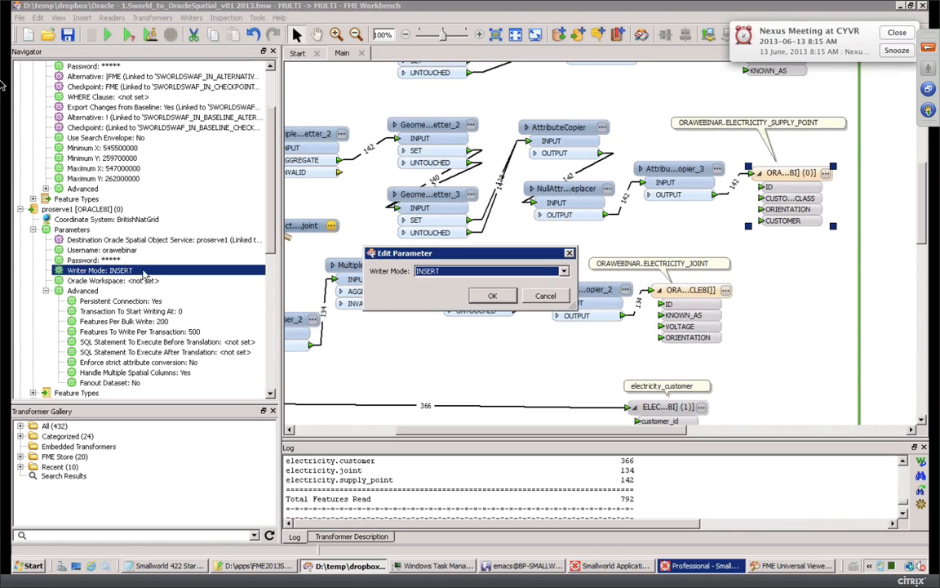
click(527, 275)
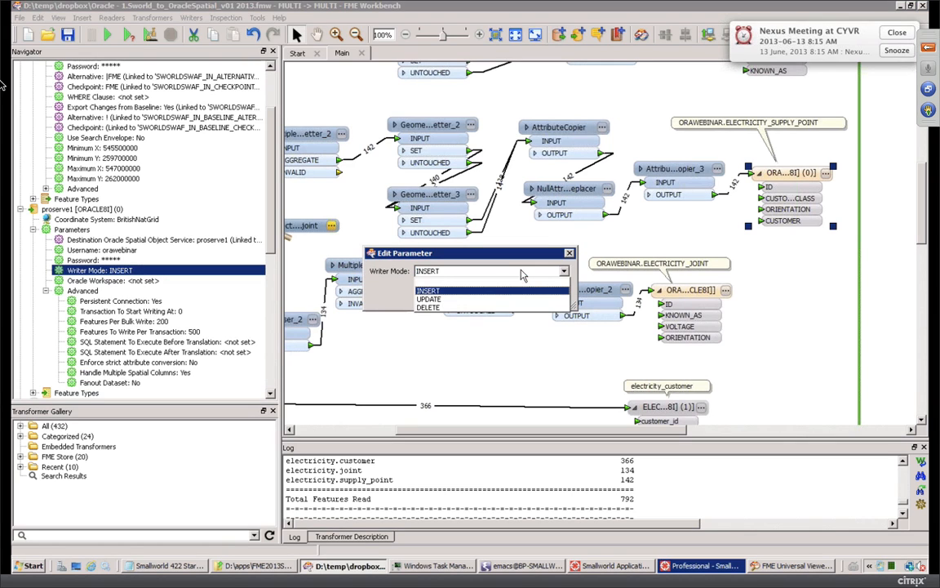
click(457, 299)
click(496, 295)
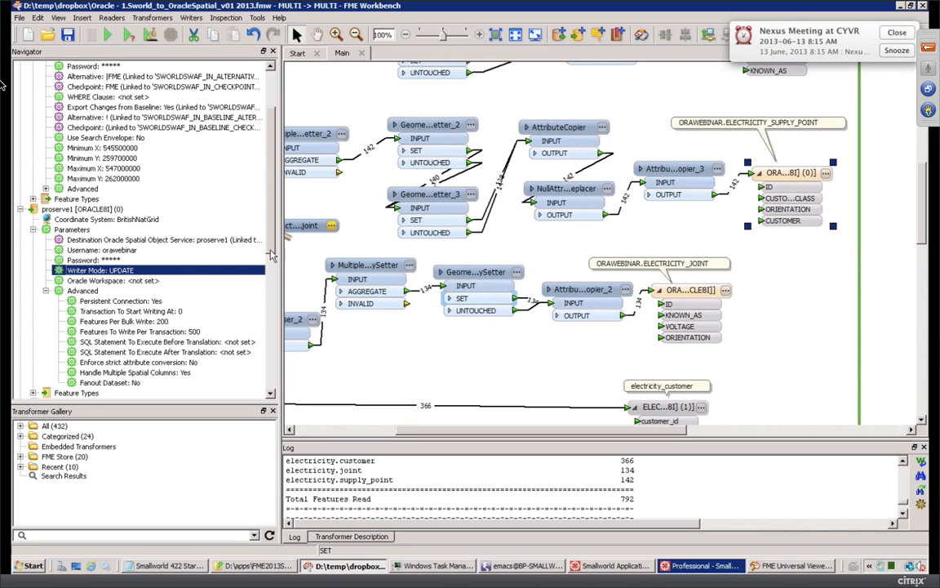
Step: Run the workspace with a prompt to show the Translation Parameters
scroll(249, 135, up, 2)
scroll(261, 123, up, 1)
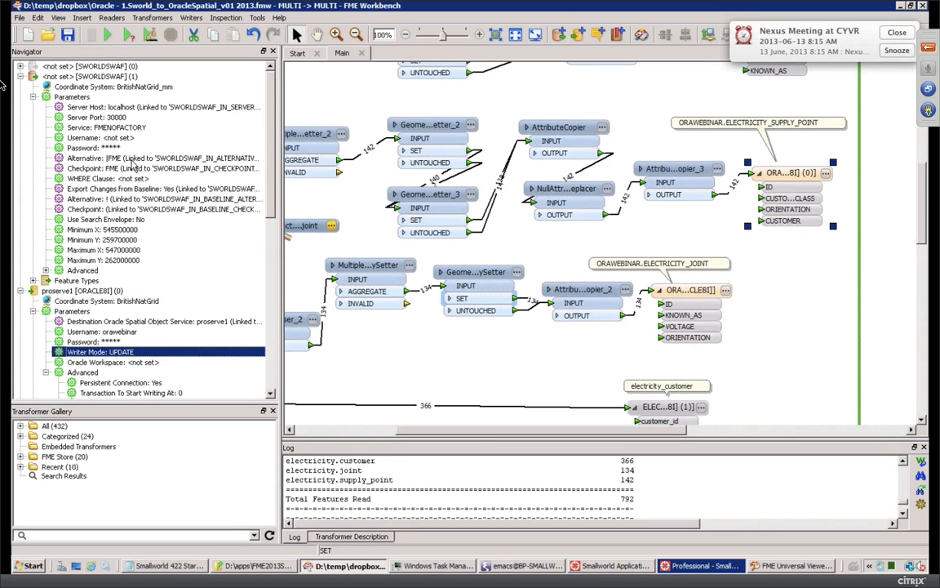
click(129, 35)
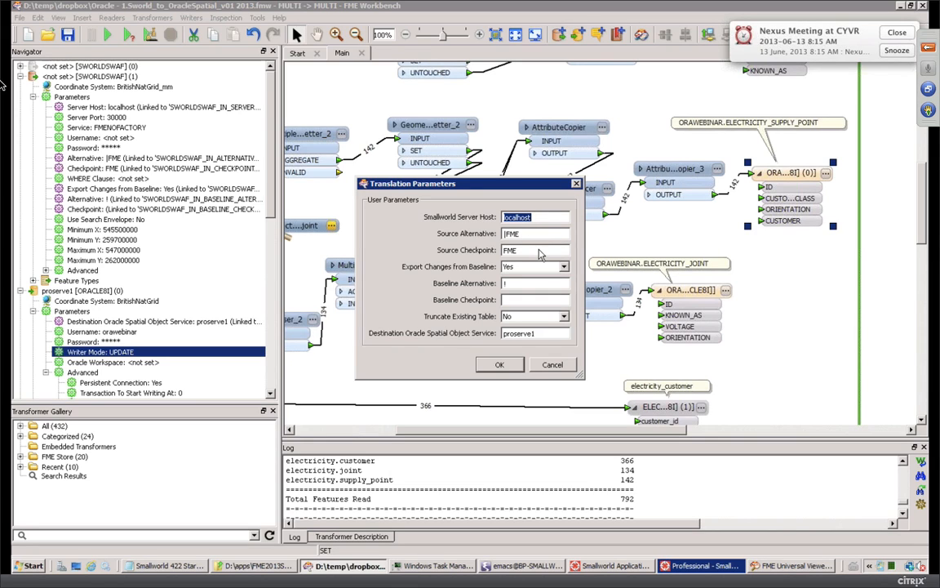
Step: Accept the translation parameters with Baseline Alternative '|' and start the Smallworld translation
click(522, 282)
click(499, 364)
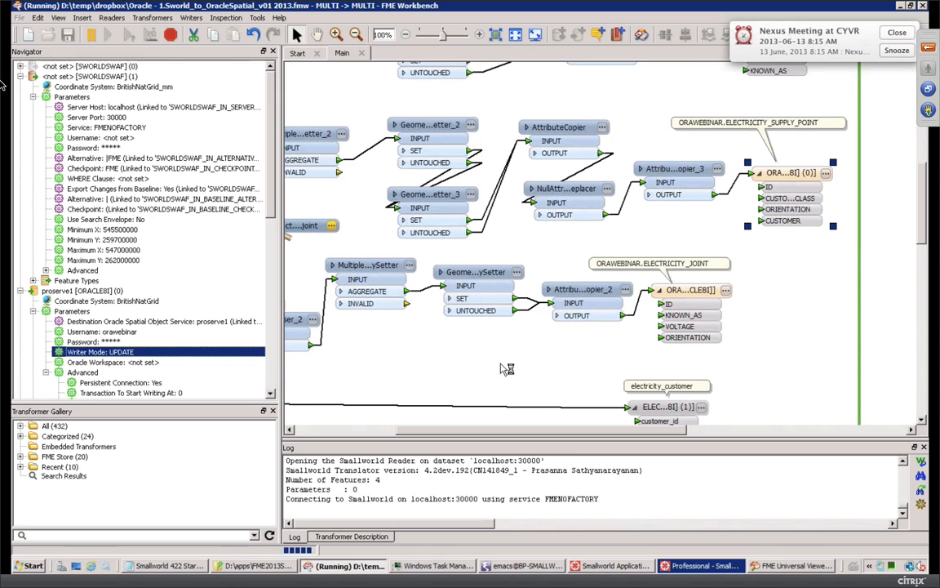
click(196, 18)
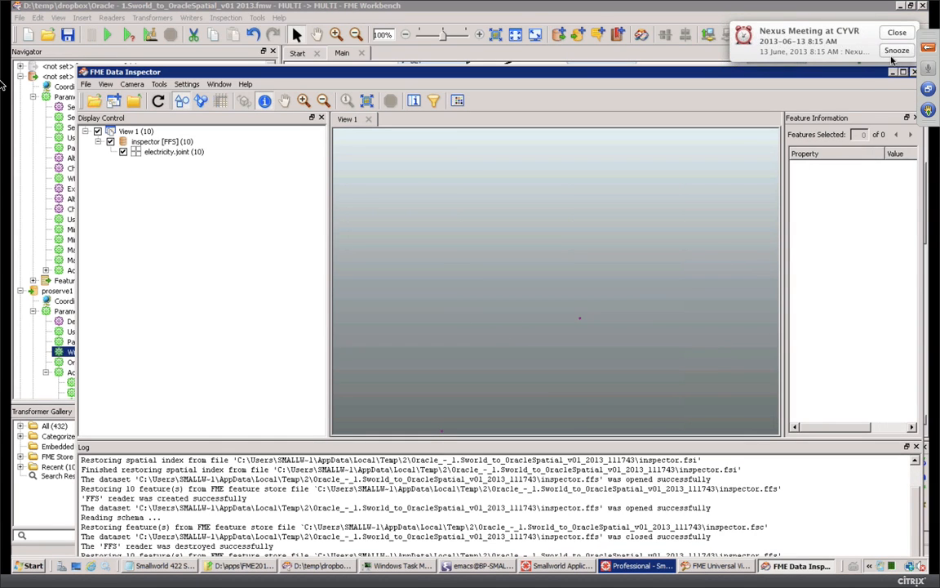
Step: Close the electricity.joint Data Inspector window and return to the workspace via Universal Viewer
drag(856, 72, 794, 94)
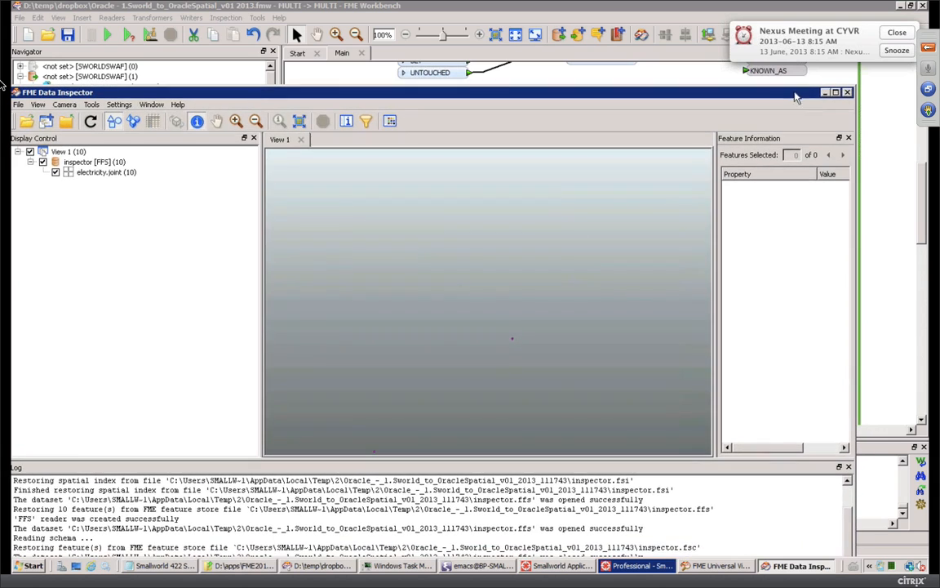
click(847, 93)
click(782, 566)
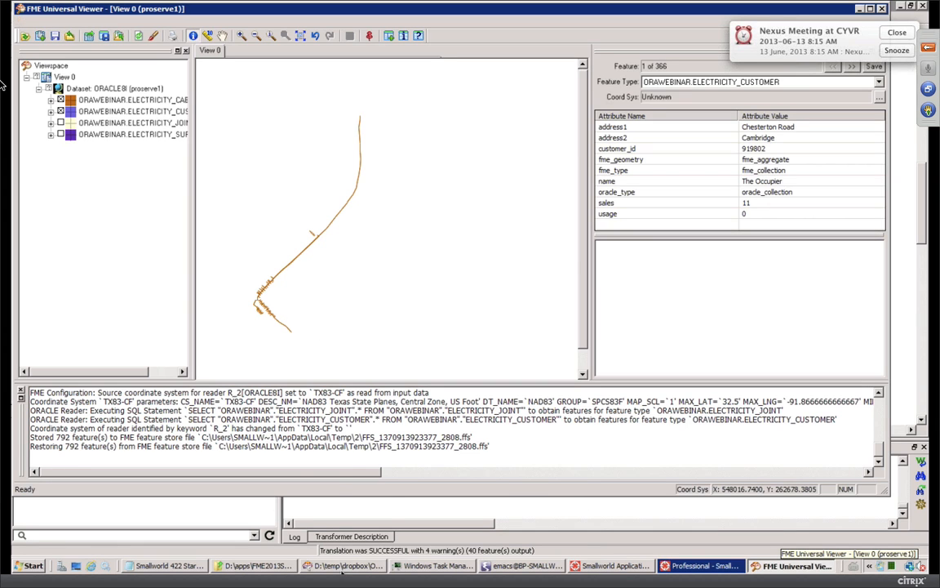
click(342, 566)
Step: Redirect the writers to the inspection application and rerun the translation
click(192, 17)
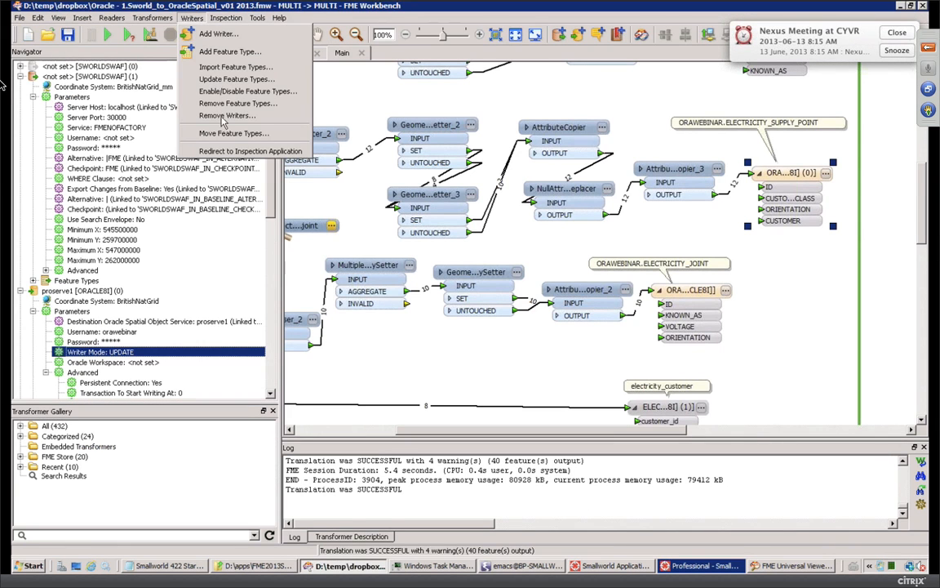
click(204, 150)
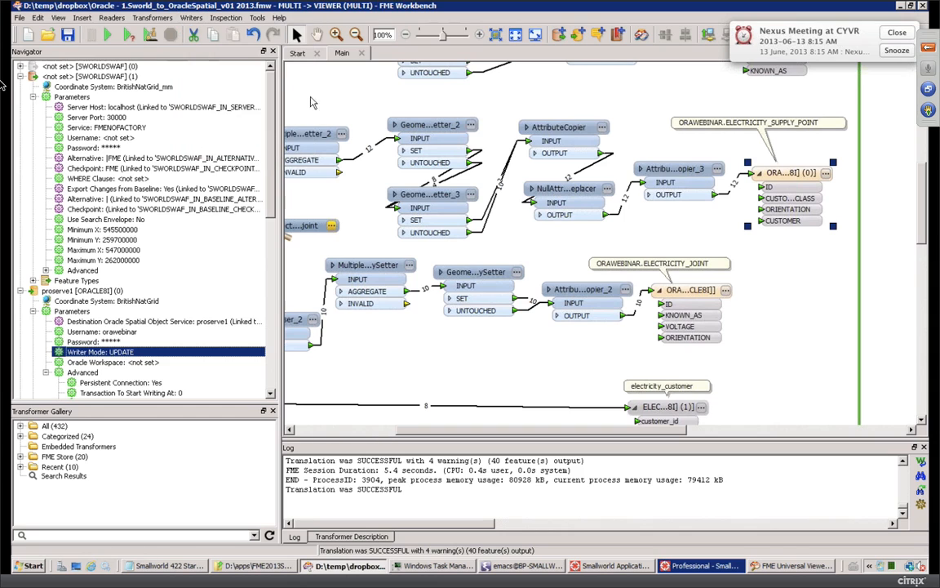
click(109, 35)
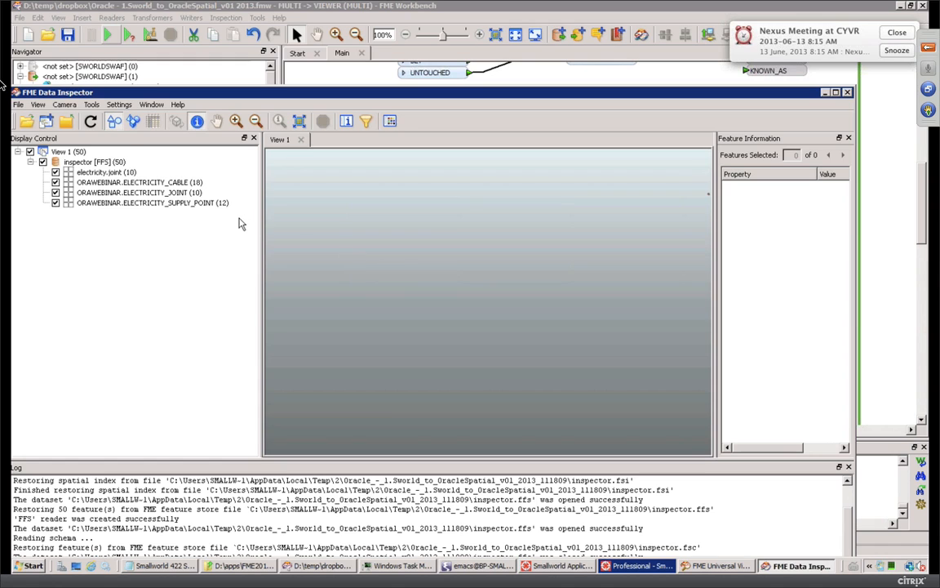
Step: In Data Inspector, switch to Zoom In and hide the electricity.joint layer
drag(424, 95, 439, 23)
click(250, 49)
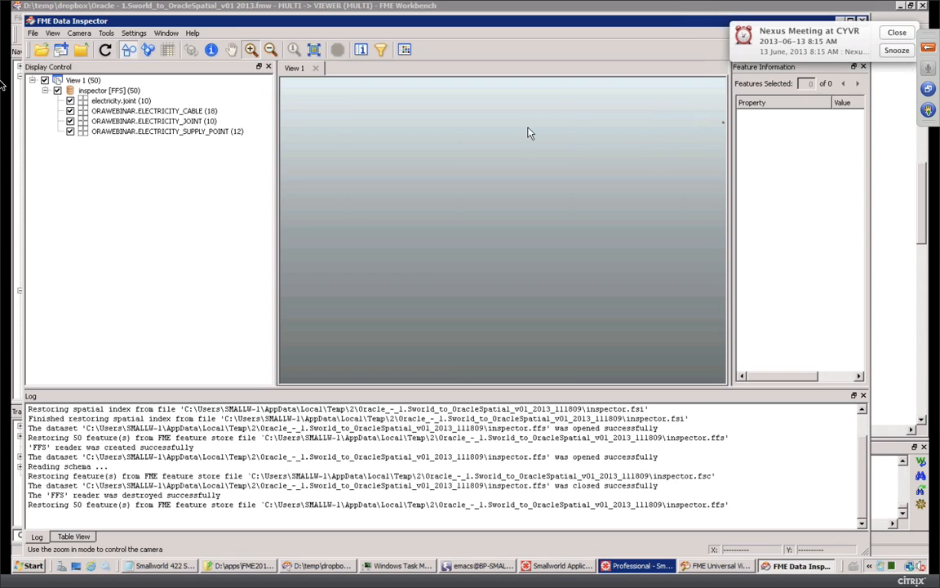
click(70, 100)
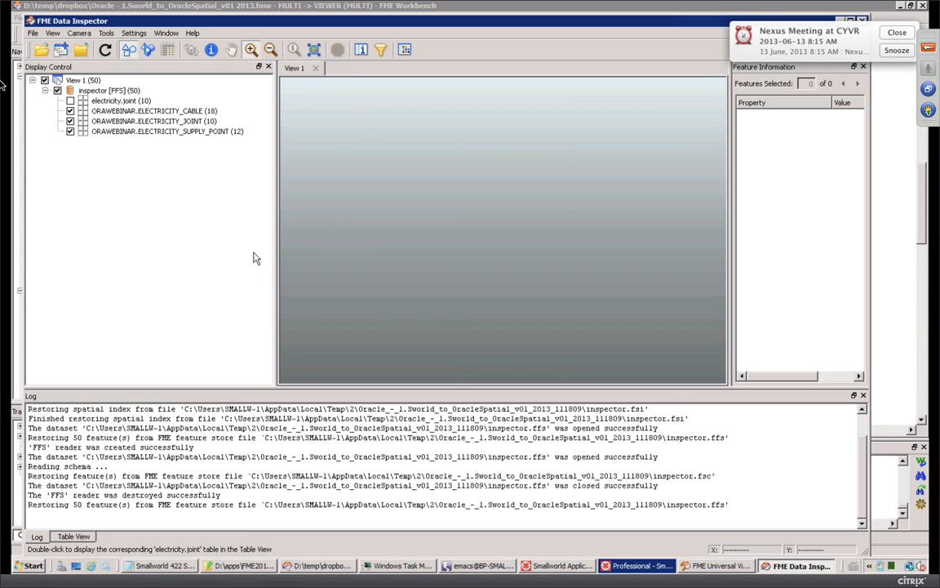
click(70, 100)
Step: Delete the electricity.joint Inspector transformer and rerun the workspace
click(316, 565)
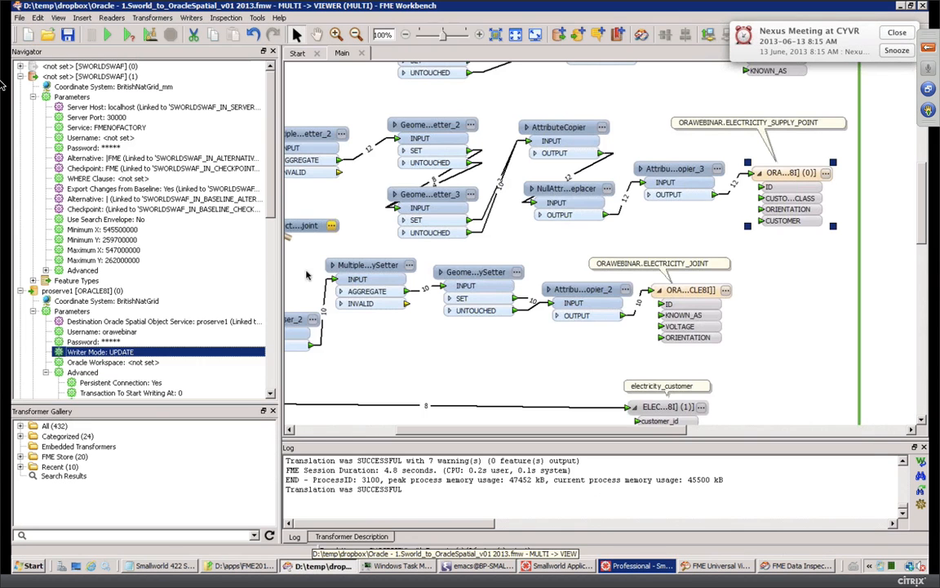
right_click(307, 226)
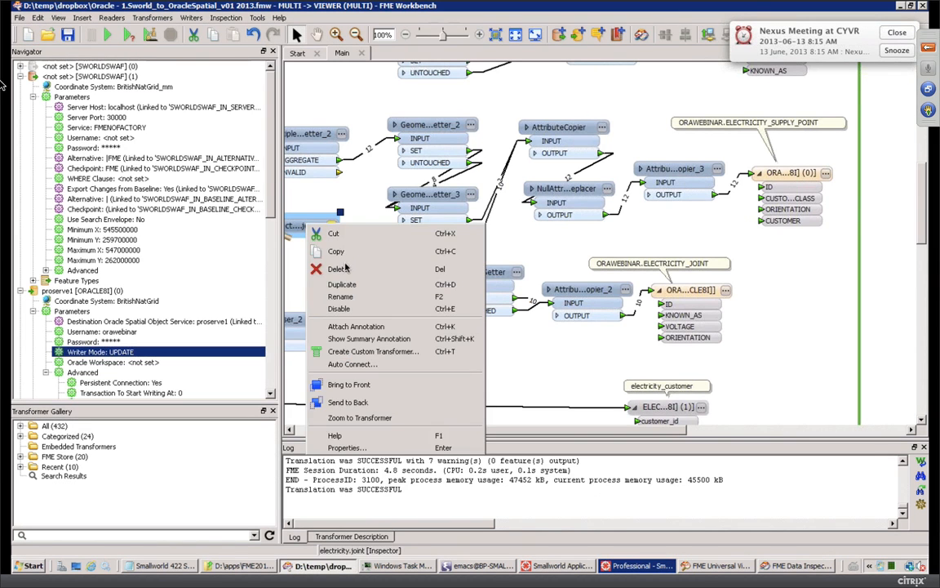
click(340, 271)
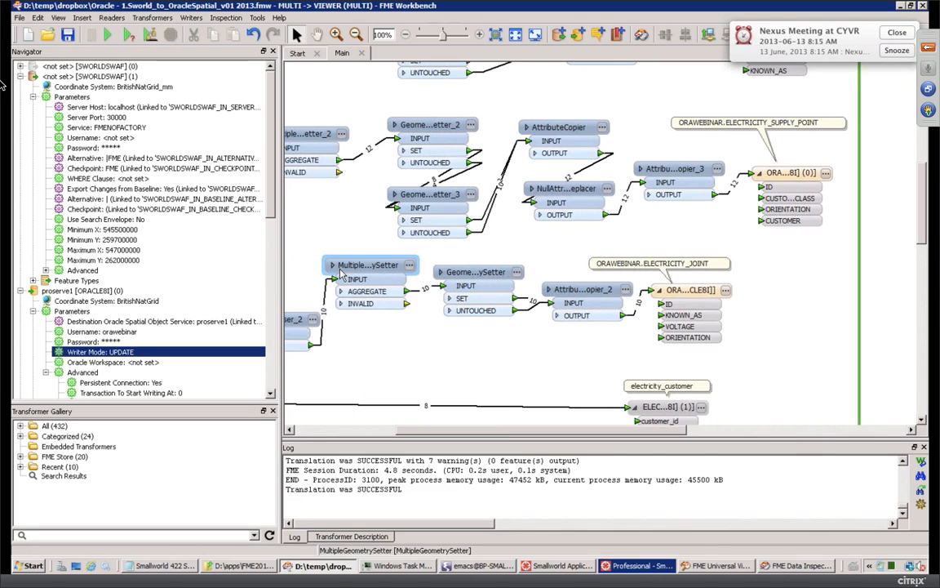
click(105, 37)
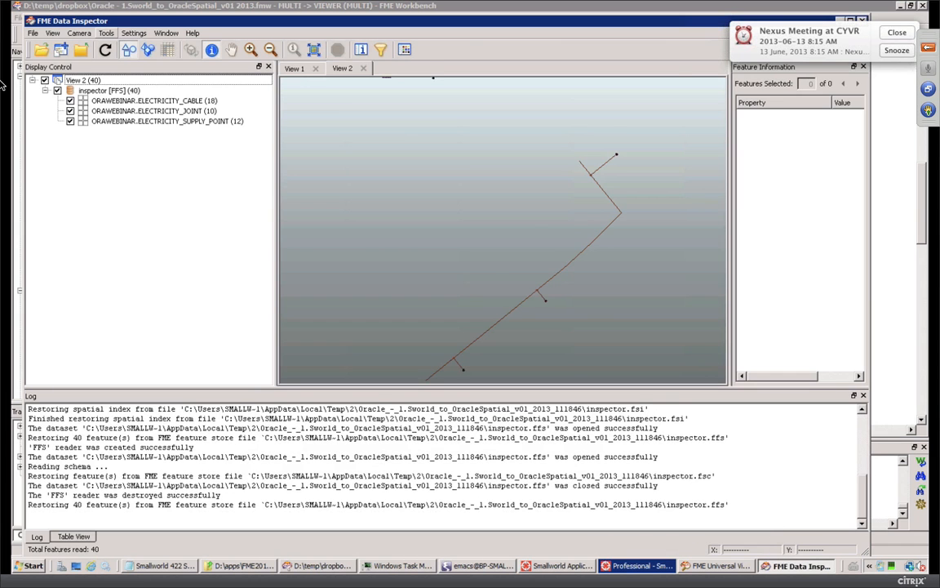
Step: Select a cable, widen the Feature Information panel and check fme_db_operation is INSERT
click(605, 197)
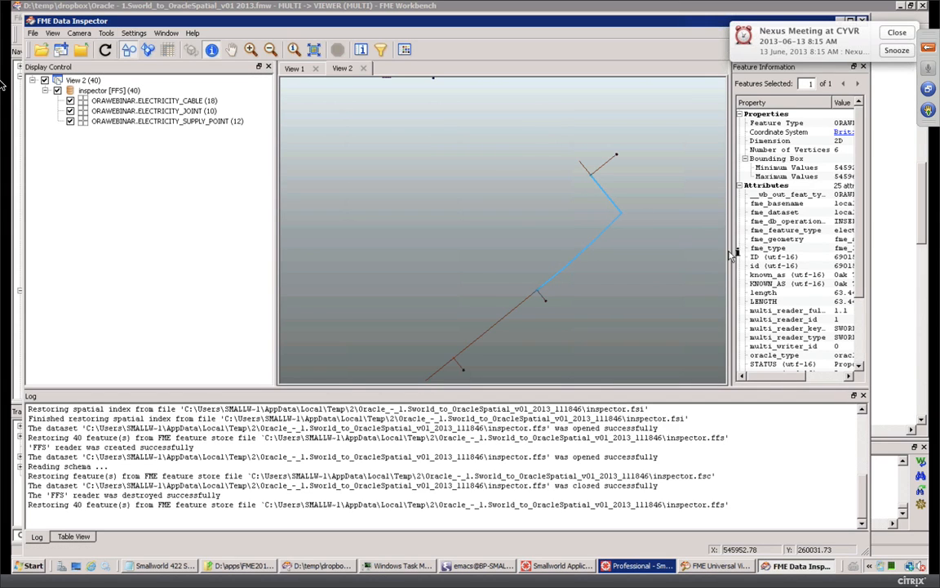
drag(731, 248, 646, 245)
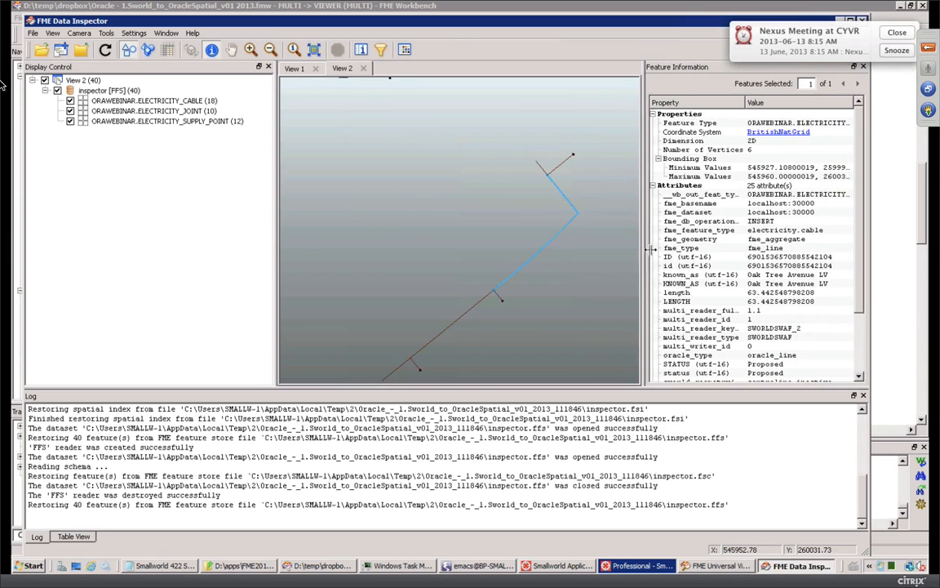
click(690, 220)
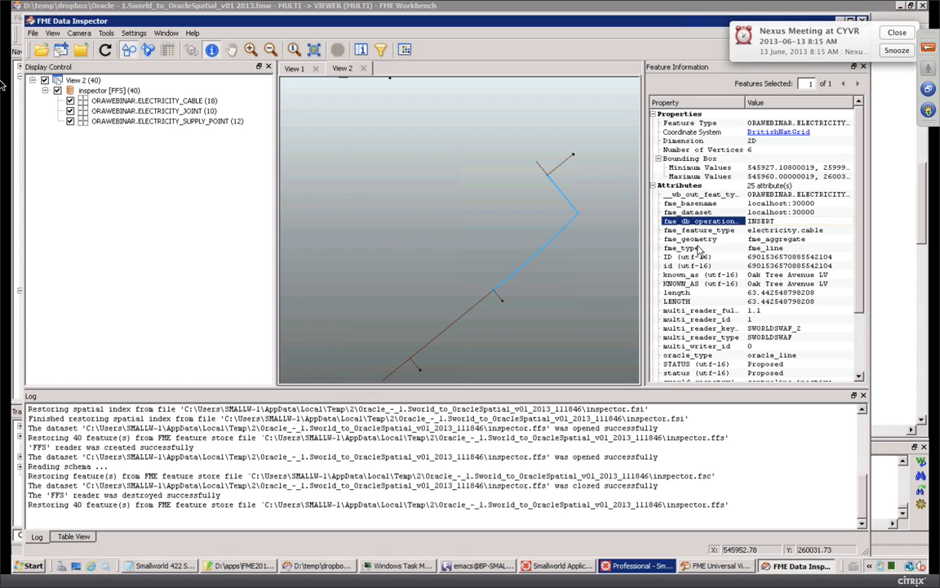
Step: Inspect the other short cable segments and the supply point, then switch to View 1
click(562, 168)
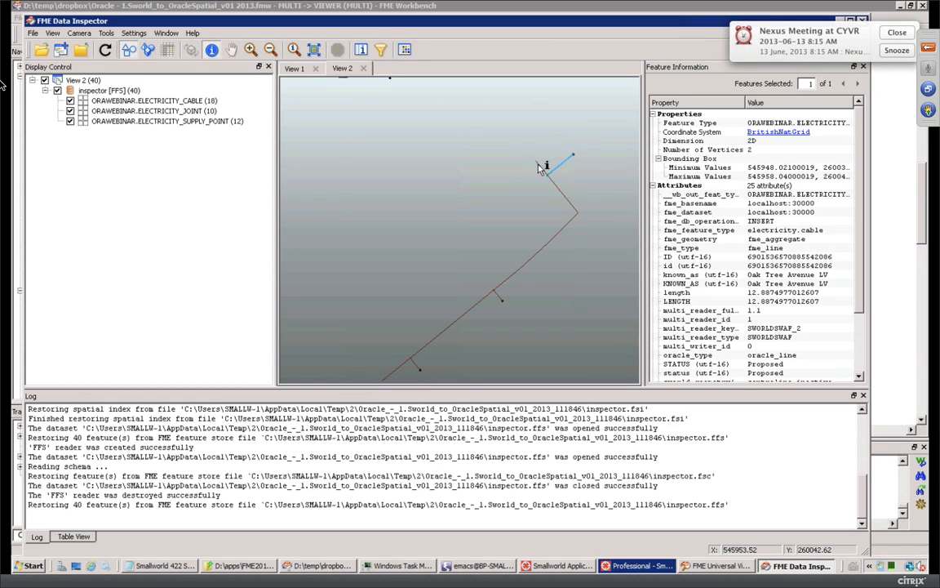
click(542, 168)
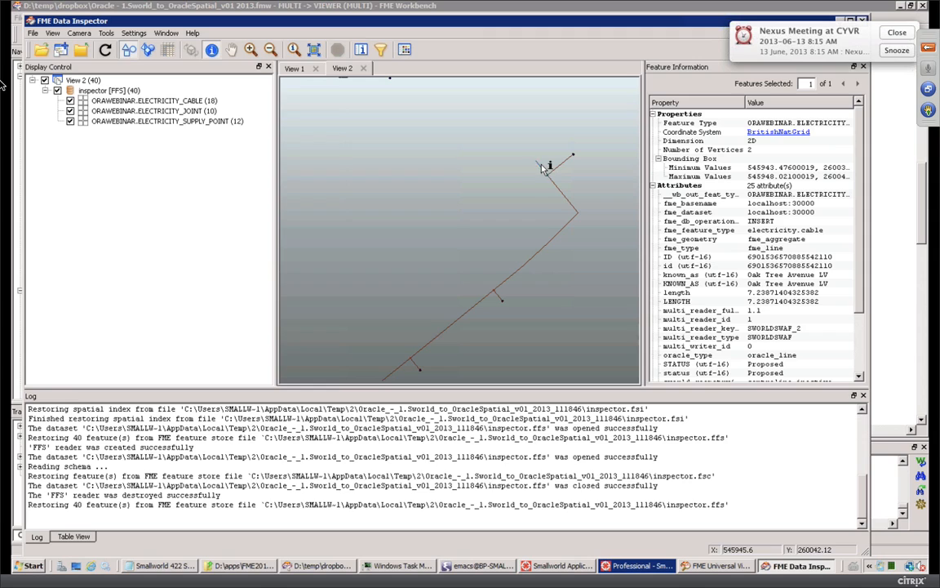
click(415, 364)
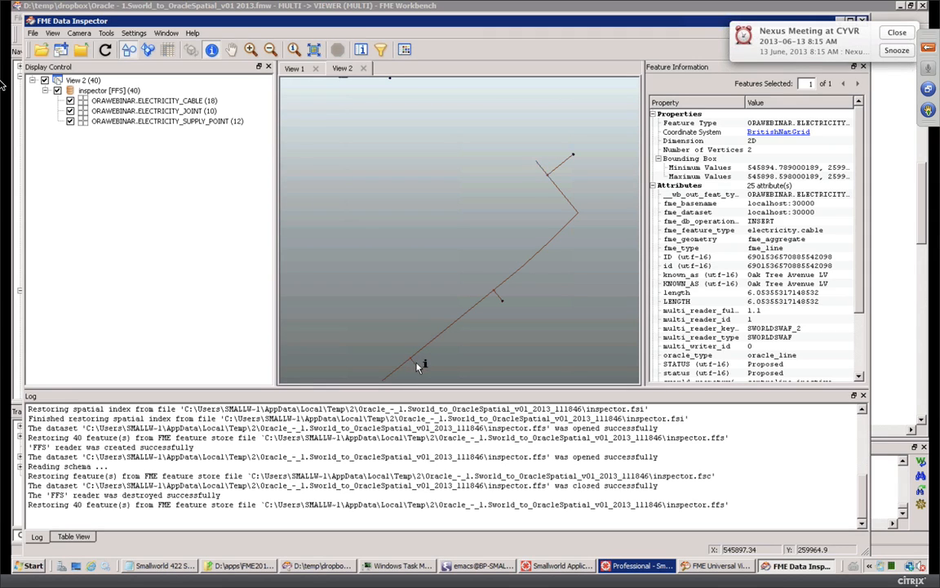
click(574, 155)
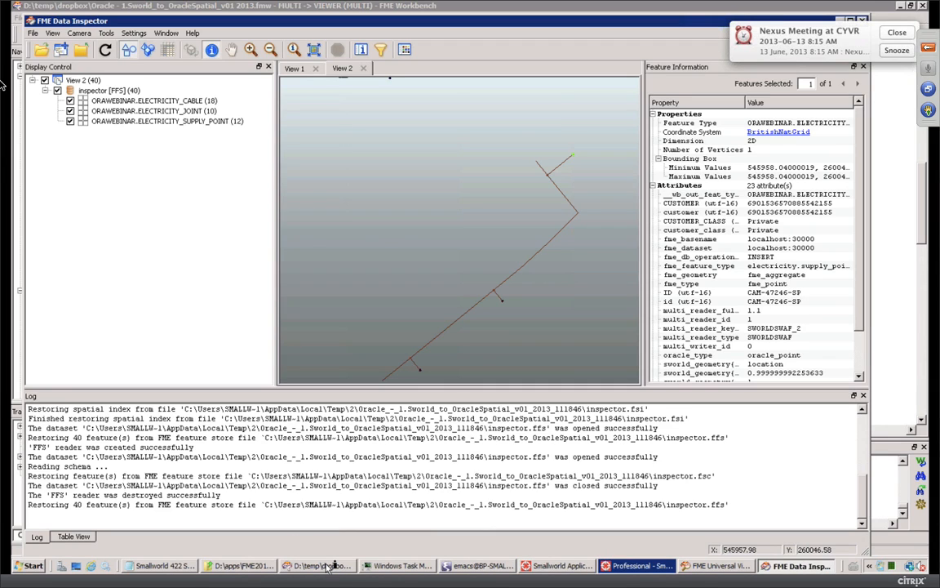
click(299, 71)
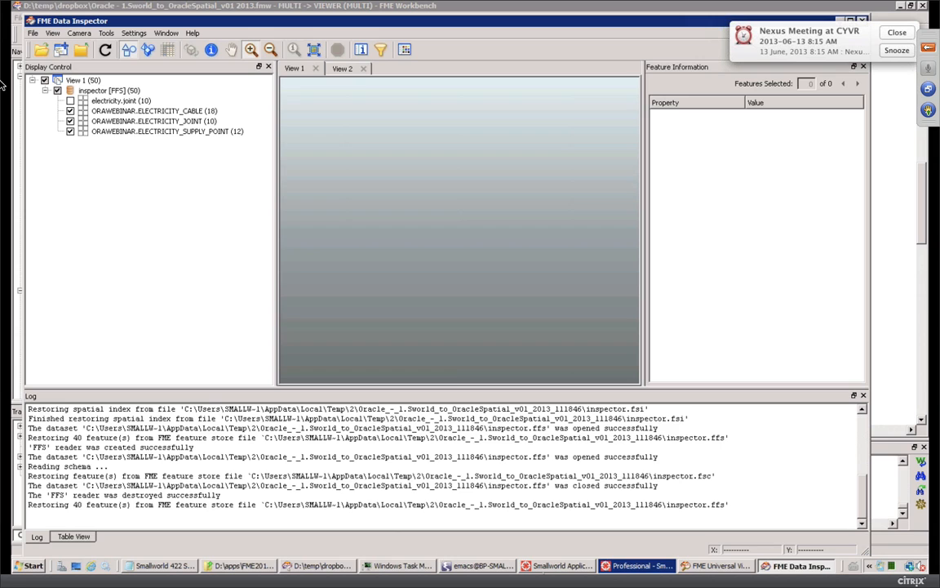
mouse_move(708, 570)
Step: Reload the Oracle dataset twice in Universal Viewer to show 806 features
click(695, 566)
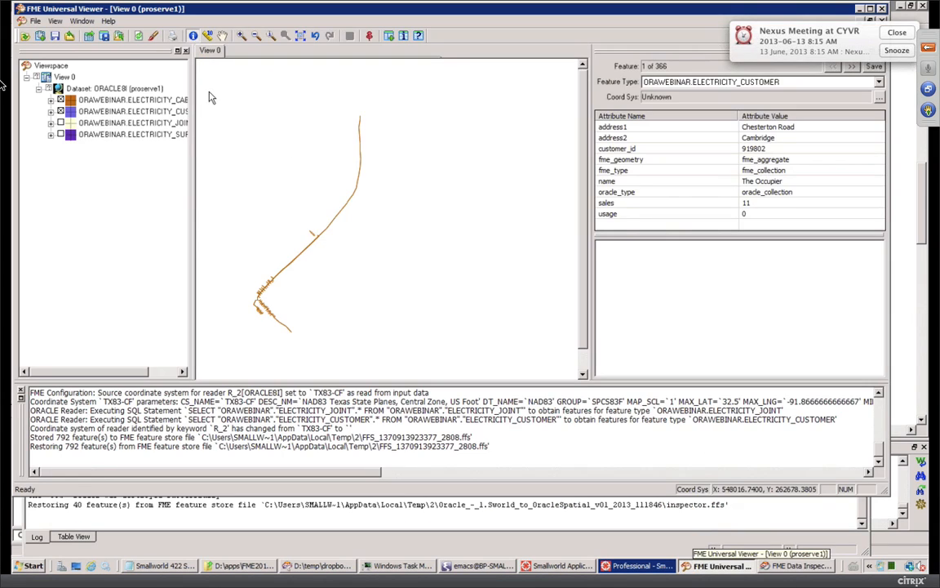
click(140, 38)
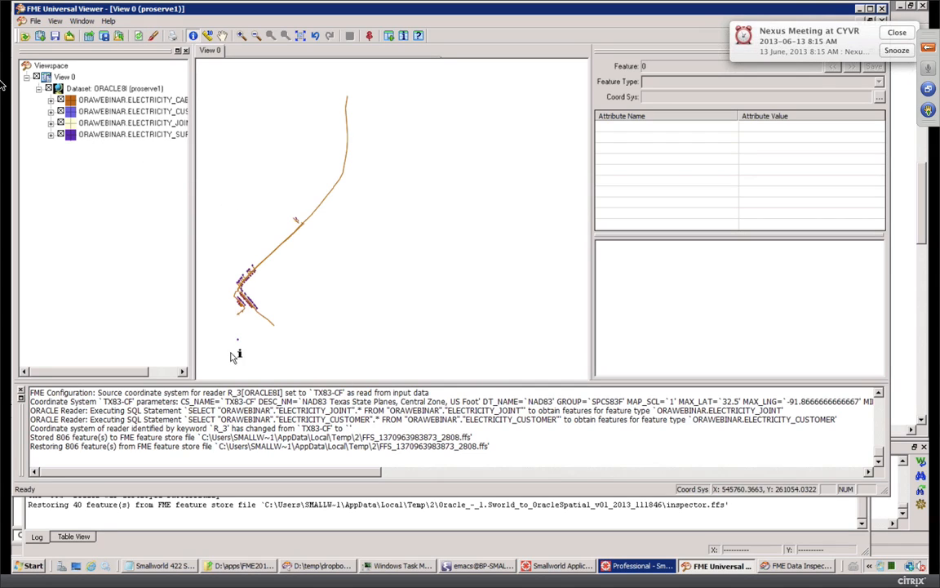
click(139, 38)
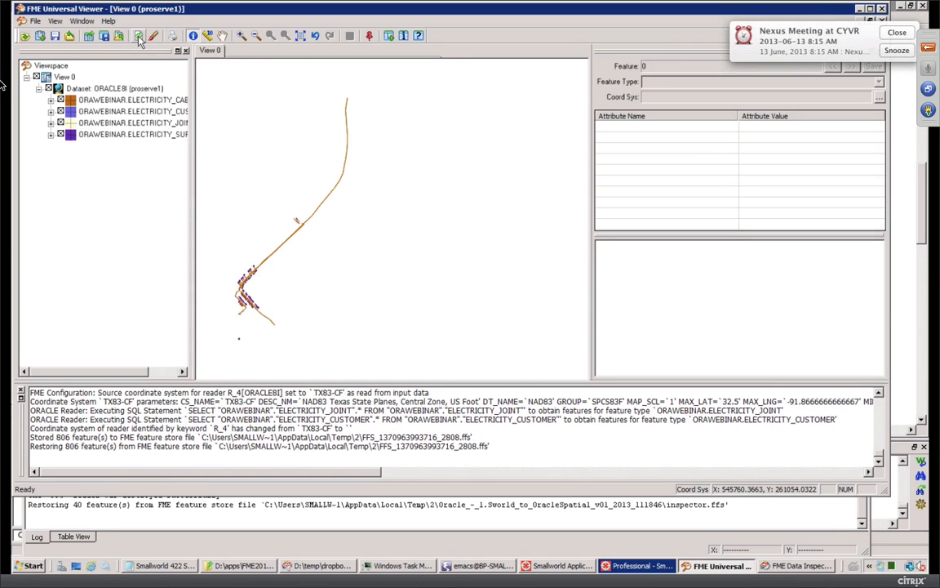
Step: Zoom into the cluster of service connections in the network
click(241, 35)
drag(211, 291, 314, 357)
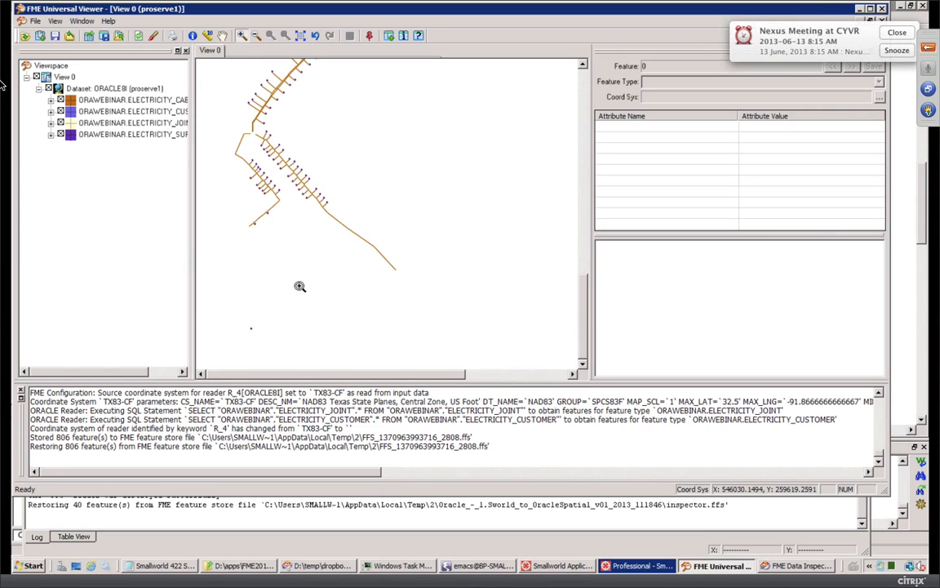
click(540, 568)
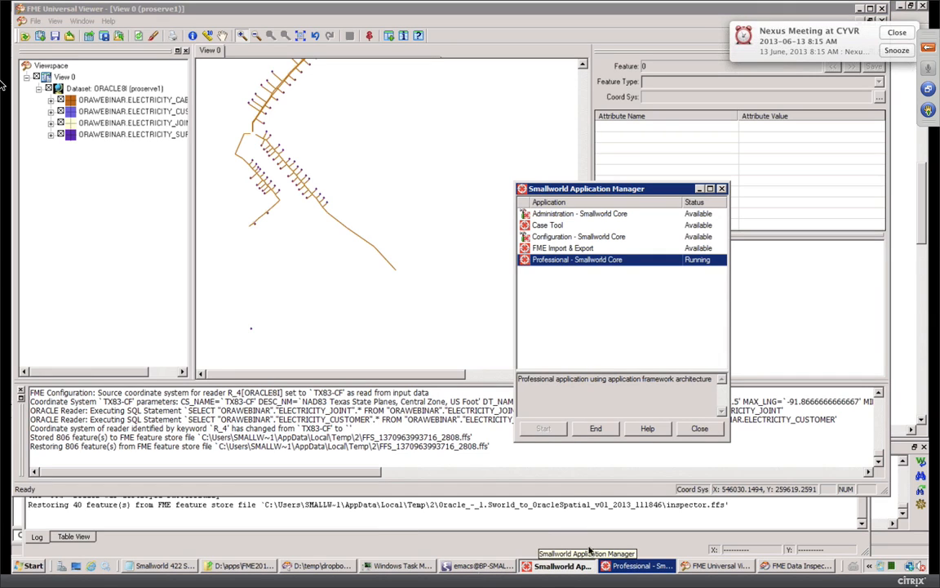
Step: Jump the Smallworld map to the Electric Network bookmark, then return to FME Data Inspector
click(618, 565)
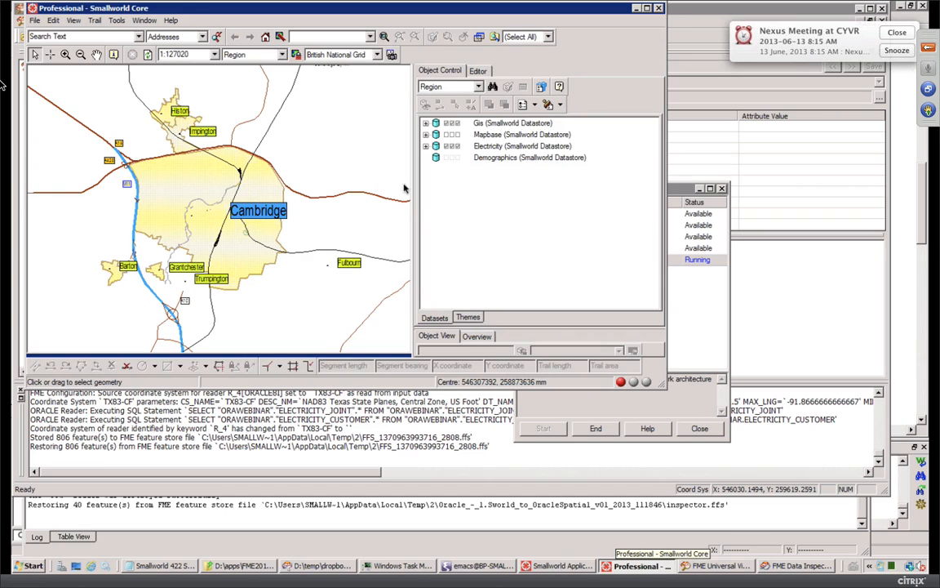
click(369, 37)
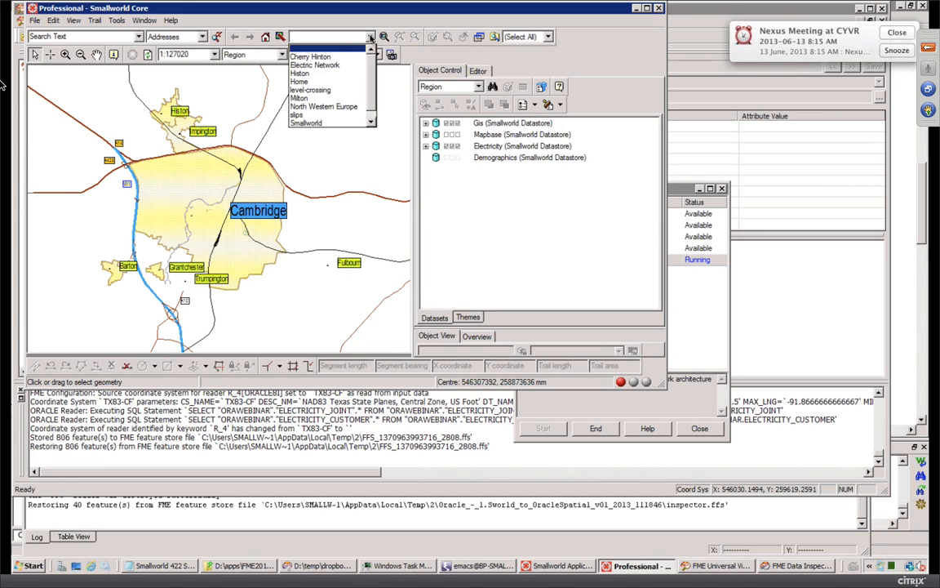
click(315, 65)
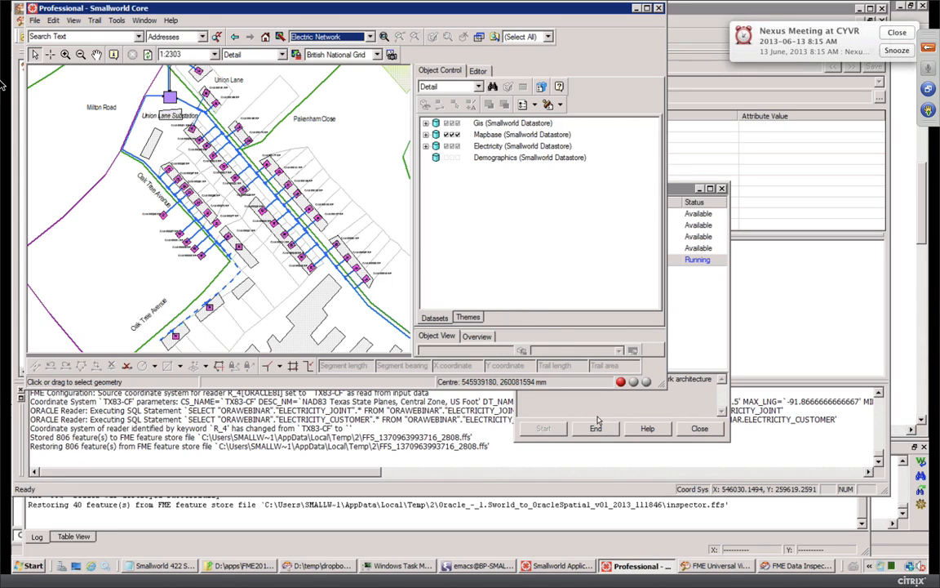
click(792, 566)
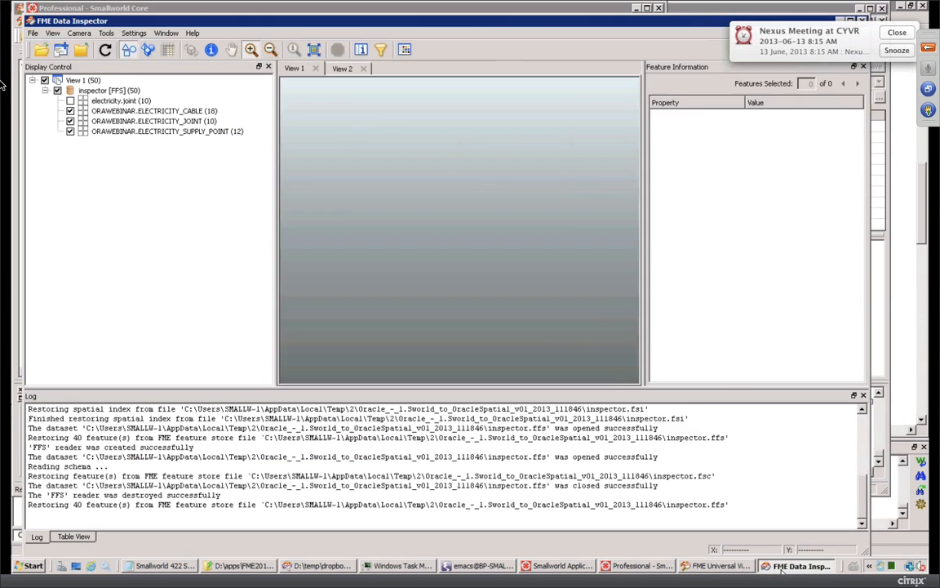
Step: Dismiss the meeting reminder and bring FME Workbench back to review the Navigator
click(896, 33)
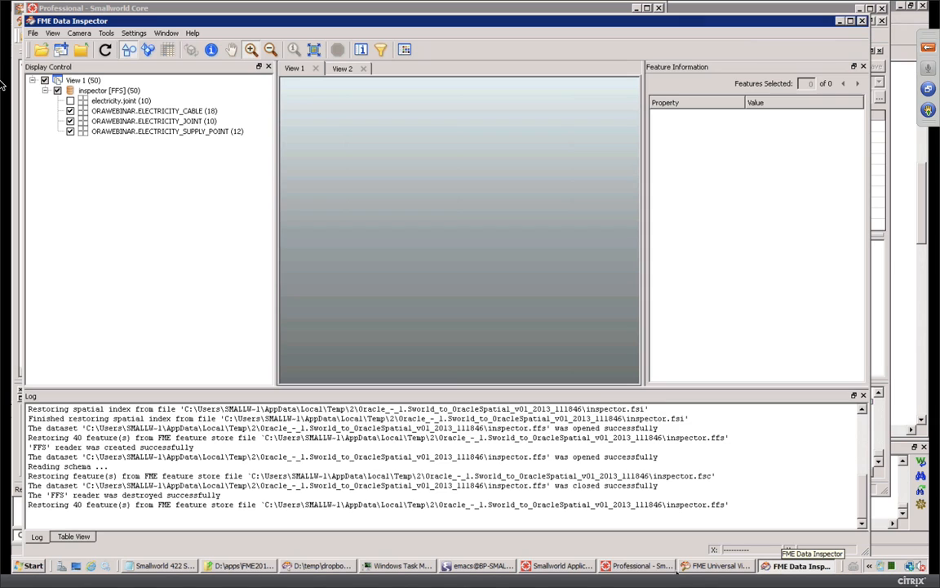
click(321, 565)
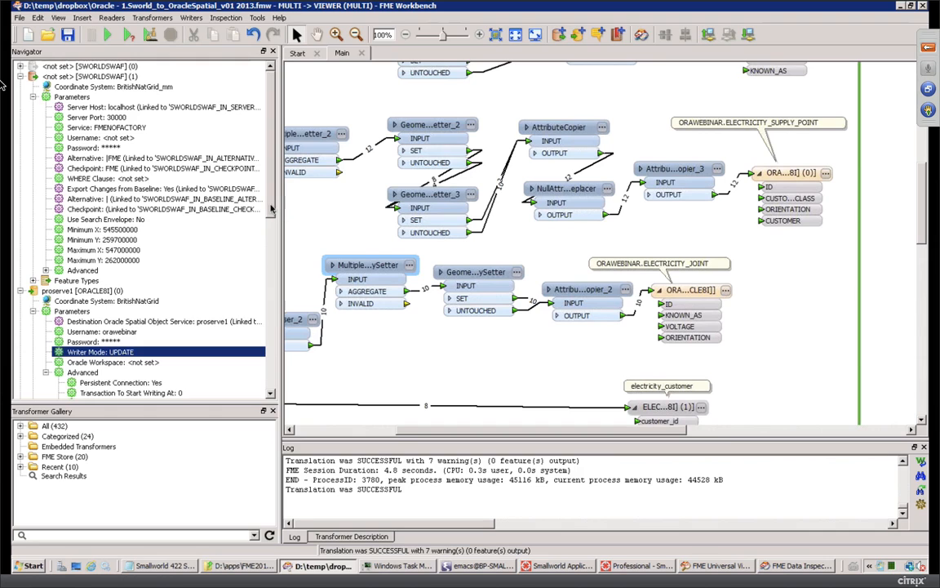
scroll(249, 228, down, 5)
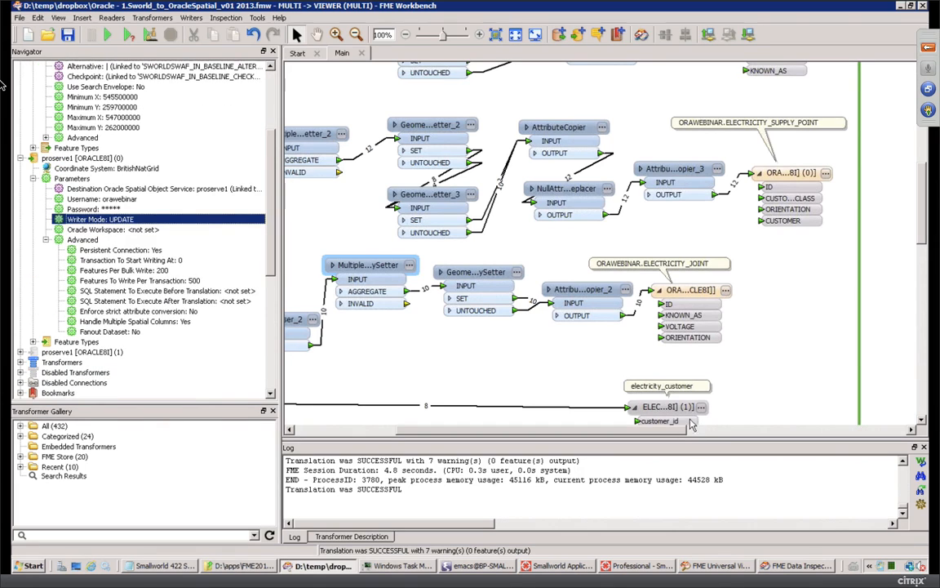
click(724, 293)
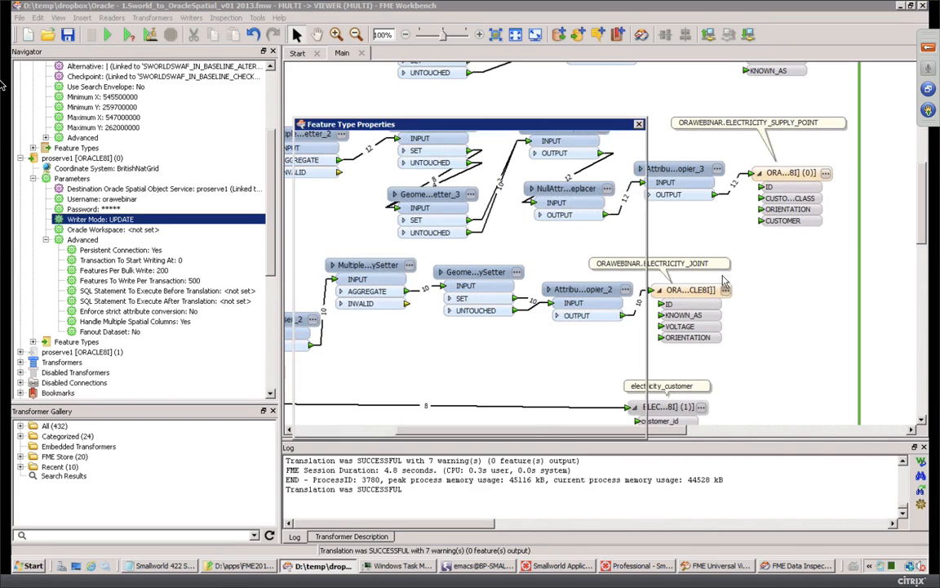
click(530, 147)
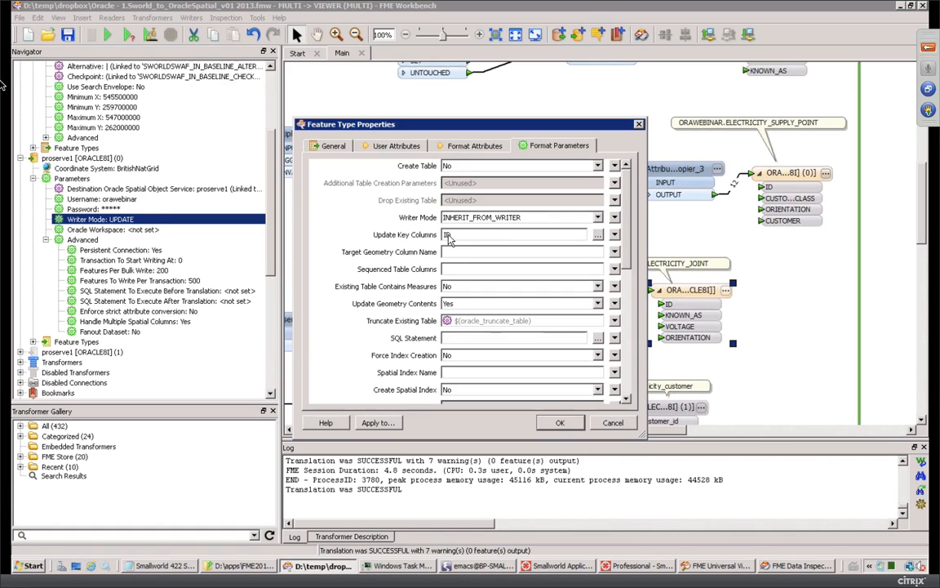
click(561, 423)
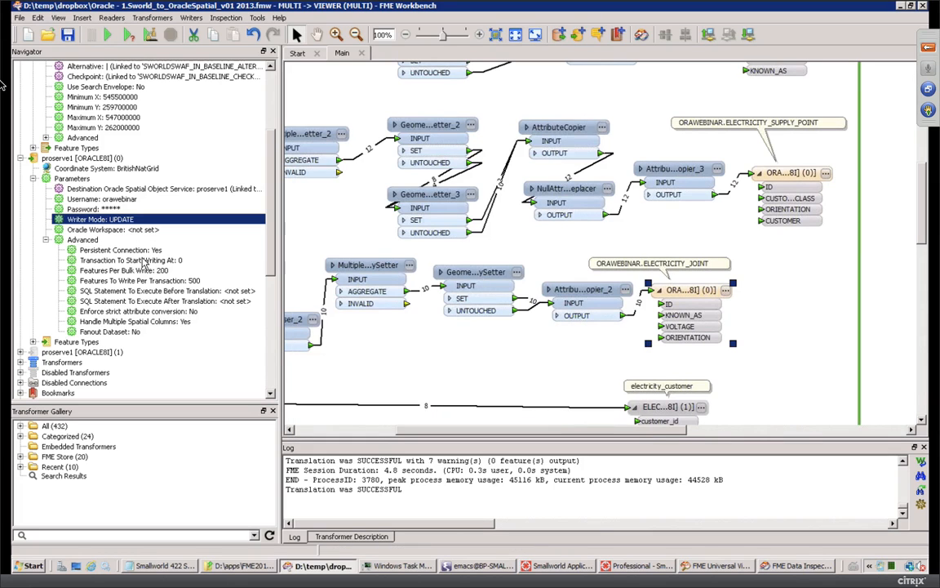
click(110, 323)
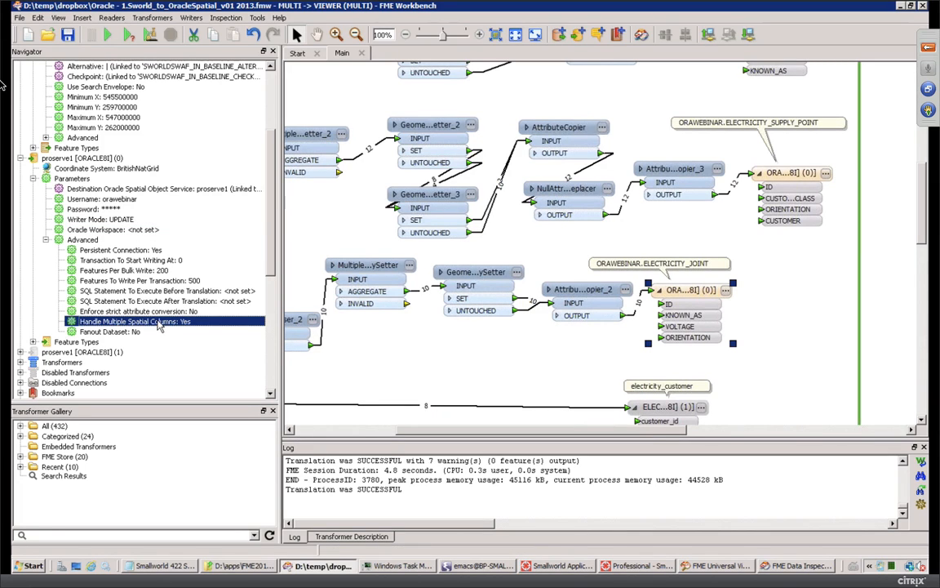
click(382, 263)
click(468, 269)
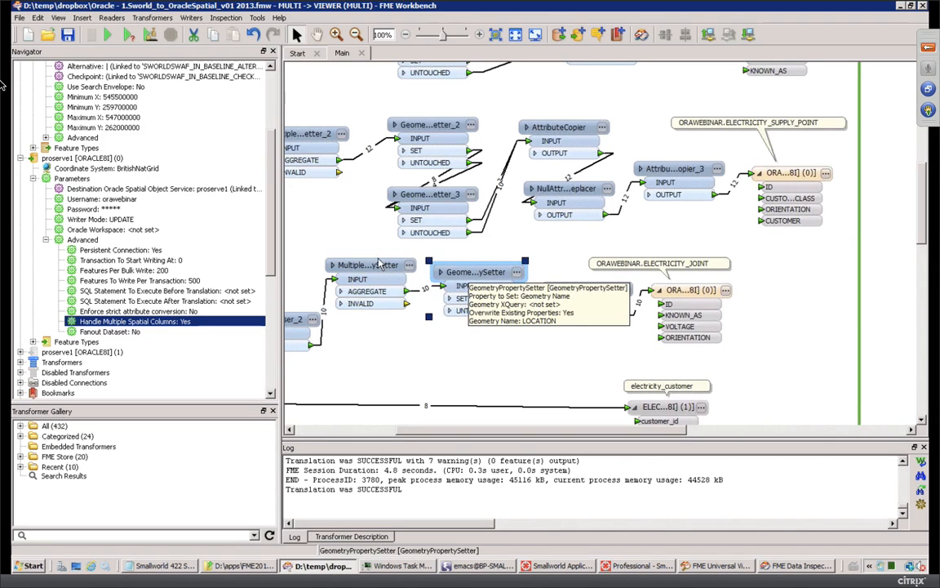
click(375, 267)
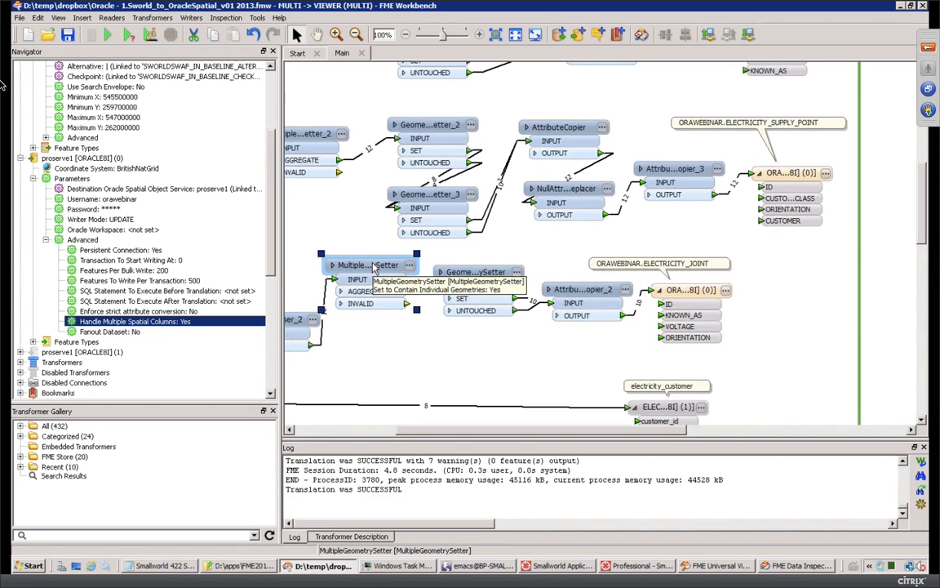
click(473, 274)
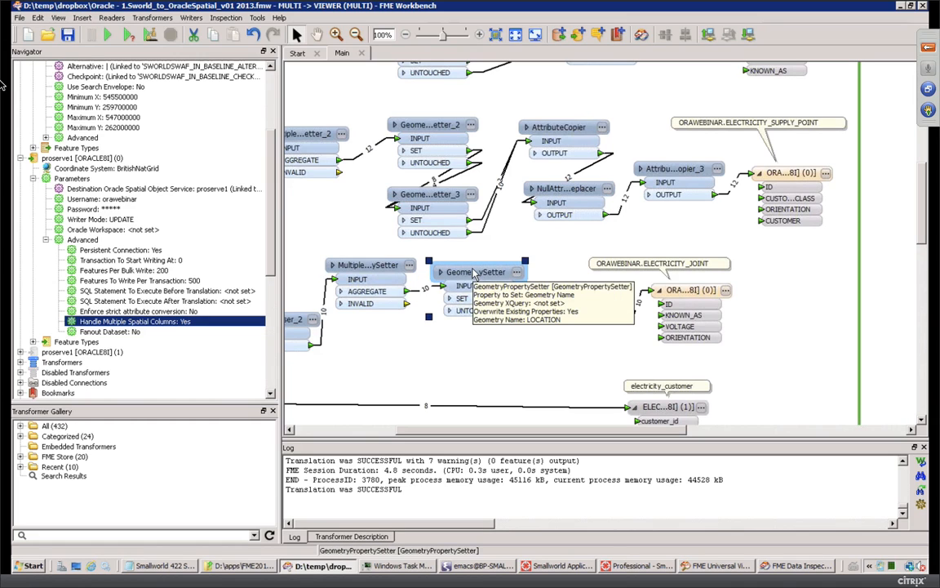
click(478, 337)
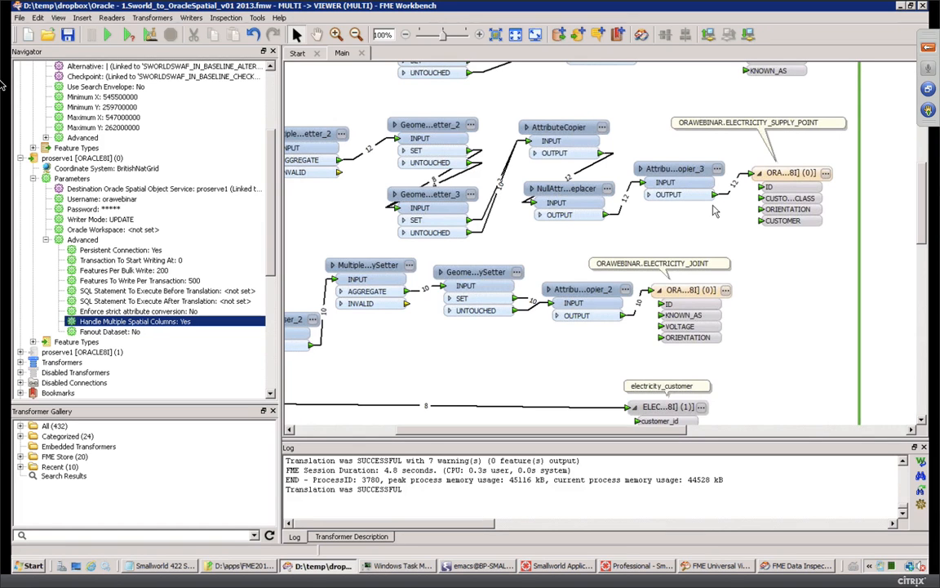
Step: Browse to Downloads > Oracle in macOS Finder with a wider column, then return to the Windows VM's Explorer
key(ctrl+Left)
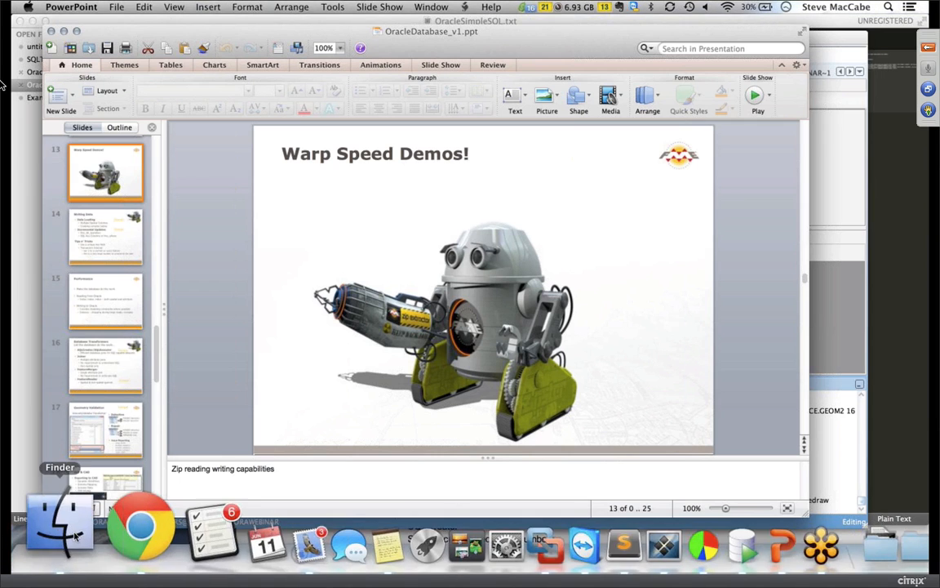
click(67, 524)
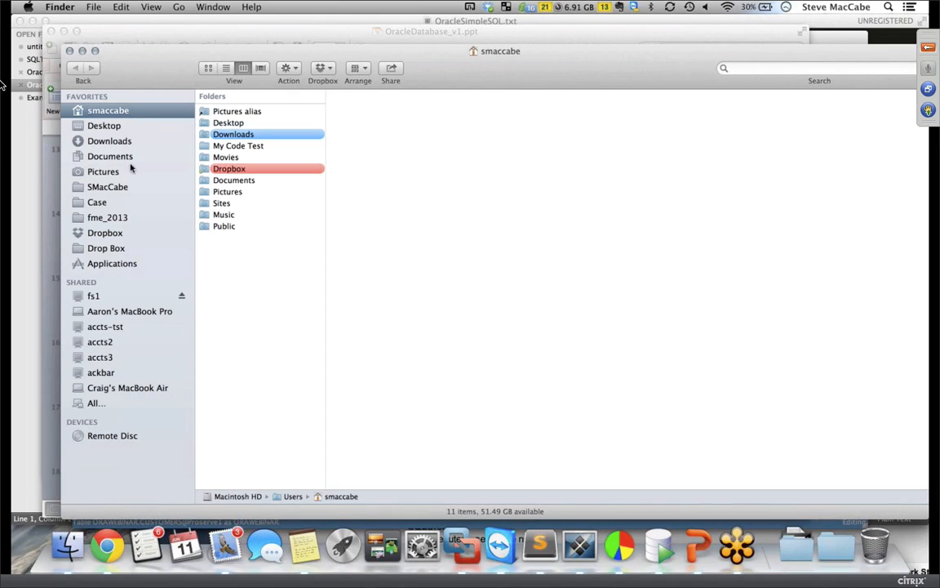
click(117, 142)
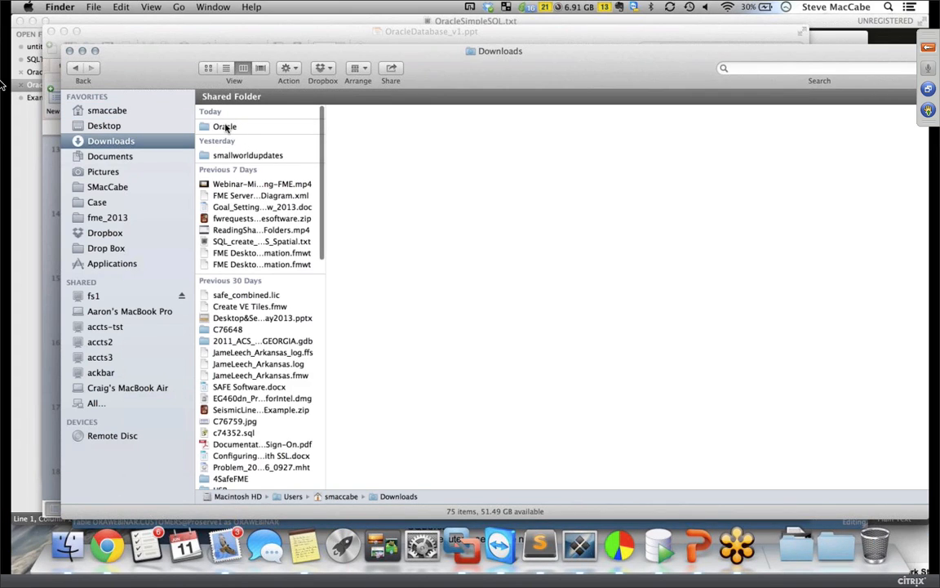
click(227, 127)
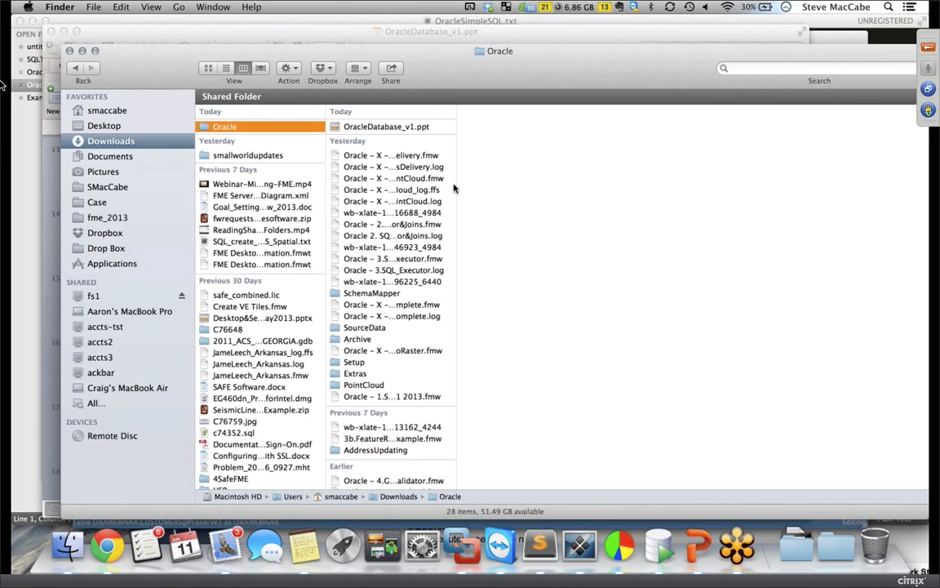
drag(455, 184, 601, 189)
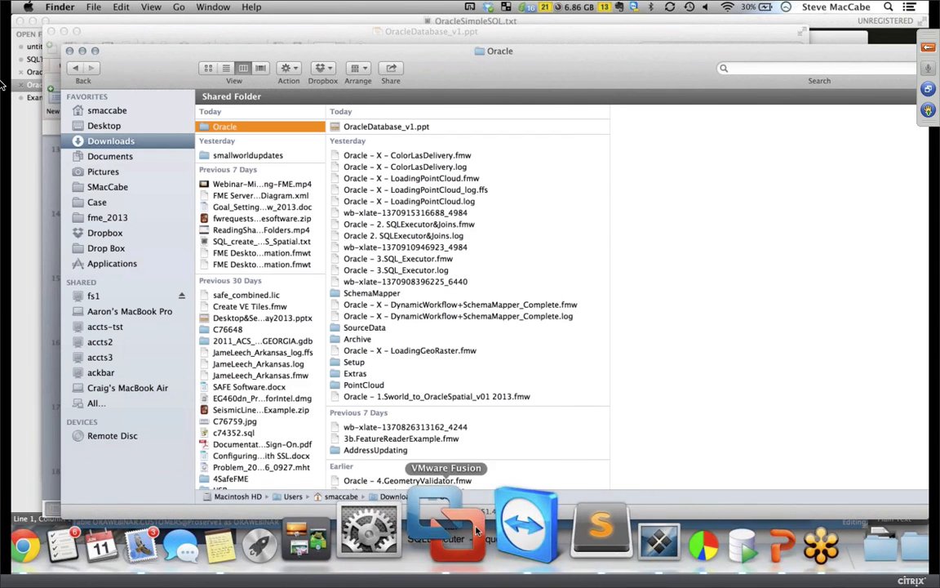
click(478, 531)
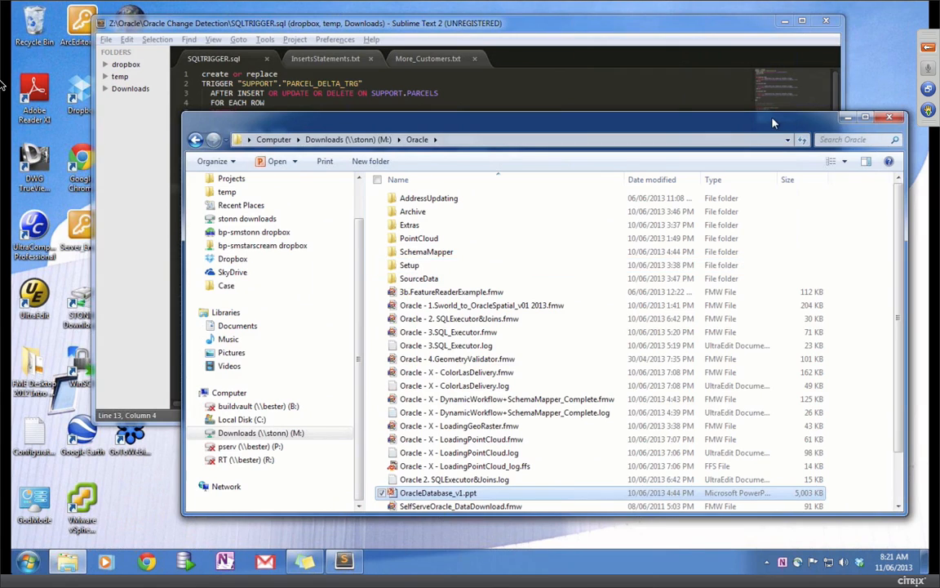
drag(774, 122, 727, 98)
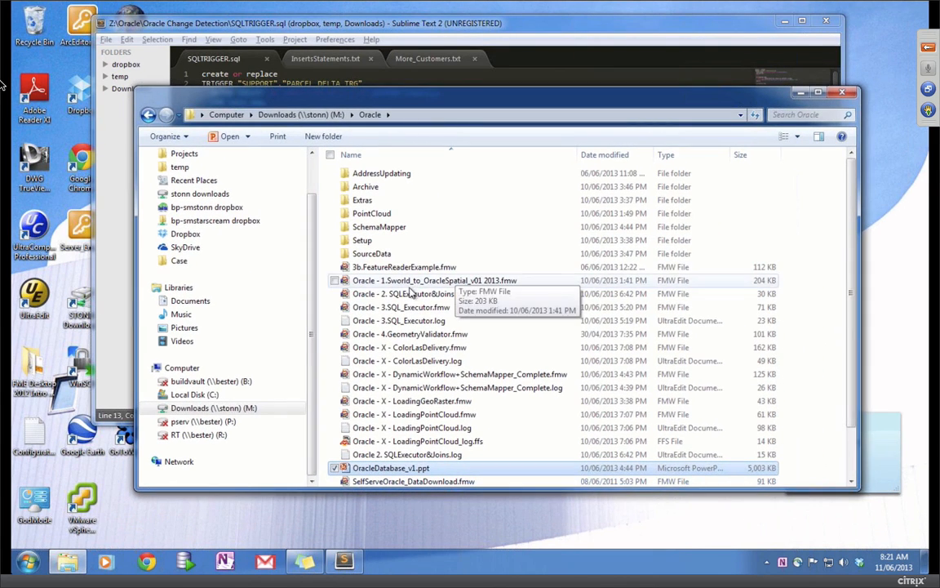
Step: Select the 'Oracle - 2. SQLExecutor&Joins.fmw' workspace file in Explorer
click(407, 295)
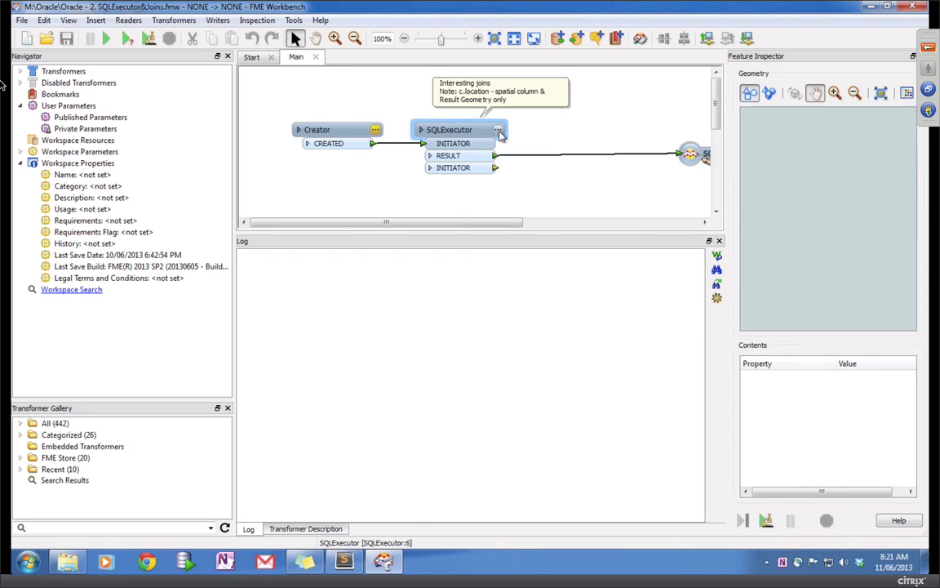
click(501, 136)
click(498, 131)
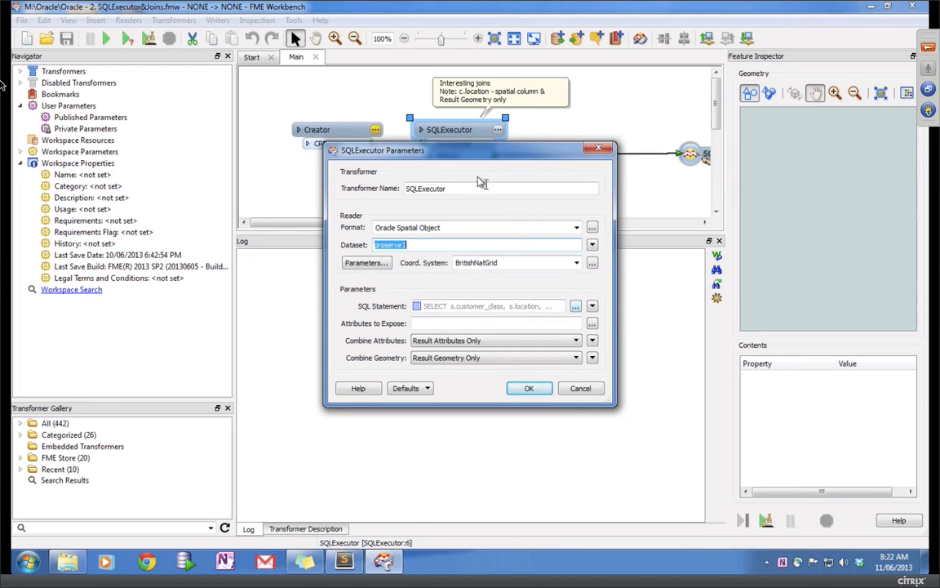
drag(454, 146, 455, 187)
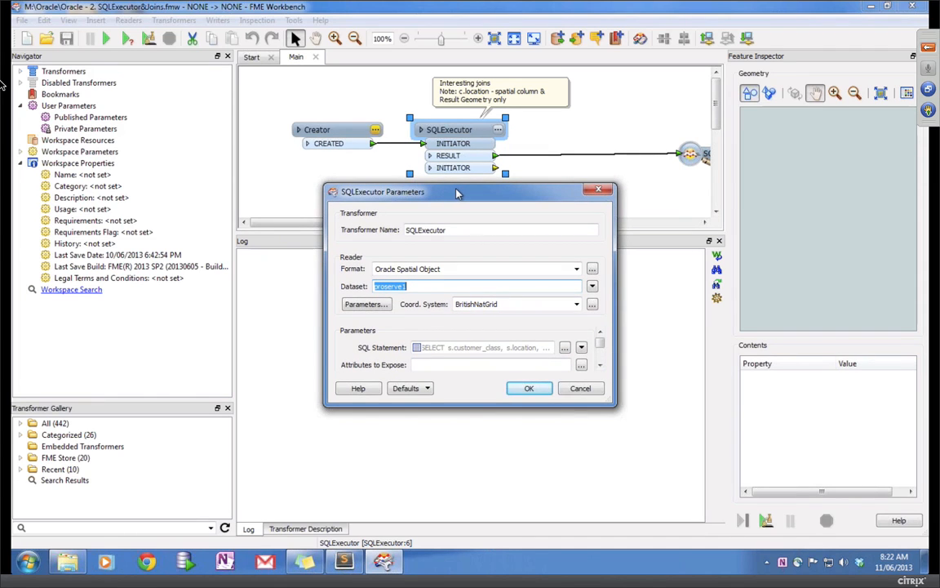
drag(454, 193, 415, 210)
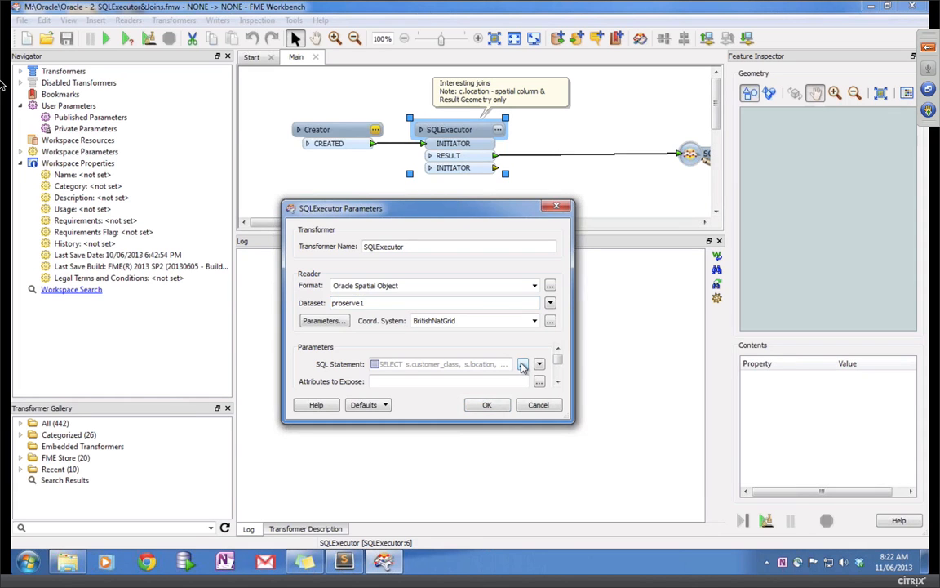
click(523, 365)
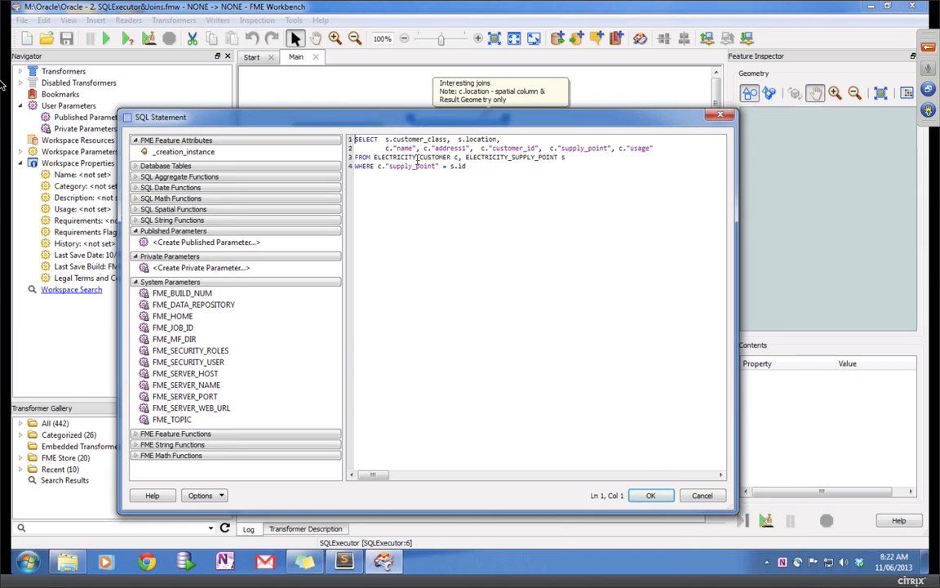
click(406, 157)
click(648, 496)
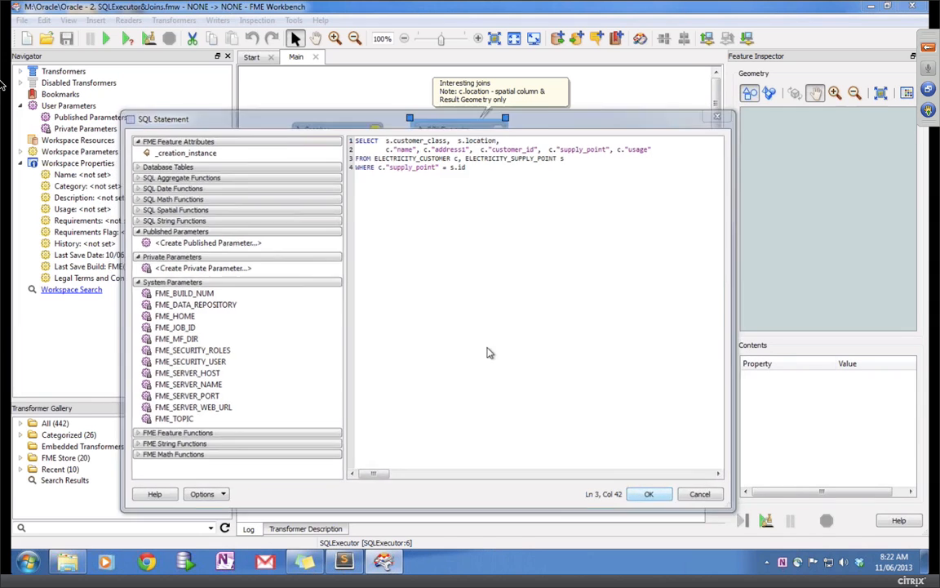
click(484, 403)
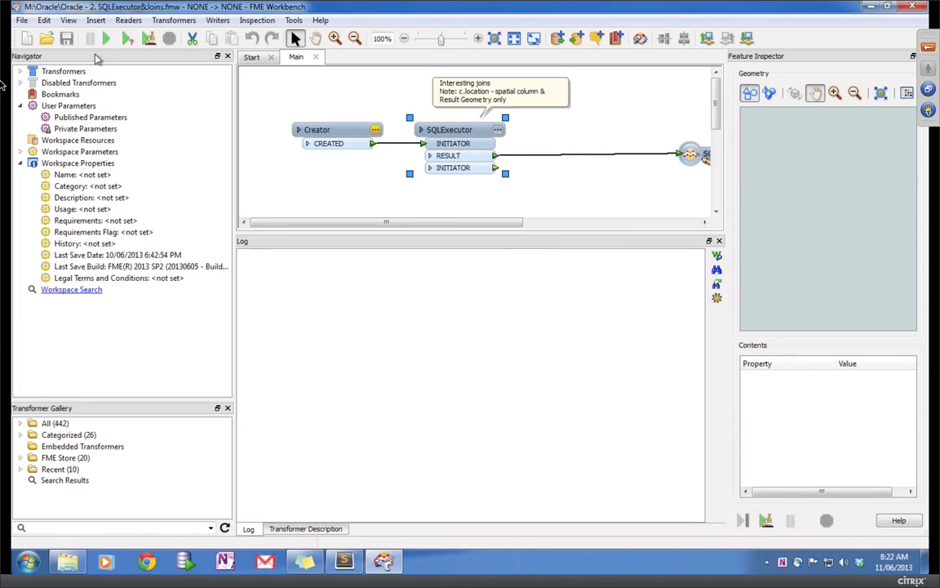
Step: Run the joins workspace and inspect one customer point's attributes in a wider map view
click(106, 39)
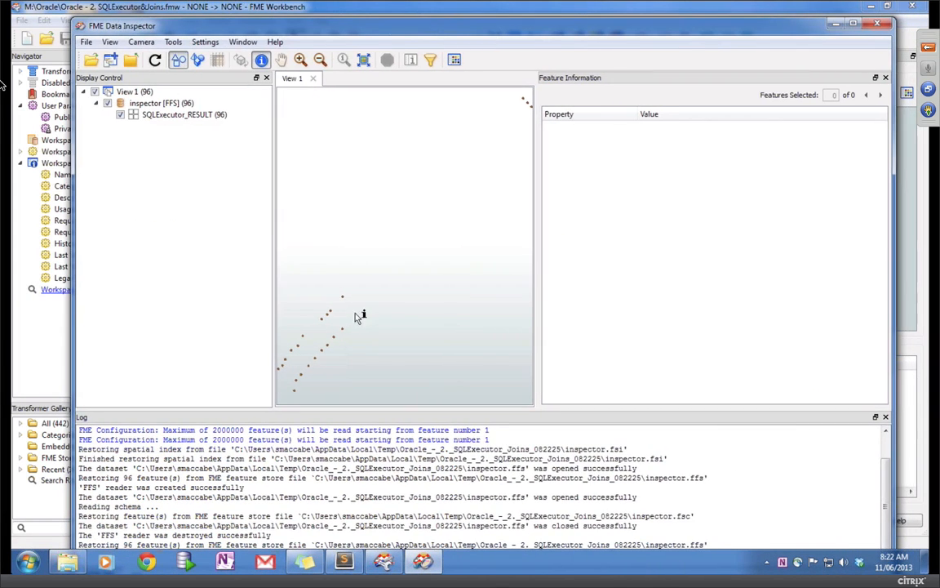
click(324, 321)
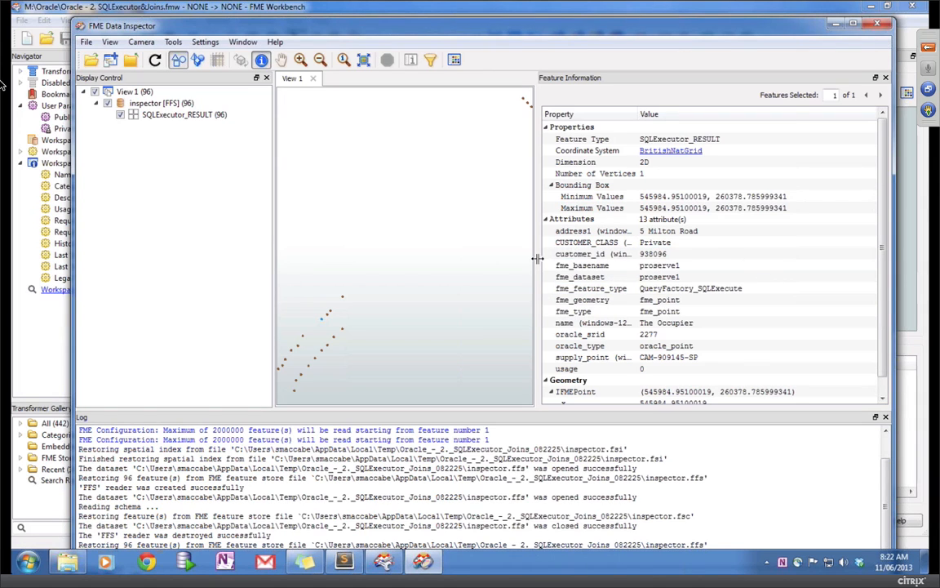
drag(537, 258, 629, 258)
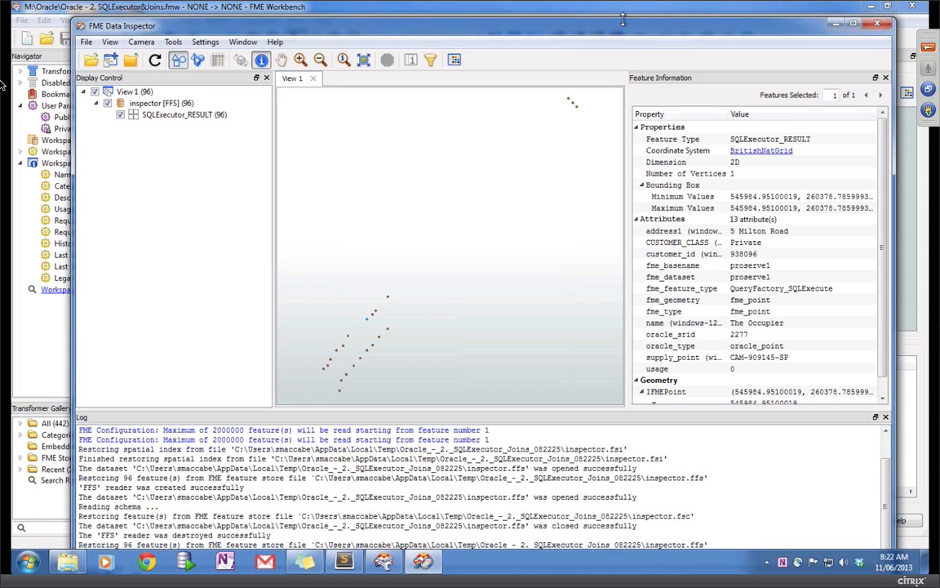
drag(622, 20, 595, 31)
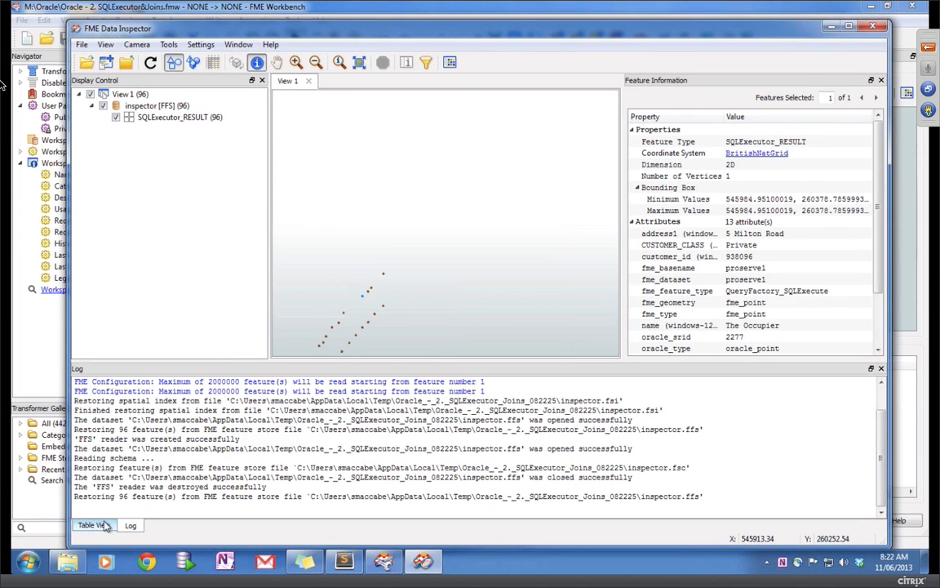
Step: Show the SQLExecutor_RESULT attribute table and inspect another customer point
click(98, 525)
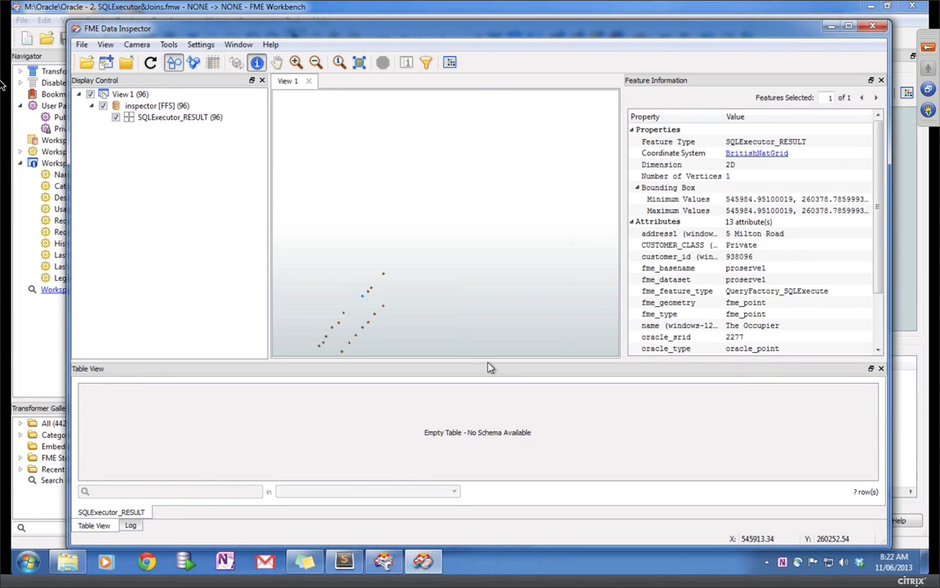
click(345, 314)
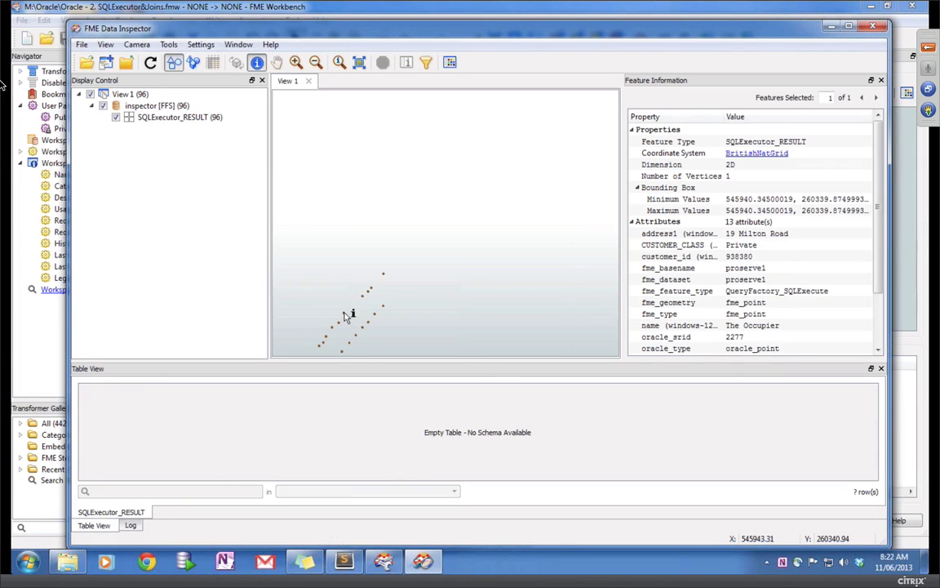
click(149, 117)
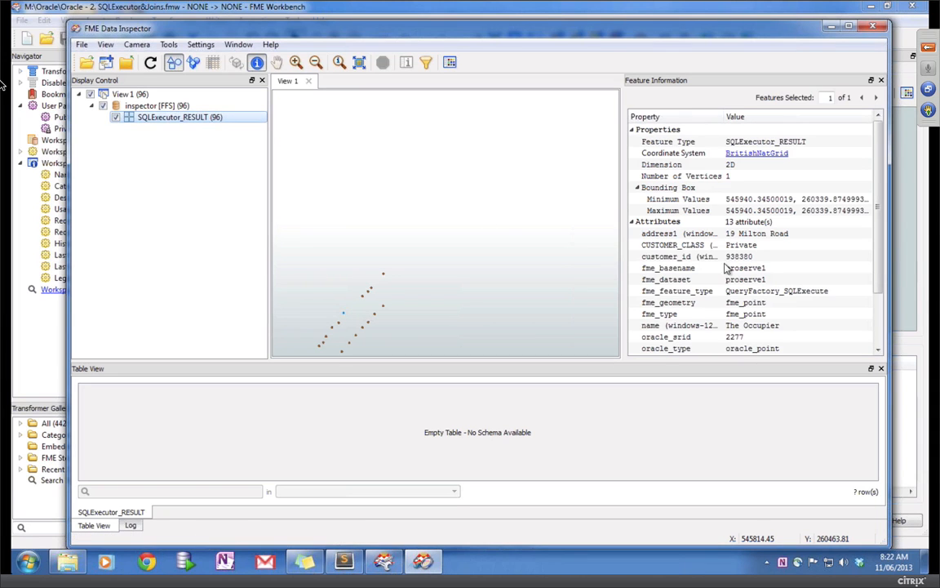
click(882, 331)
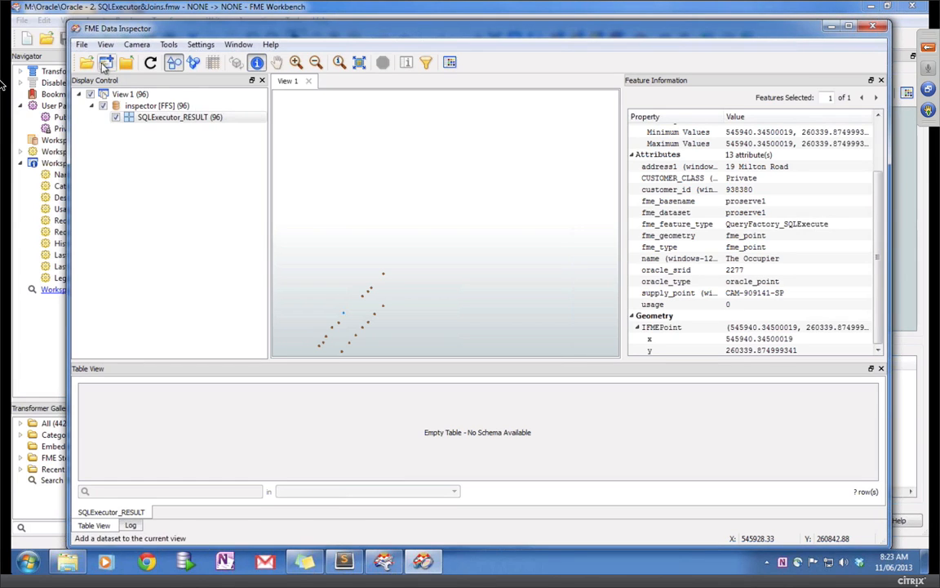
Step: Start a new dataset to view in the Oracle Spatial Object format and bring up its connection parameters
click(87, 64)
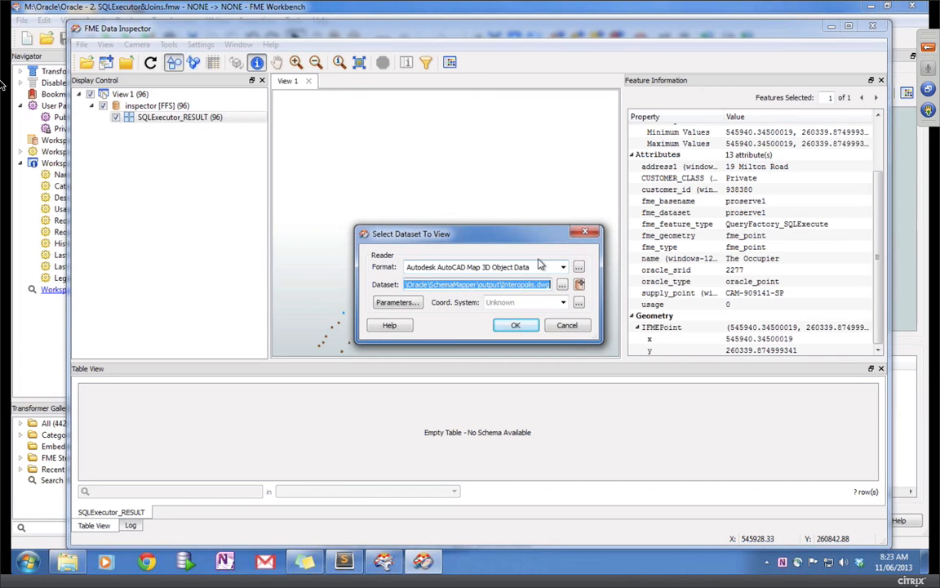
click(490, 267)
text(oracl)
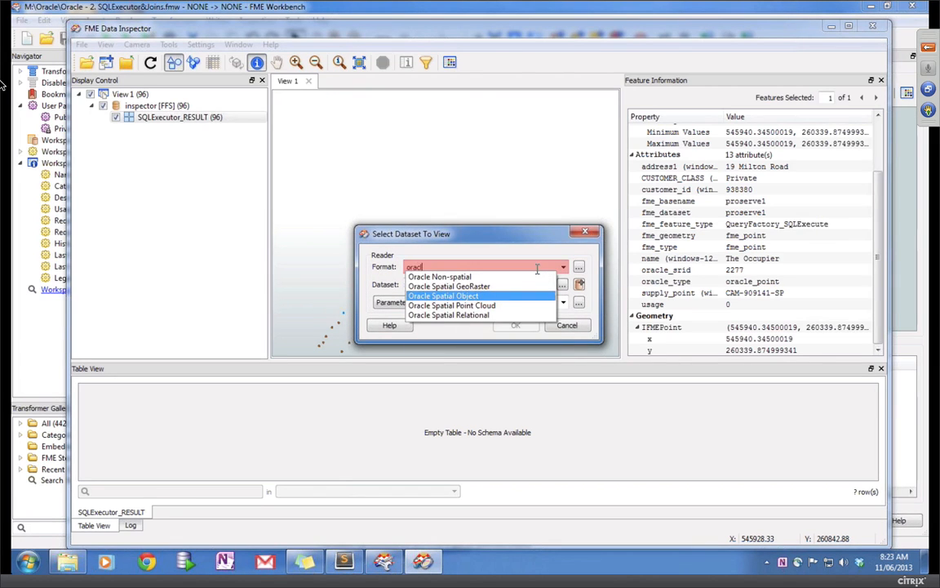
key(Tab)
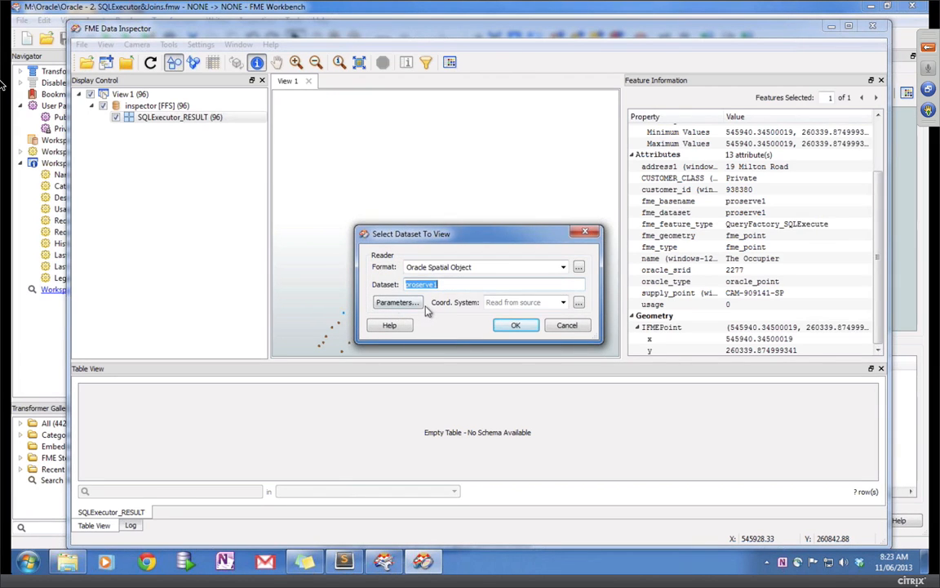
click(397, 303)
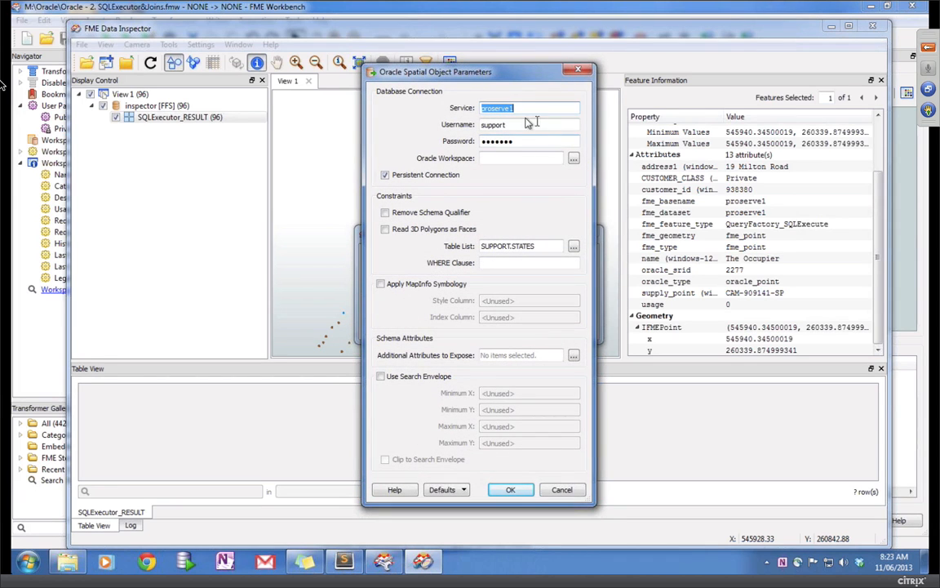
Step: Enter the database user's username and password for the proserve1 connection
key(Tab)
text(web)
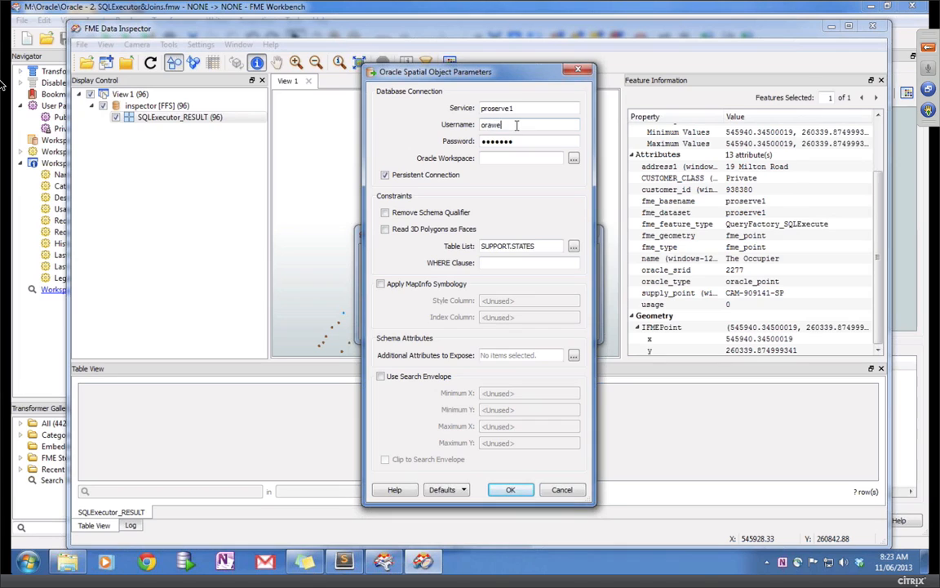
key(Tab)
text(ora)
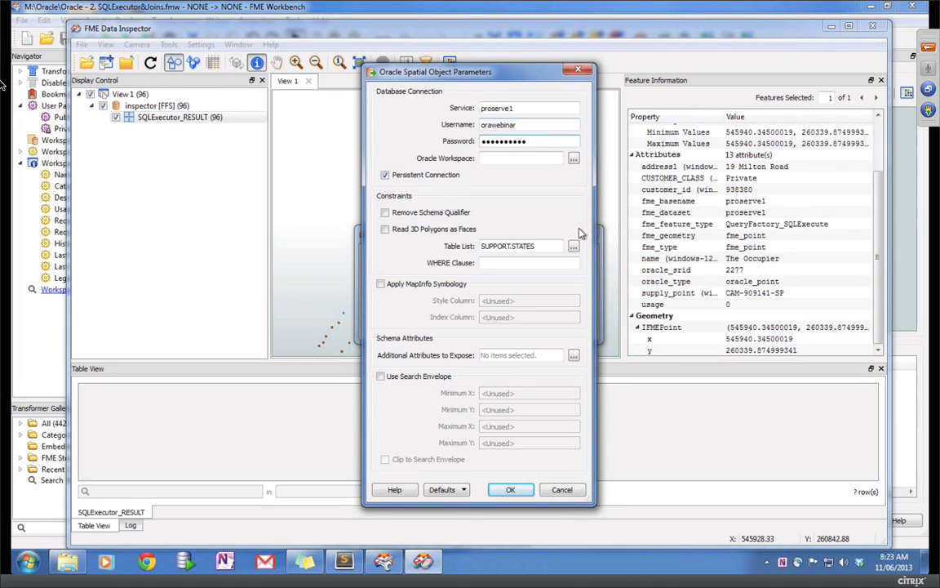
Step: Choose the ELECTRICITY_CABLE and ELECTRICITY_JOINT tables and accept the connection settings
click(574, 246)
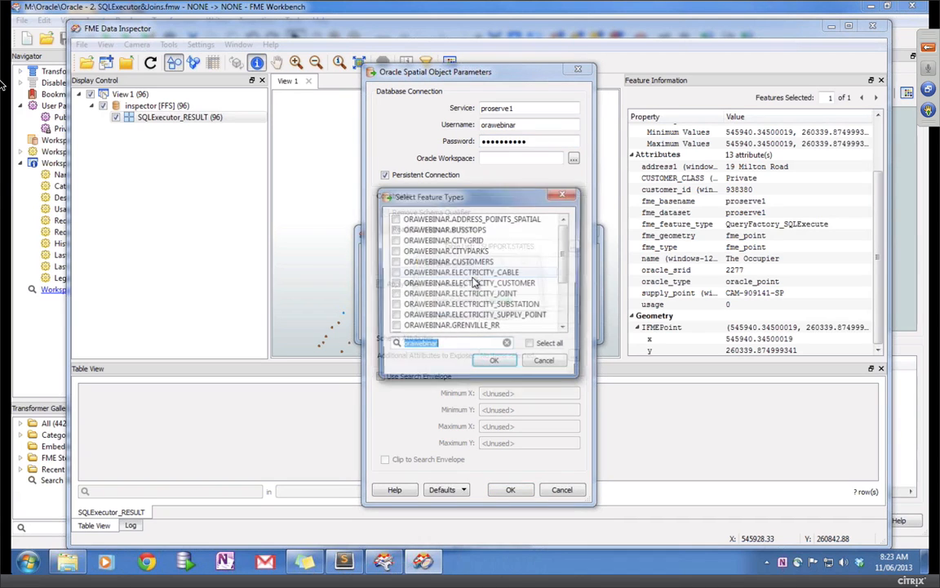
click(394, 273)
click(393, 294)
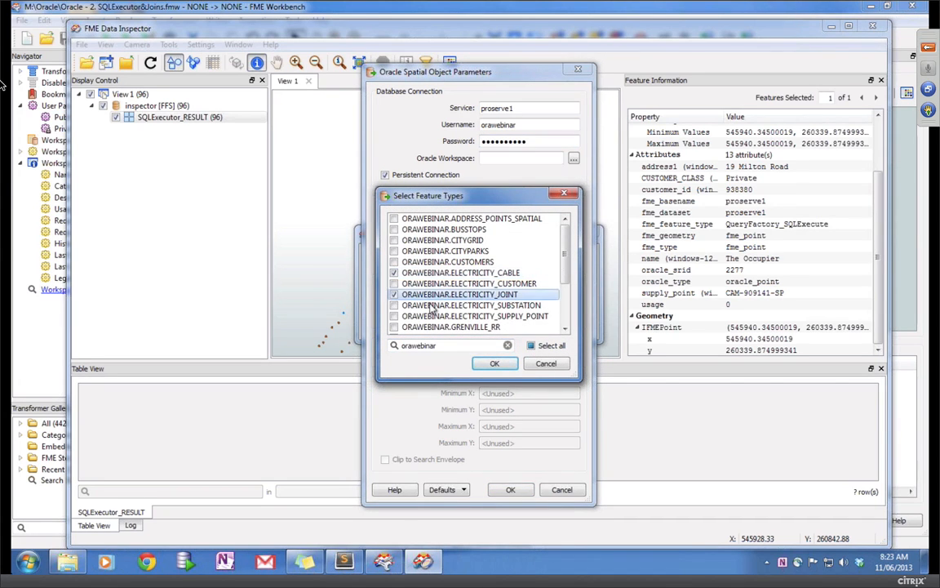
click(494, 363)
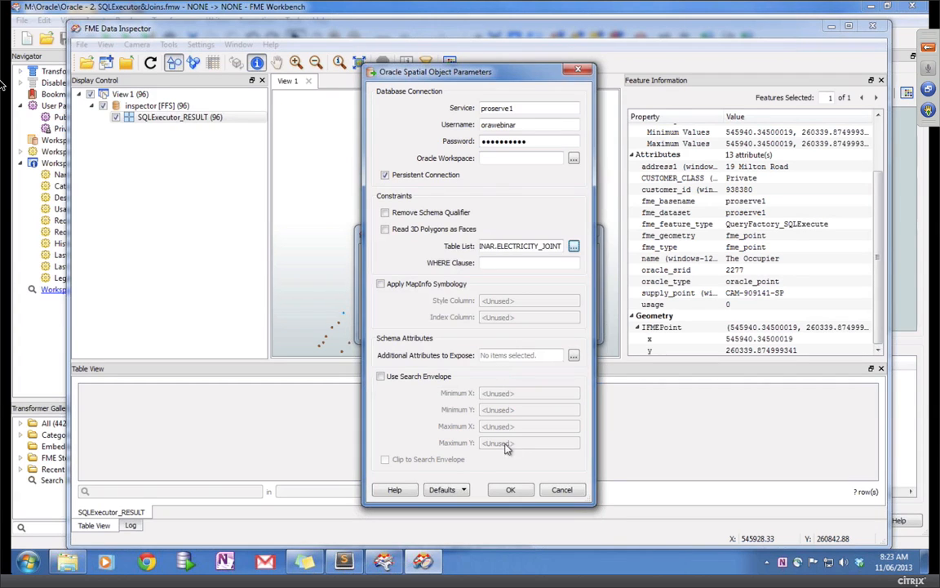
click(512, 489)
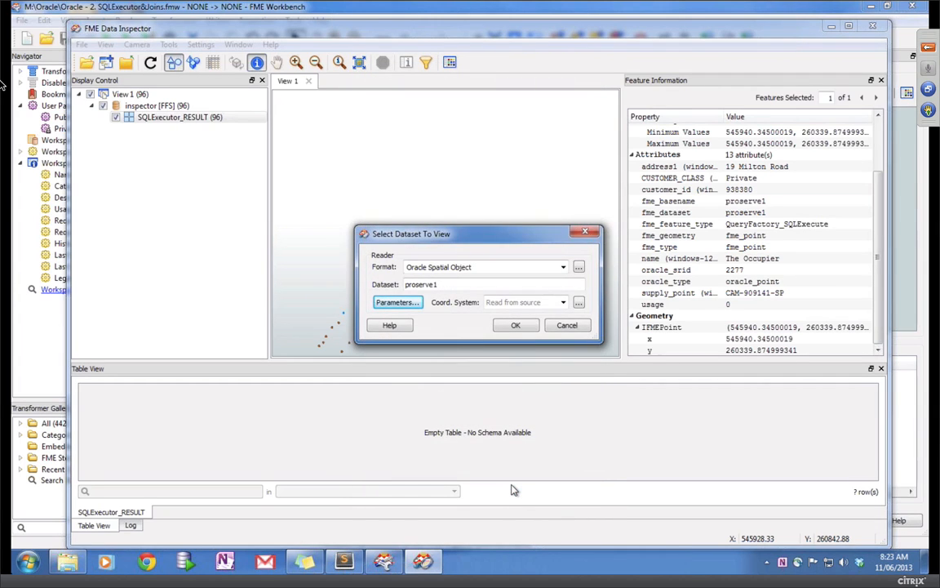
Step: Display the proserve1 cables and joints in a new view and inspect joint 938272
click(516, 325)
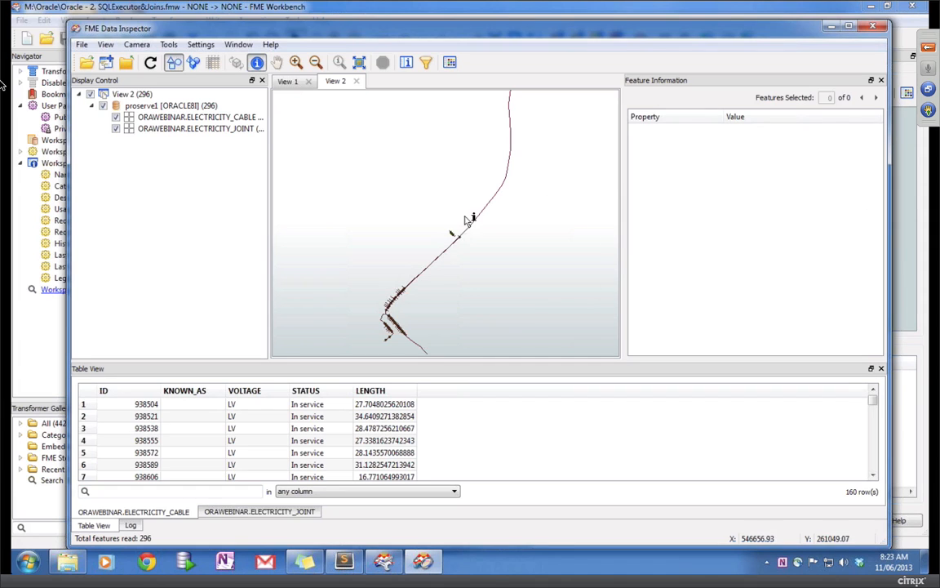
click(278, 67)
drag(409, 258, 419, 218)
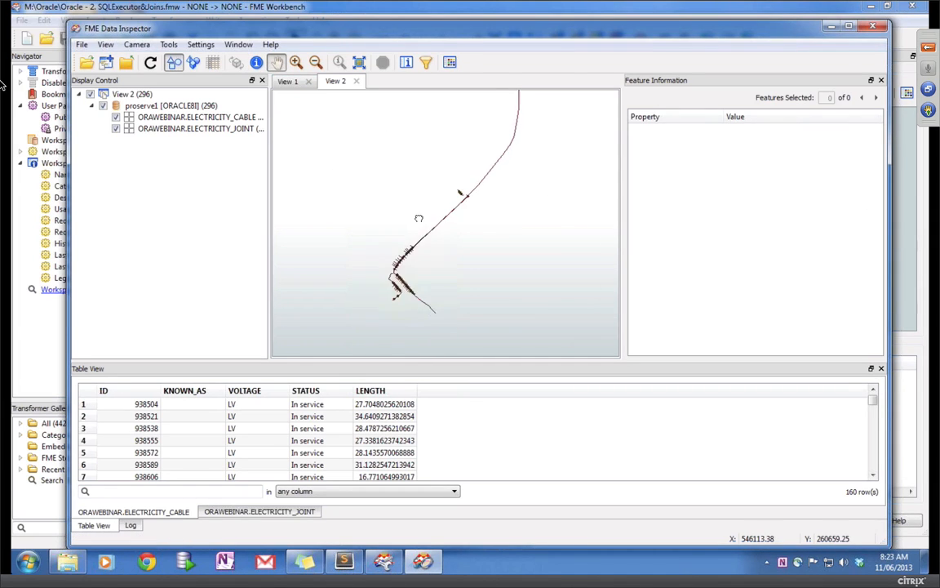
click(242, 511)
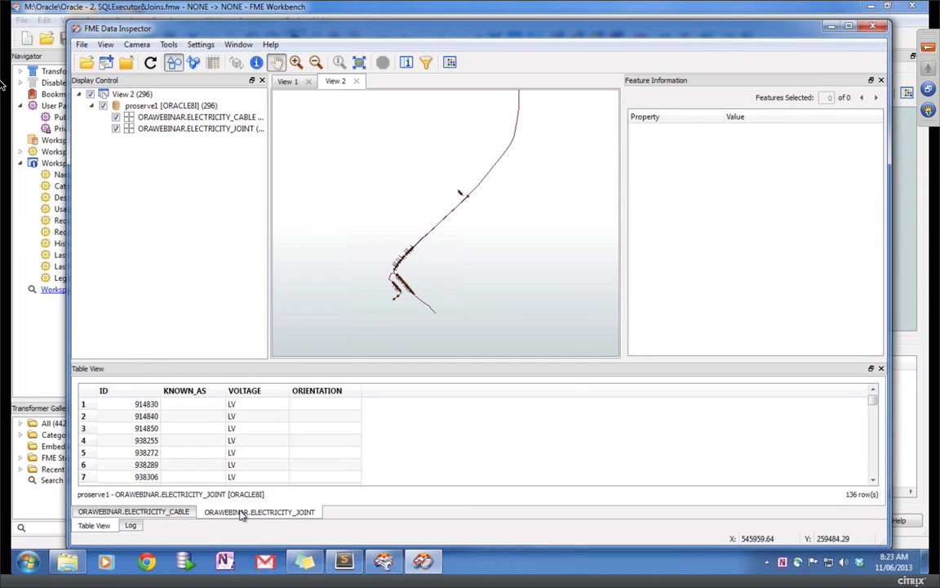
click(104, 452)
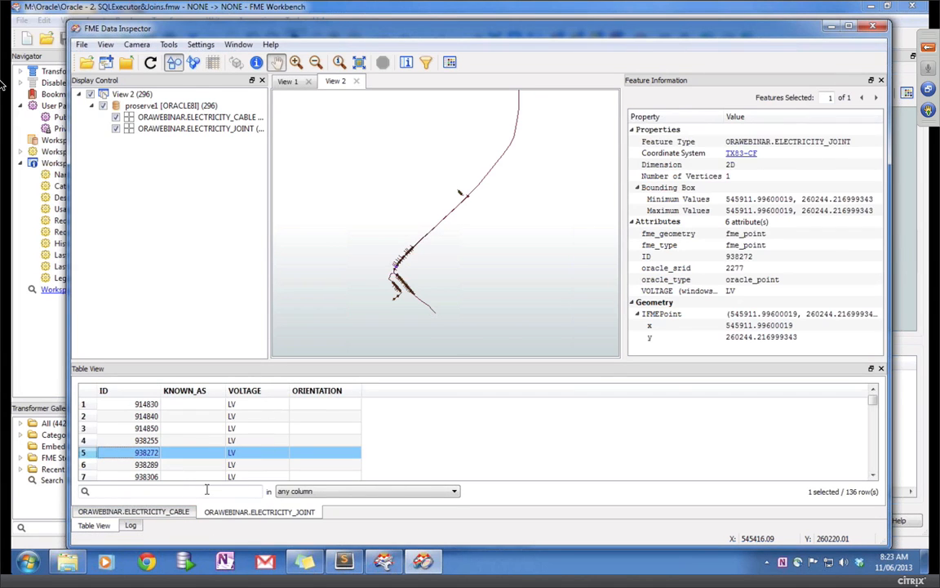
Step: Inspect cables 938555, 938589, 938810, 938793 and 938759 from the ELECTRICITY_CABLE table
click(145, 511)
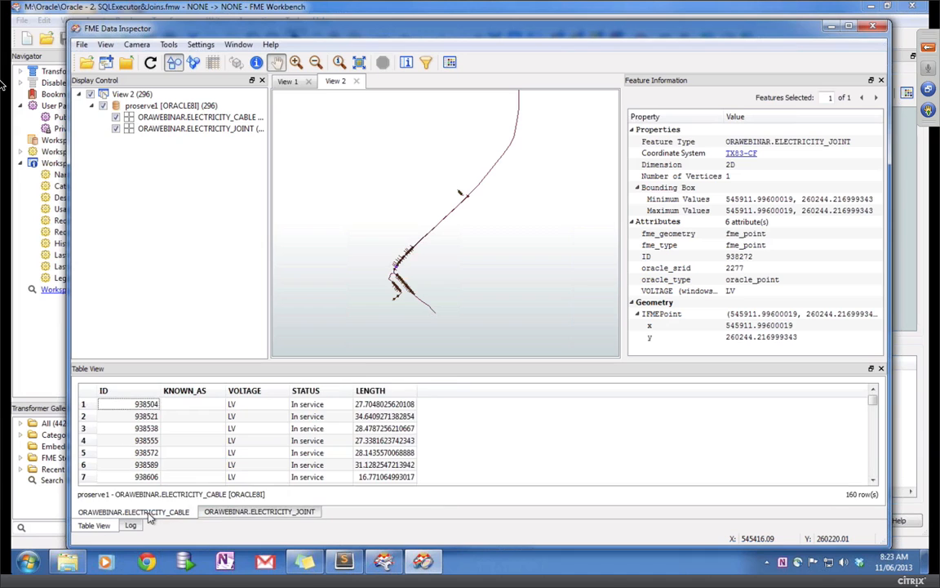
click(84, 441)
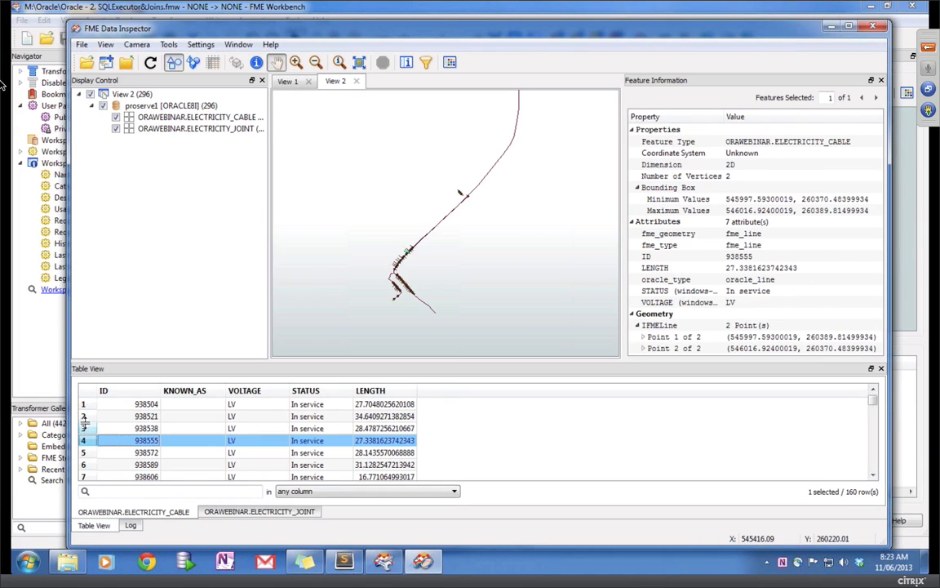
click(90, 465)
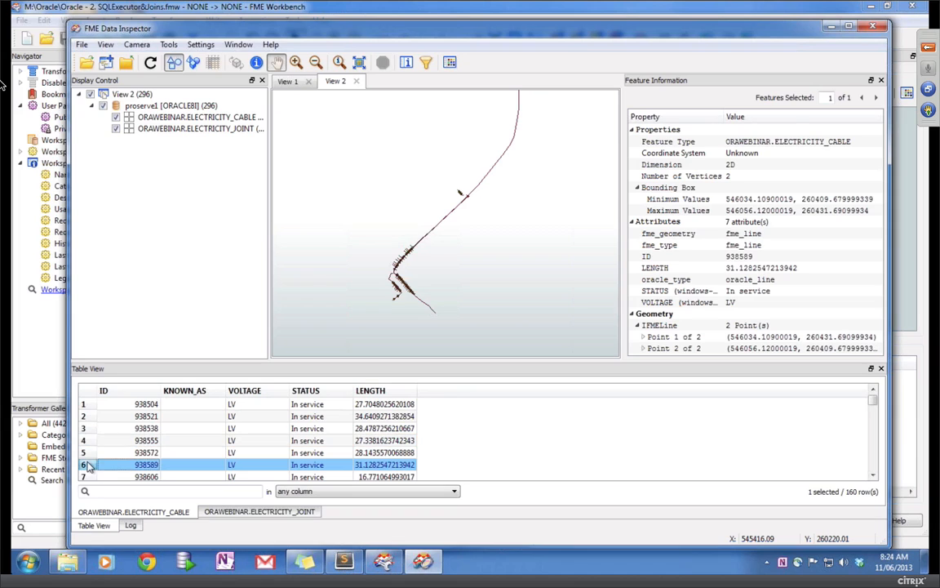
click(875, 462)
click(875, 461)
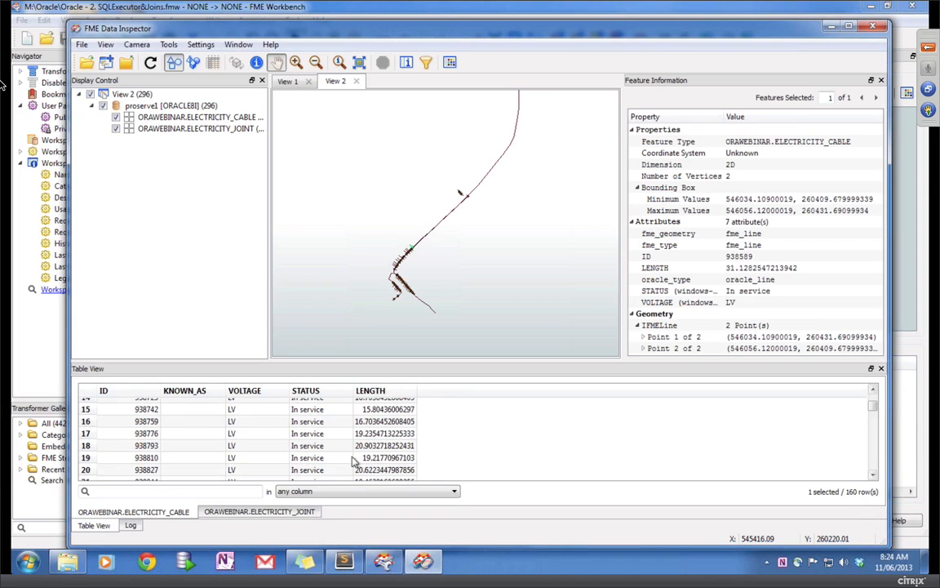
click(86, 458)
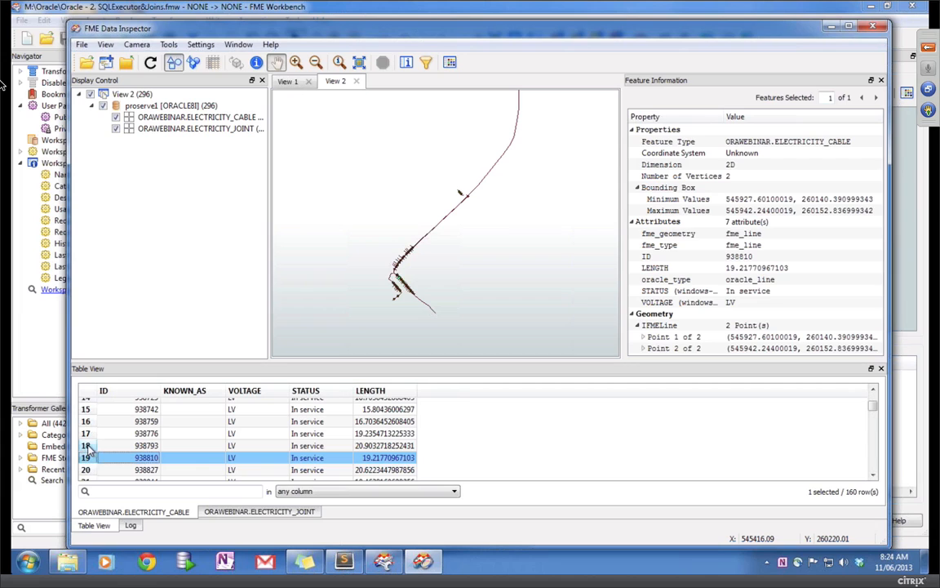
click(86, 445)
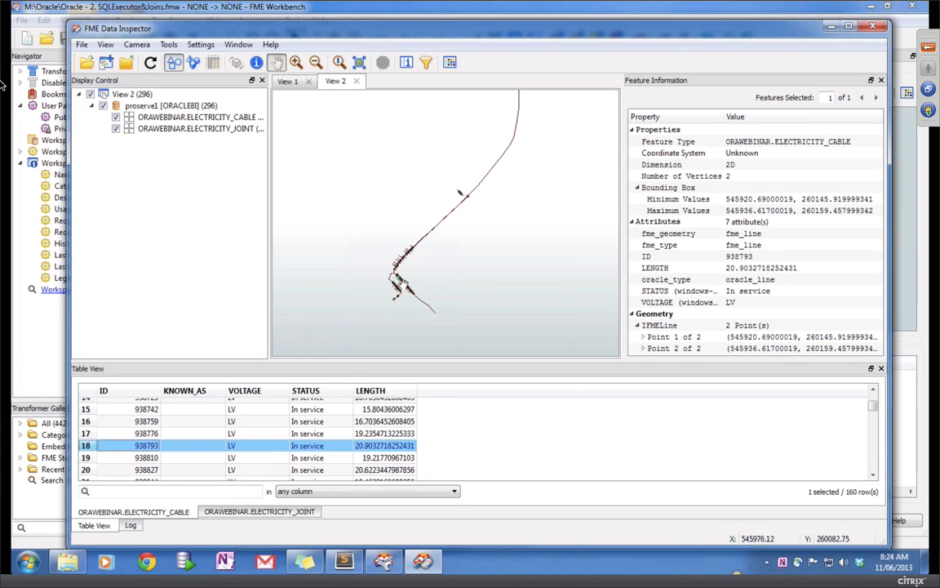
click(87, 421)
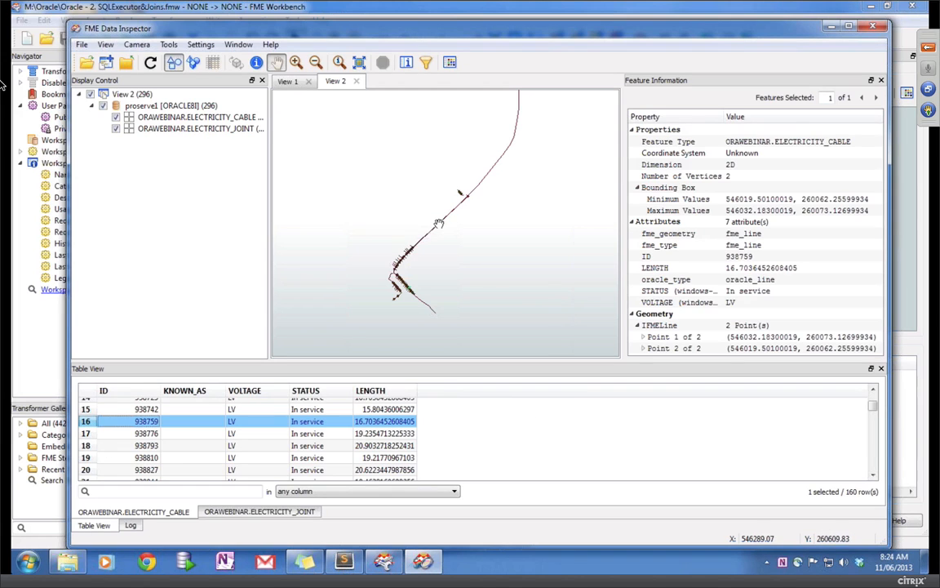
Step: Inspect the long Upper Milton Road LV cable on the map, then close the Data Inspector
click(256, 62)
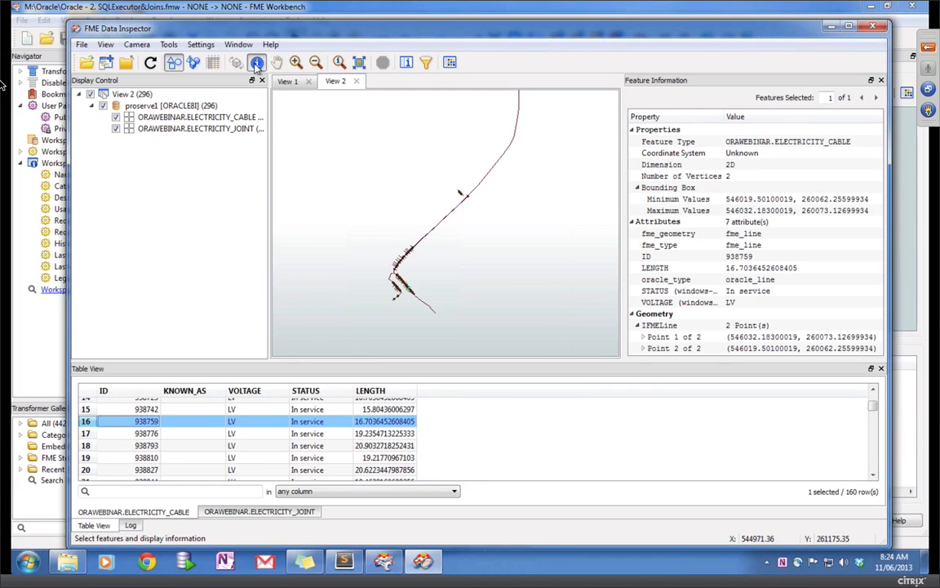
click(447, 206)
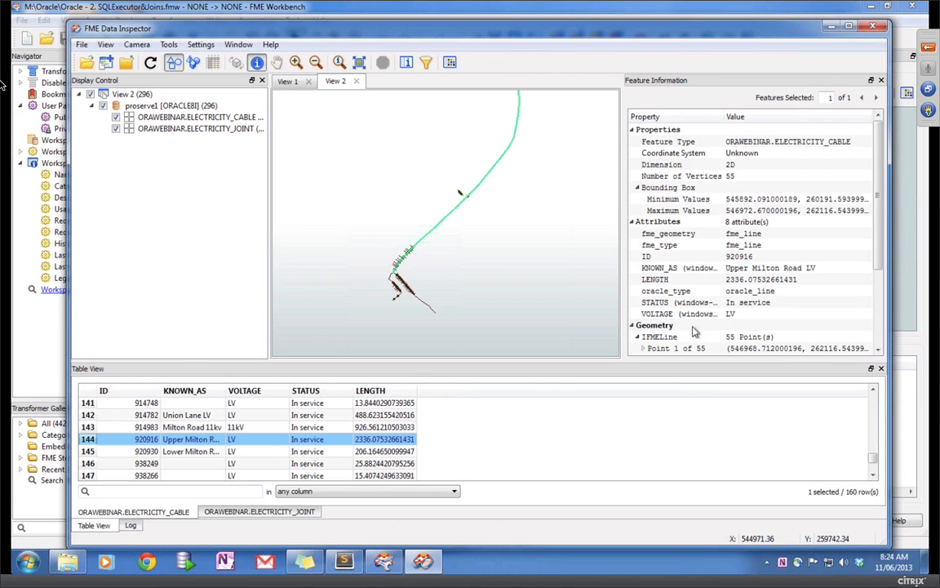
click(874, 29)
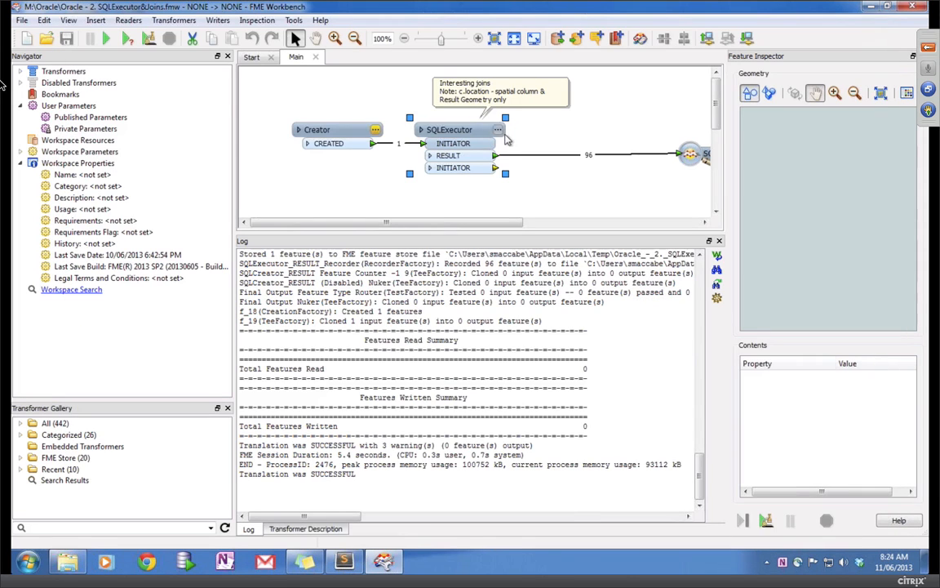
click(498, 130)
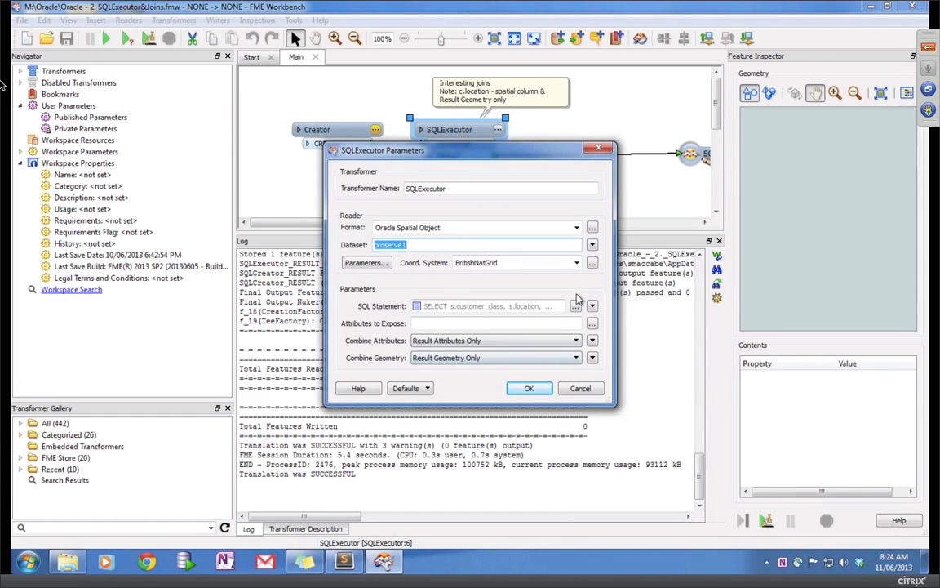
click(575, 306)
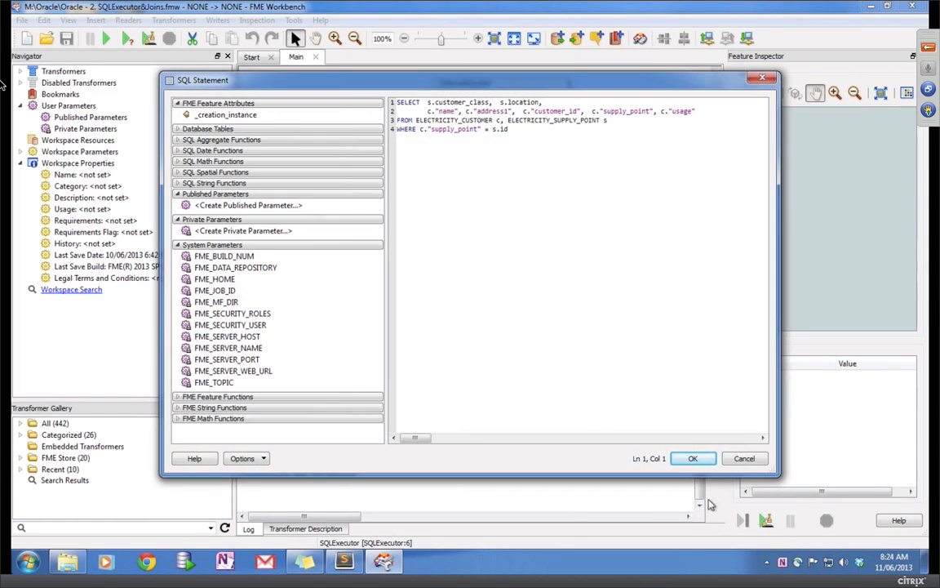
click(742, 461)
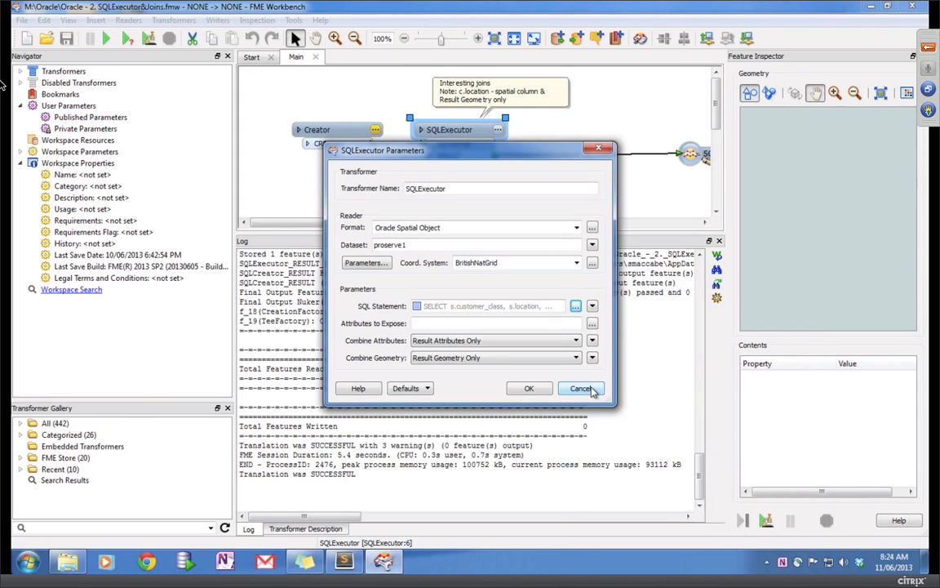
click(581, 388)
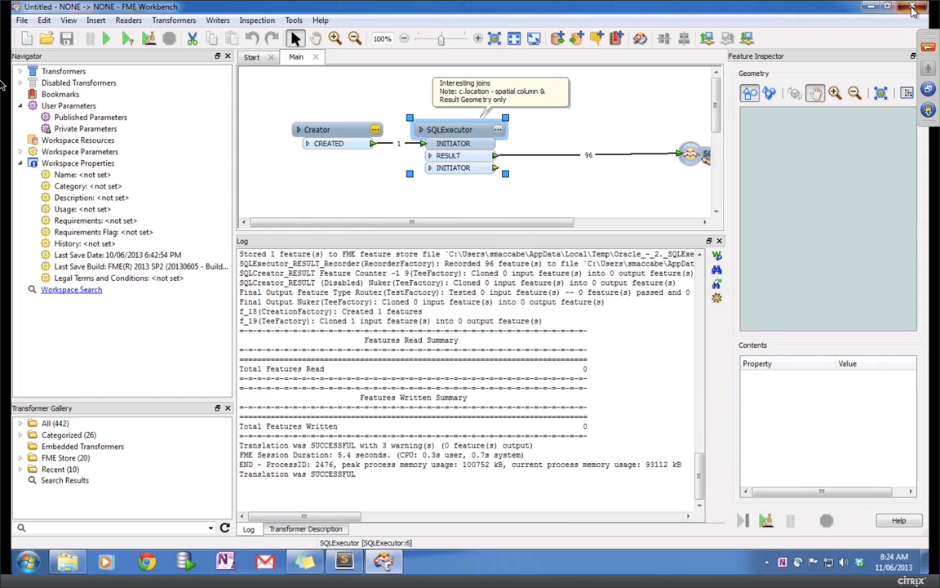
Step: Close Workbench and open Oracle - 3.SQL_Executor.fmw from Explorer with a taller canvas
click(912, 9)
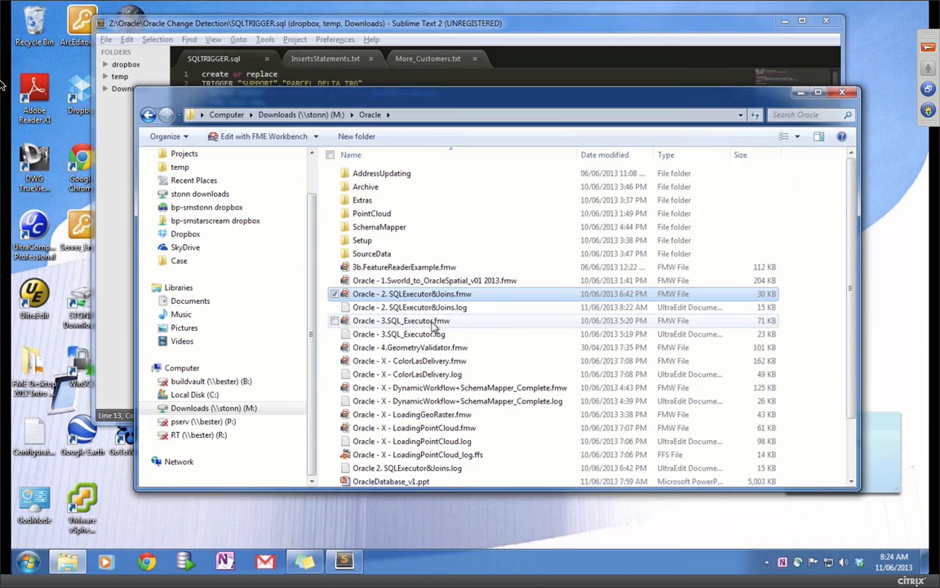
click(403, 323)
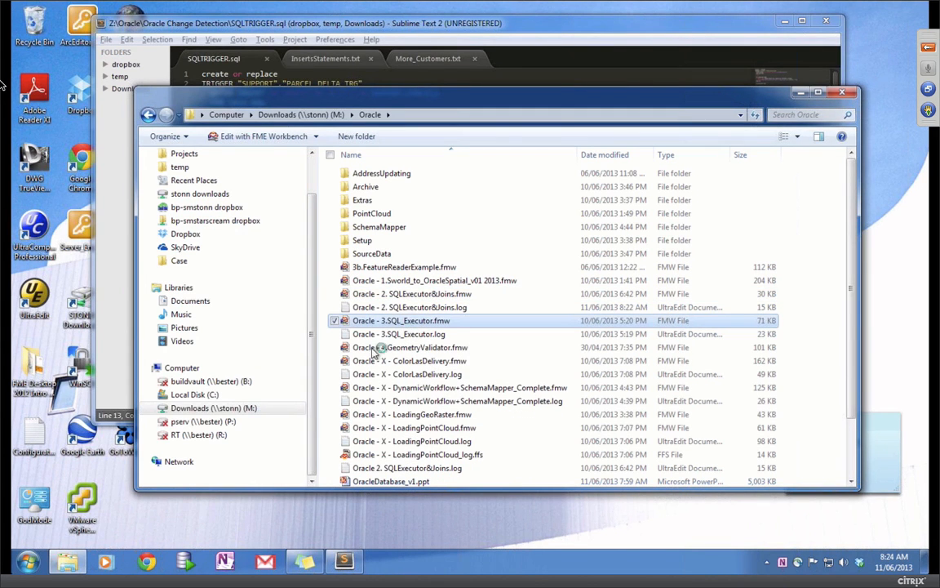
key(Return)
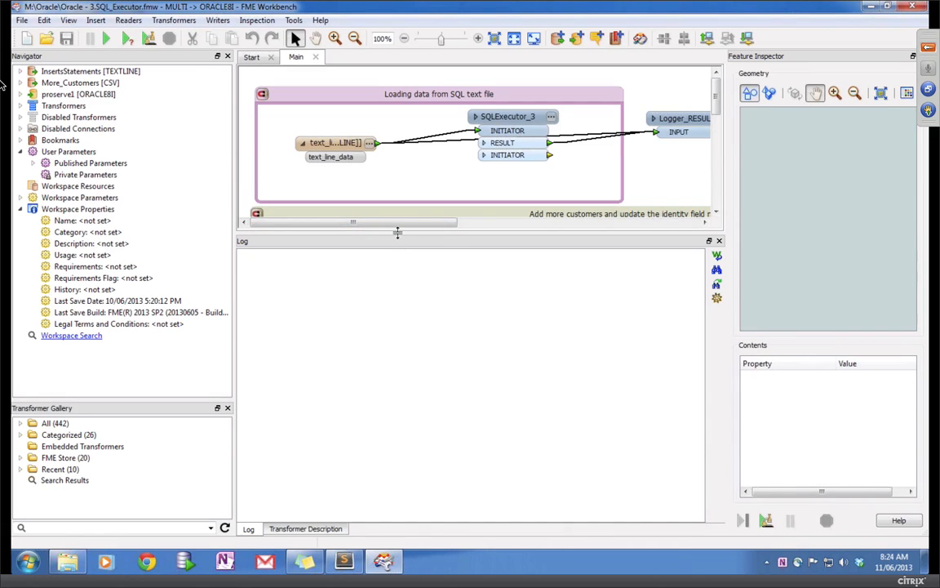
drag(397, 234, 405, 366)
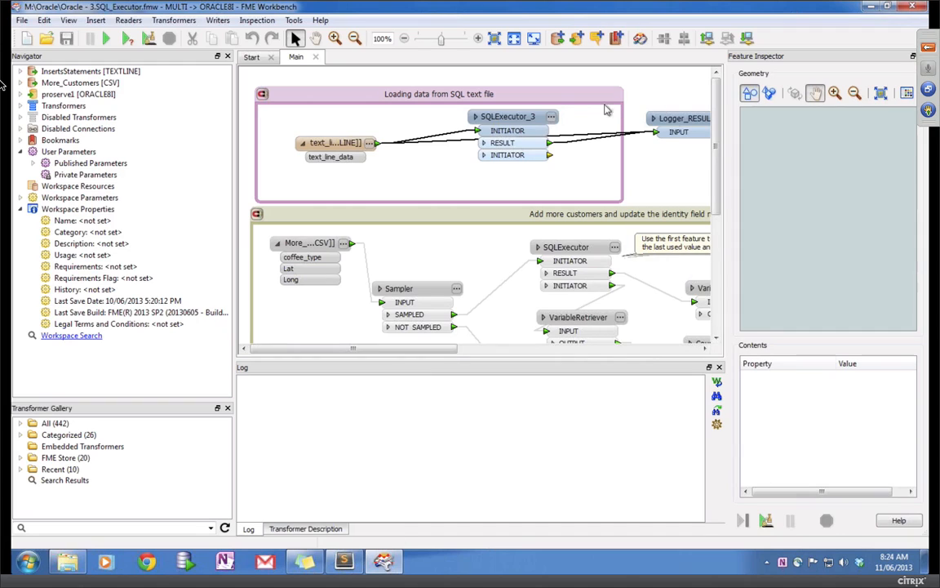
Step: Open SQLExecutor_3's parameters, then bring Sublime Text with SQLTRIGGER.sql to the front
drag(519, 119, 504, 120)
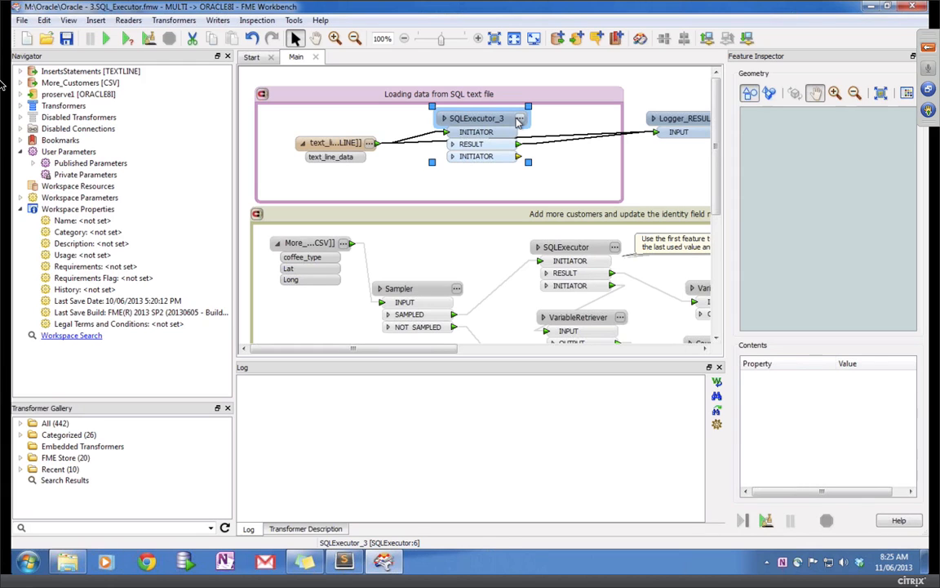
click(519, 119)
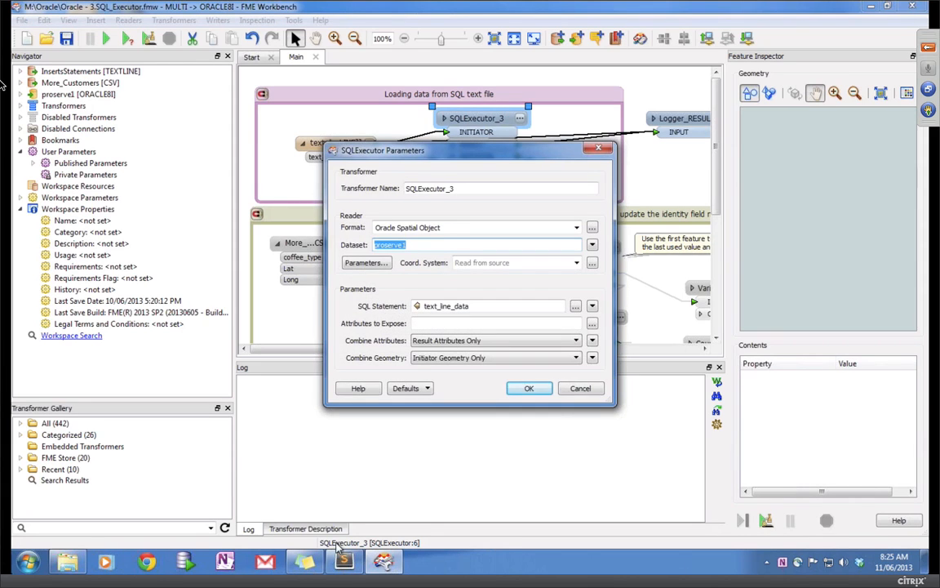
click(344, 562)
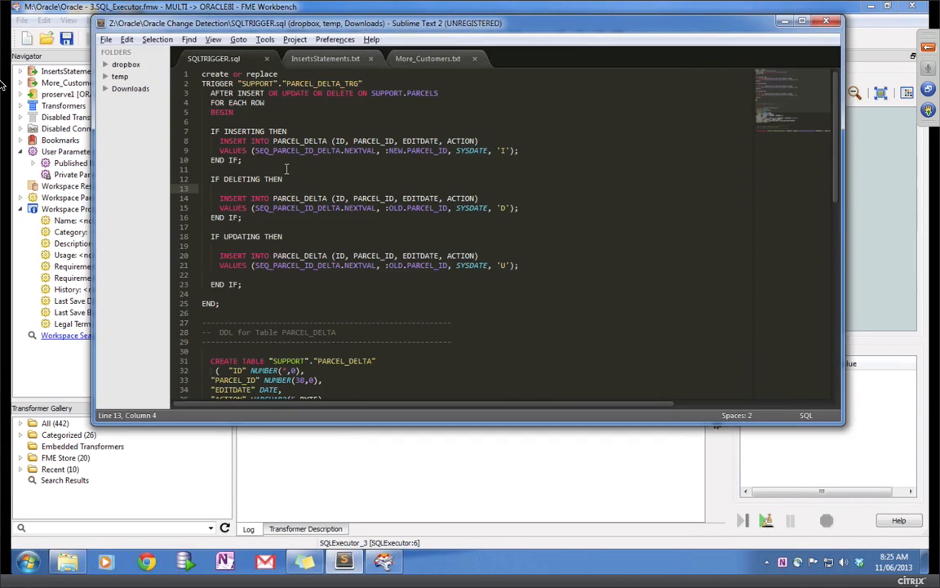
Step: View InsertsStatements.txt in an enlarged Sublime Text window, then return to FME Workbench
click(326, 58)
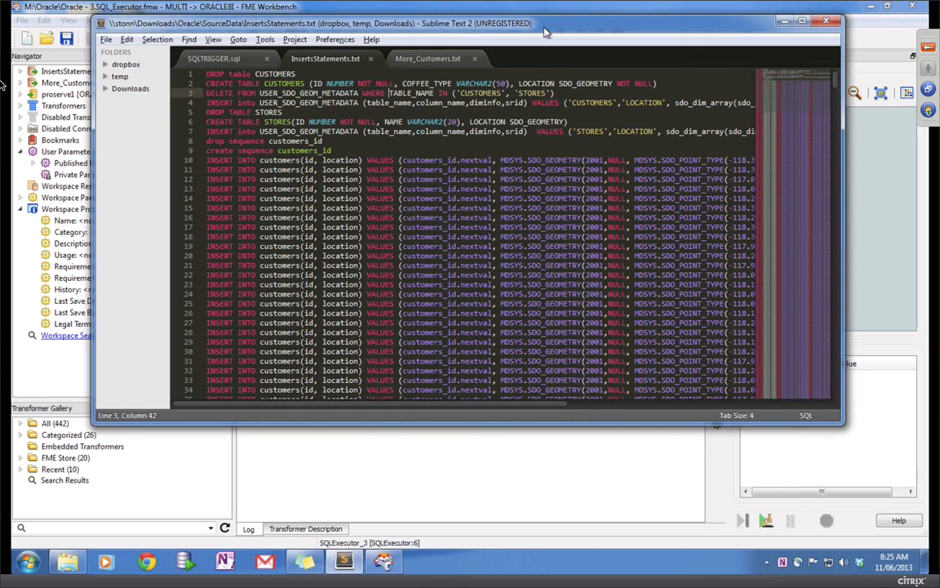
drag(549, 23, 498, 19)
drag(792, 419, 840, 490)
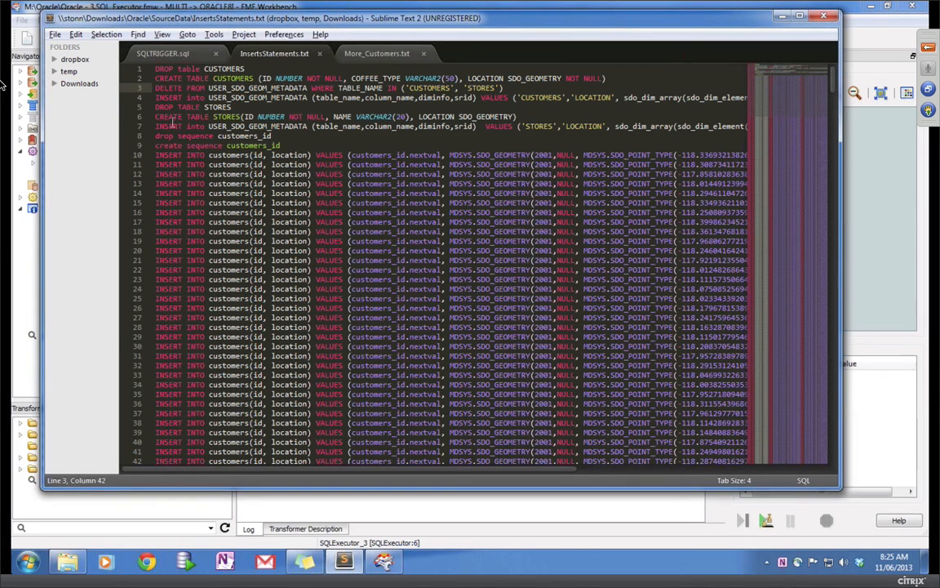
click(390, 562)
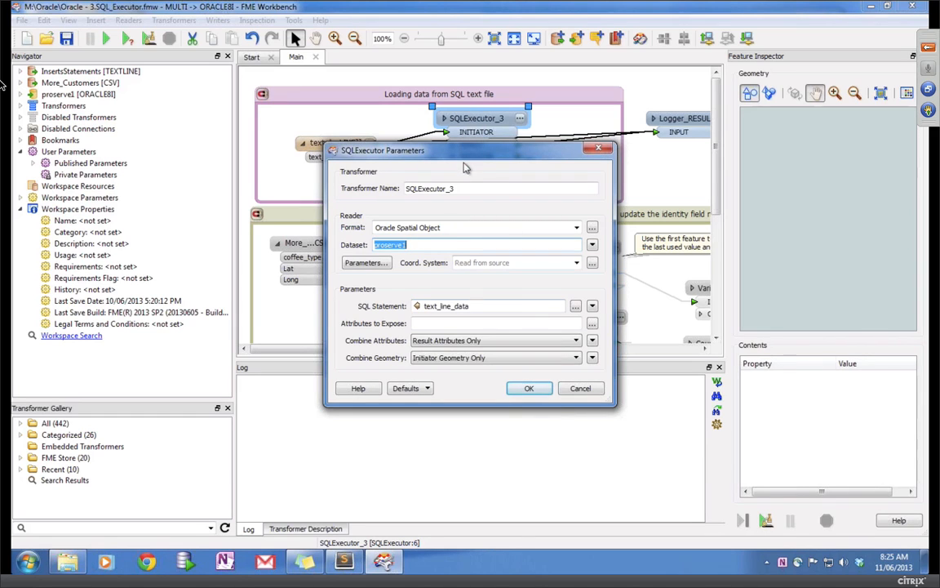
Step: Accept the SQLExecutor_3 settings and run the workspace
drag(462, 157, 426, 216)
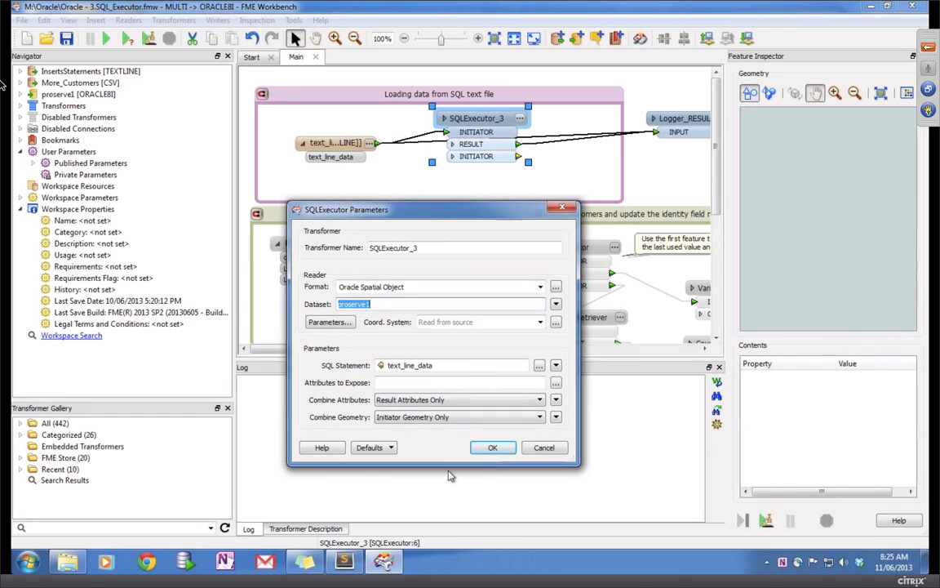
click(493, 448)
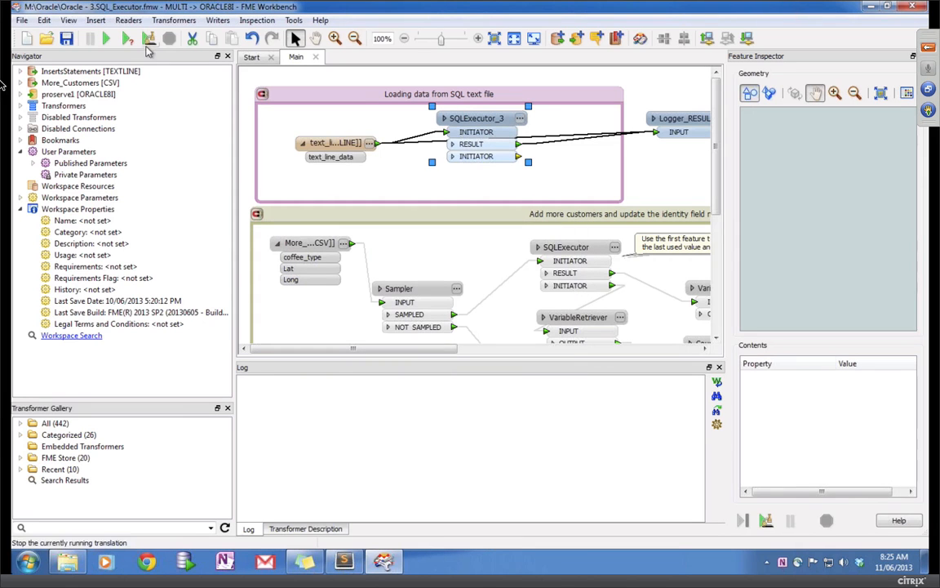
click(112, 40)
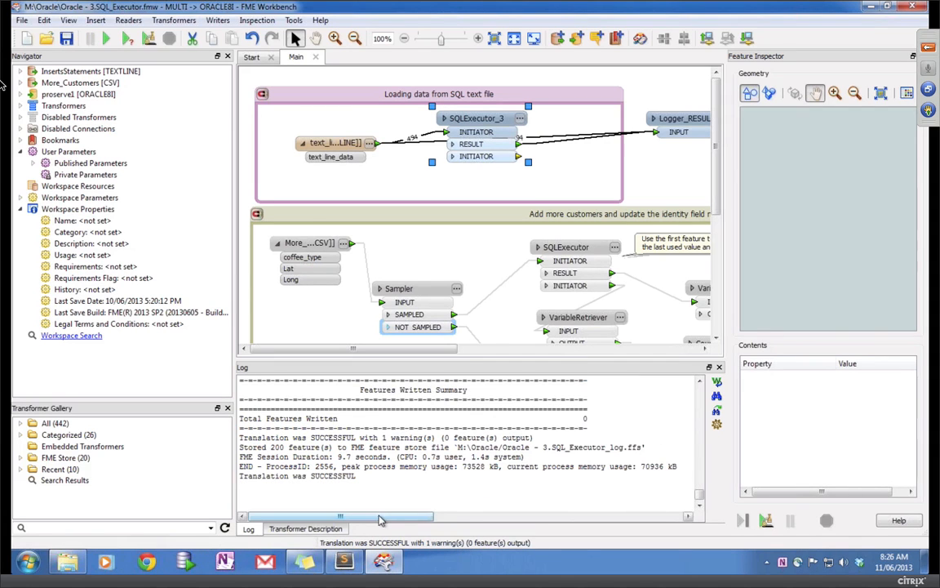
Step: Review the Logger_RESULT INSERT-statement features in the log and select the Loading data from SQL text file bookmark
click(701, 395)
click(701, 395)
click(701, 395)
click(702, 395)
click(702, 395)
scroll(701, 395, down, 1)
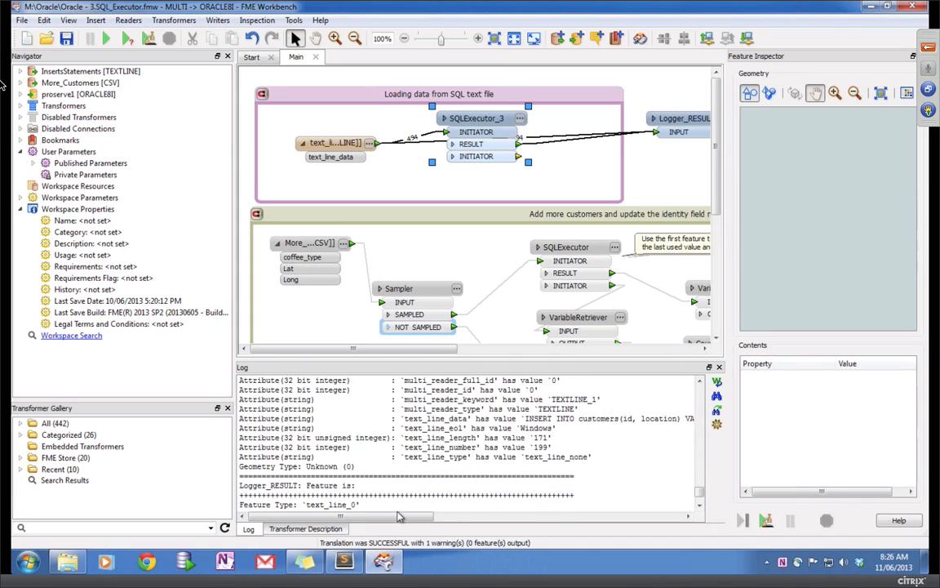
drag(423, 519, 526, 270)
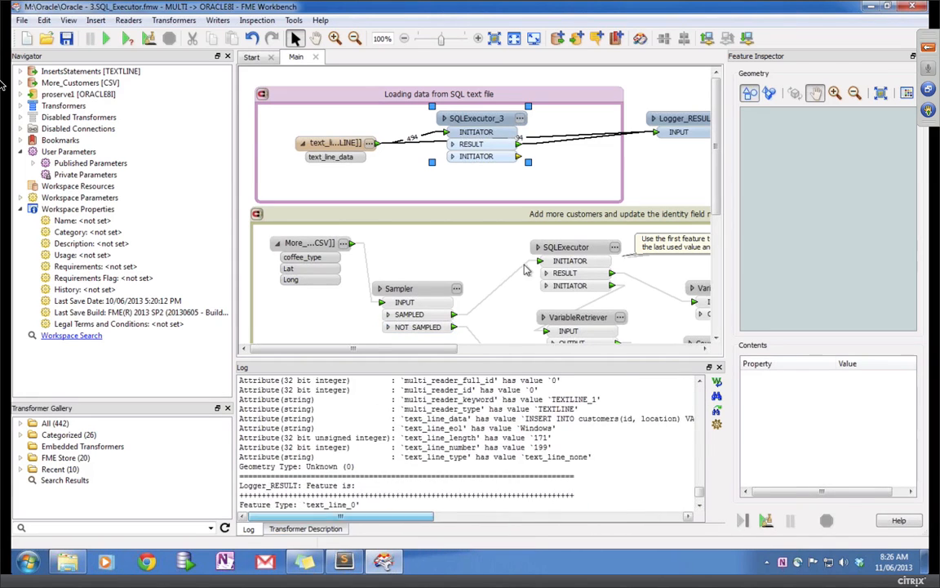
click(362, 98)
right_click(362, 97)
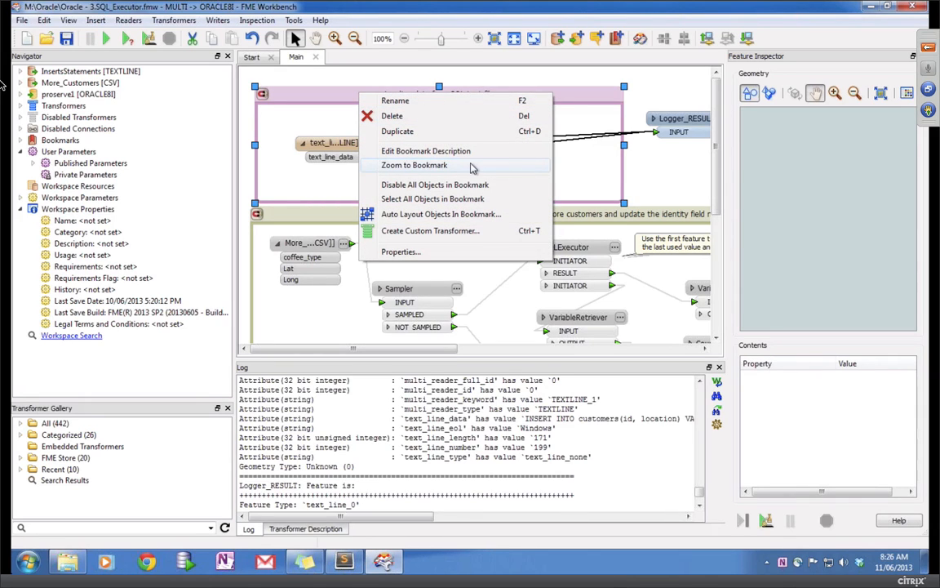
click(339, 565)
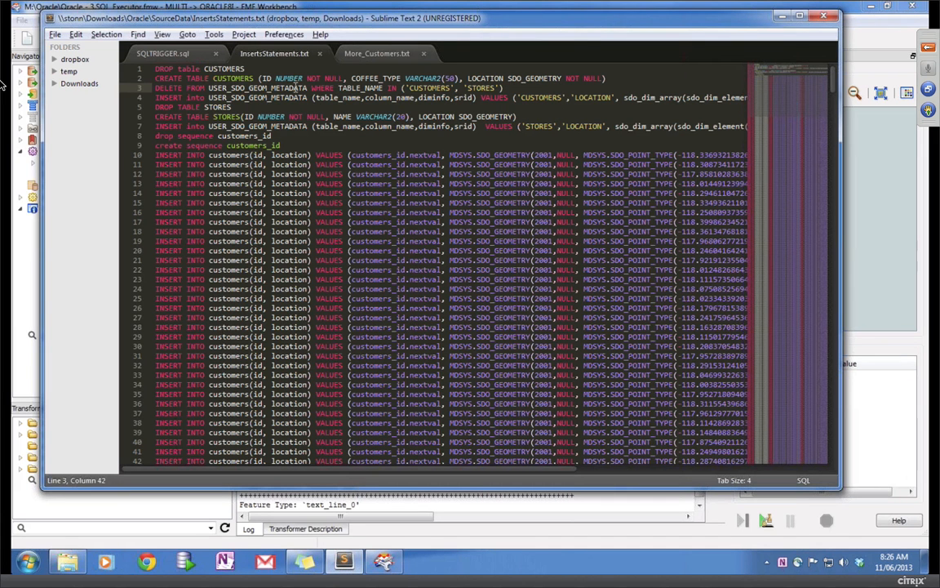
click(267, 71)
click(617, 78)
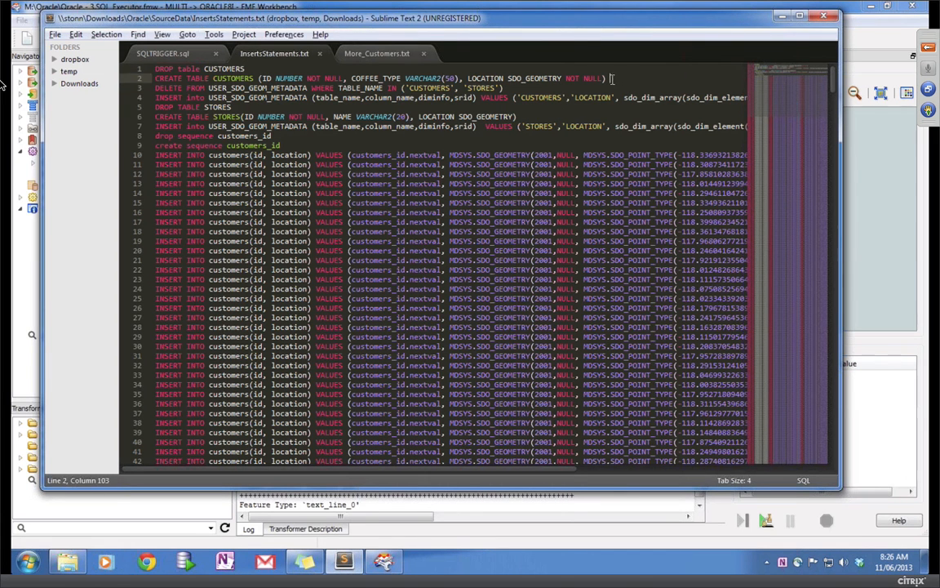
click(512, 88)
click(309, 107)
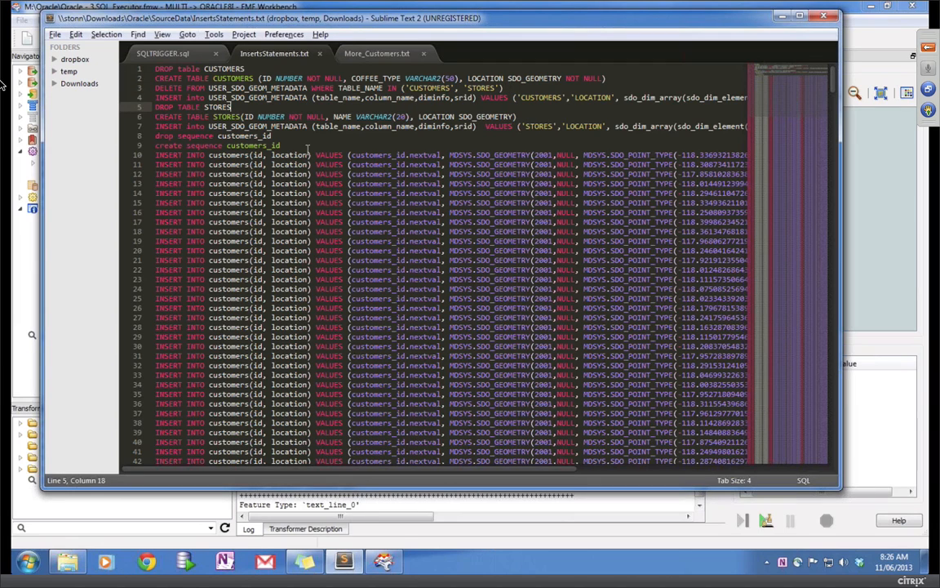
click(780, 16)
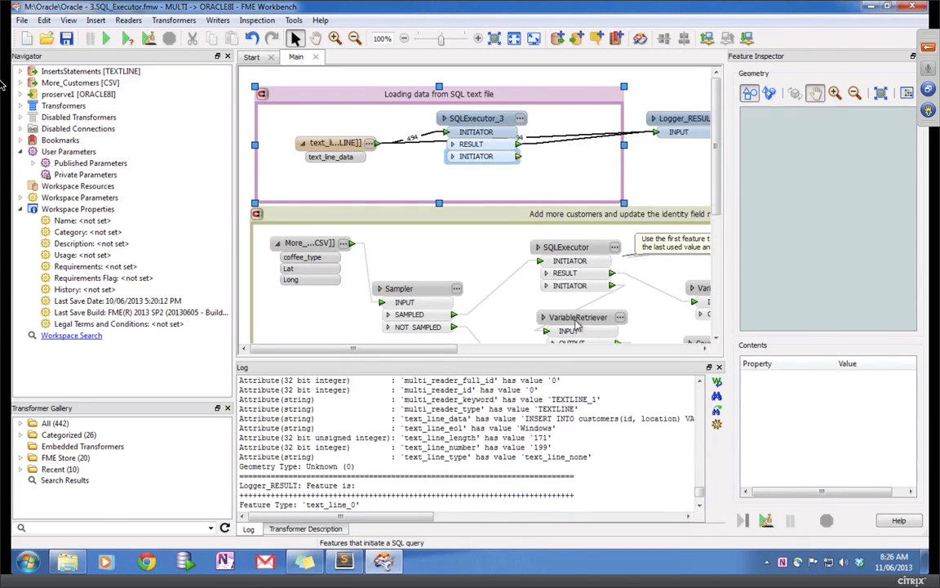
Step: Disable all objects in the SQL text file bookmark and enable all in the add-more-customers bookmark
drag(716, 214, 717, 182)
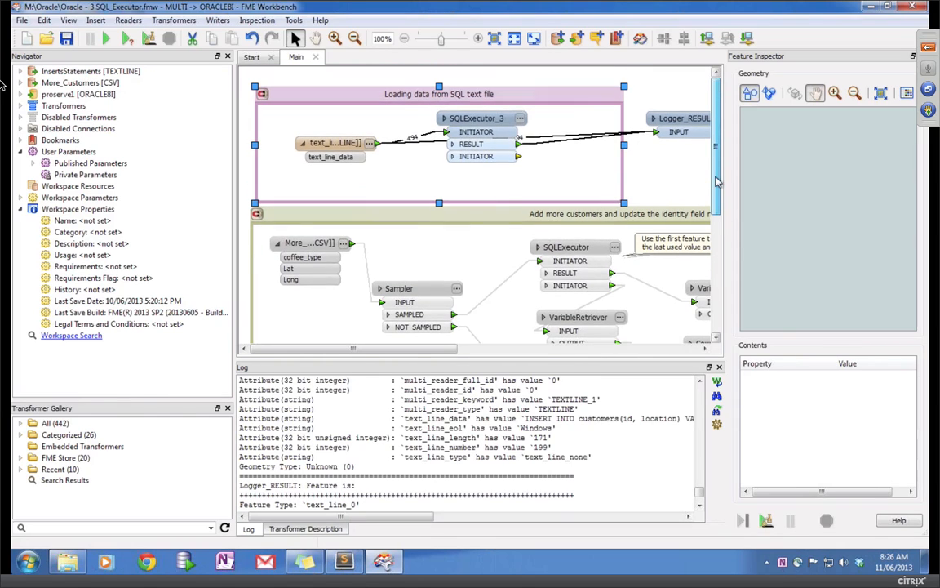
right_click(547, 101)
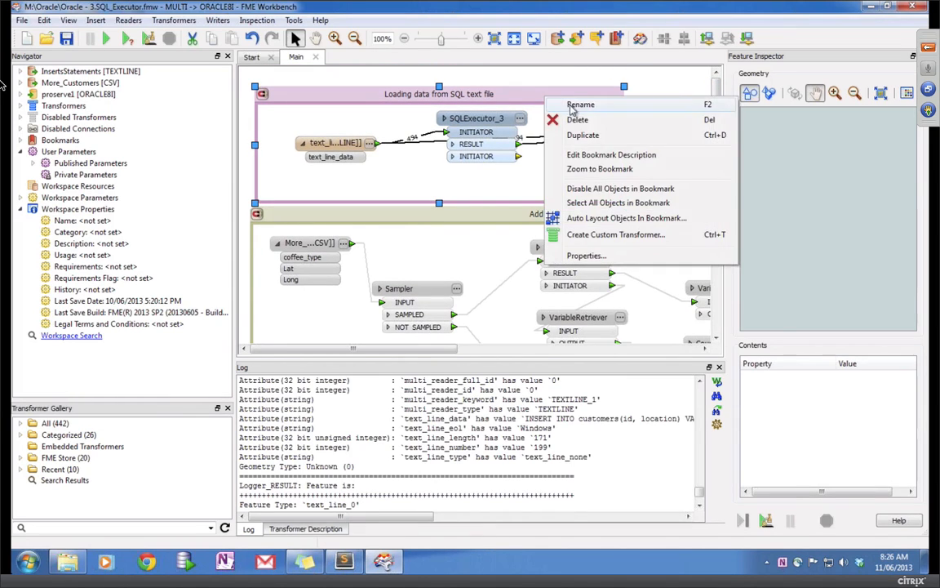
click(595, 192)
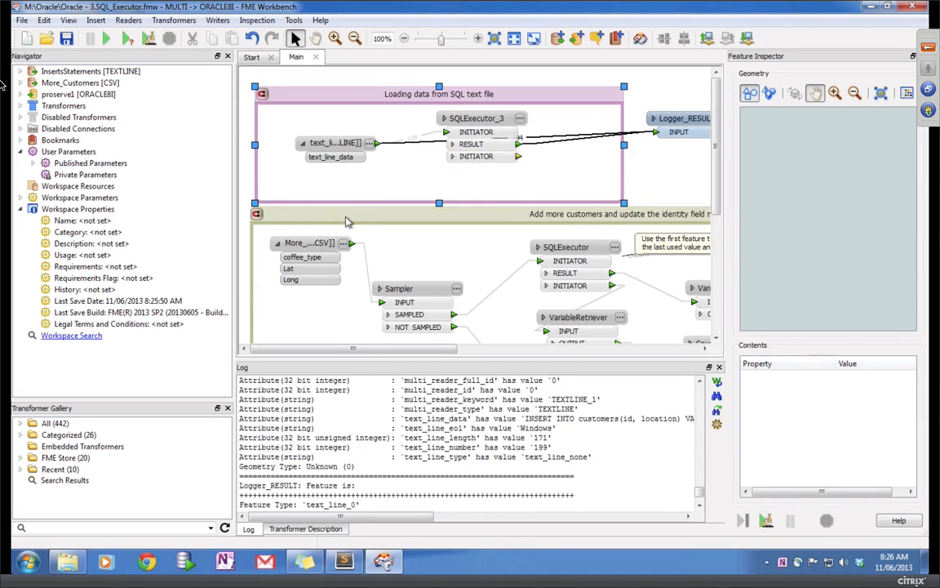
right_click(344, 218)
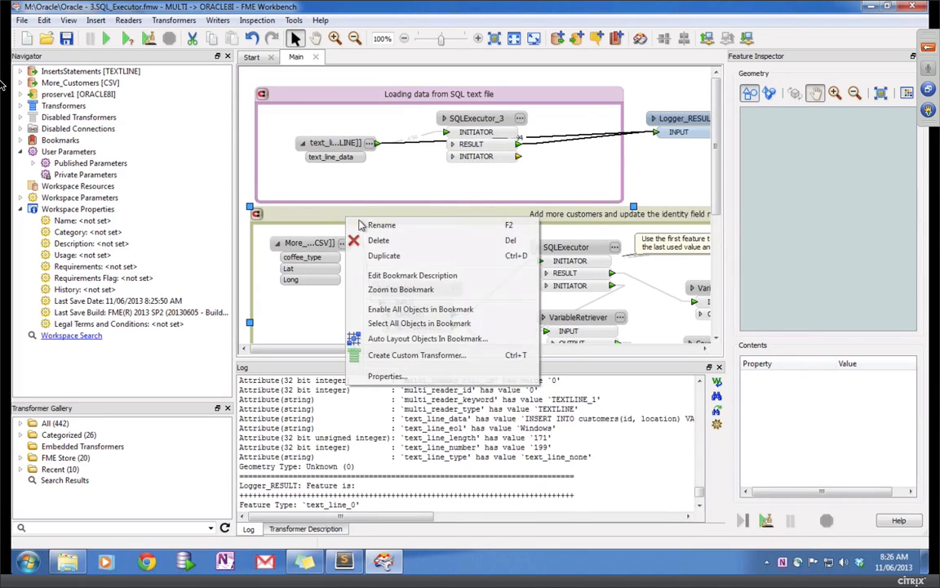
click(404, 308)
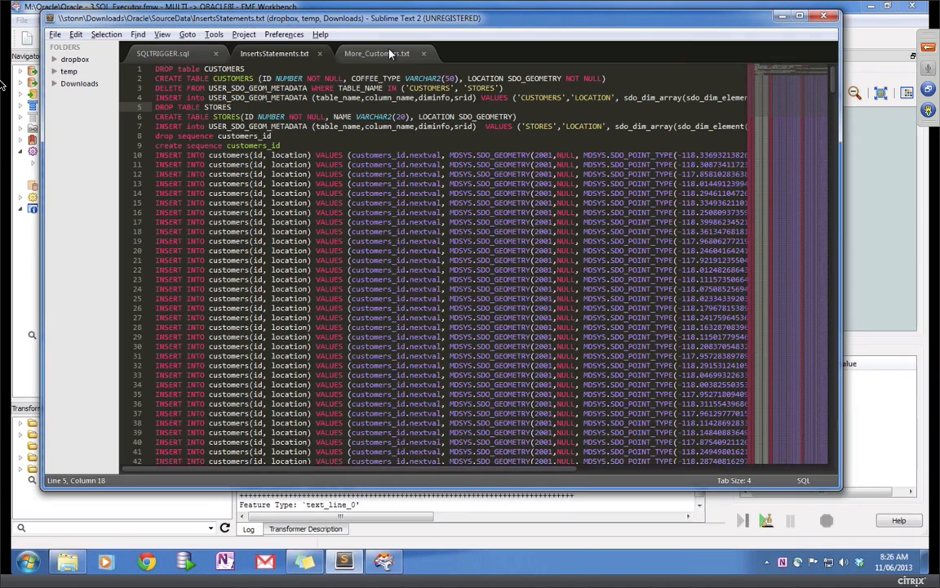
Step: View the 18 Tim Hortons, Delanys and Starbucks rows in More_Customers.txt, then return to FME Workbench
click(351, 51)
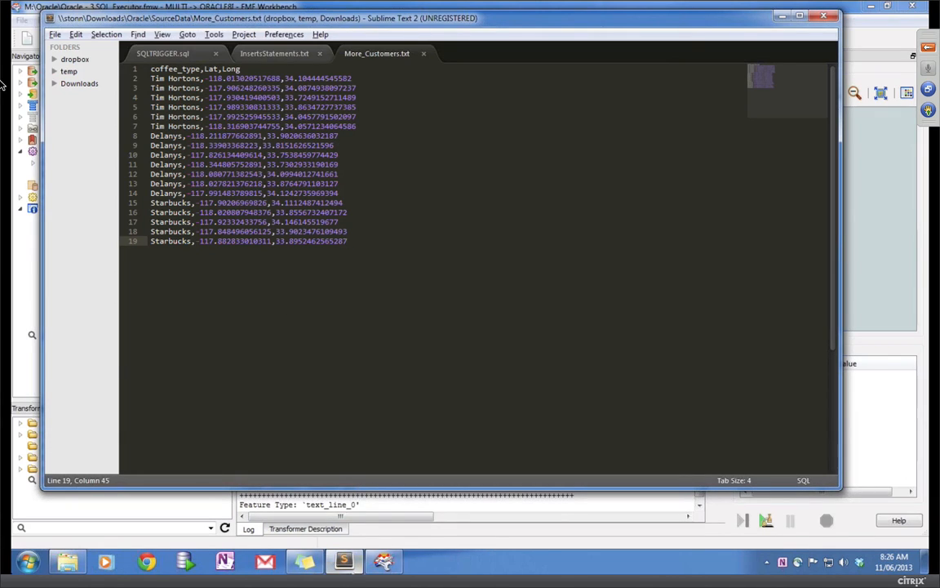
click(383, 561)
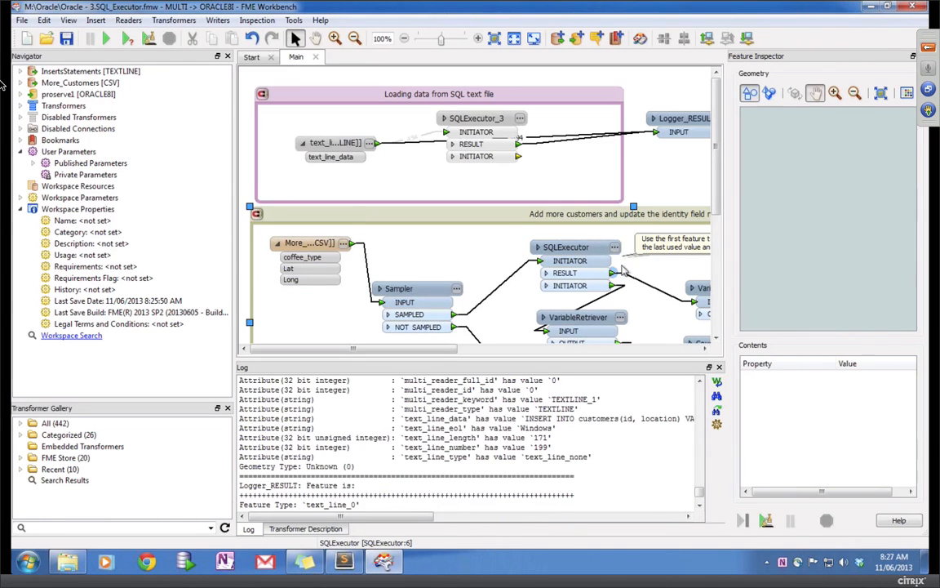
mouse_move(618, 253)
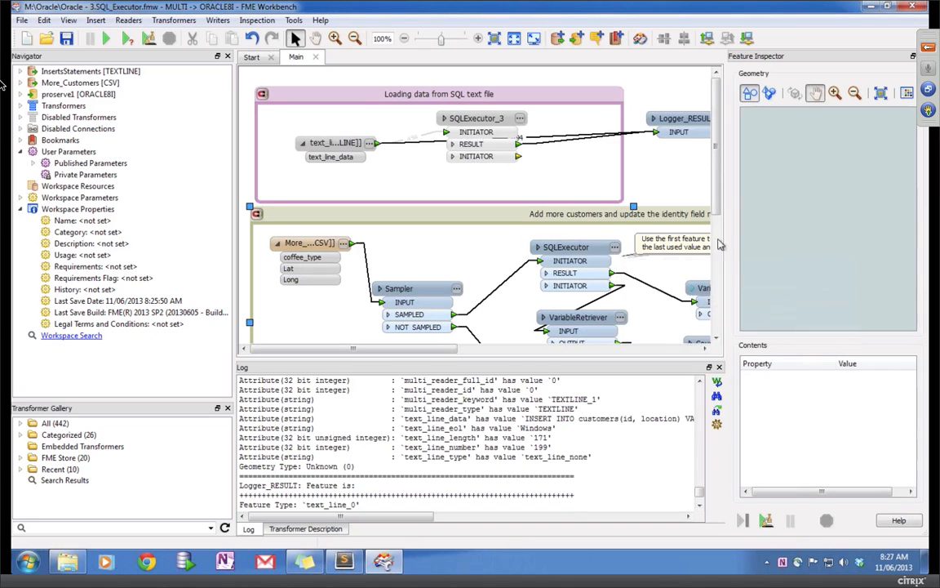
drag(718, 202, 719, 251)
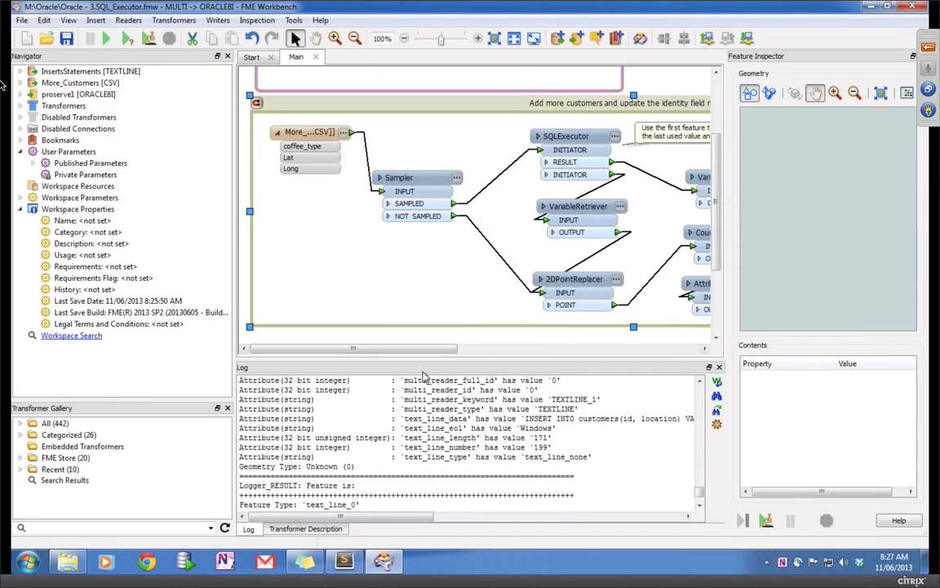
drag(453, 353, 507, 356)
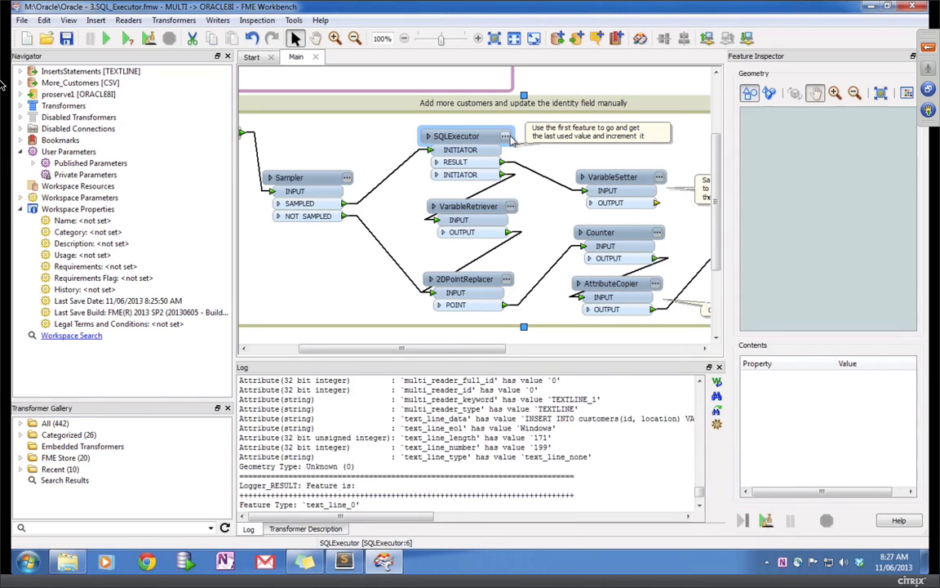
click(505, 136)
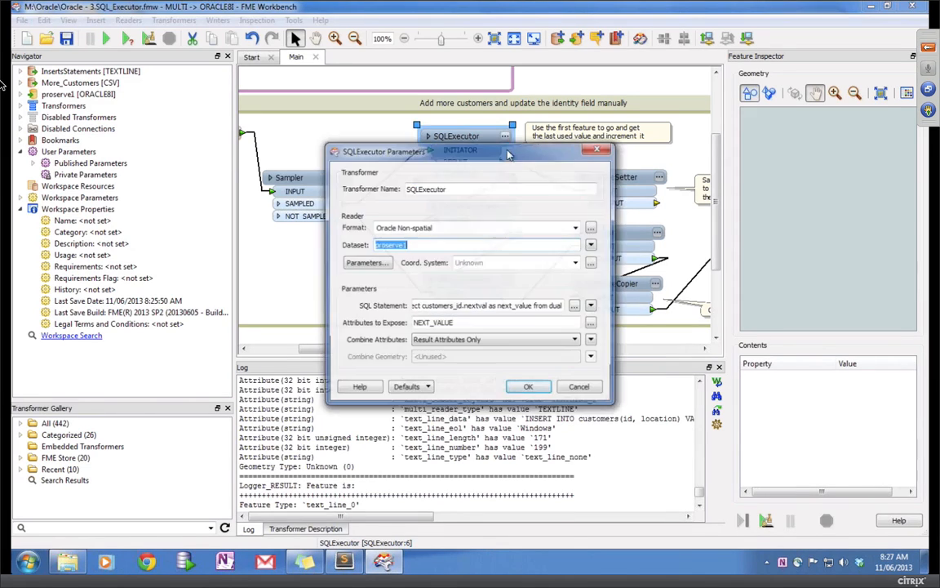
click(576, 306)
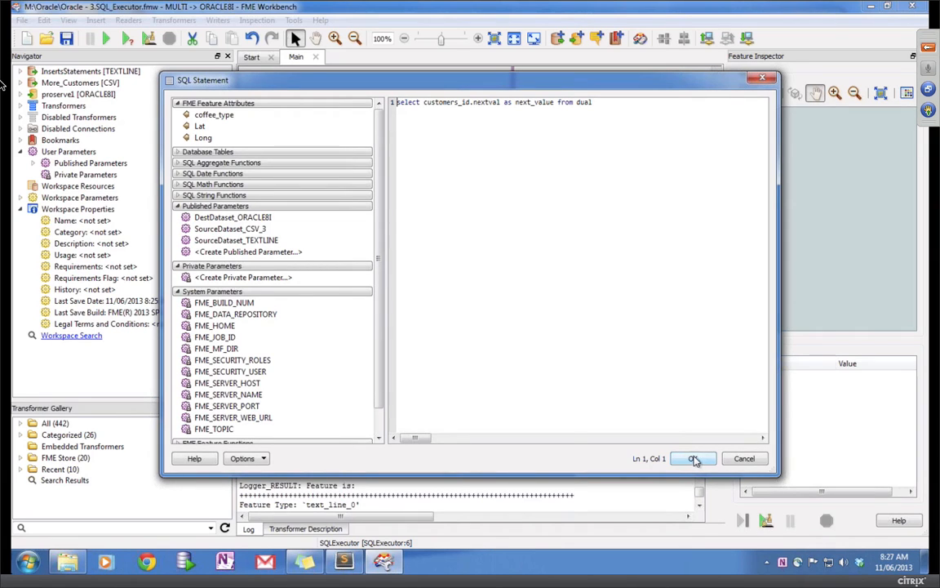
click(692, 459)
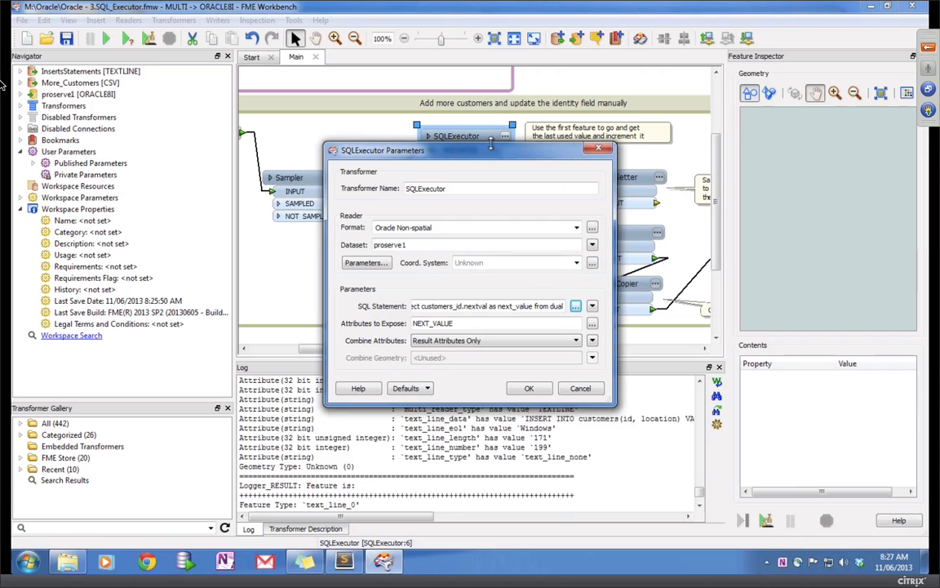
click(529, 389)
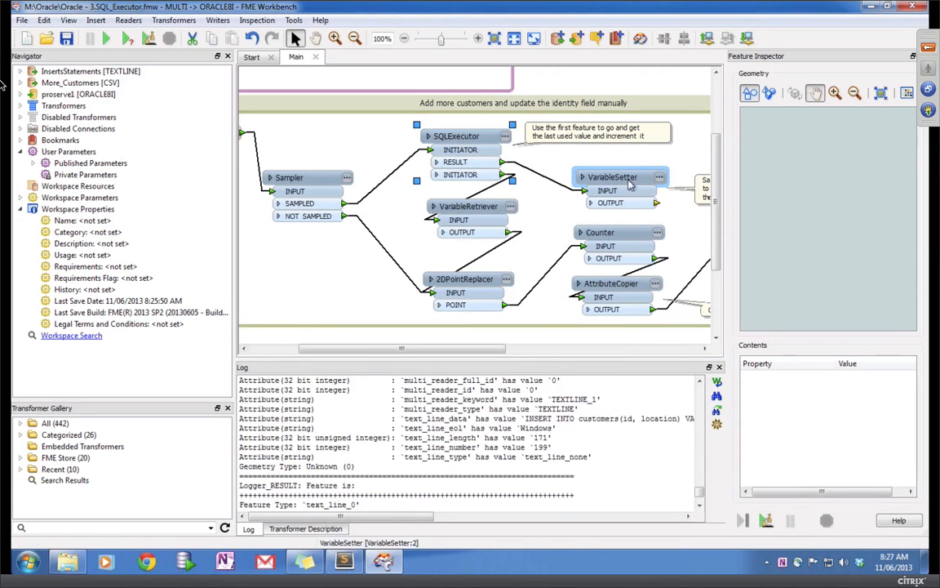
drag(628, 181, 617, 166)
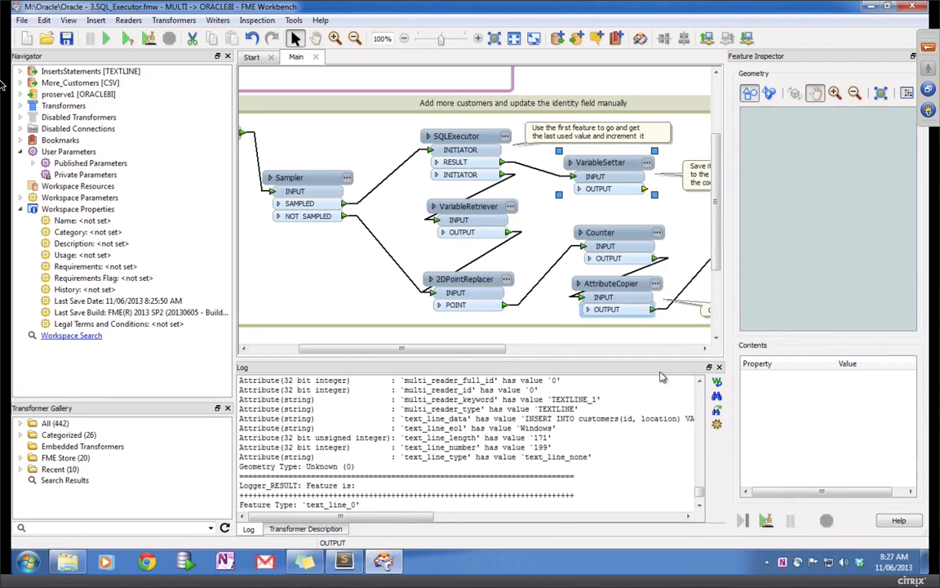
click(562, 471)
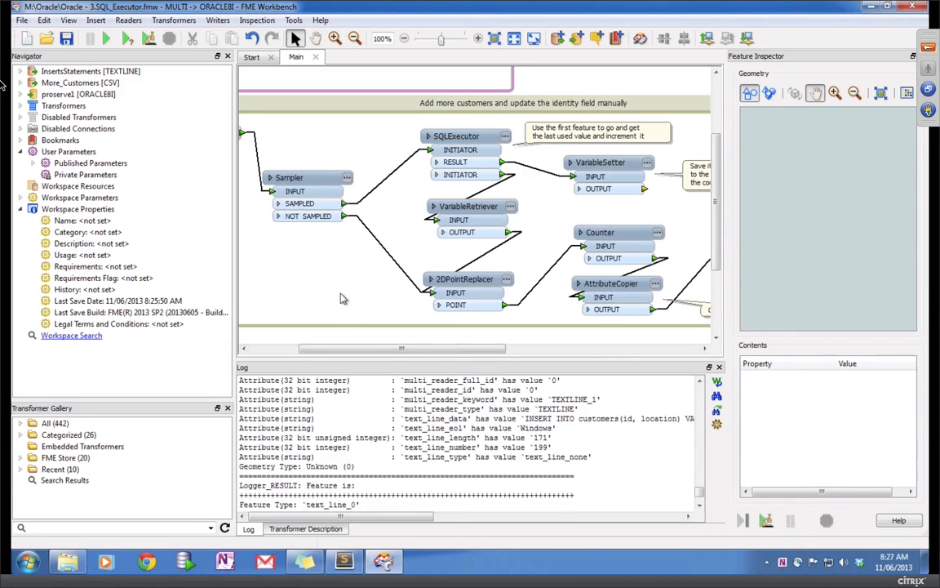
key(ctrl+Left)
key(ctrl+Right)
mouse_move(437, 346)
mouse_down()
mouse_move(419, 348)
mouse_move(489, 339)
mouse_move(437, 339)
mouse_move(480, 352)
mouse_move(436, 354)
mouse_up()
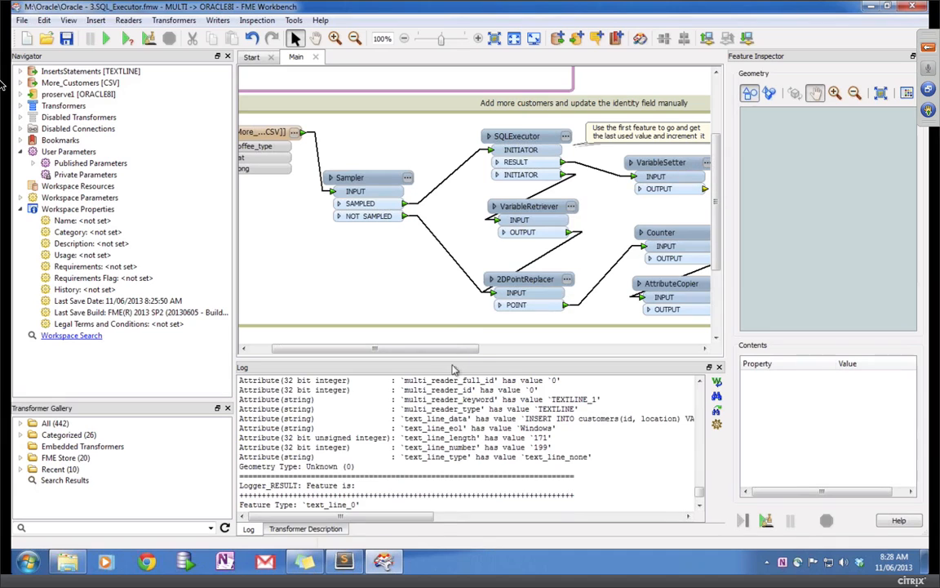
drag(445, 348, 508, 358)
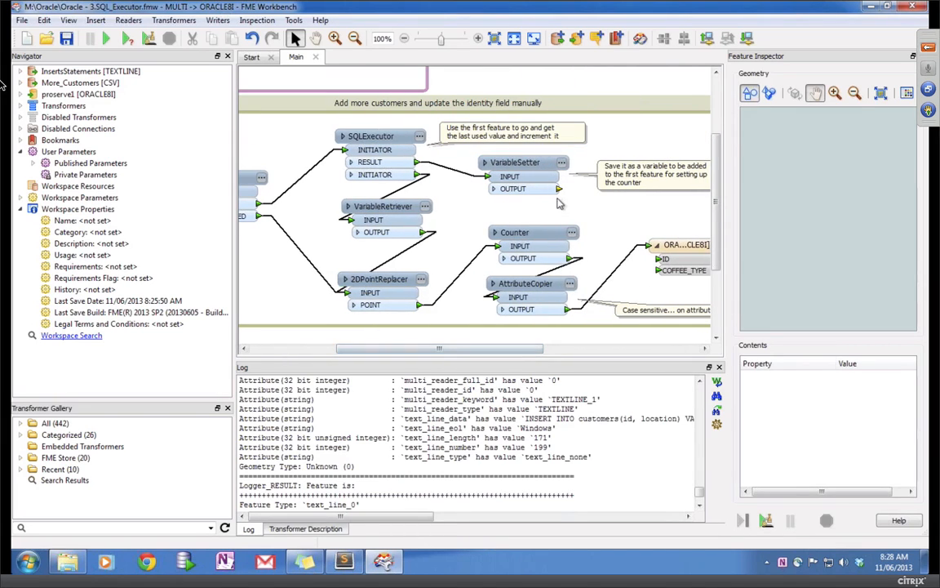
drag(413, 349, 368, 348)
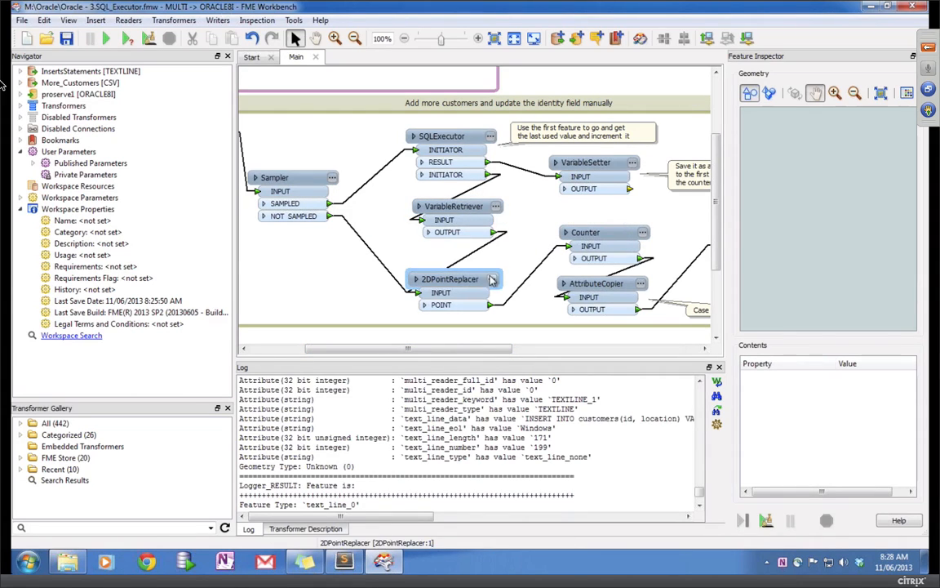
double_click(632, 236)
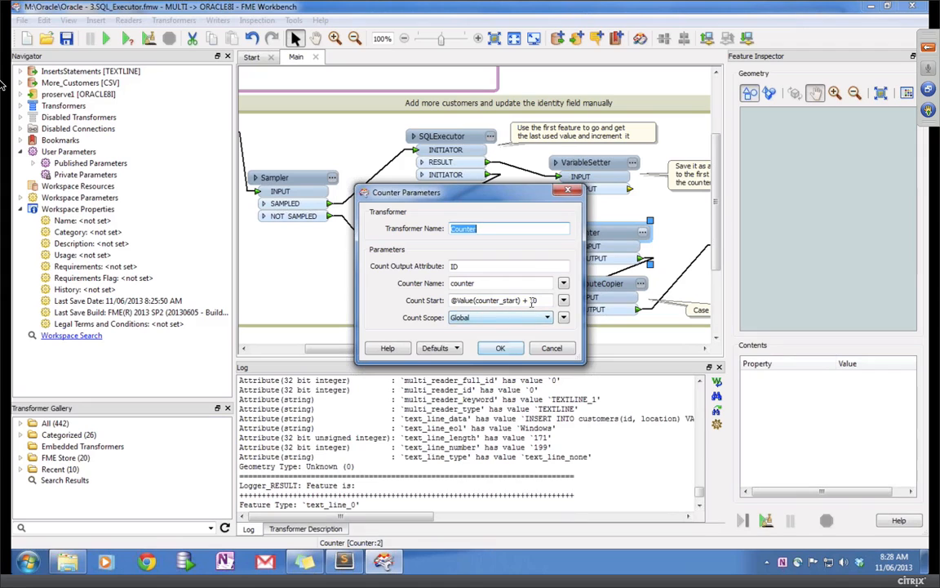
click(500, 349)
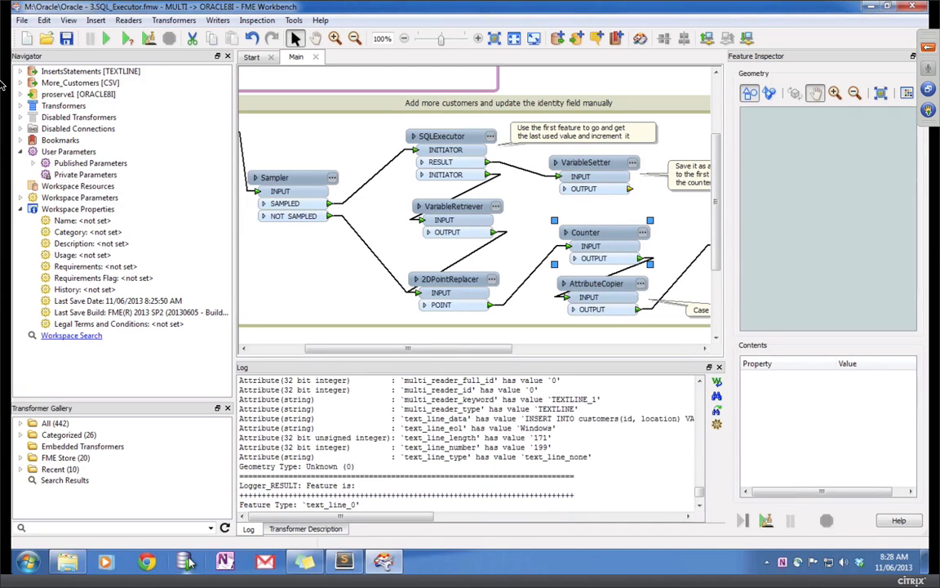
key(ctrl+Left)
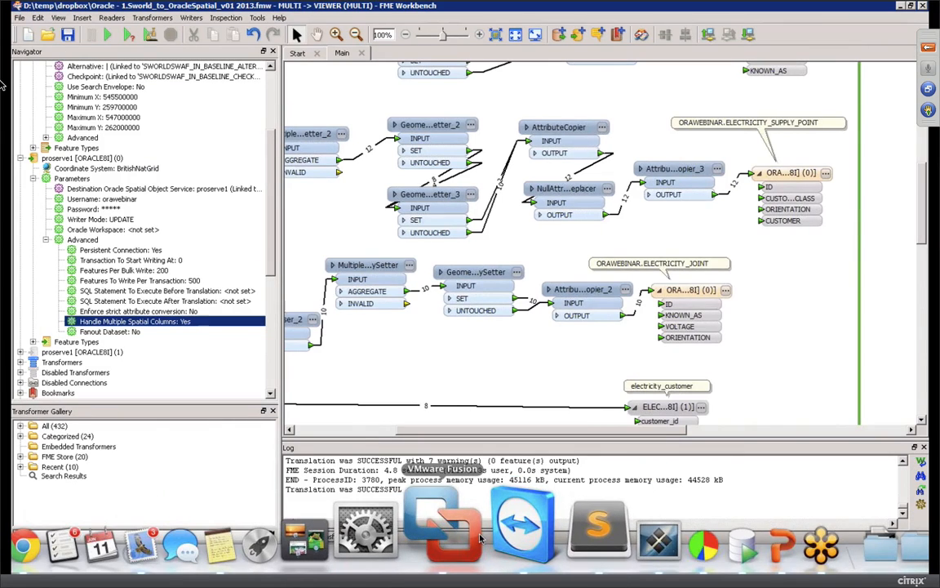
Step: Confirm in SQL Developer that the CUSTOMERS table has no triggers, then return to the FME workspace
click(661, 535)
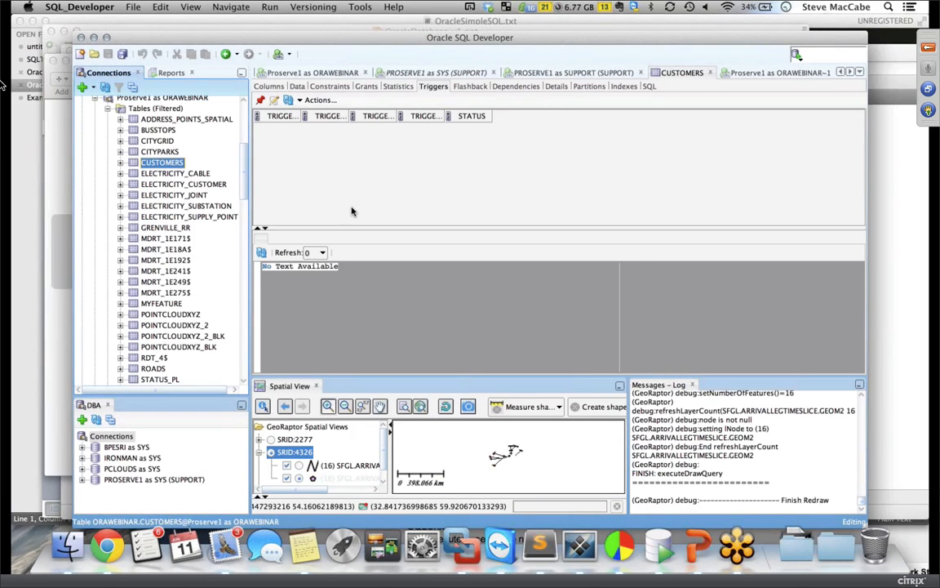
key(ctrl+Right)
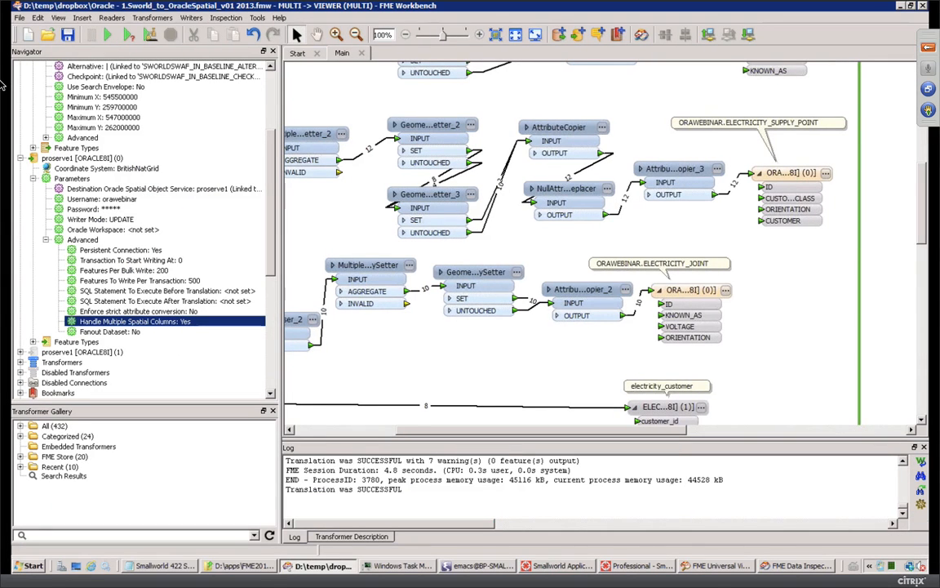
scroll(508, 377, up, 3)
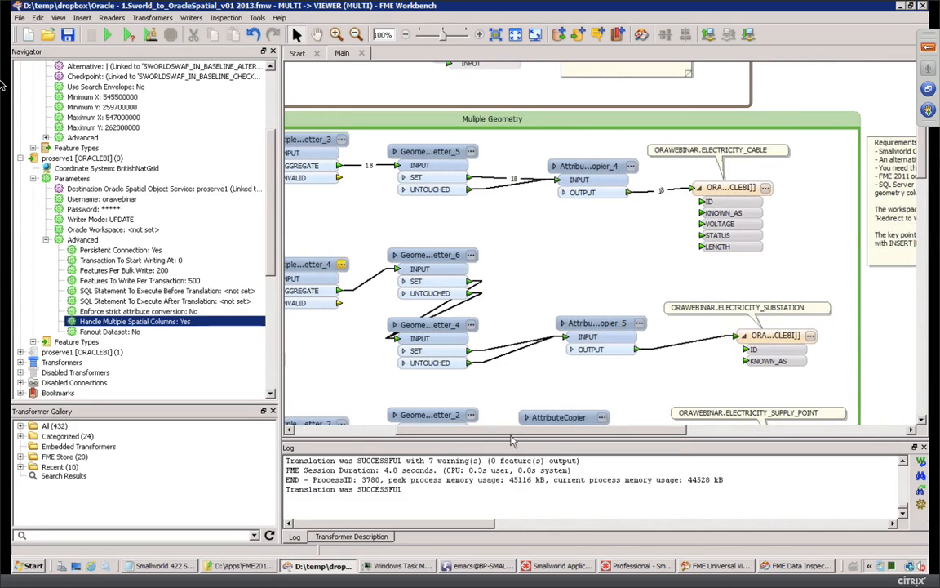
mouse_move(582, 516)
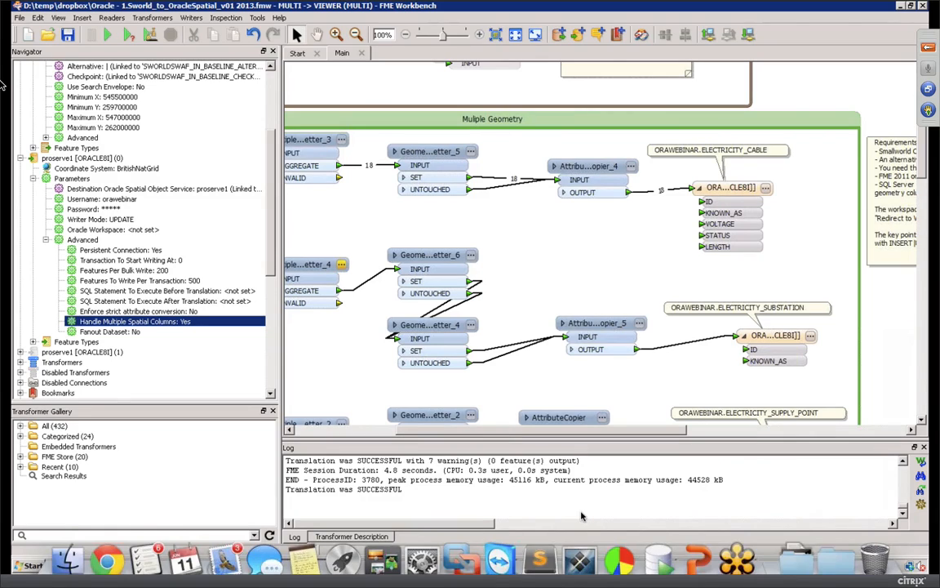
key(F4)
click(483, 476)
key(ctrl+Left)
Step: Run the SQL_Executor.fmw workspace to write the 18 new customers to ORAWEBINAR.CUSTOMERS
mouse_move(564, 571)
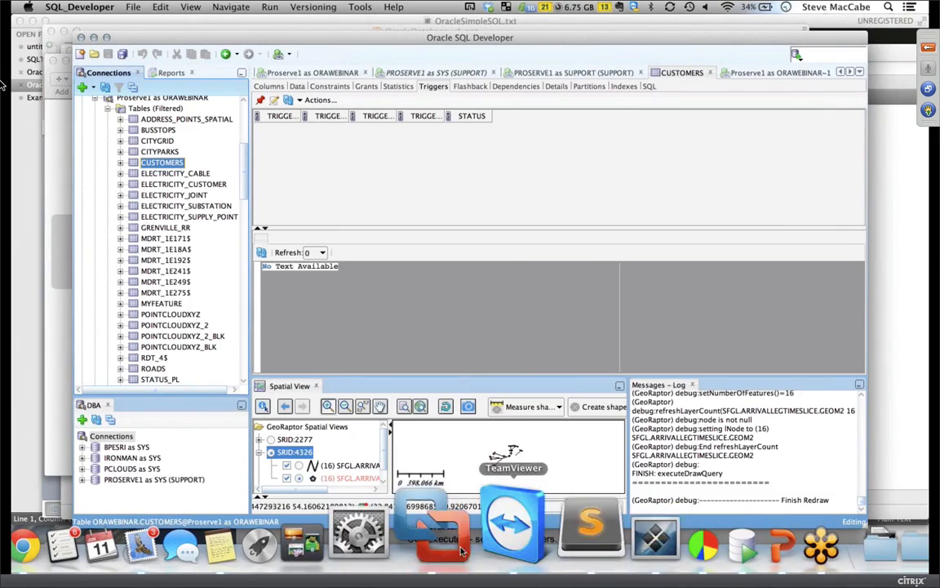
click(462, 513)
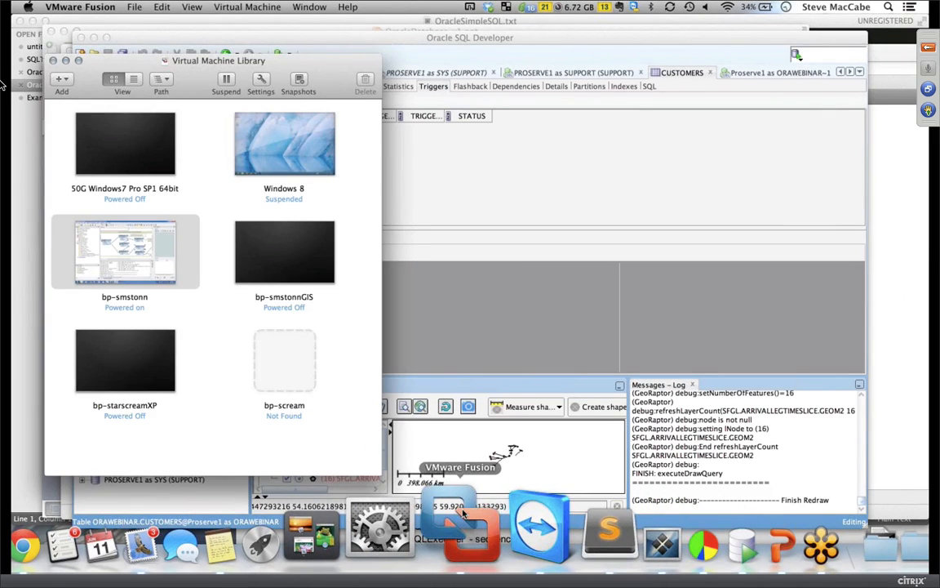
key(ctrl+Right)
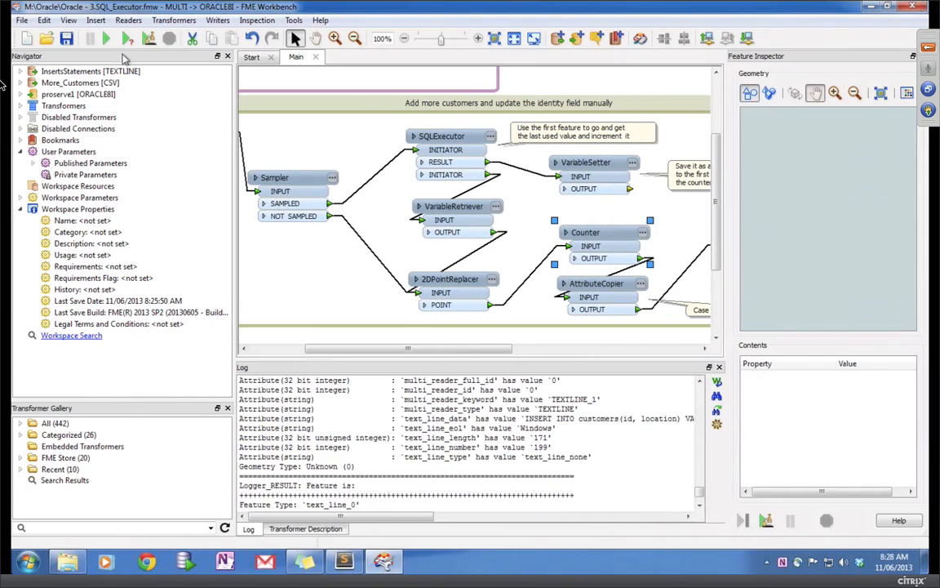
click(110, 40)
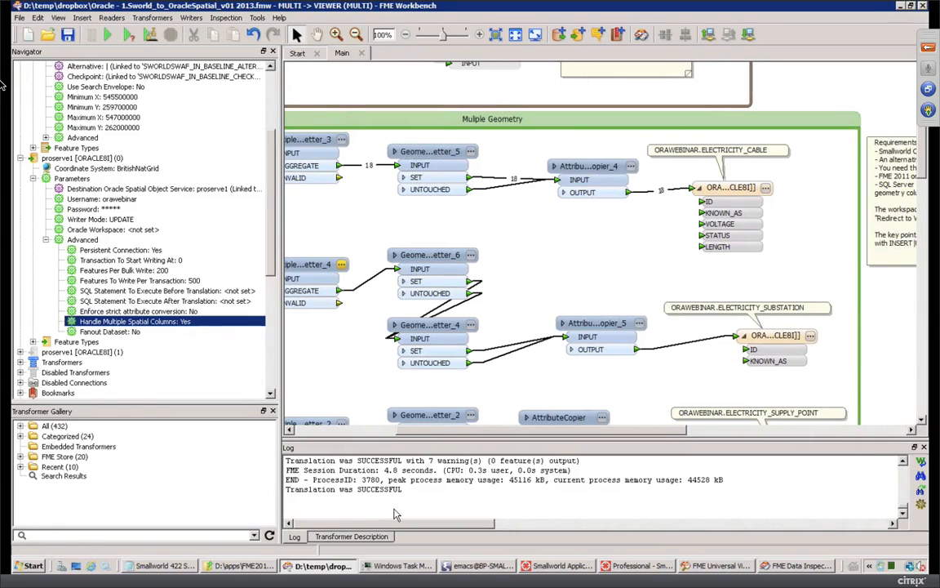
Step: Minimize the VM Library and show the CUSTOMERS table's Data tab in SQL Developer
key(ctrl+Left)
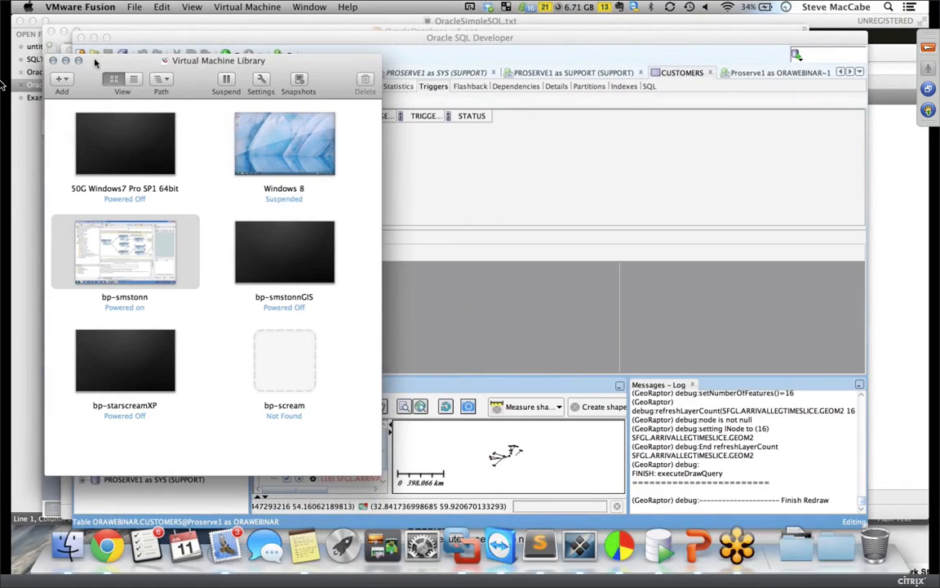
click(66, 61)
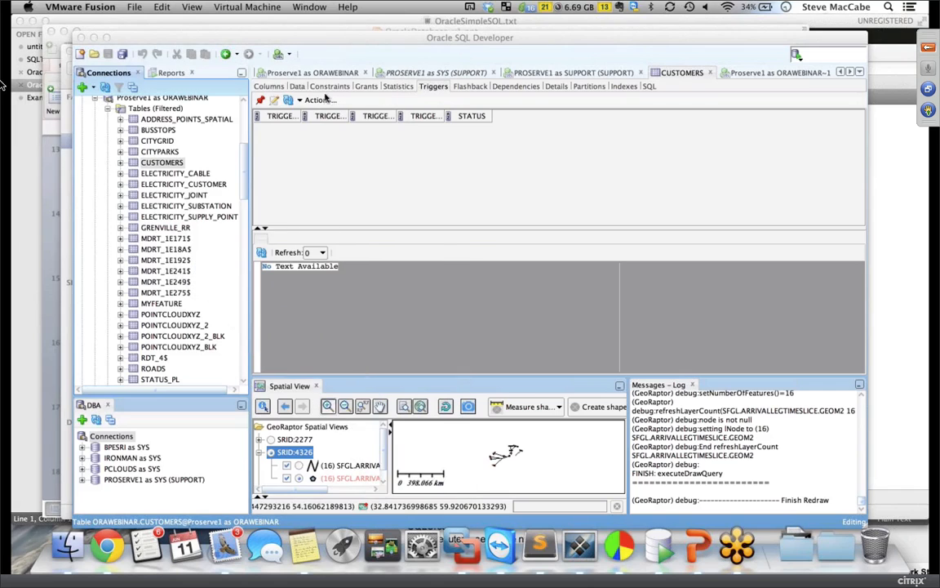
click(288, 102)
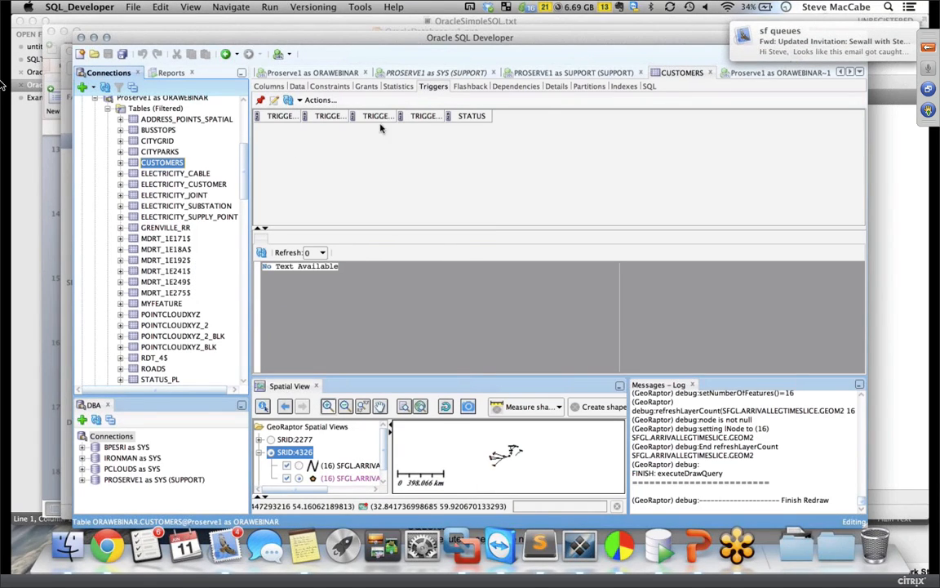
click(296, 87)
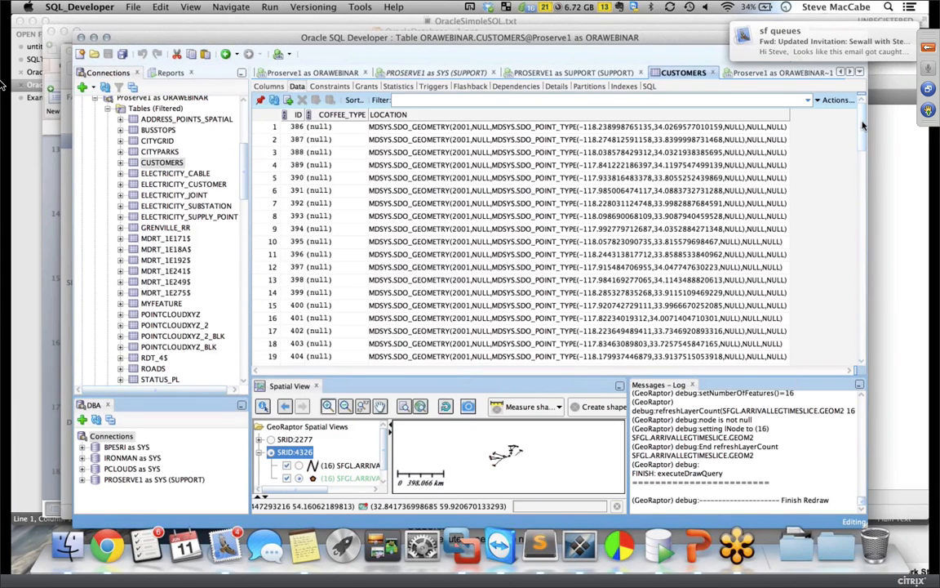
Step: Scroll the CUSTOMERS data grid down to row 500 to check the customer IDs
drag(863, 127, 861, 174)
scroll(845, 248, down, 20)
drag(861, 231, 859, 346)
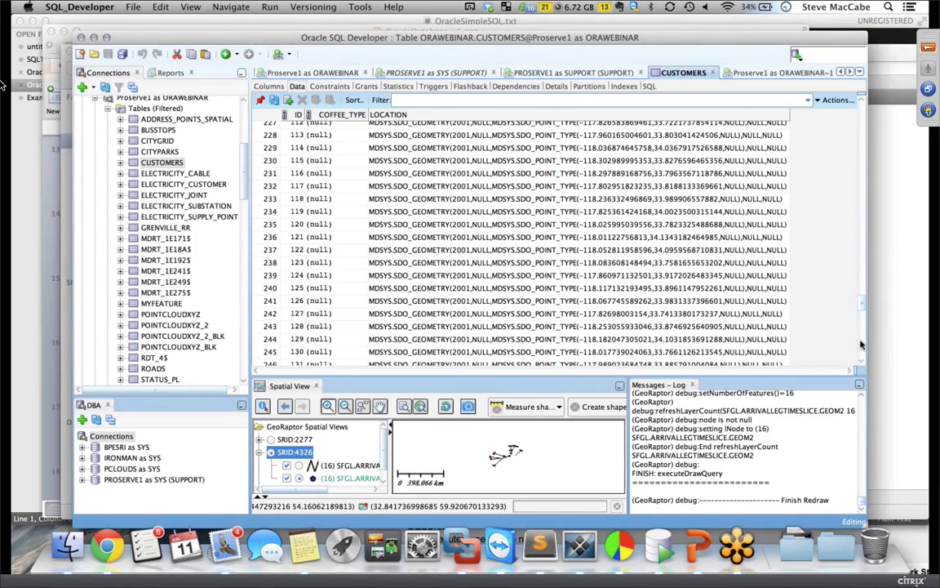
drag(863, 310, 863, 363)
click(863, 357)
click(862, 357)
click(862, 357)
click(863, 356)
click(863, 356)
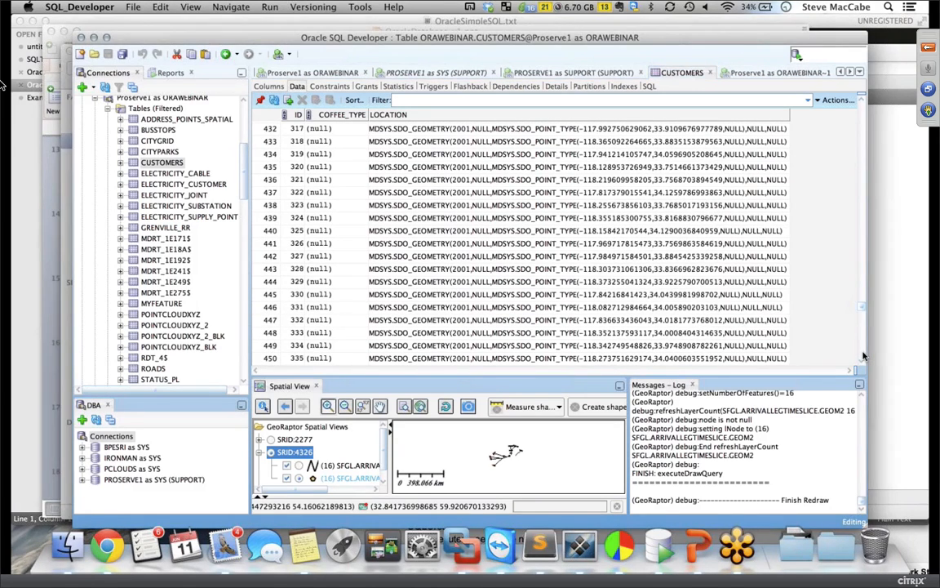
click(864, 356)
click(864, 356)
click(863, 356)
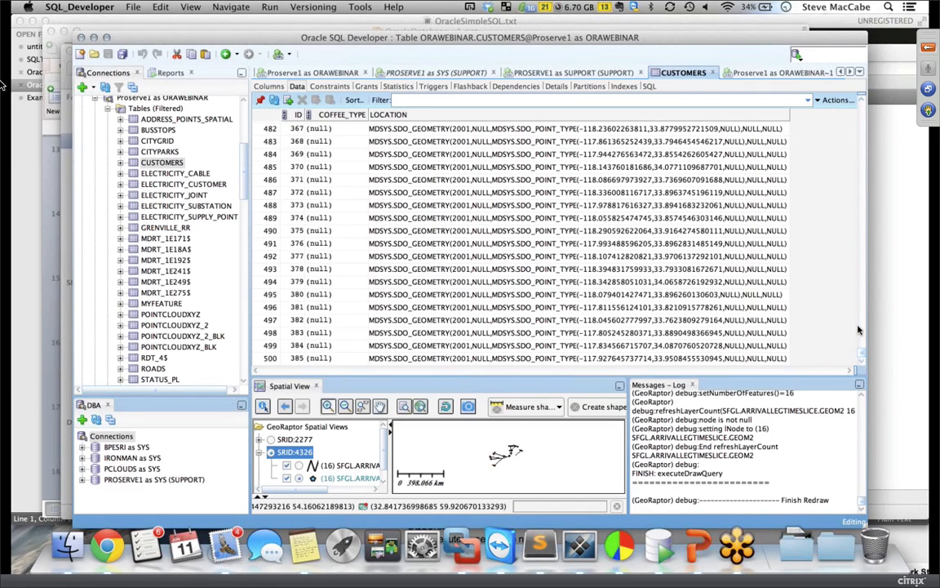
Step: Scroll the grid back to the top, select CUSTOMERS in the tree, and return to FME Workbench
click(863, 127)
click(864, 127)
click(863, 126)
click(863, 127)
click(864, 127)
click(864, 127)
click(864, 126)
click(864, 127)
click(864, 127)
click(863, 127)
click(864, 126)
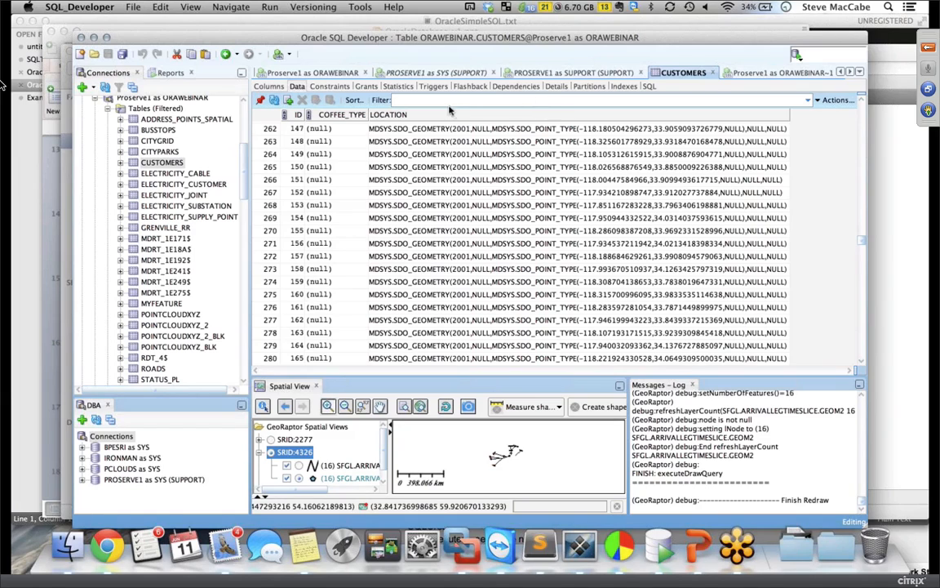
click(159, 165)
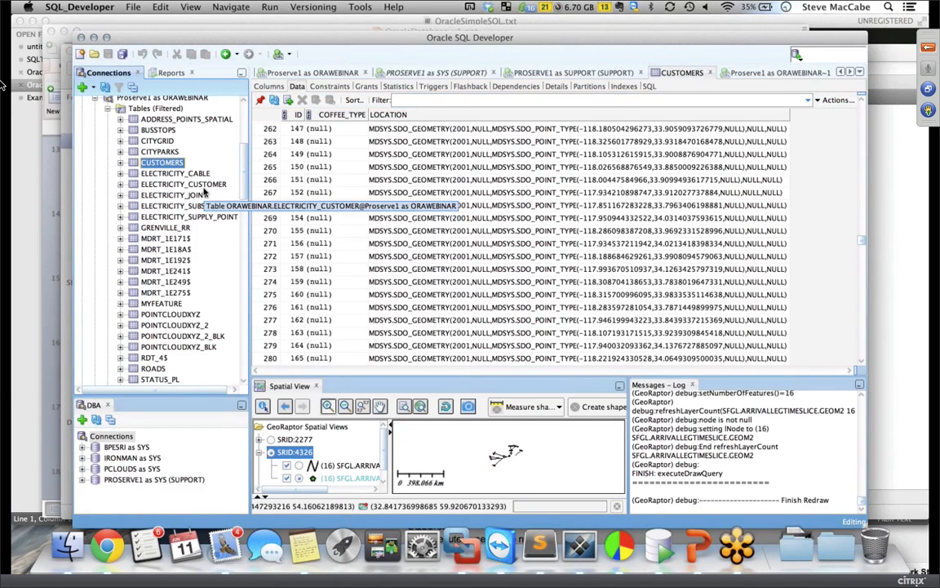
key(super+Tab)
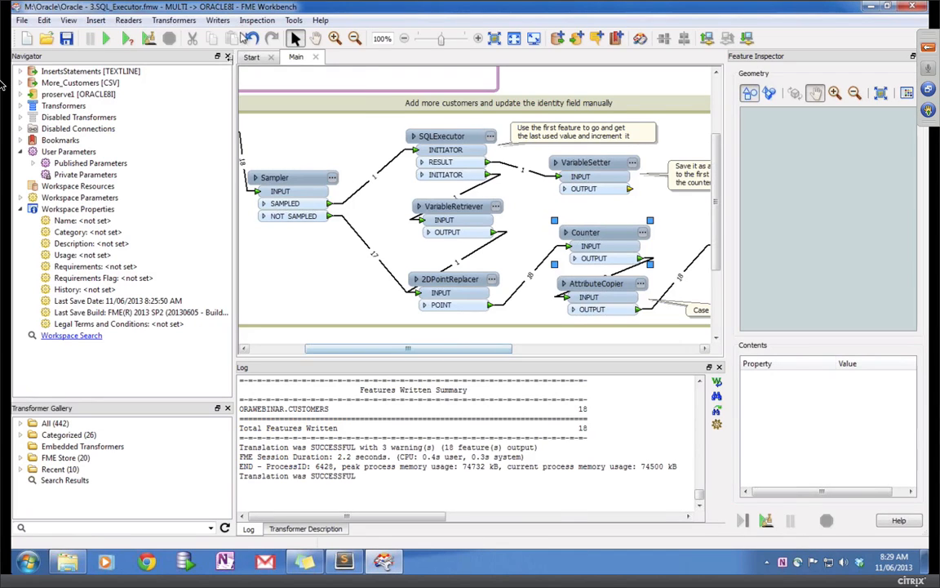
Step: Expand the proserve1 Oracle writer to show its parameters
click(218, 21)
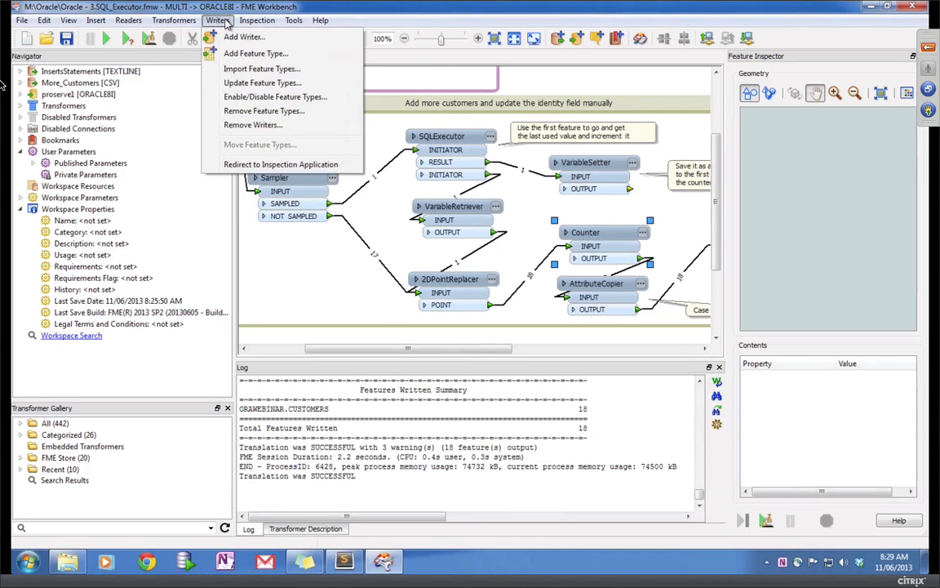
click(380, 351)
drag(380, 351, 336, 382)
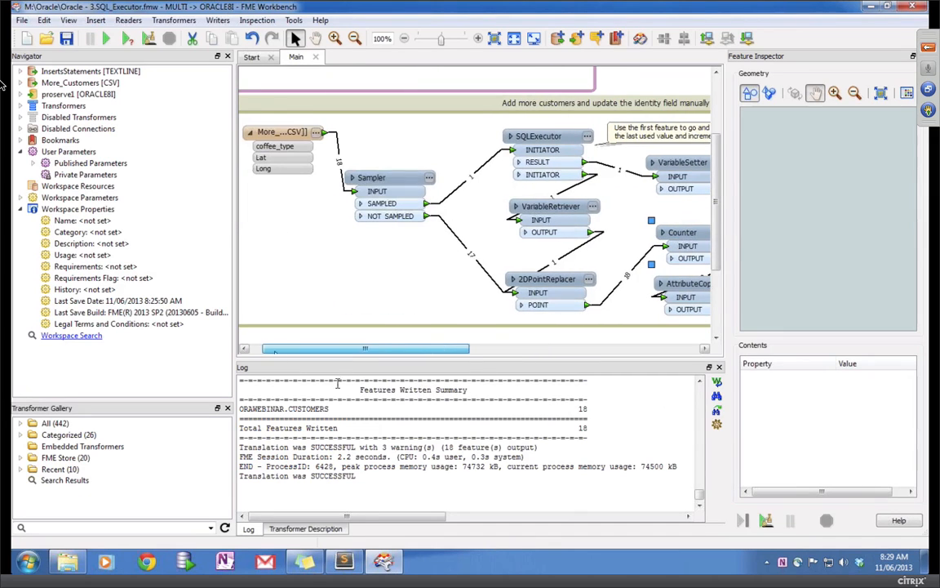
click(21, 94)
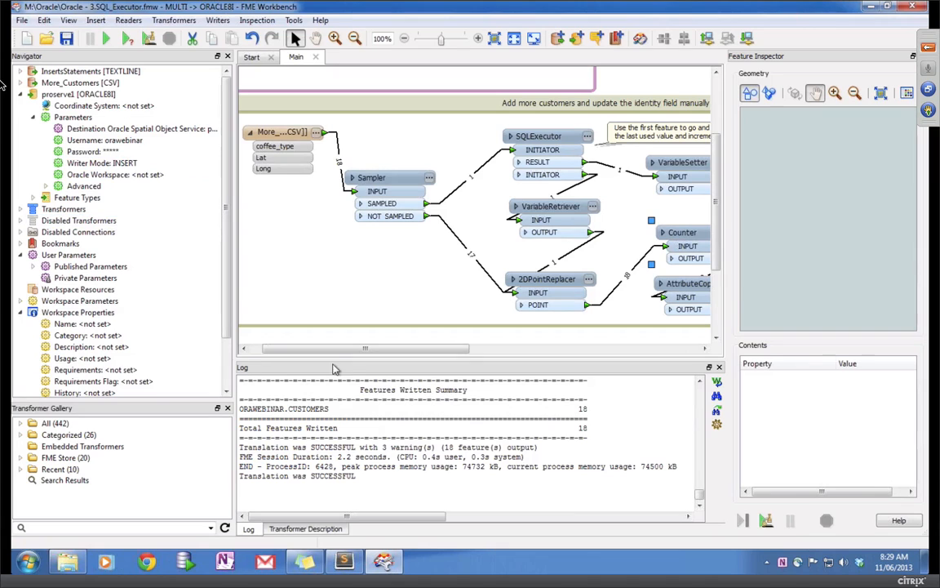
drag(356, 353, 504, 366)
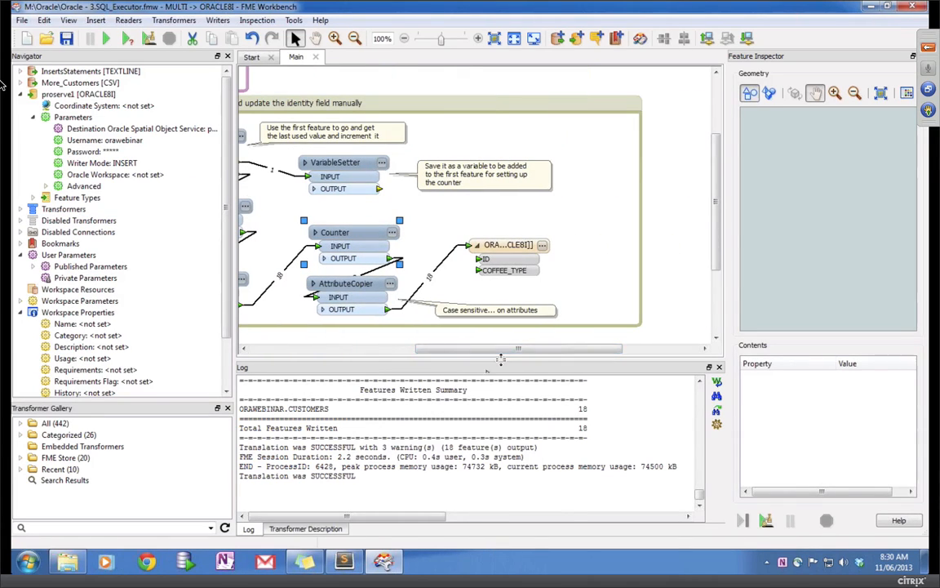
Step: Review the CUSTOMERS writer's Feature Type Properties, then switch to the SQL Developer desktop
click(540, 246)
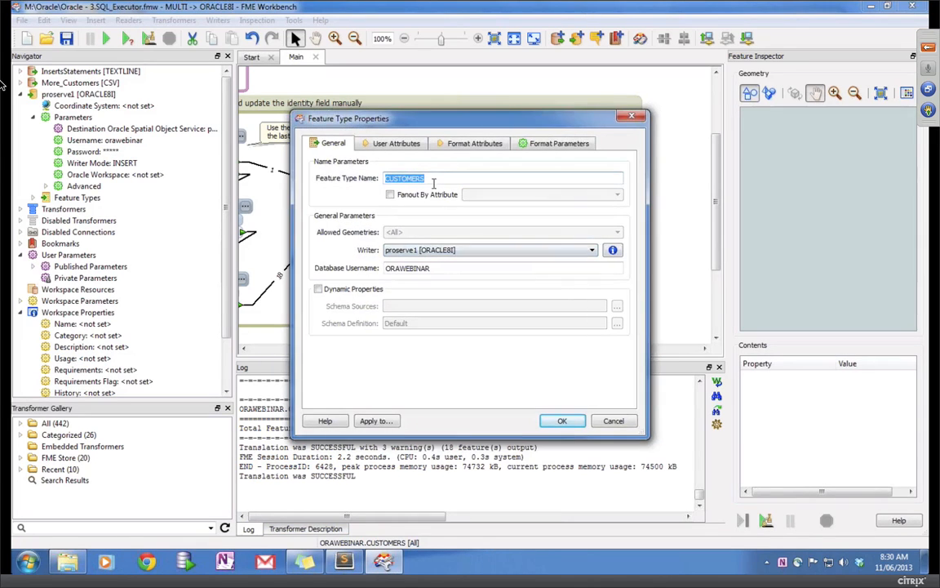
click(609, 421)
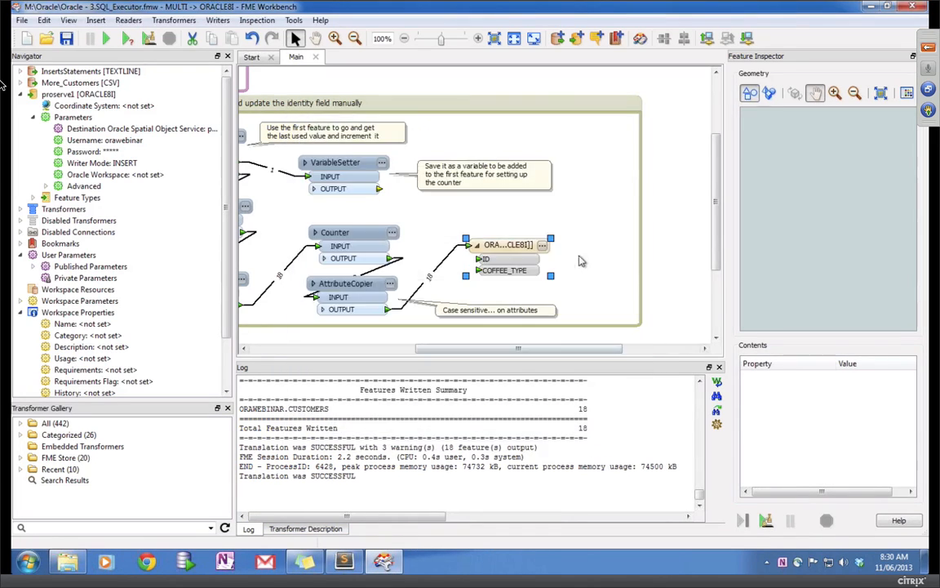
click(546, 246)
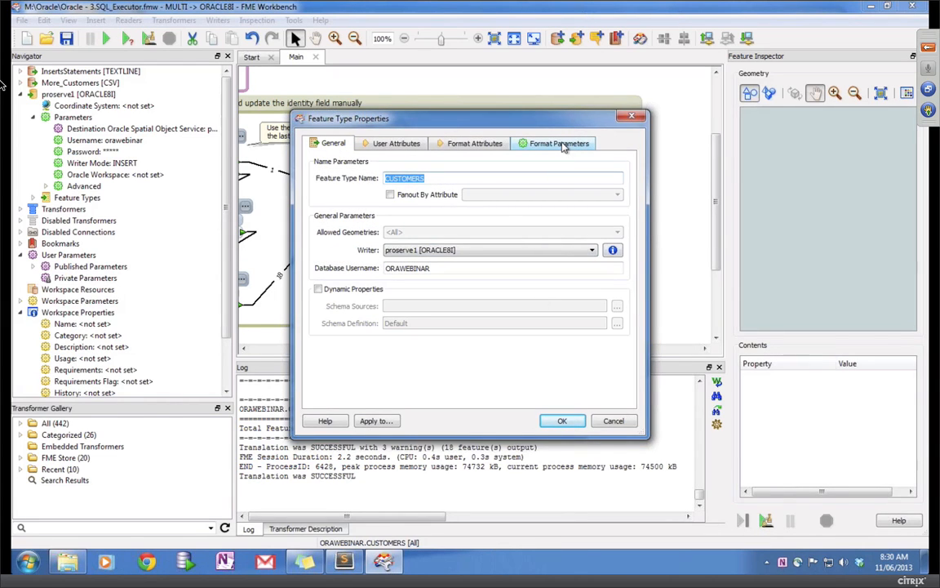
key(ctrl+Left)
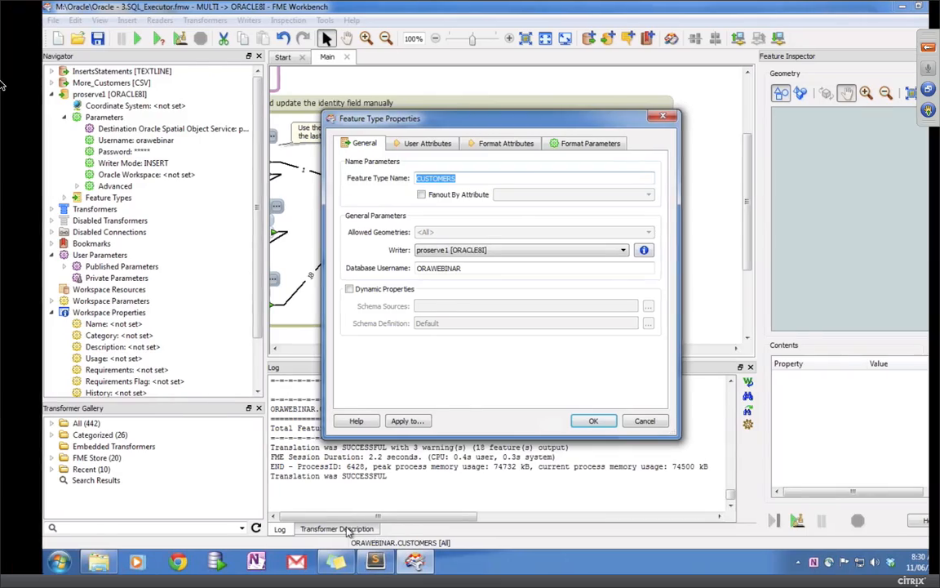
key(ctrl+Left)
key(ctrl+Right)
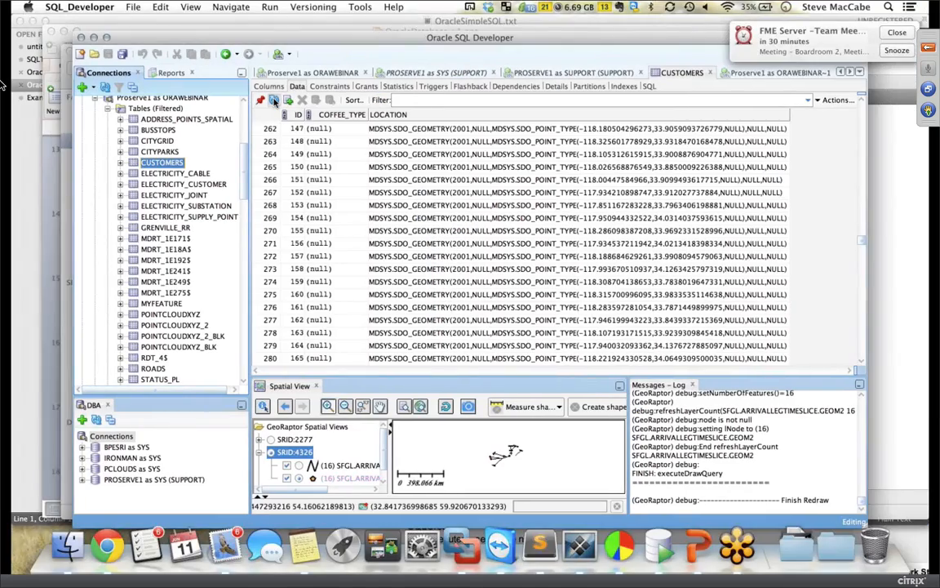
Step: Refresh CUSTOMERS data and scroll to rows 482–500, customer IDs 367–385
click(274, 100)
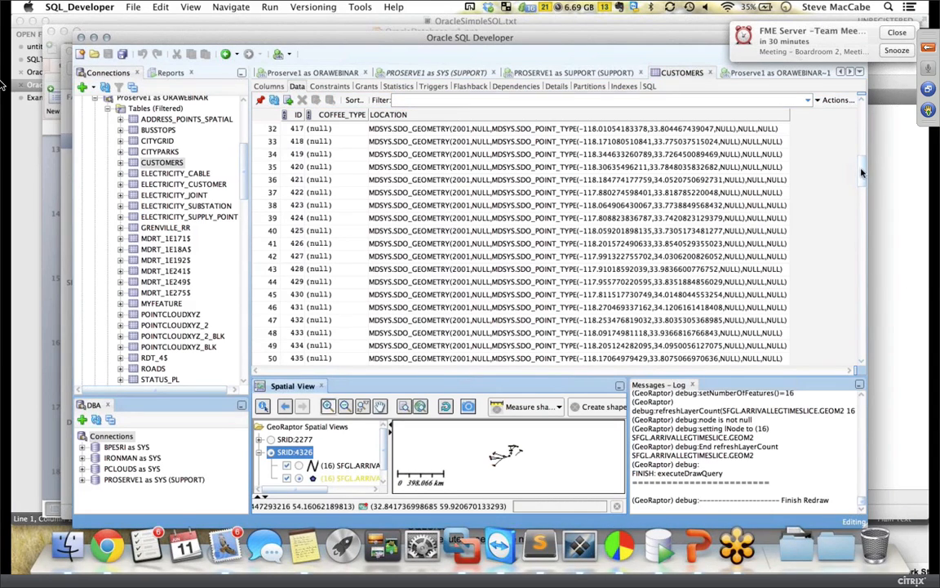
drag(866, 173, 863, 332)
scroll(862, 327, down, 20)
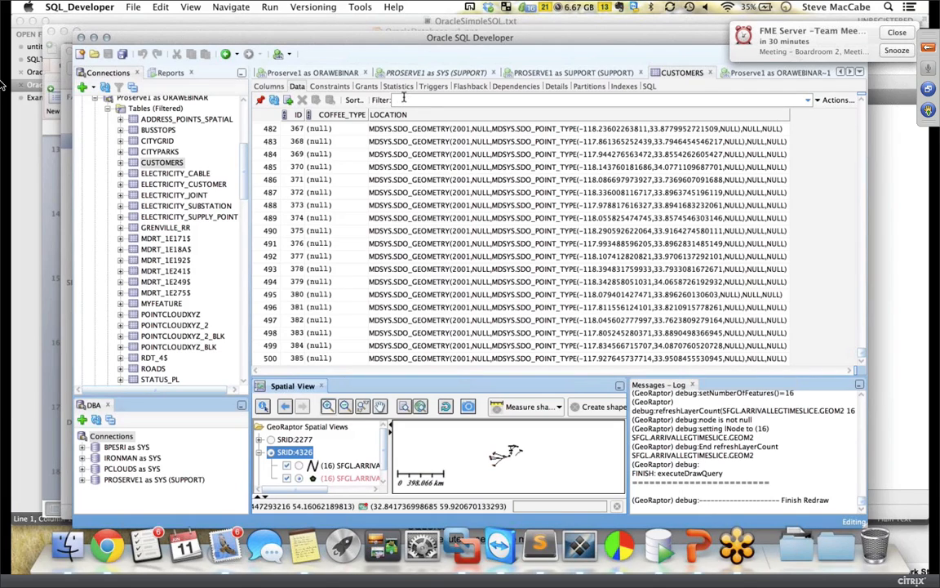
Step: Filter CUSTOMERS by 'coffee_type is not null' to list the 18 new rows, IDs 493–510
click(409, 100)
text(coffe)
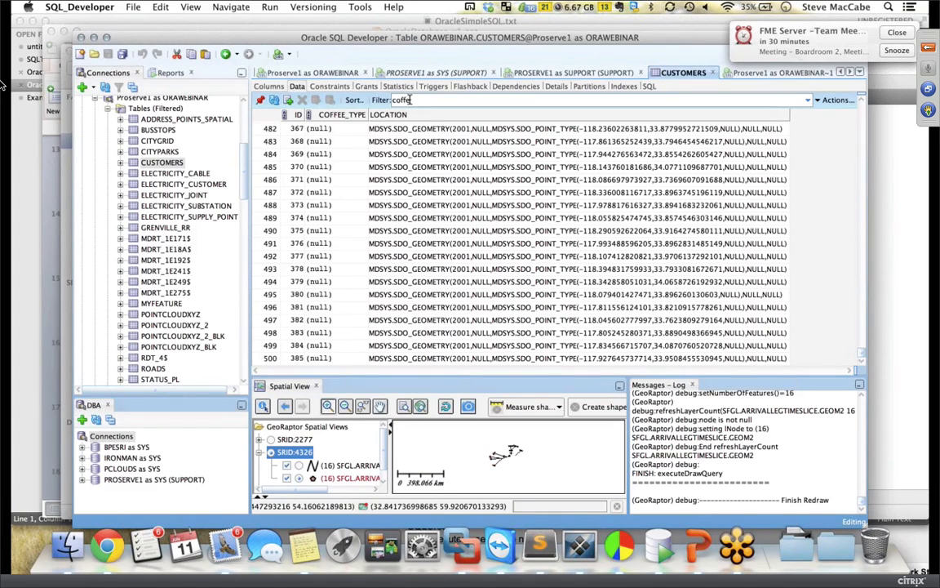
text(e_type is not null)
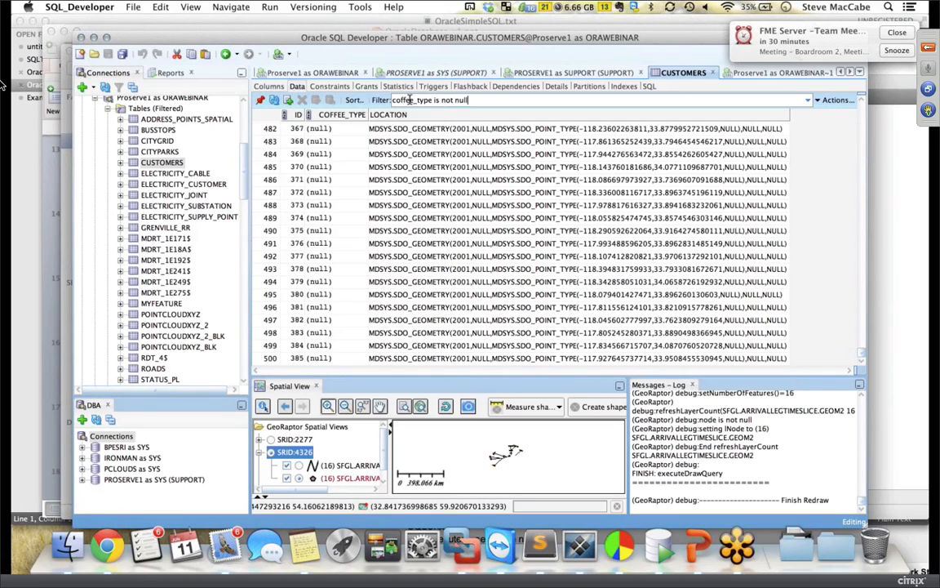
key(Return)
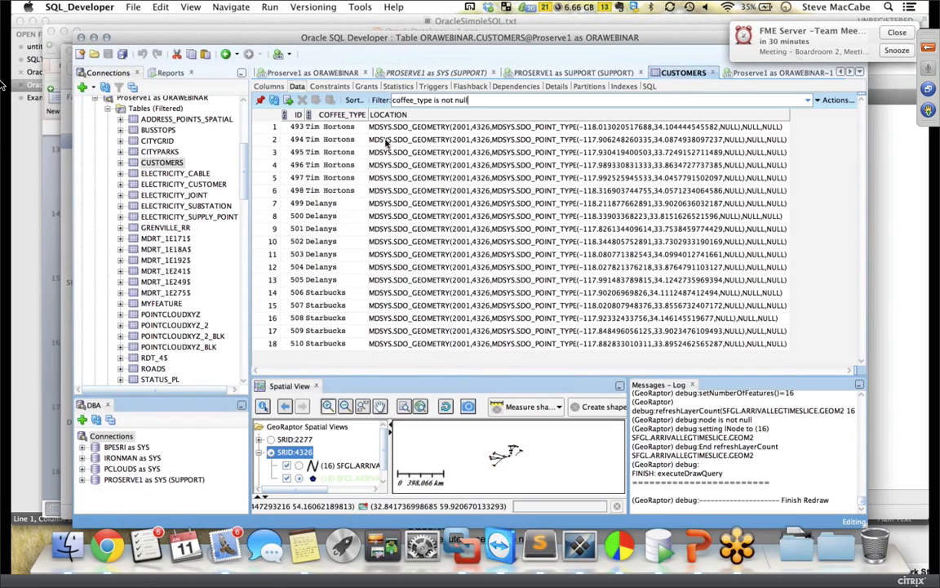
click(298, 128)
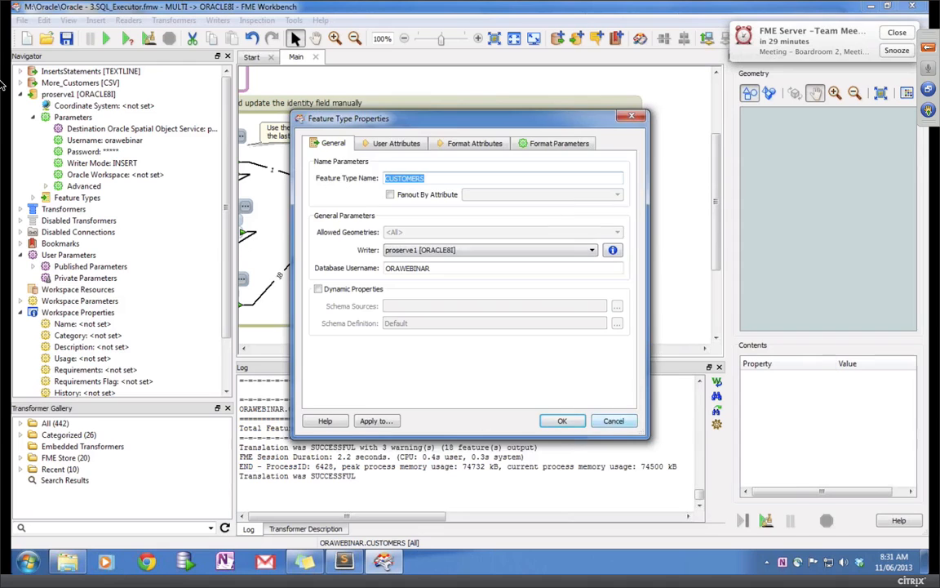
click(552, 419)
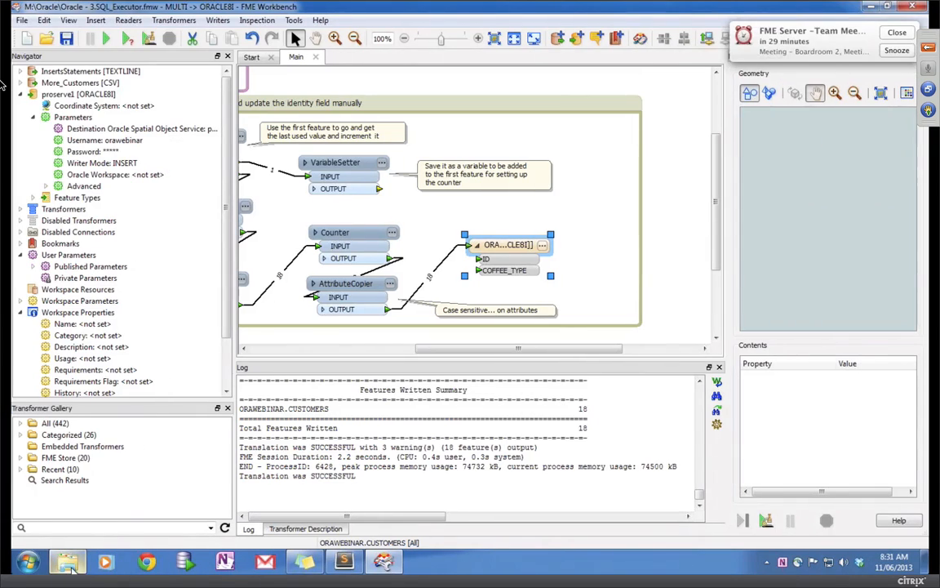
Step: Open Oracle - 4.GeometryValidator.fmw from the Oracle folder, then switch to PowerPoint
click(69, 563)
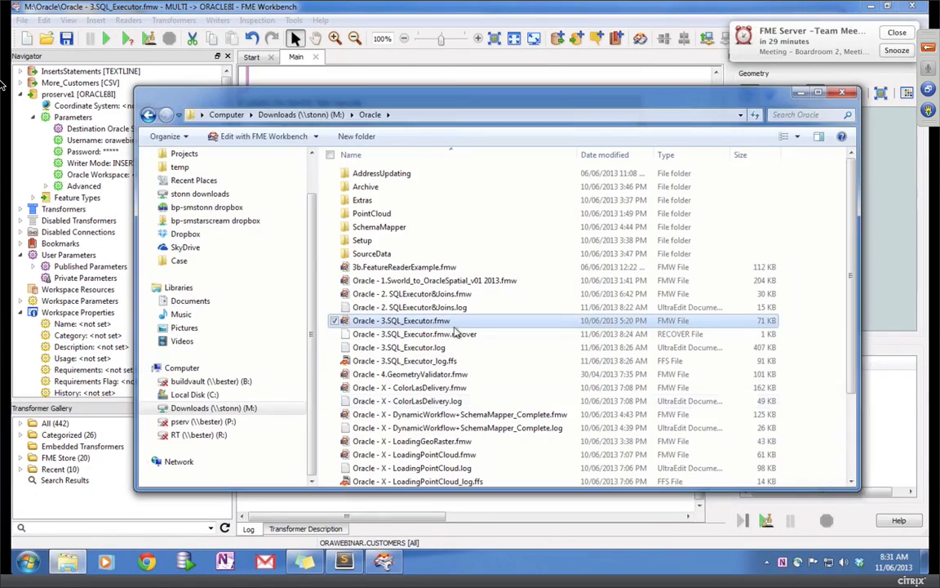
click(400, 374)
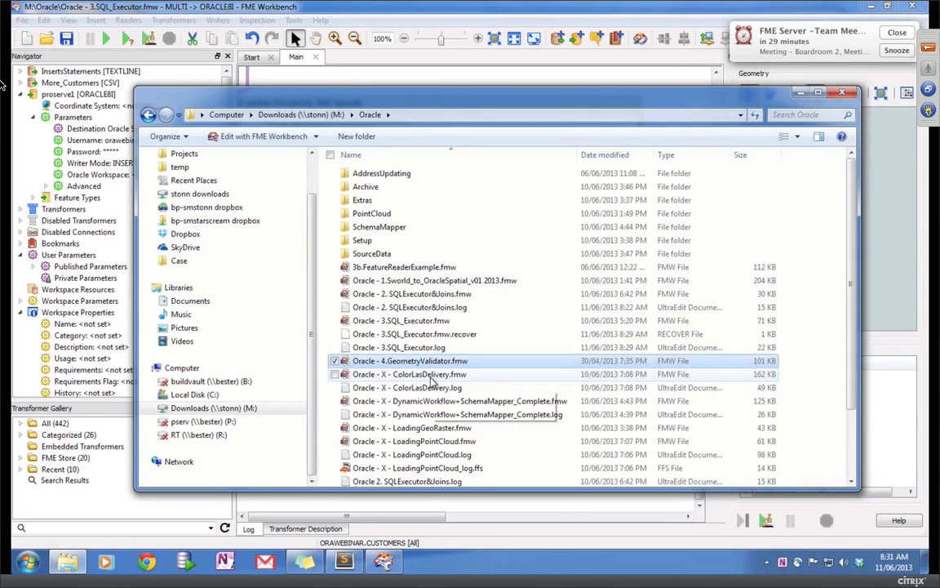
click(431, 377)
drag(462, 388, 391, 256)
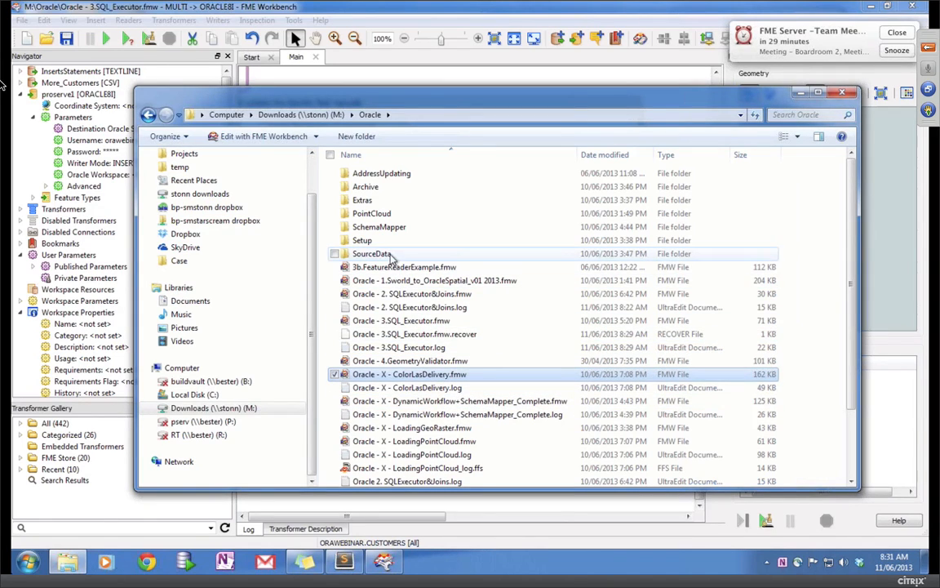
click(410, 365)
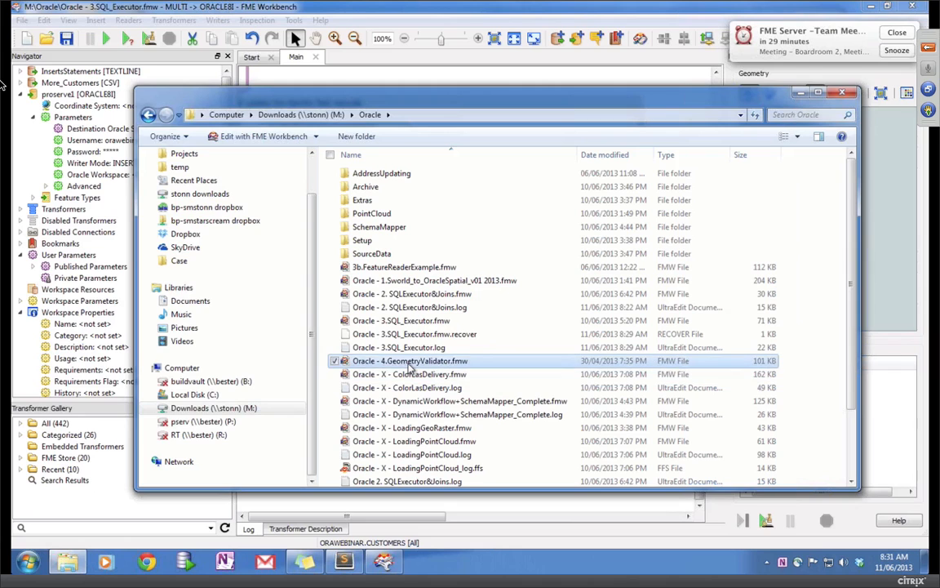
double_click(410, 365)
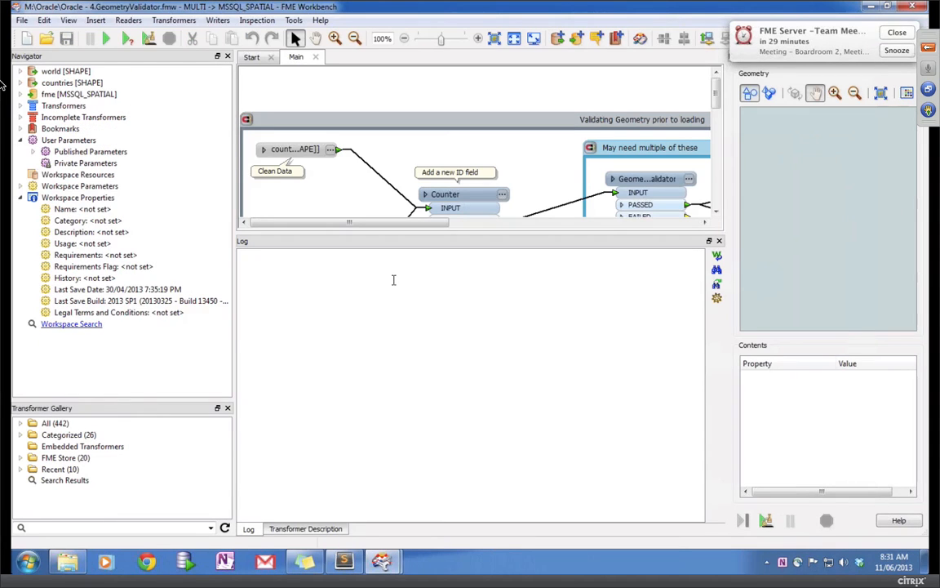
key(super+Tab)
key(super+Tab)
key(super+Tab)
key(super+Tab)
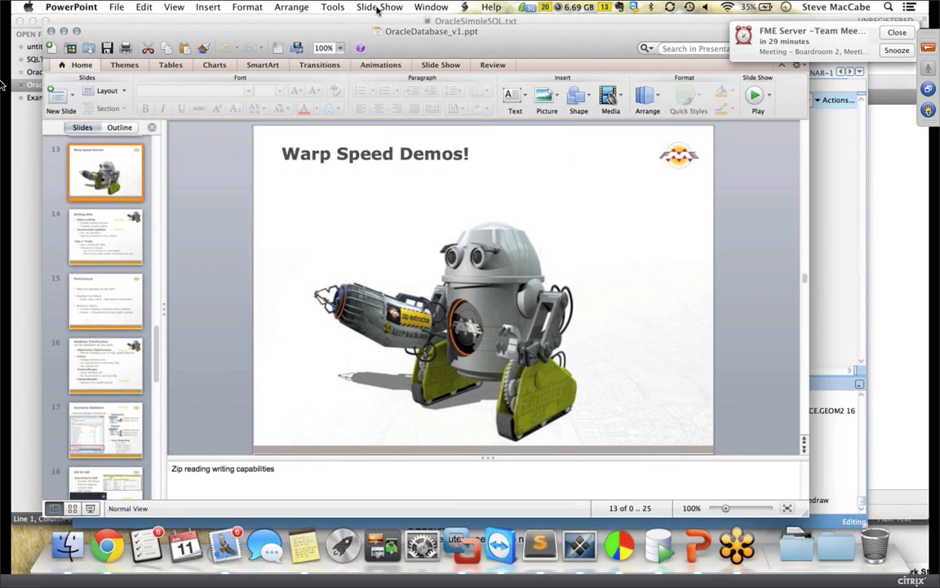
Step: Play OracleDatabase_v1.ppt from the current slide and step through slides back to Writing Data
click(379, 7)
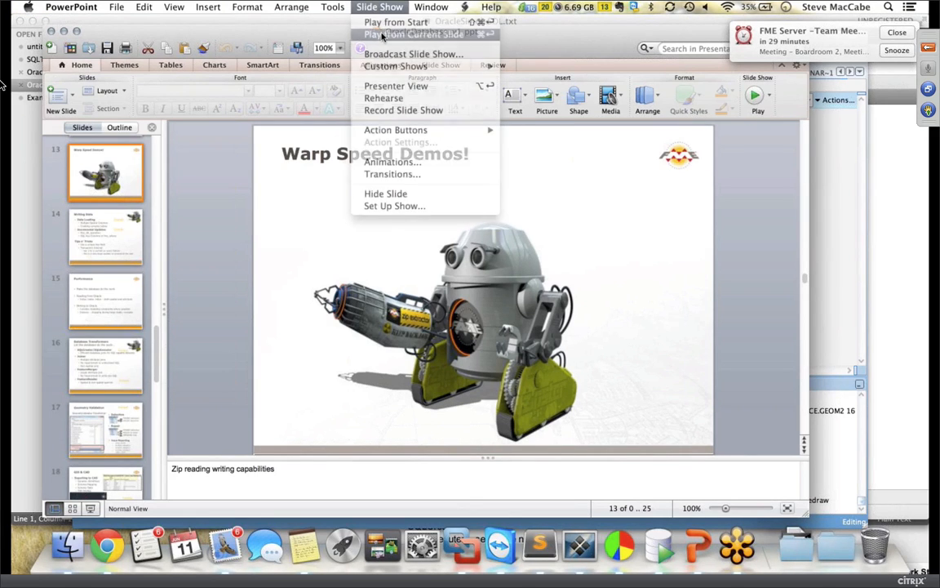
click(381, 36)
click(381, 37)
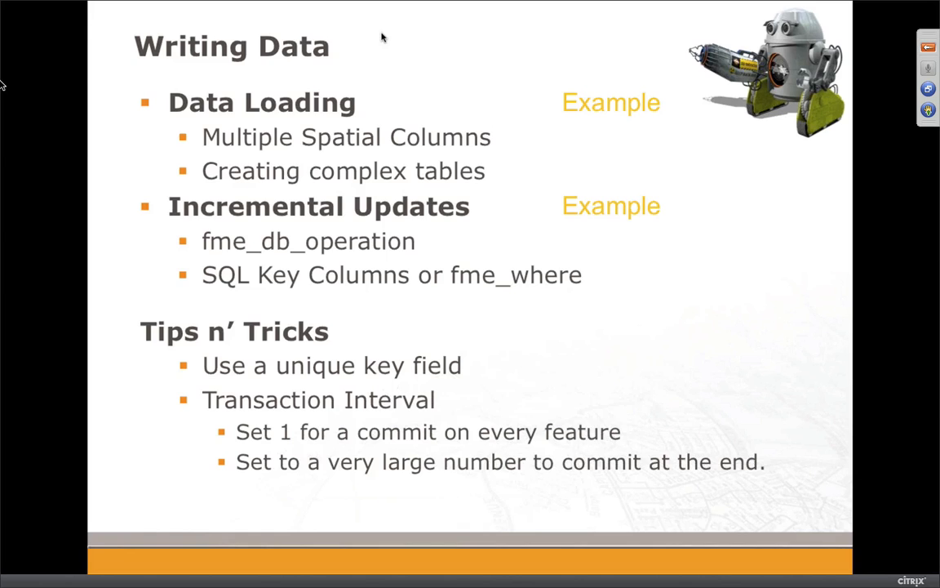
key(Right)
key(Left)
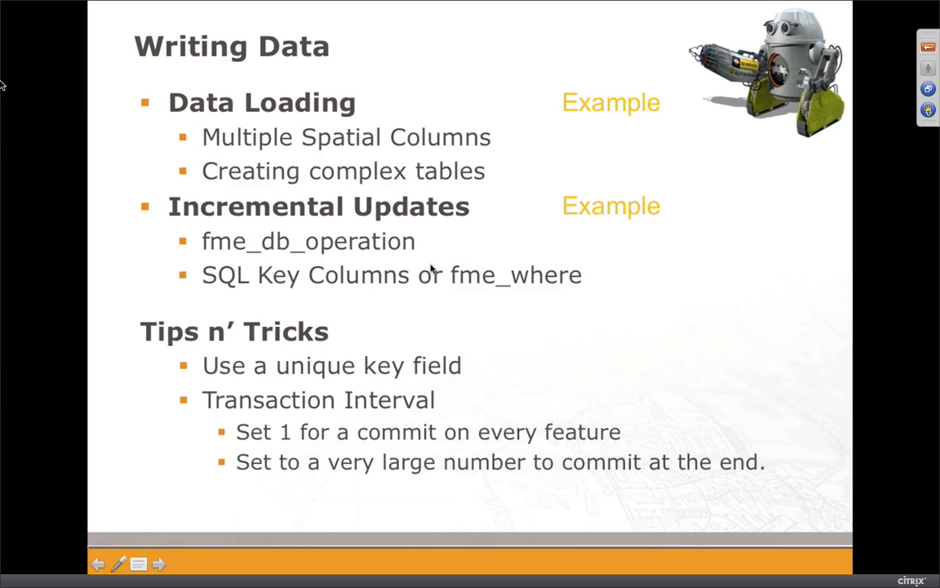
key(Right)
key(Right)
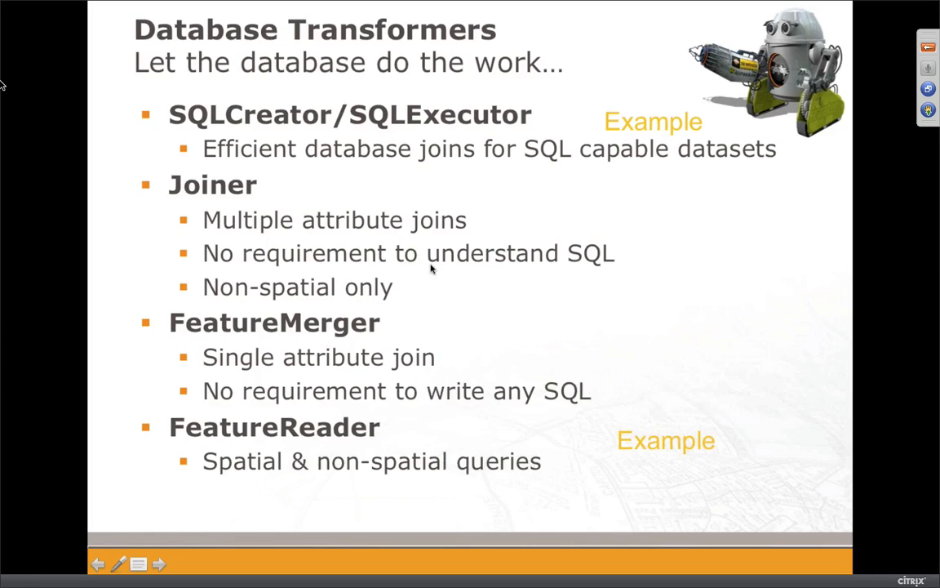
key(Right)
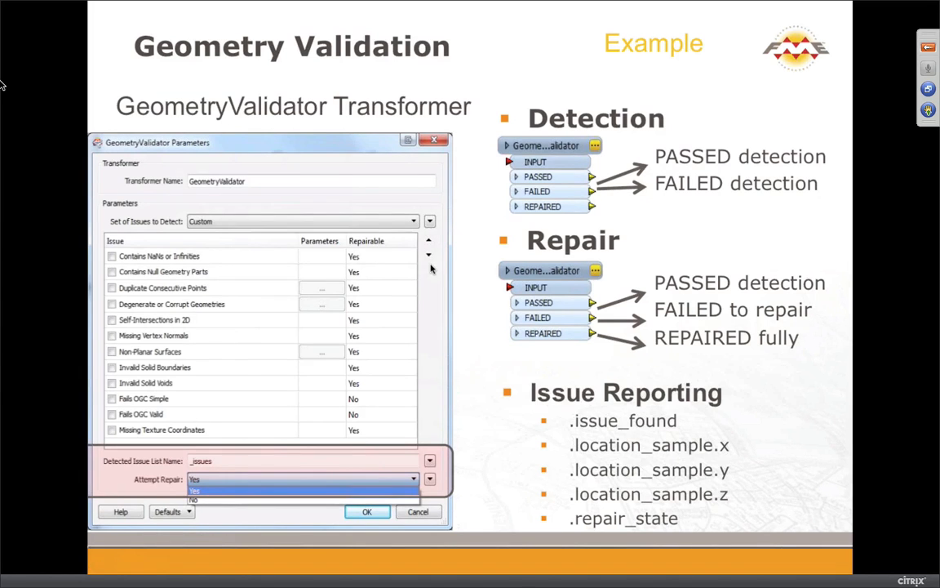
key(Left)
key(Left)
key(Left)
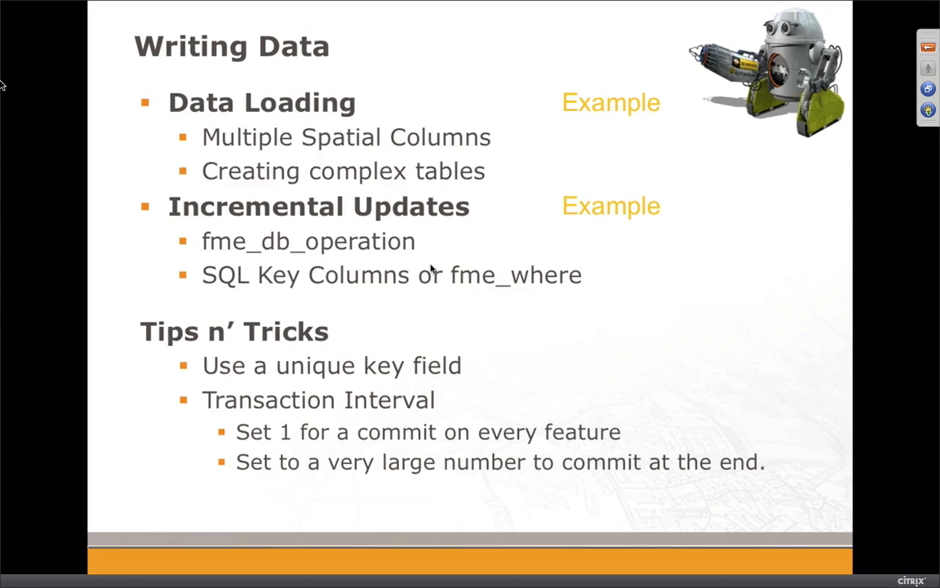
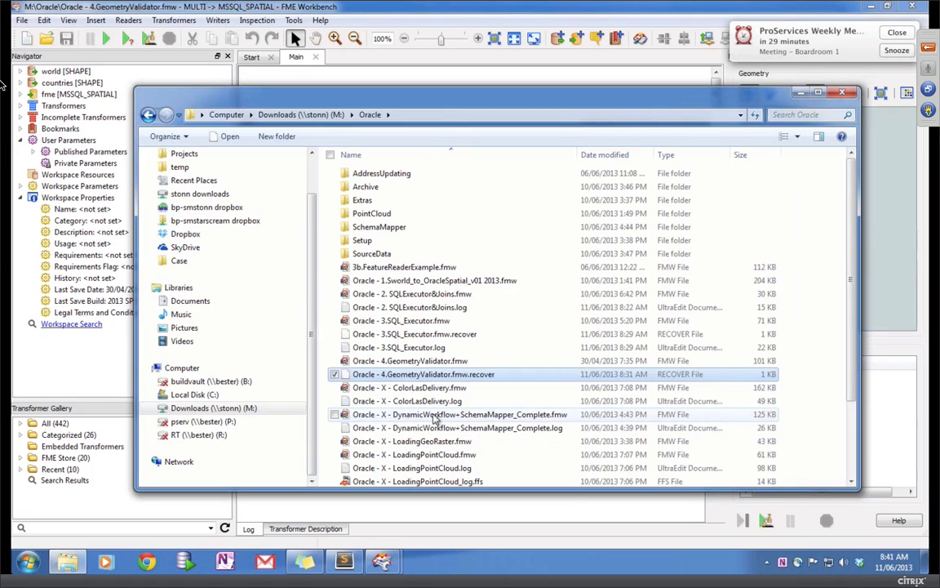
Step: Launch Oracle - X - DynamicWorkflow+SchemaMapper_Complete.fmw from Explorer and close the meeting reminder popup
click(391, 415)
click(391, 415)
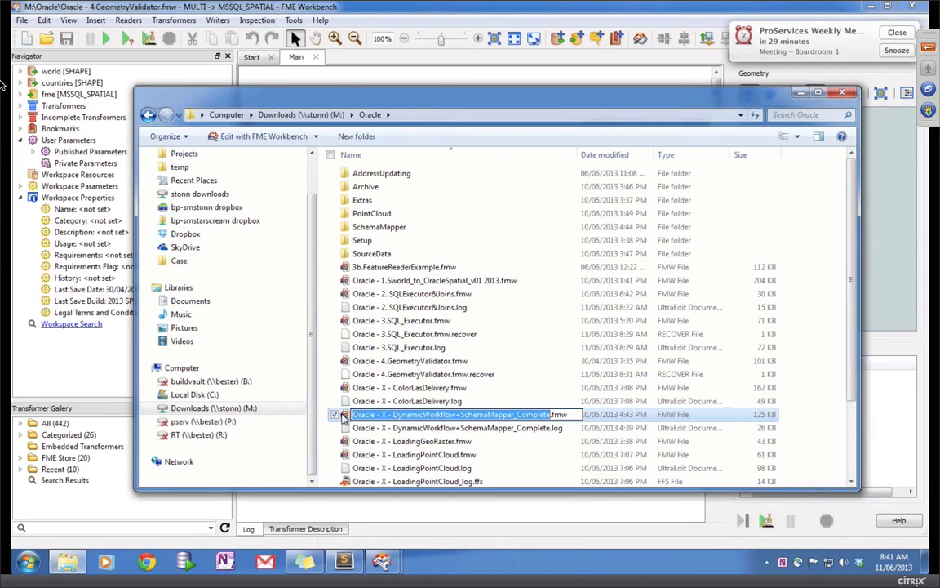
double_click(343, 415)
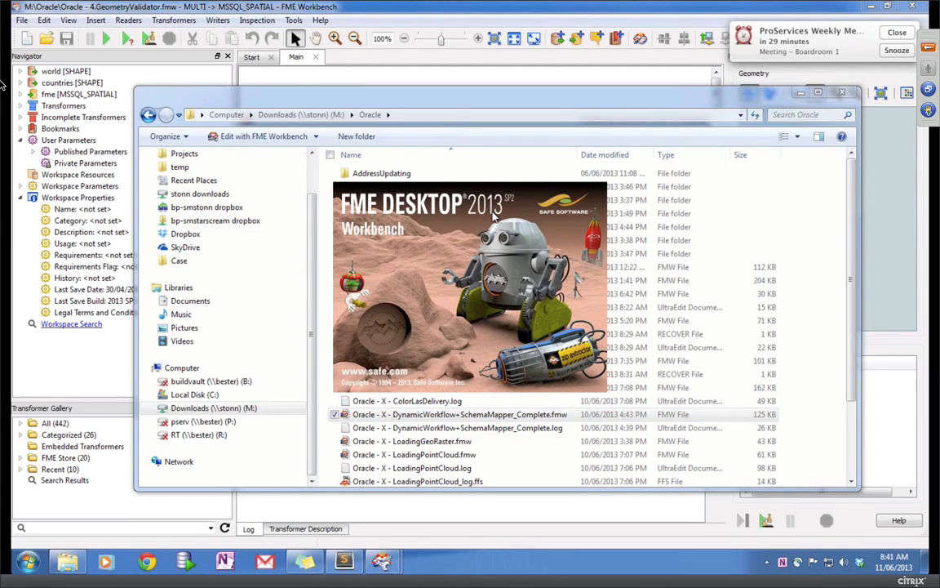
click(892, 33)
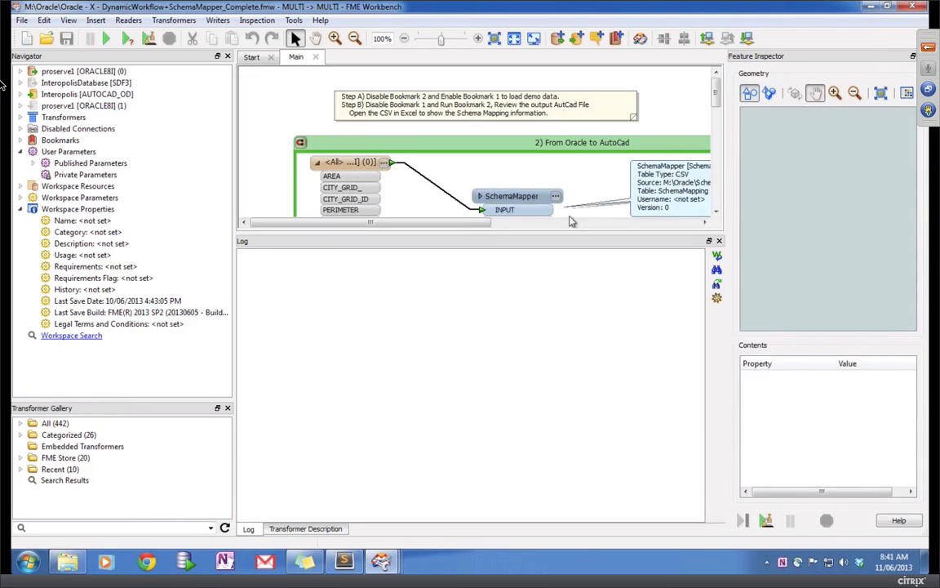
Step: Enlarge the canvas, inspect the SchemaMapper's CSV dataset parameter, and bring the Oracle folder forward
drag(482, 231, 493, 404)
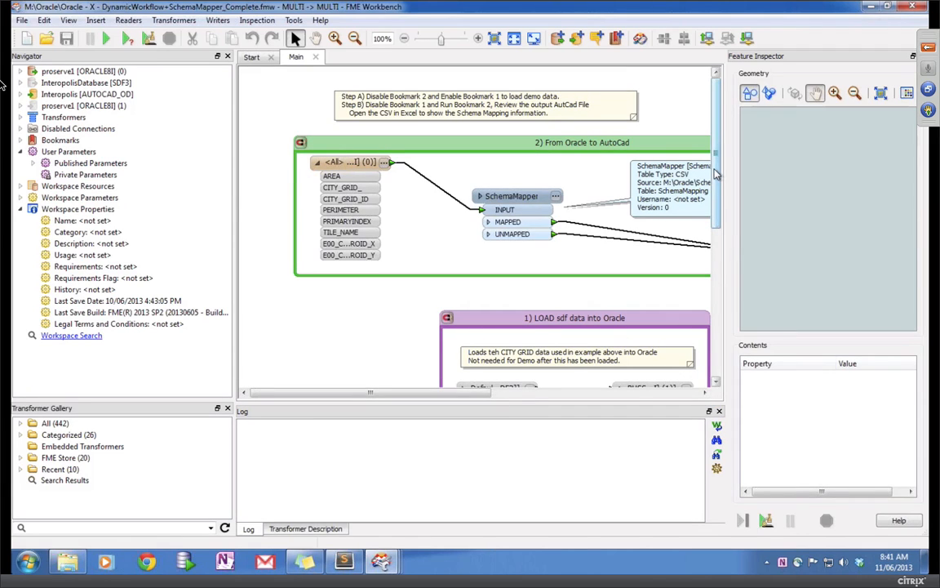
scroll(716, 177, down, 1)
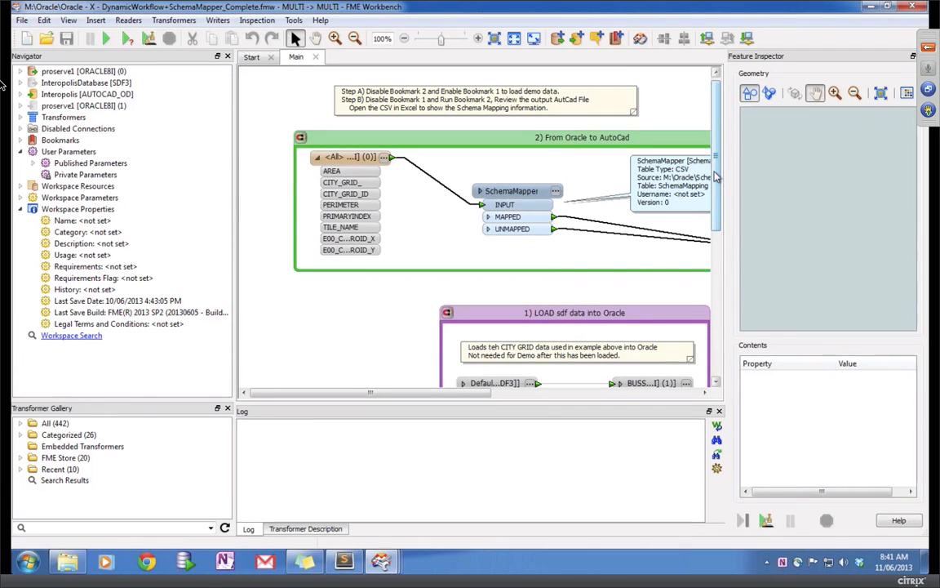
mouse_move(716, 176)
mouse_down()
mouse_move(720, 263)
mouse_move(725, 166)
mouse_up()
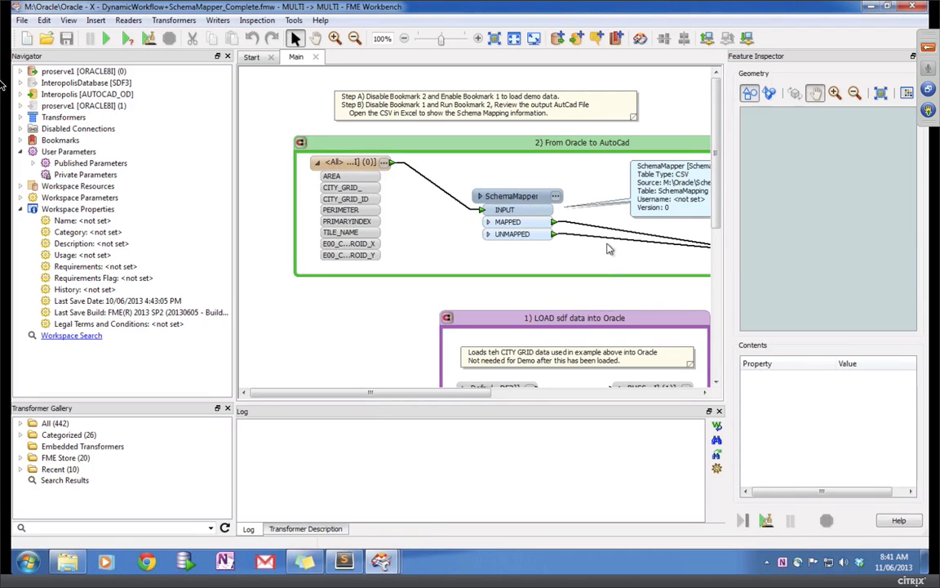
click(557, 198)
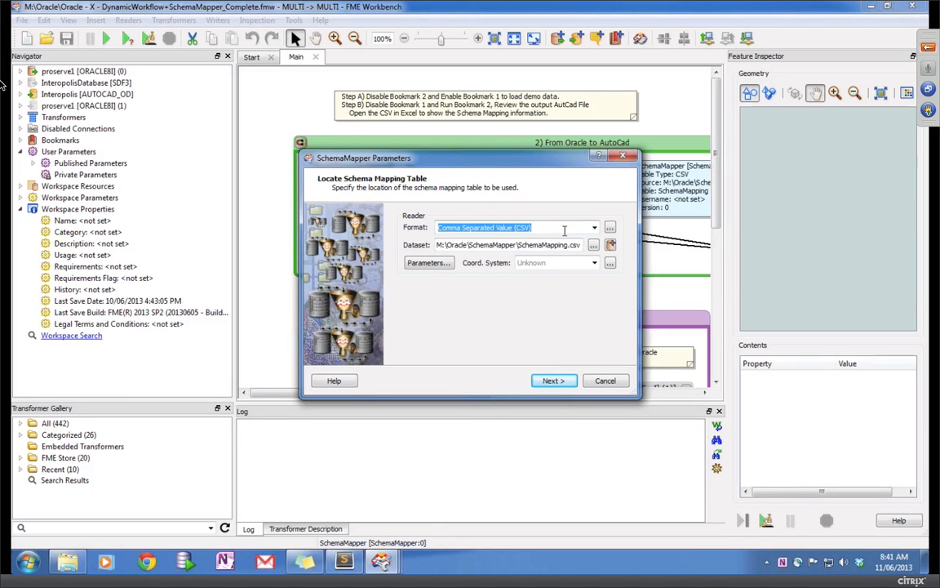
click(593, 244)
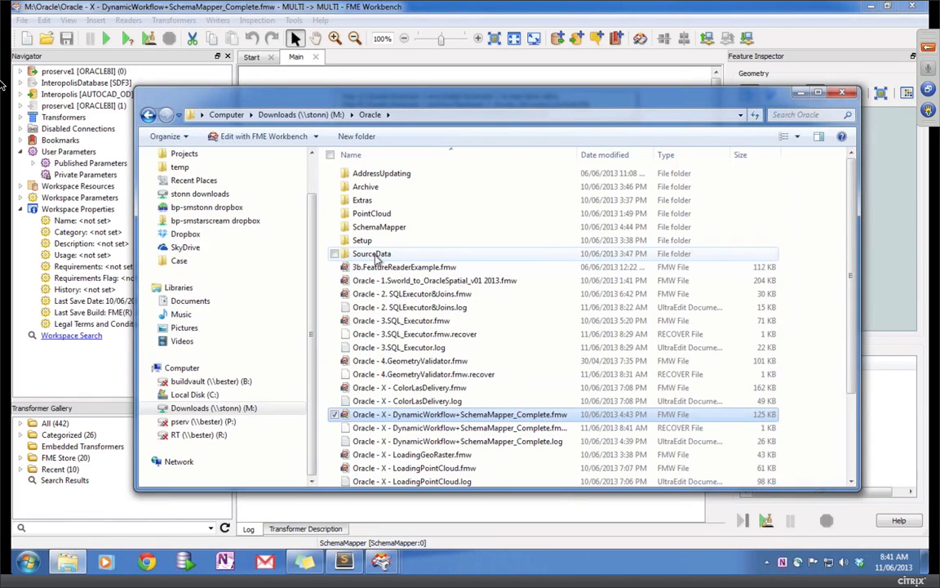
Step: Open SchemaMapping.csv from the SchemaMapper subfolder in Excel
key(alt+Tab)
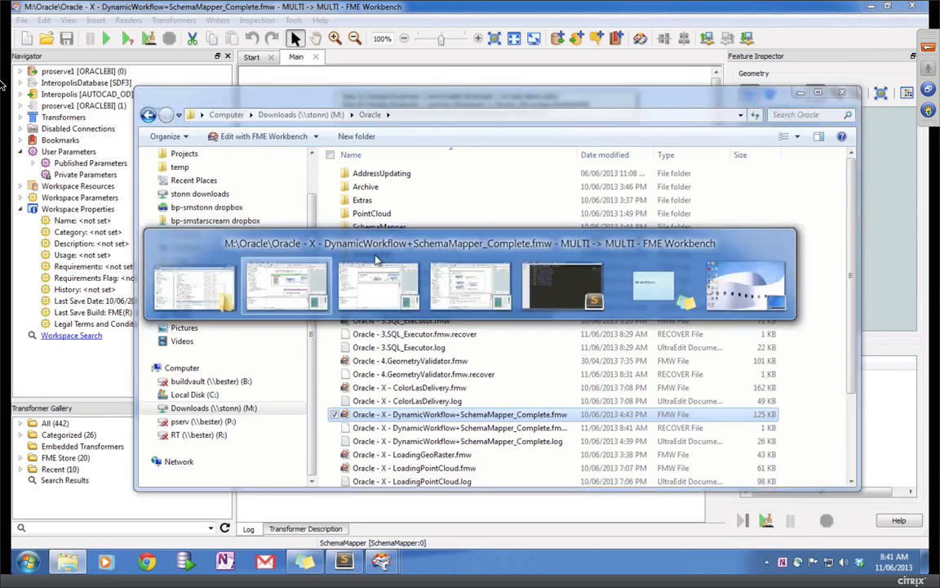
key(alt+Tab)
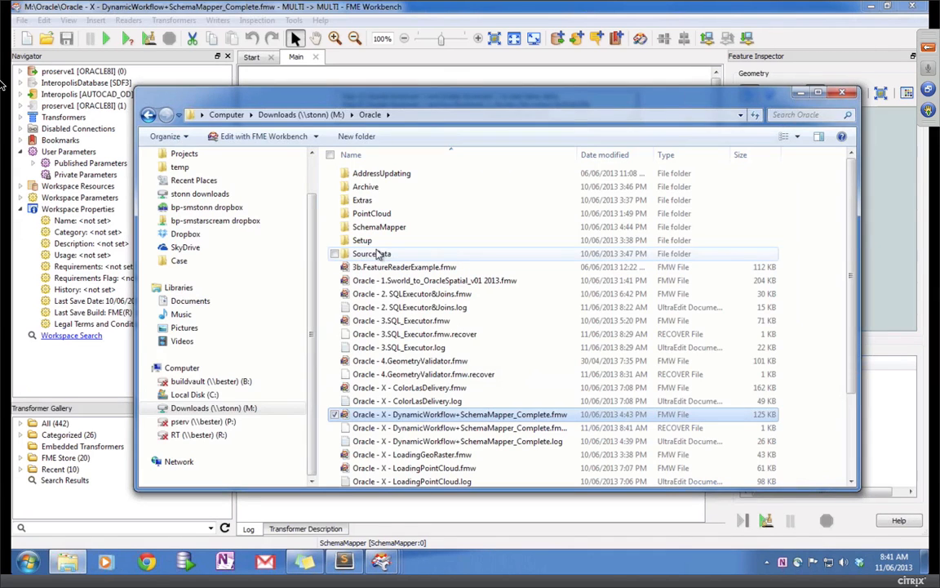
double_click(400, 231)
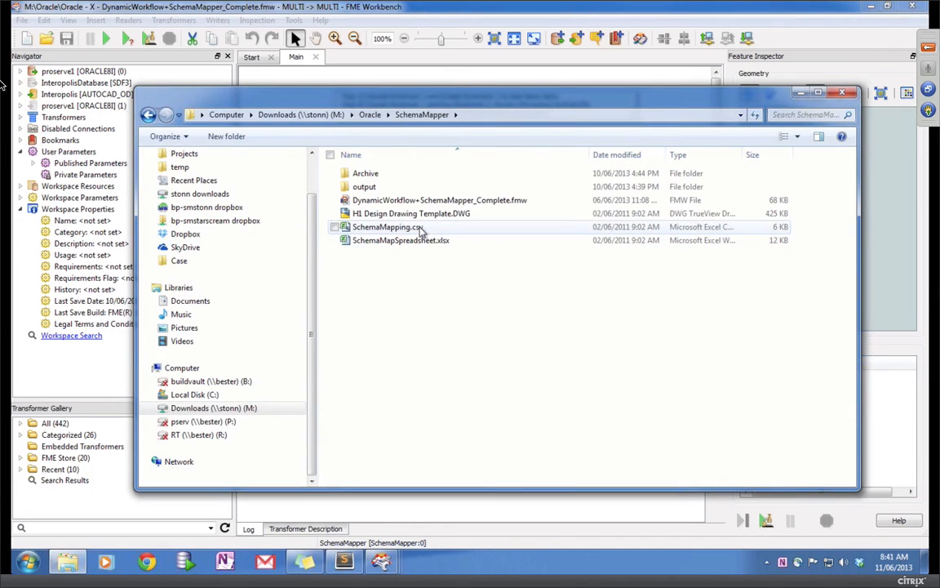
click(418, 229)
right_click(420, 228)
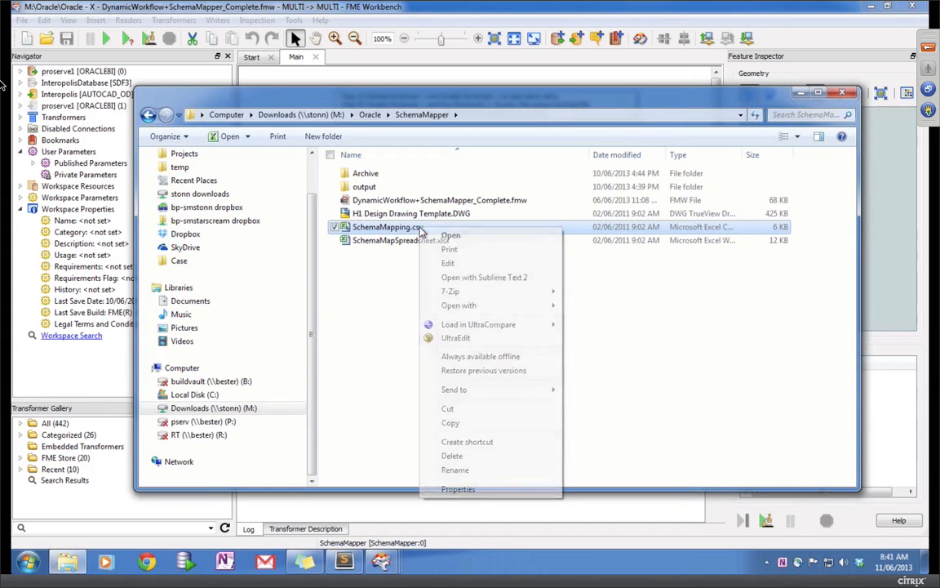
click(390, 233)
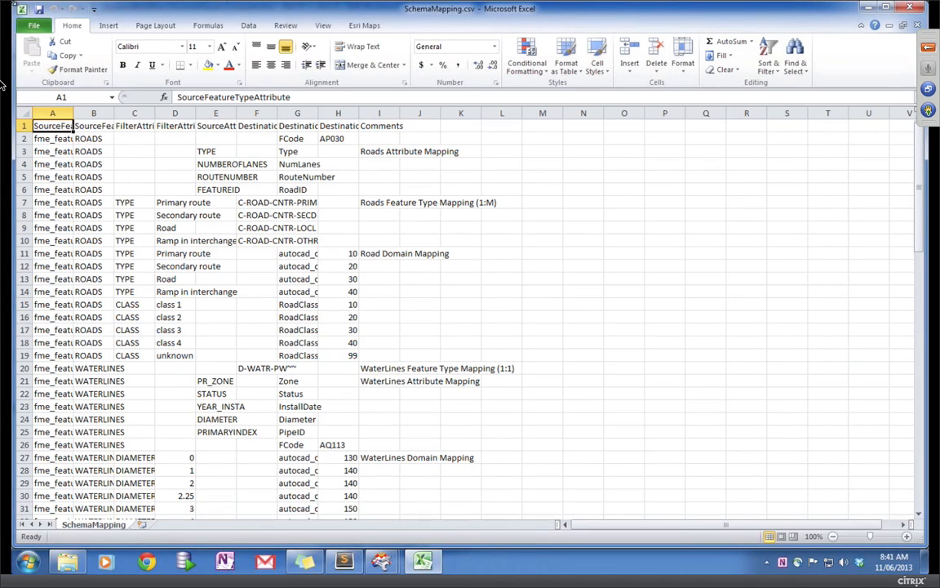
Step: Autofit spreadsheet columns A and B to their SourceFeatureTypeAttribute and other headings
double_click(73, 114)
double_click(193, 115)
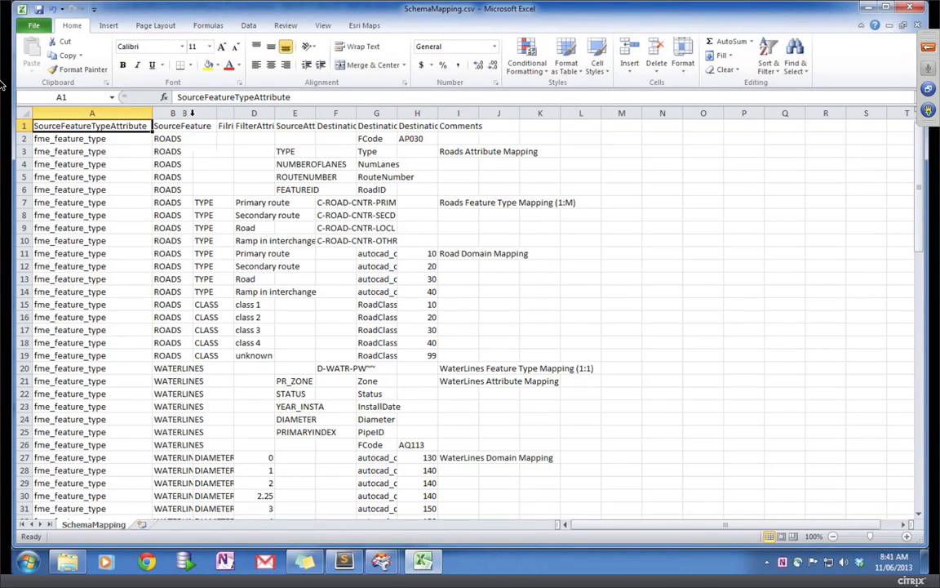
key(alt+Tab)
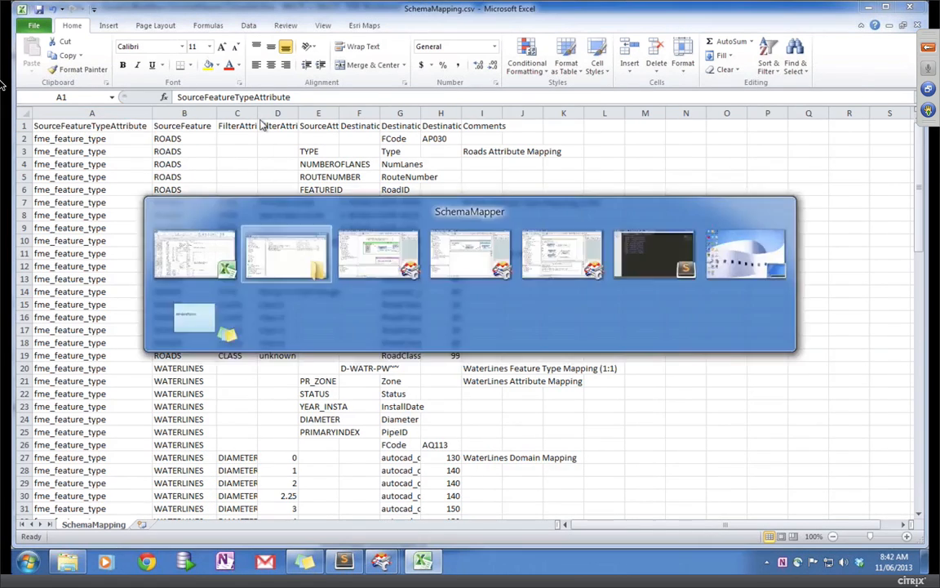
key(alt+Tab)
key(Tab)
key(alt+Tab)
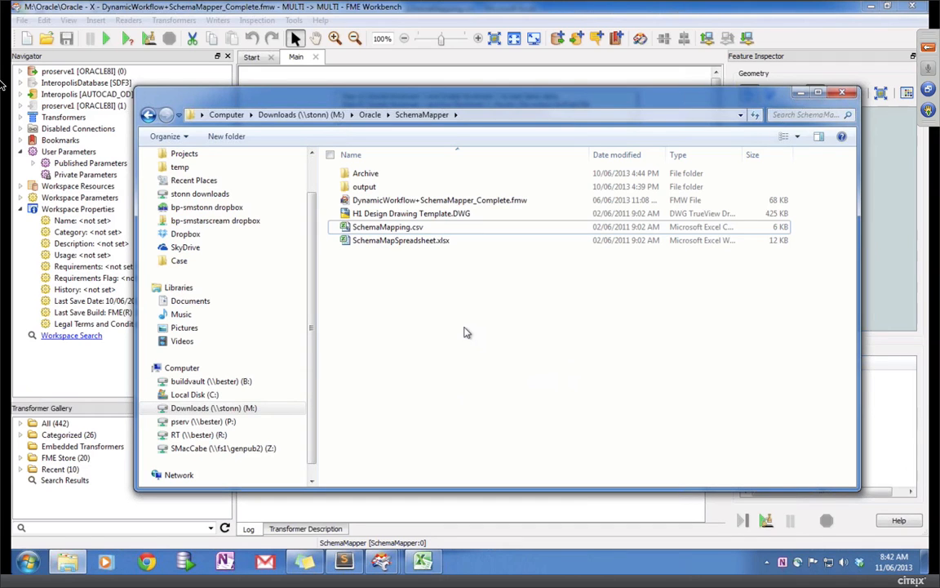
key(alt+Tab)
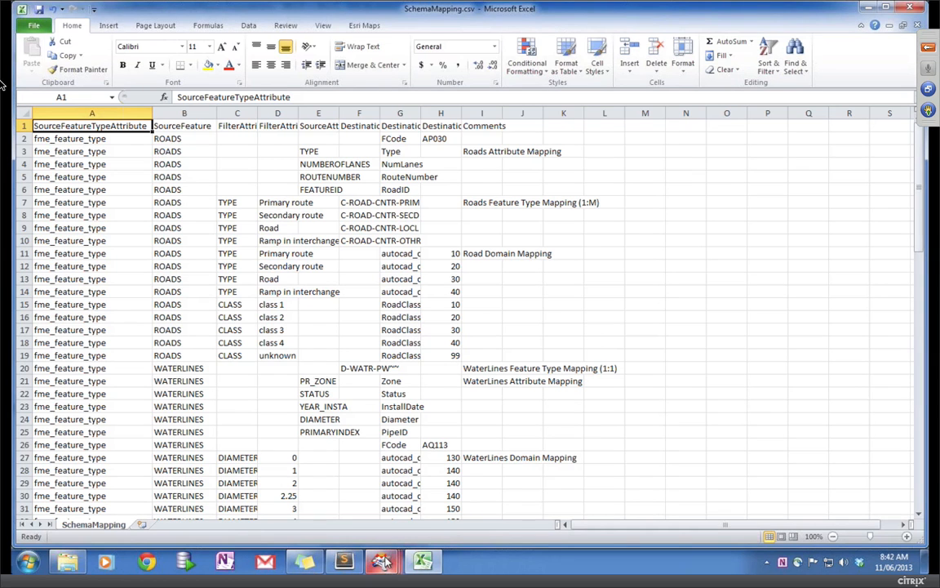
Step: Close the 4.GeometryValidator workspace and return to the SchemaMapper Parameters dialog
mouse_move(381, 562)
mouse_move(384, 482)
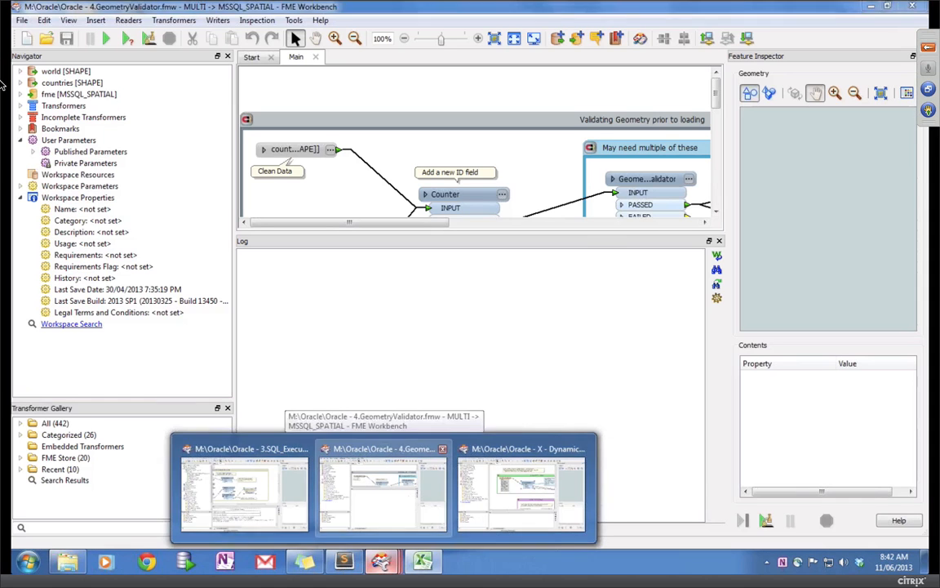
click(396, 498)
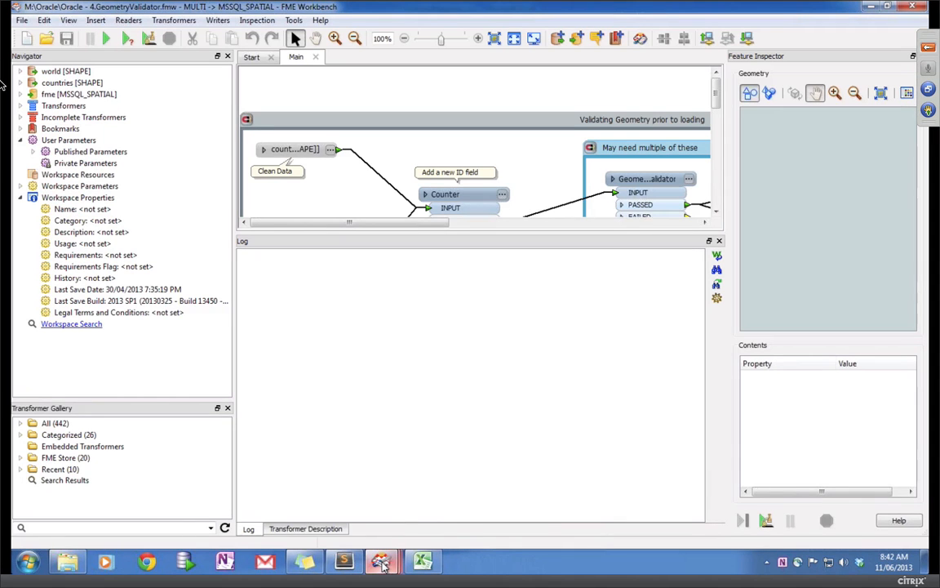
mouse_move(381, 561)
click(912, 7)
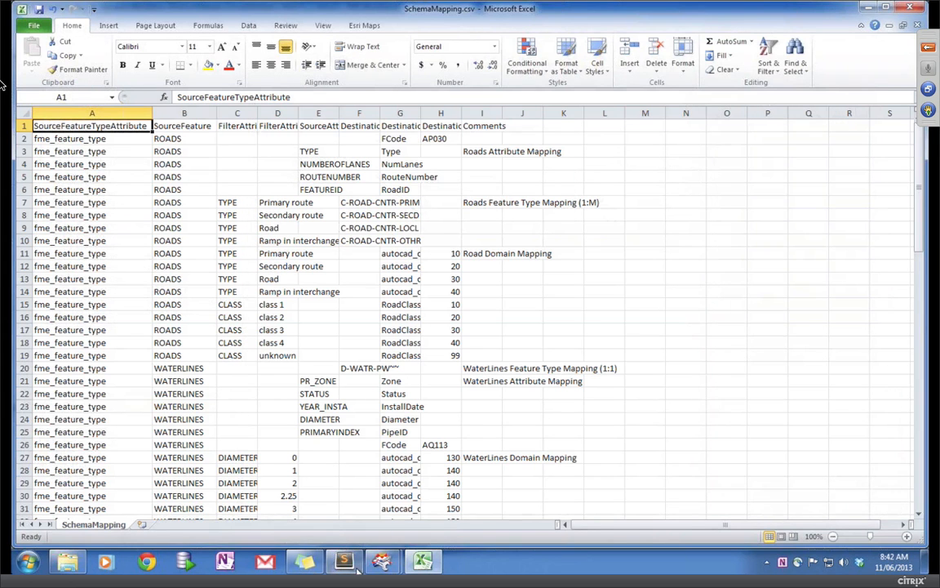
mouse_move(387, 565)
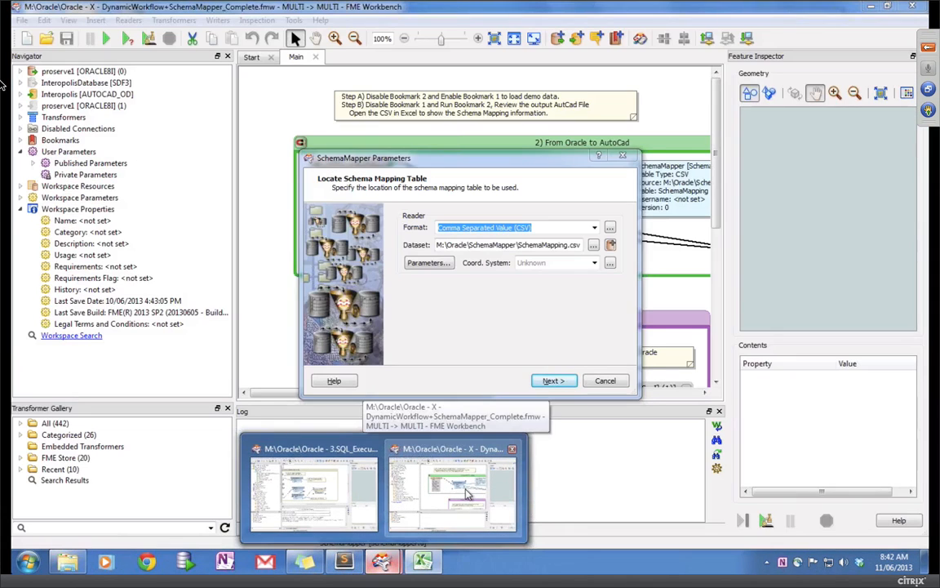
click(468, 493)
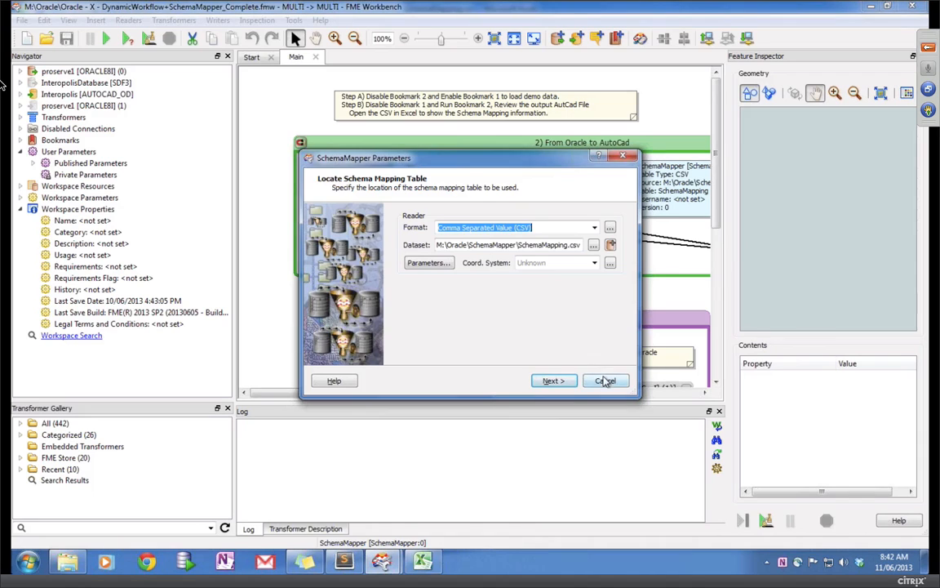
Step: Cancel SchemaMapper parameters and review the Oracle reader's feature types: BUSSTOPS, CITYGRID, CITYPARKS, unchanged
click(605, 380)
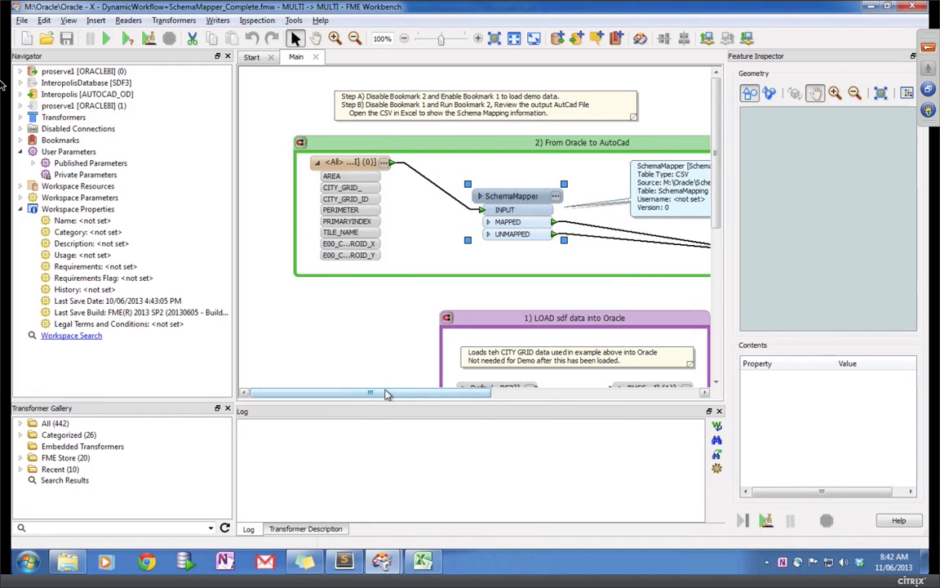
drag(387, 393, 396, 414)
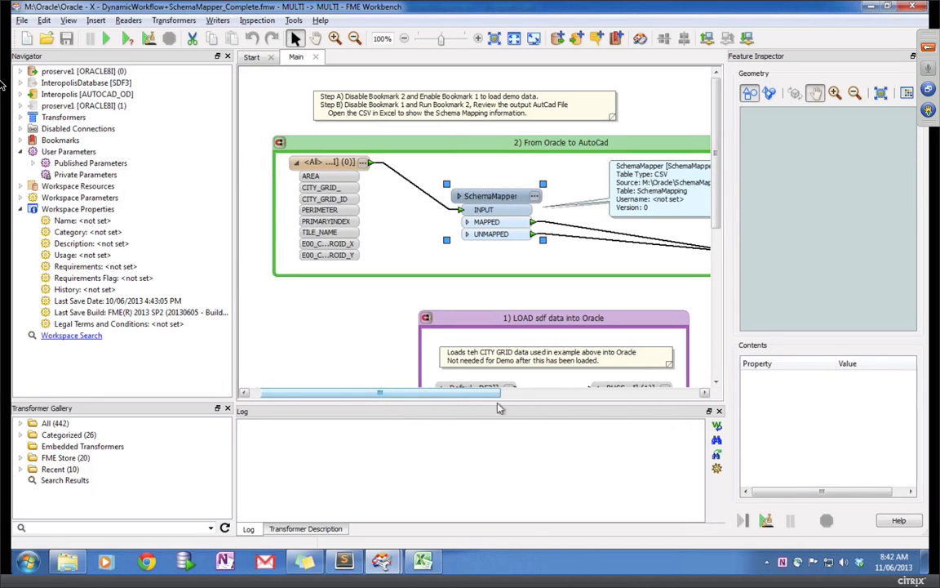
drag(427, 392, 411, 413)
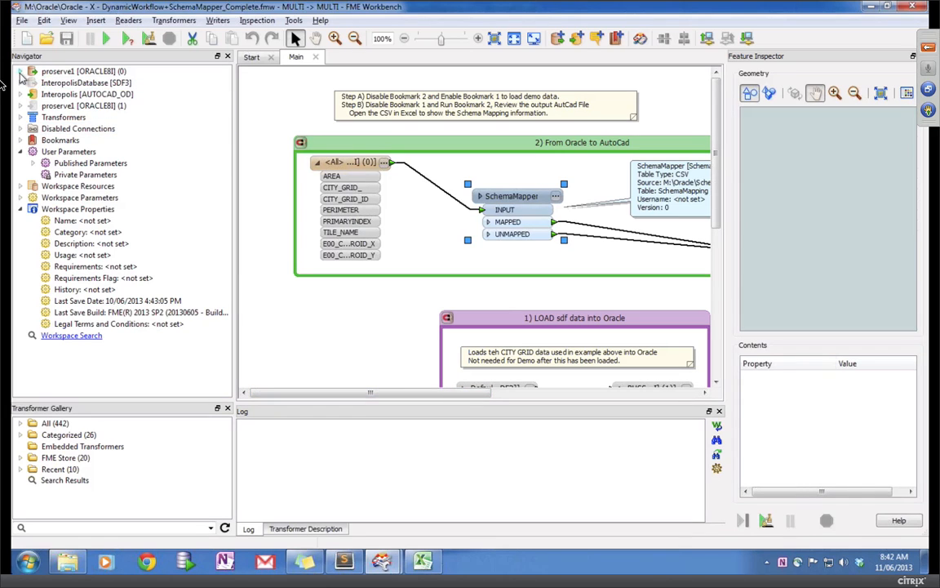
click(21, 72)
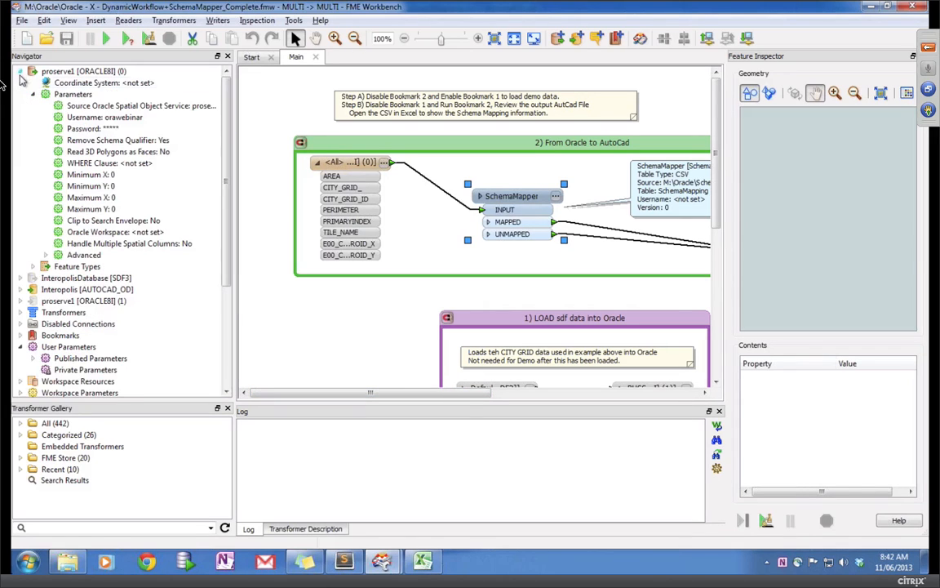
click(46, 255)
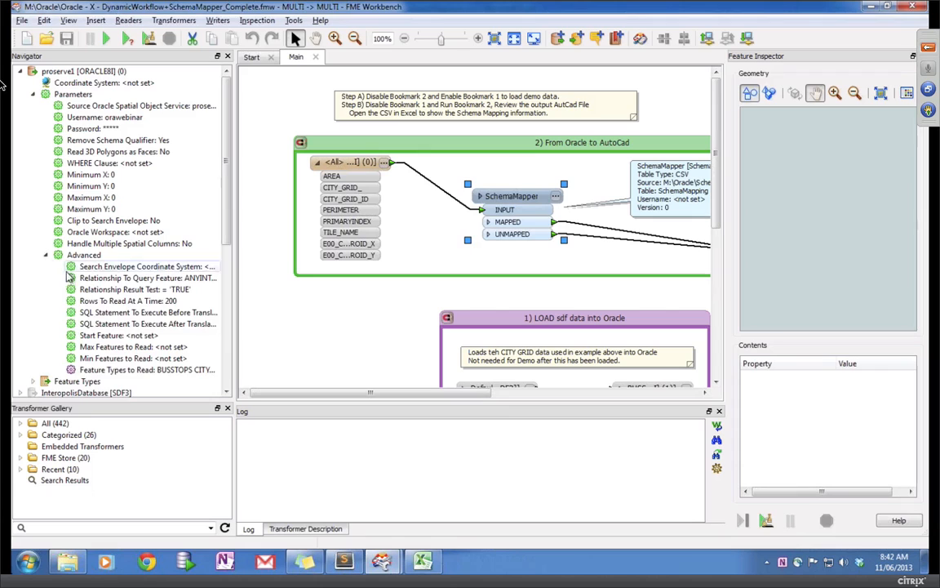
double_click(139, 371)
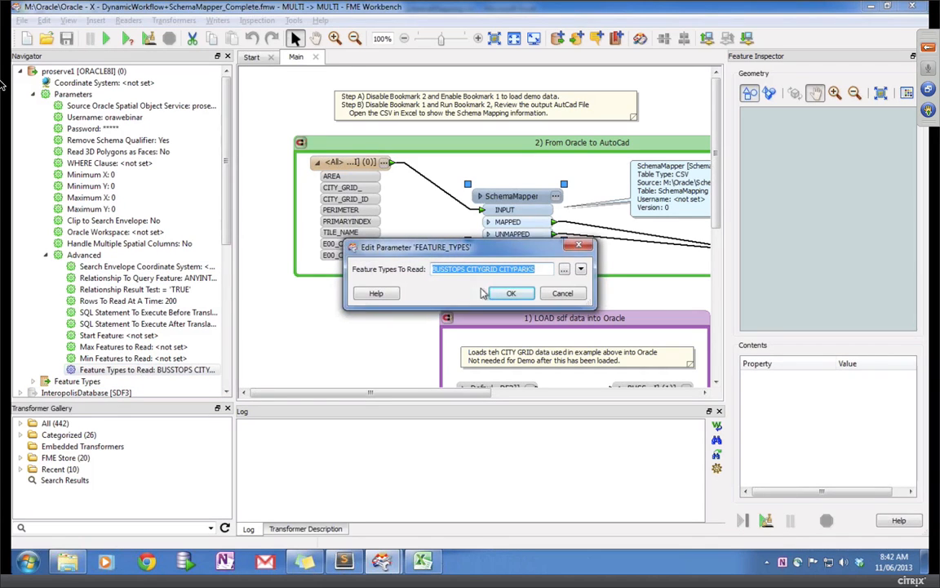
click(564, 272)
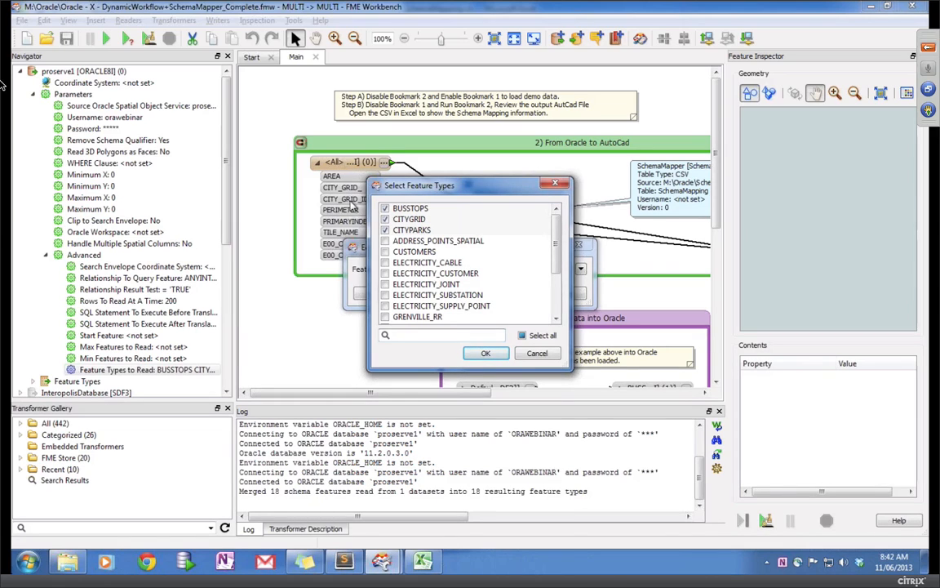
click(538, 359)
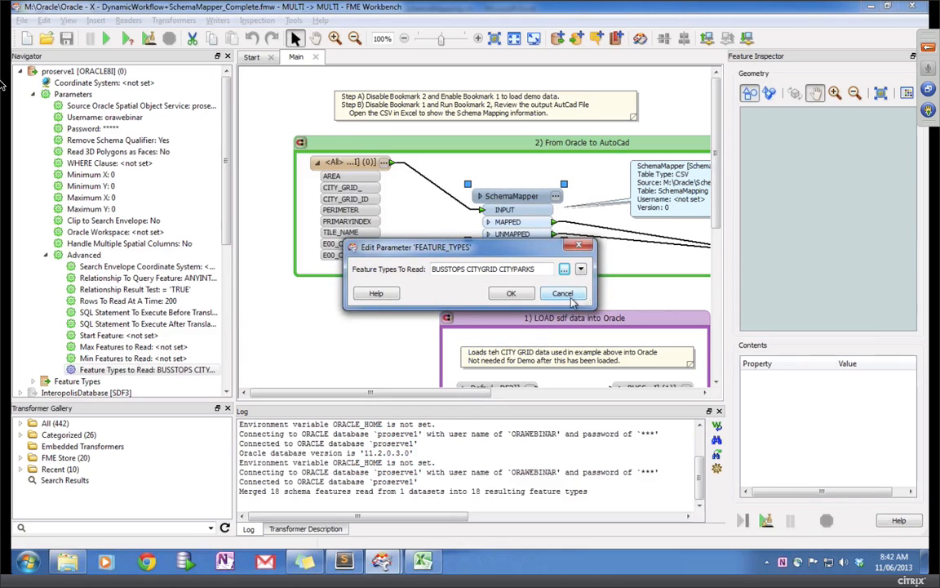
click(562, 292)
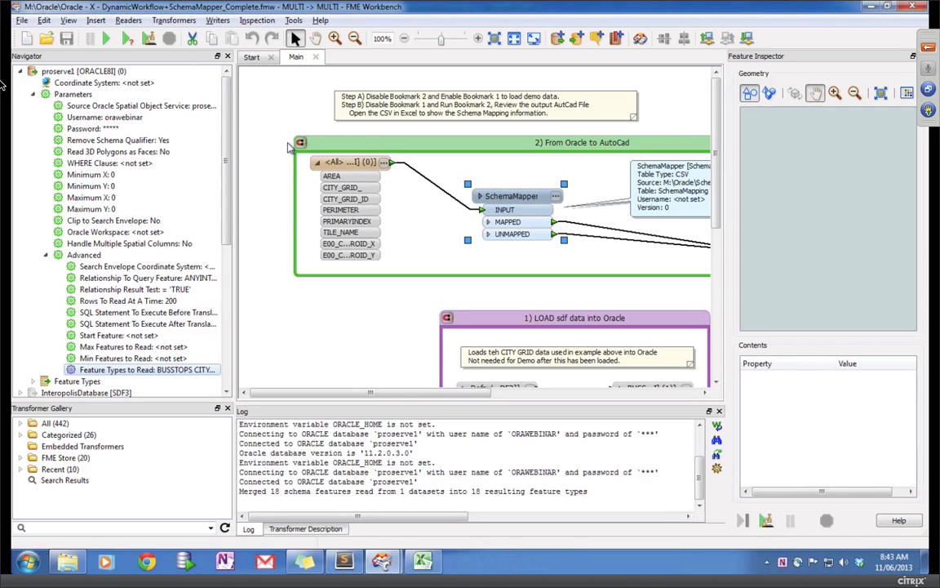
click(359, 165)
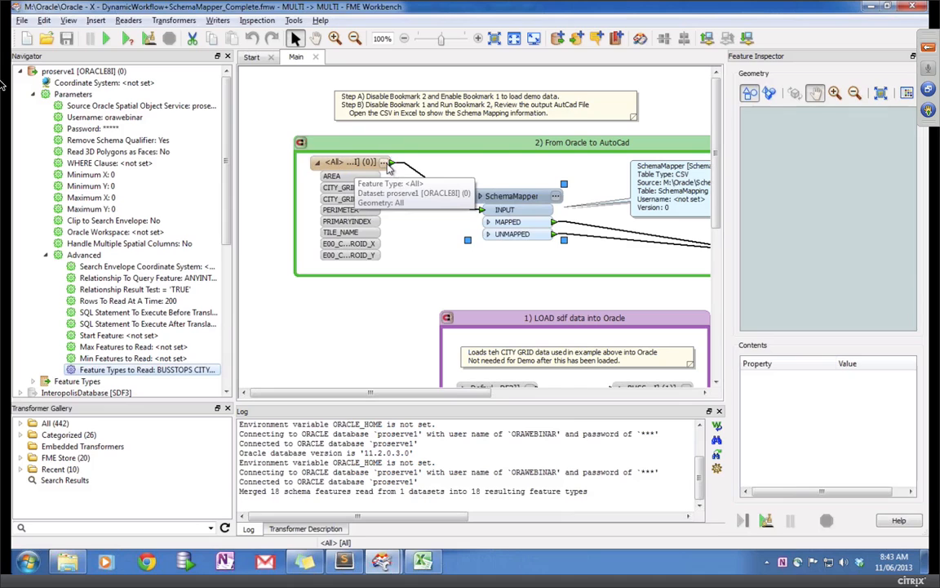
Step: Rearrange the SchemaMapper and DYNA writer nodes, then read SchemaMapping.csv, which crashes Workbench
drag(547, 197, 522, 190)
click(520, 190)
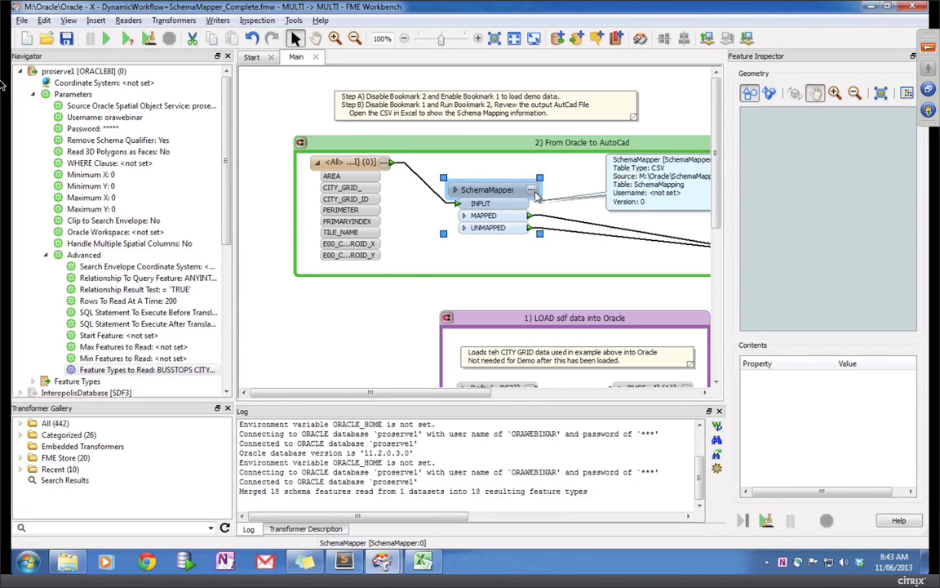
click(531, 190)
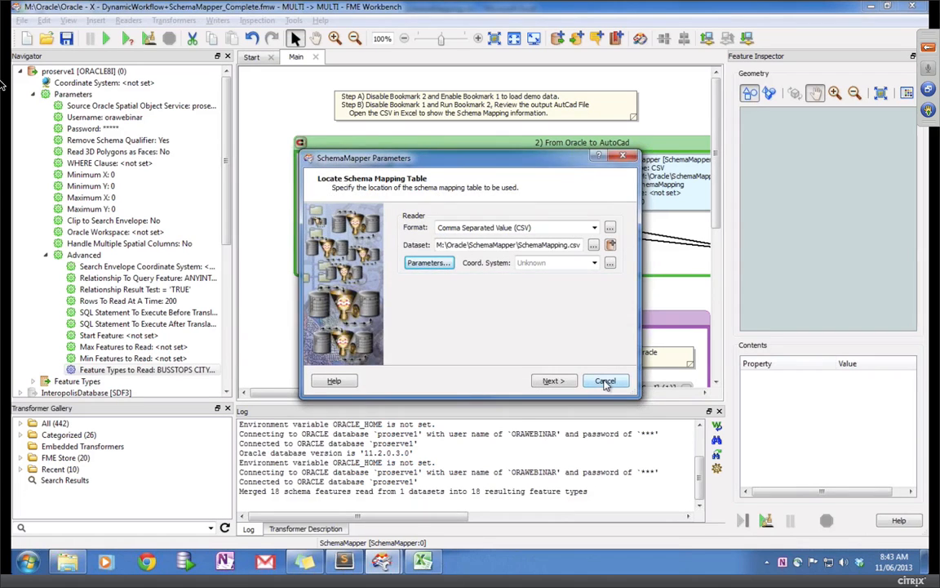
click(606, 382)
drag(472, 396, 584, 397)
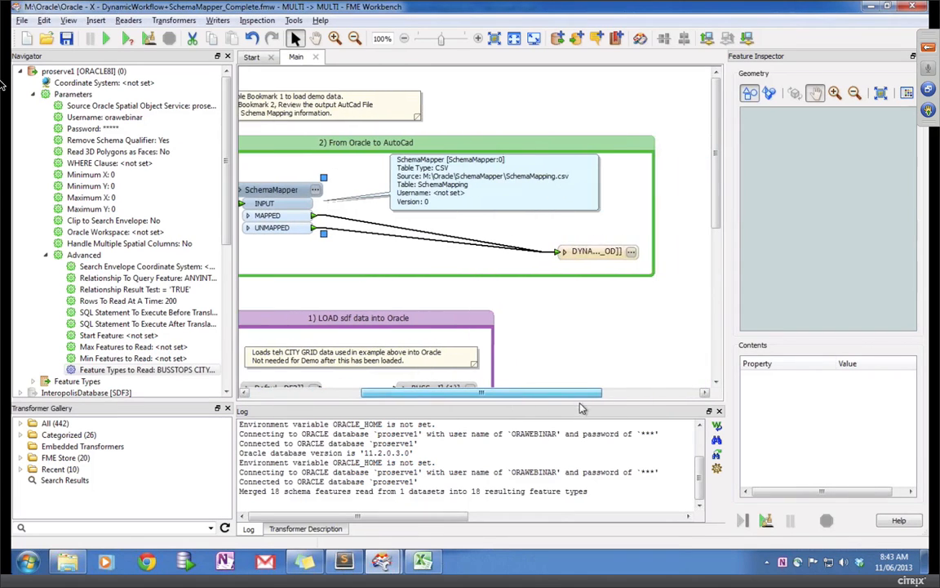
drag(602, 254, 545, 246)
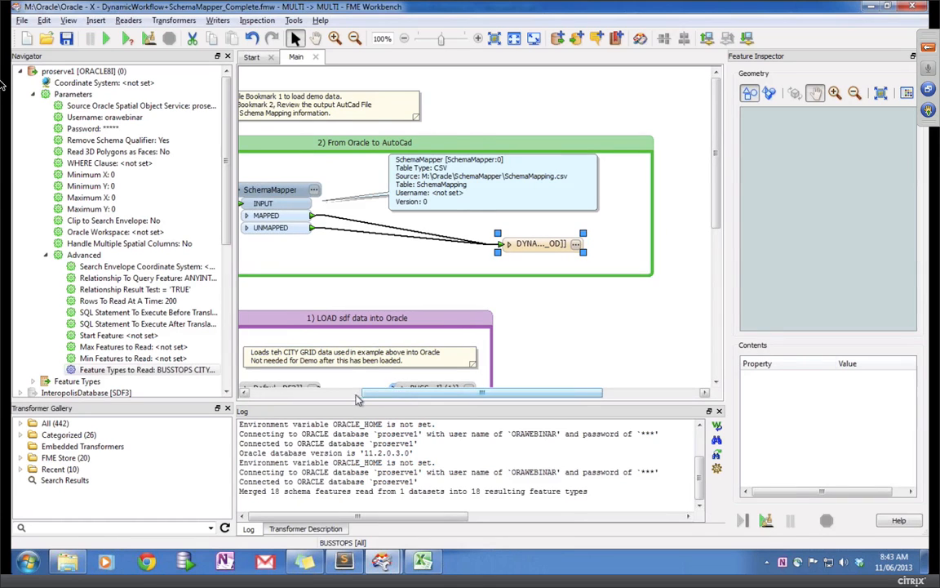
drag(396, 393, 333, 393)
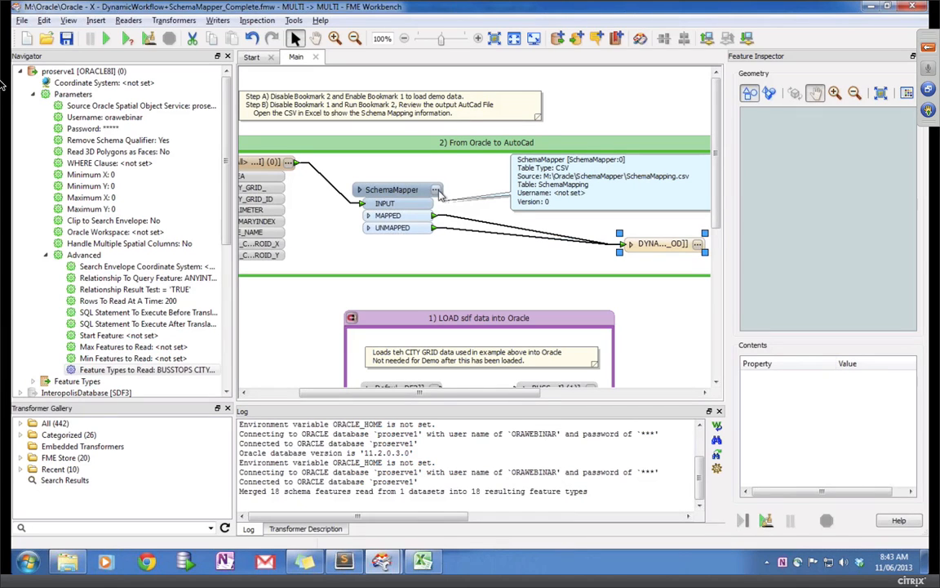
click(437, 190)
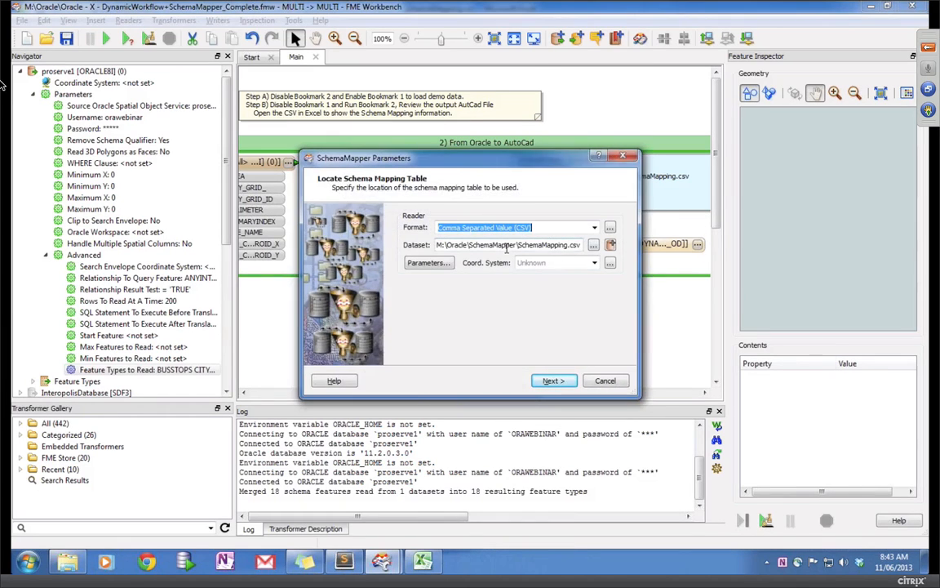
click(552, 381)
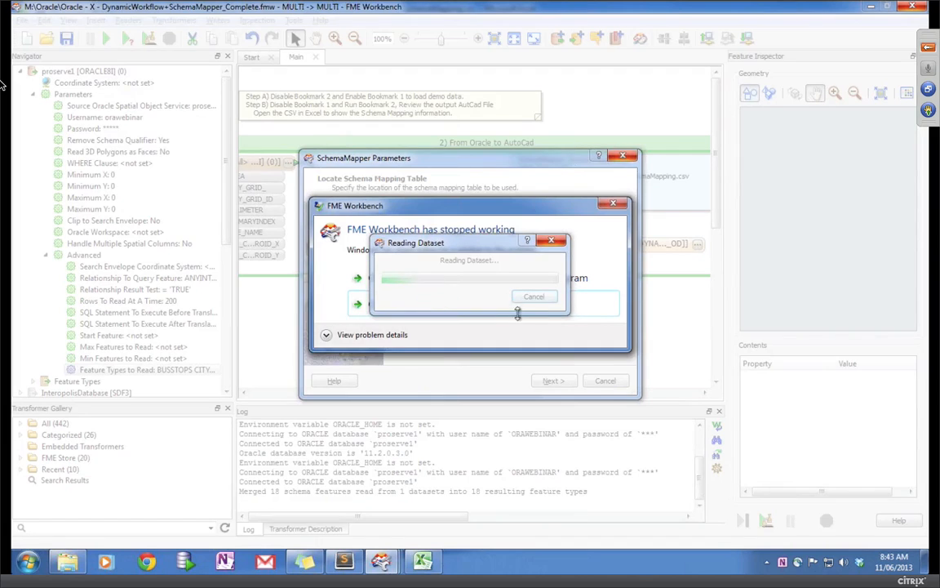
Step: Move the stalled Reading Dataset box aside and switch to SchemaMapping.csv in Excel
drag(440, 243, 310, 353)
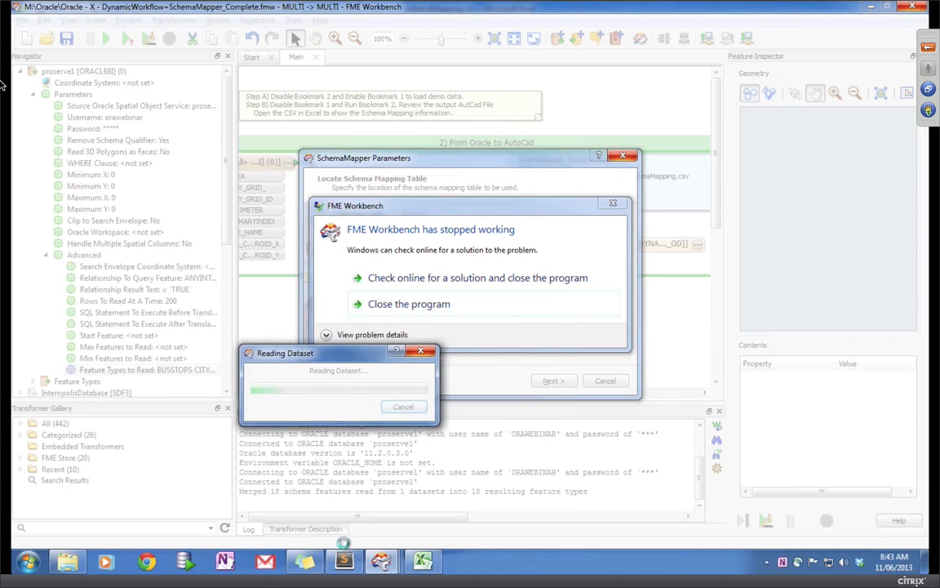
click(424, 560)
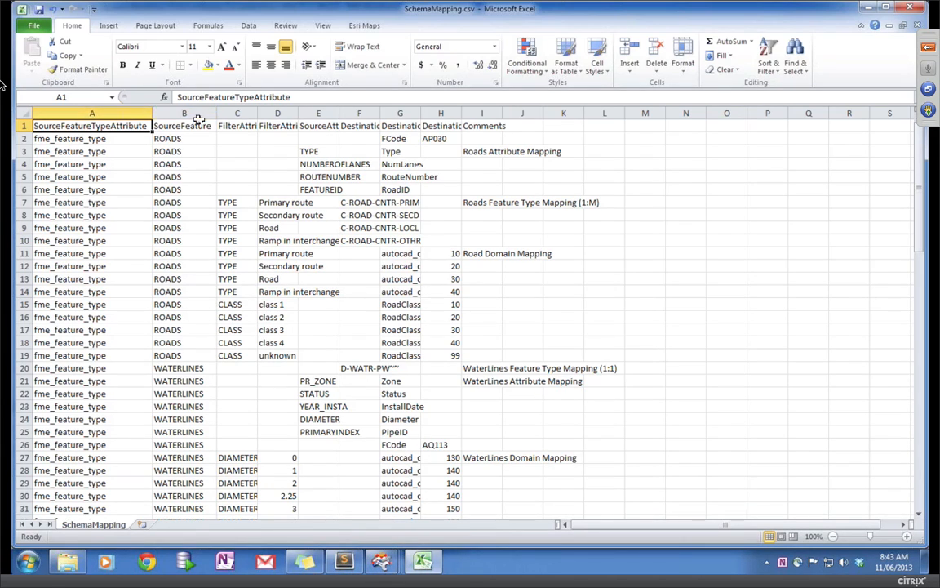
Step: Autofit columns C, D, E and G and inspect the Primary route mapping rows
double_click(258, 113)
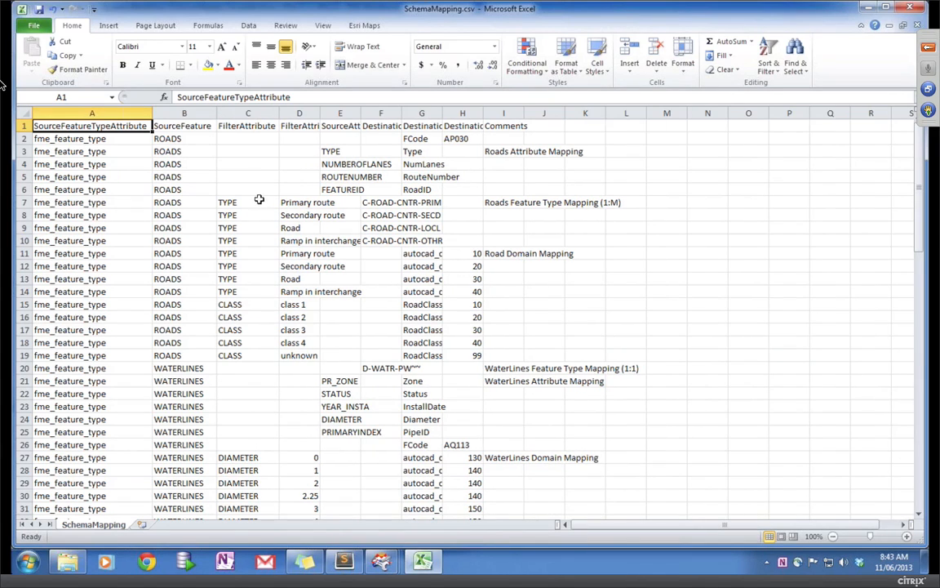
click(324, 113)
double_click(318, 113)
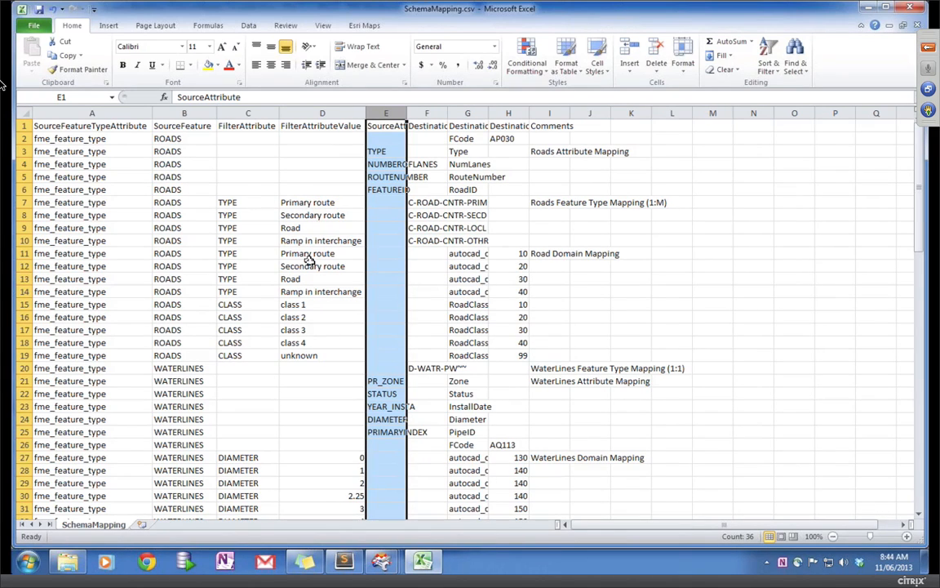
double_click(408, 114)
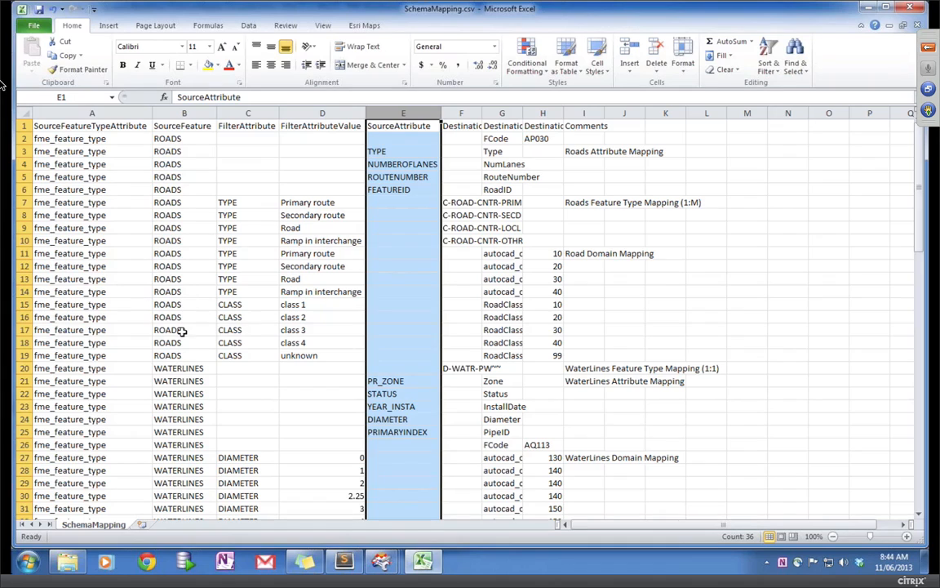
click(258, 203)
click(294, 202)
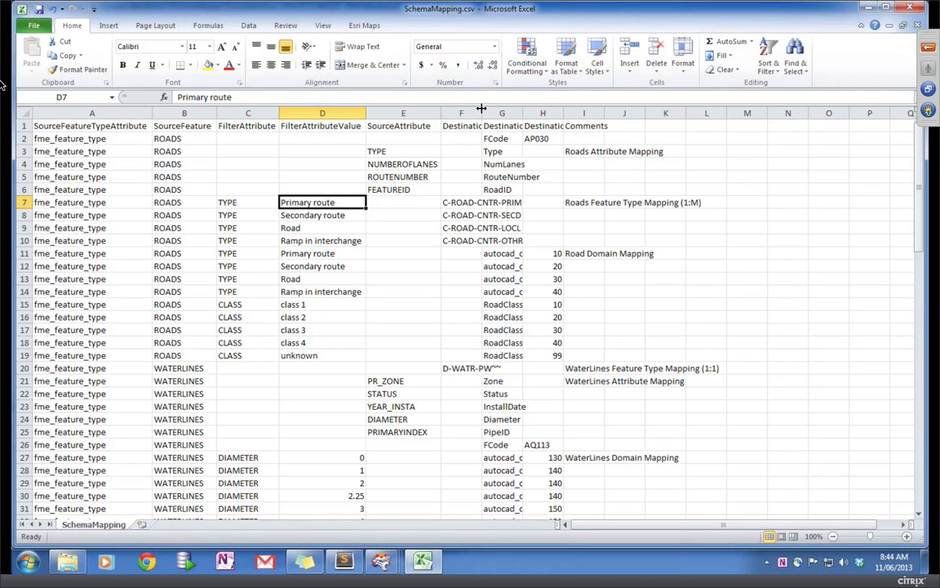
double_click(568, 113)
click(507, 204)
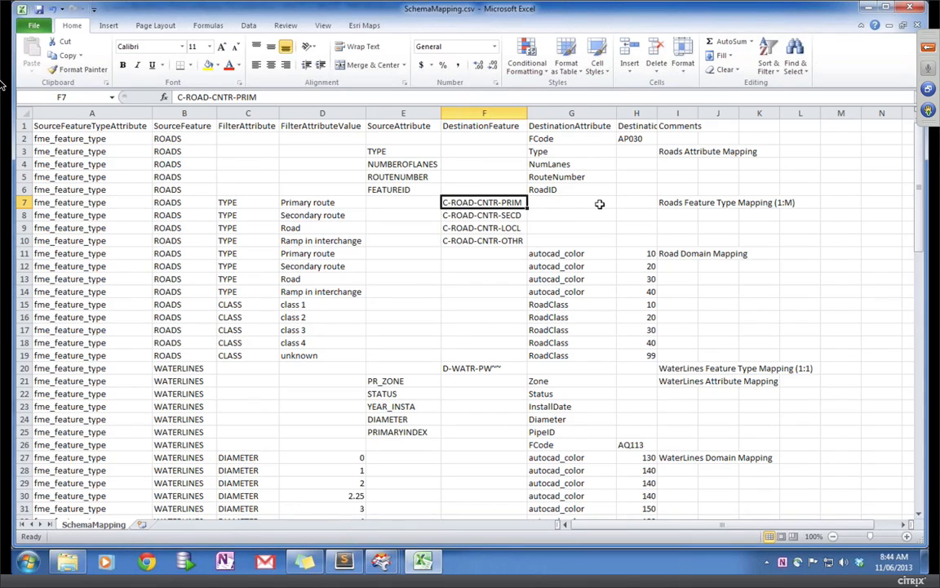
click(586, 256)
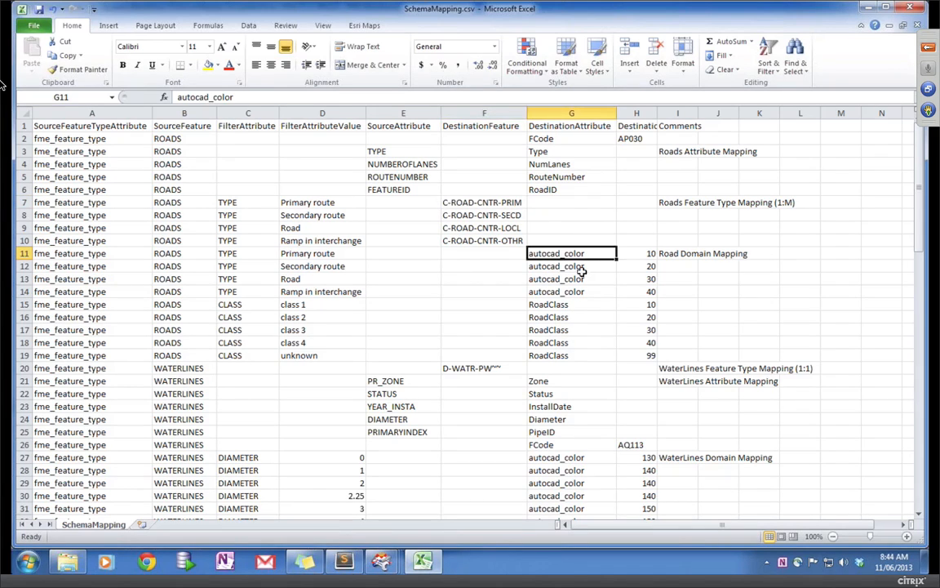
click(309, 256)
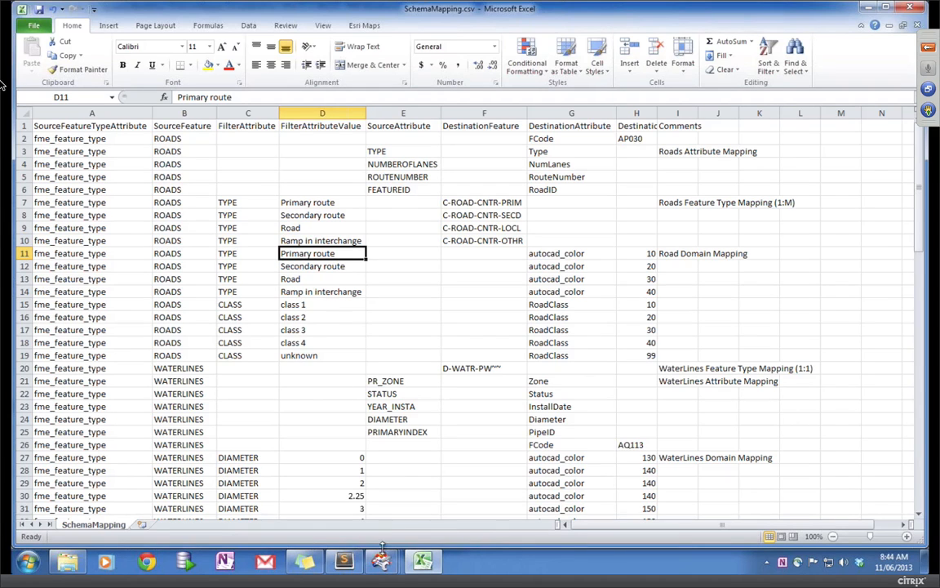
Step: Return to FME Workbench and close the stuck Reading Dataset progress
mouse_move(381, 562)
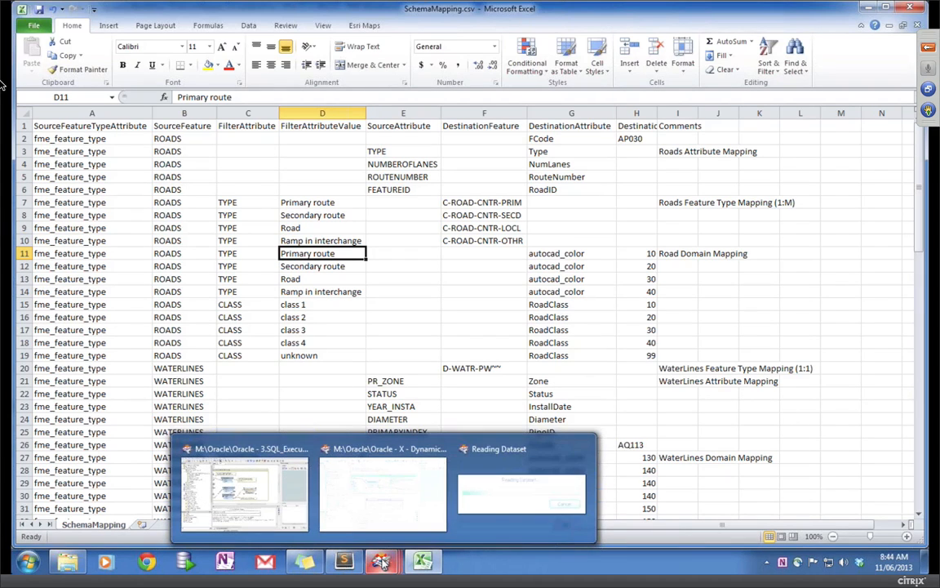
click(506, 514)
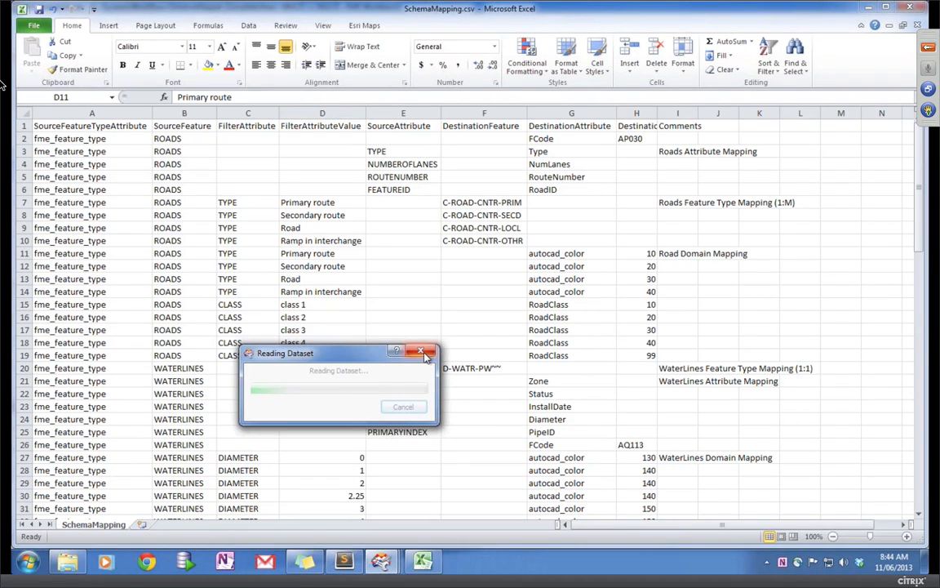
click(423, 353)
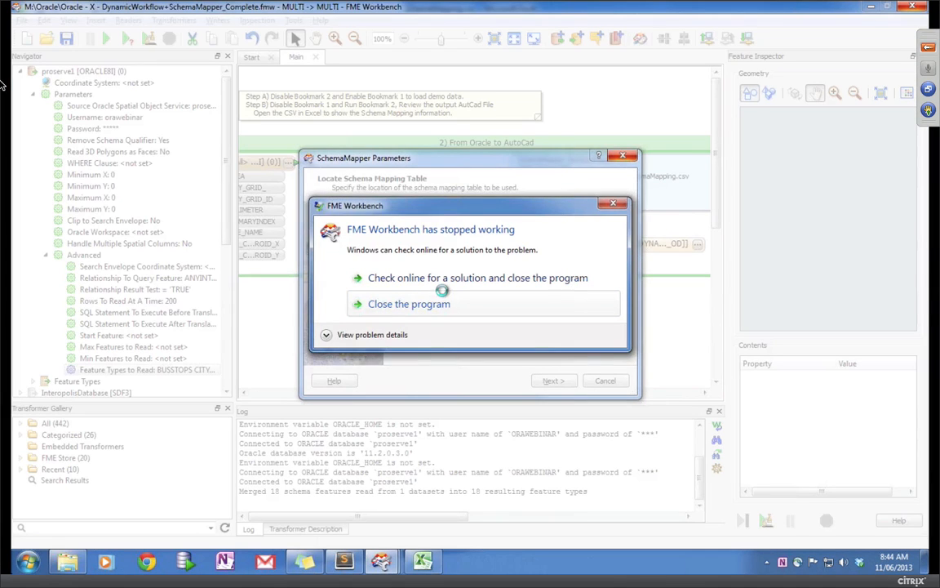
Step: Close the SchemaMapping.csv spreadsheet in Excel without saving
click(410, 303)
click(910, 7)
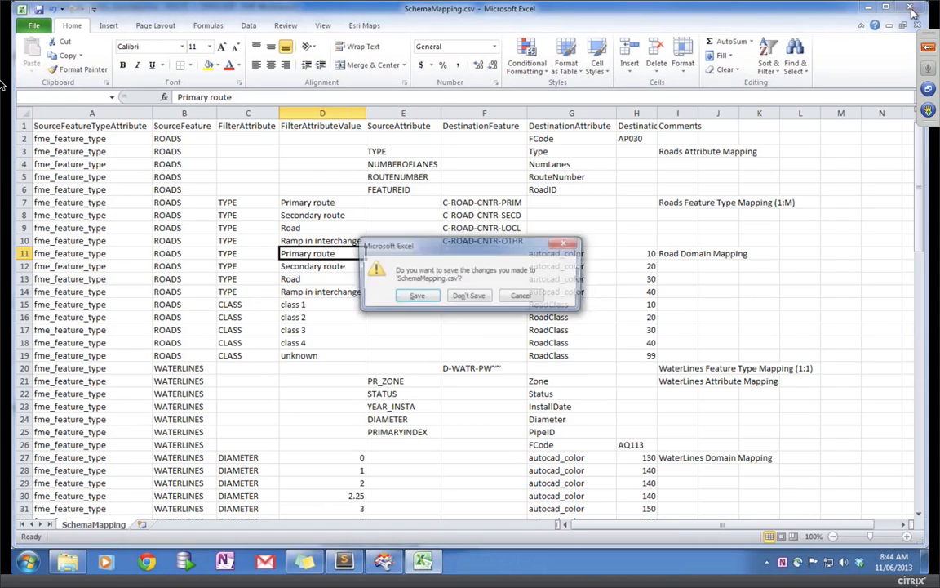
click(467, 297)
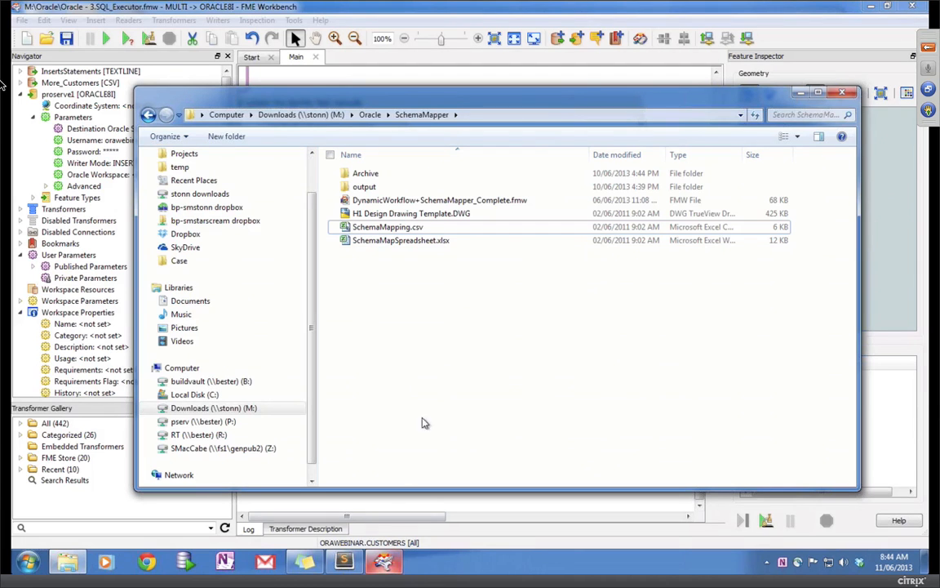
Step: Reopen DynamicWorkflow+SchemaMapper_Complete.fmw from the Oracle folder and acknowledge the recovery notice
click(369, 115)
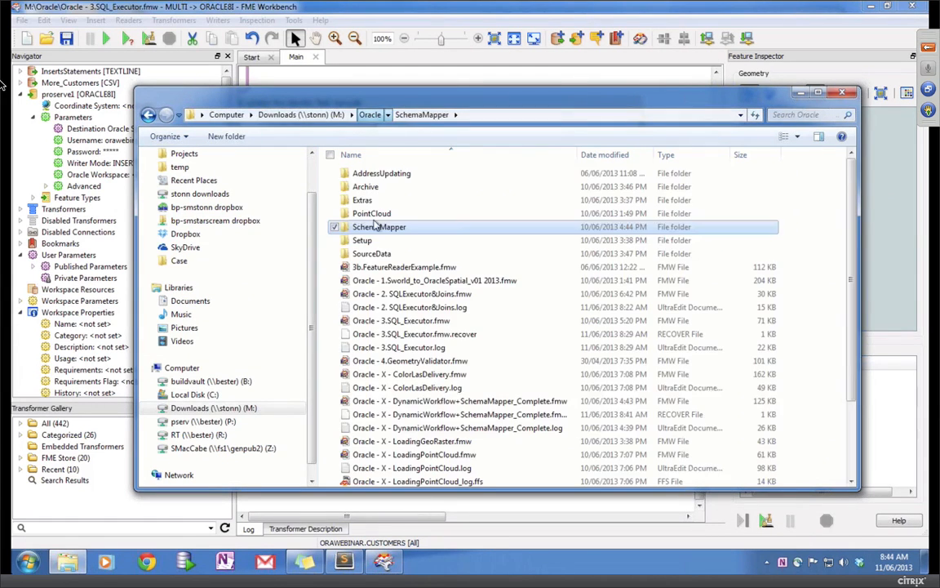
double_click(429, 402)
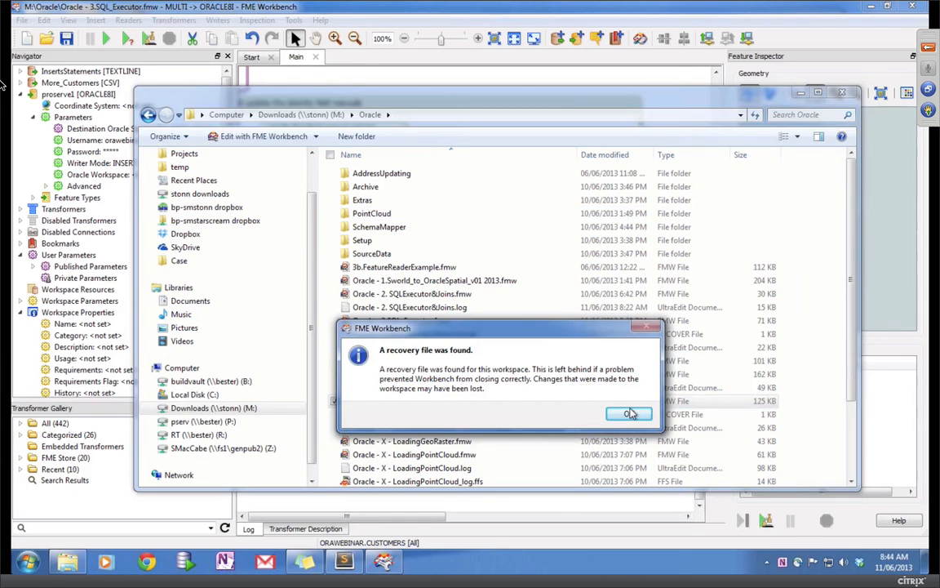
click(630, 414)
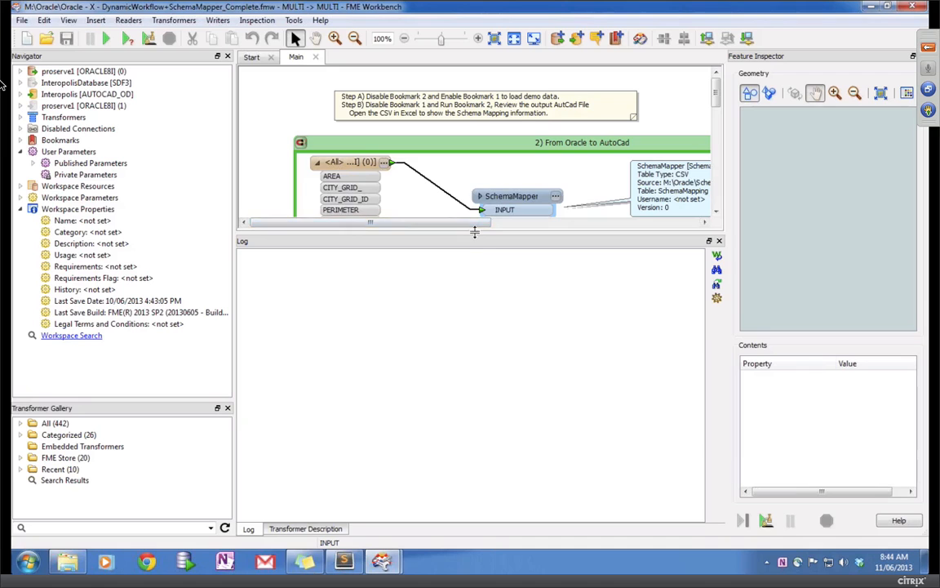
Step: Run the translation, check the FAILED log, and scroll the canvas to the Oracle reader
click(106, 39)
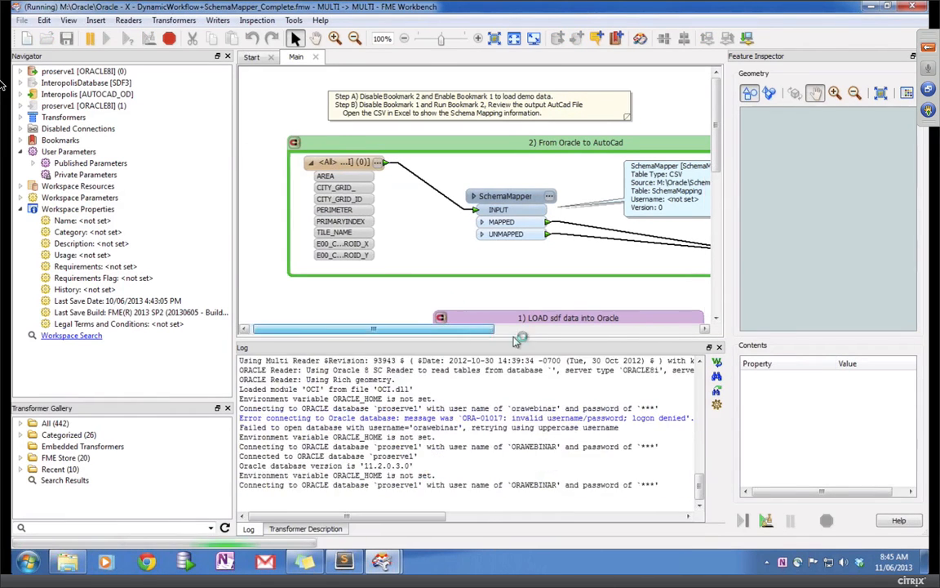
drag(585, 257, 514, 239)
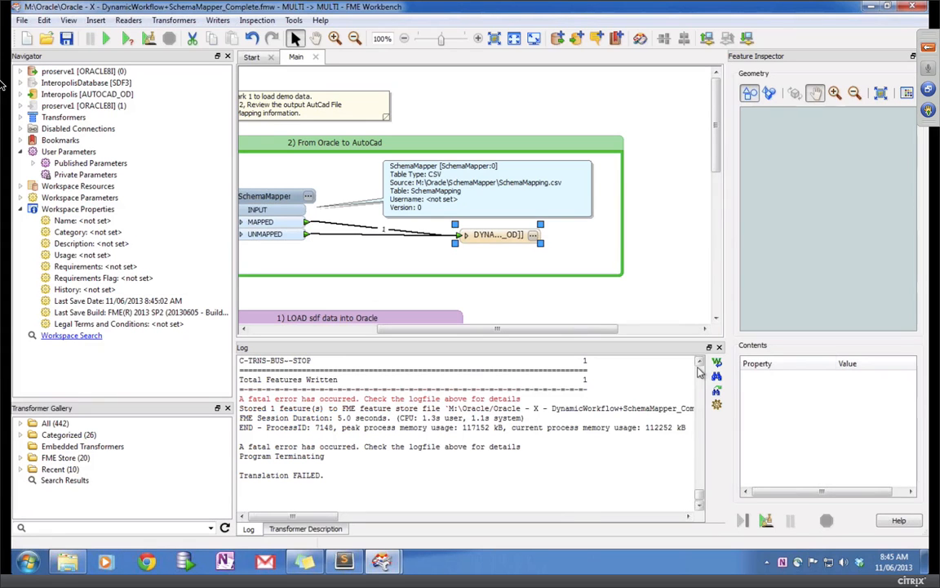
scroll(701, 371, up, 15)
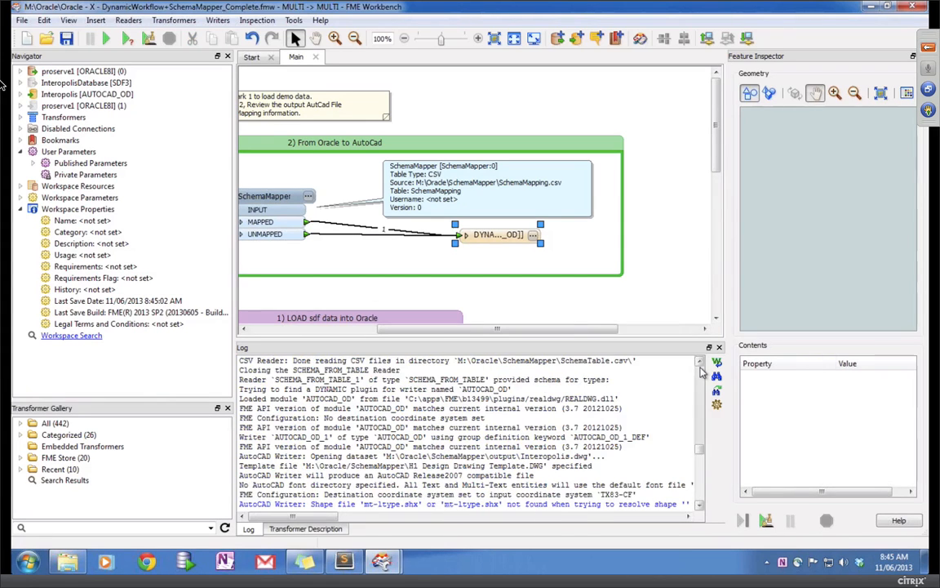
scroll(702, 490, down, 6)
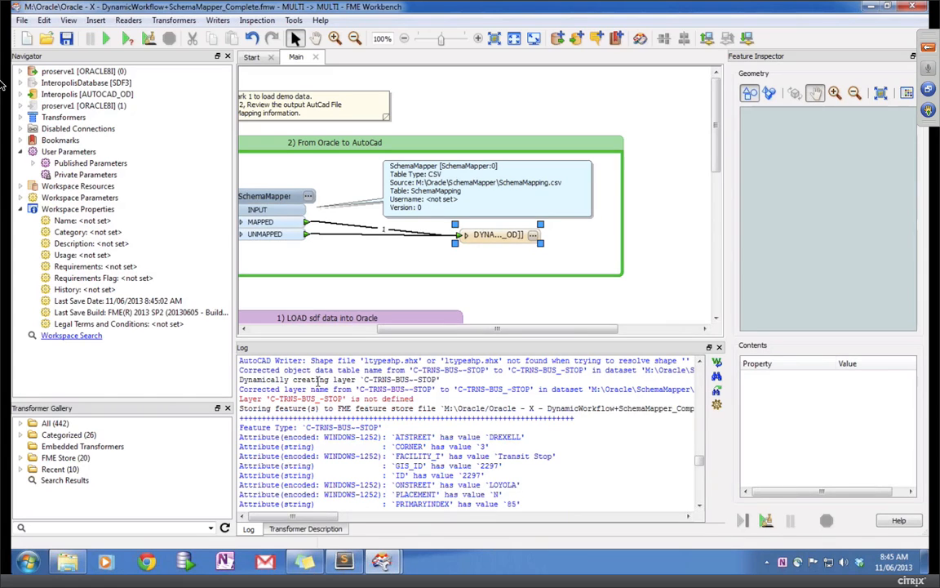
click(308, 331)
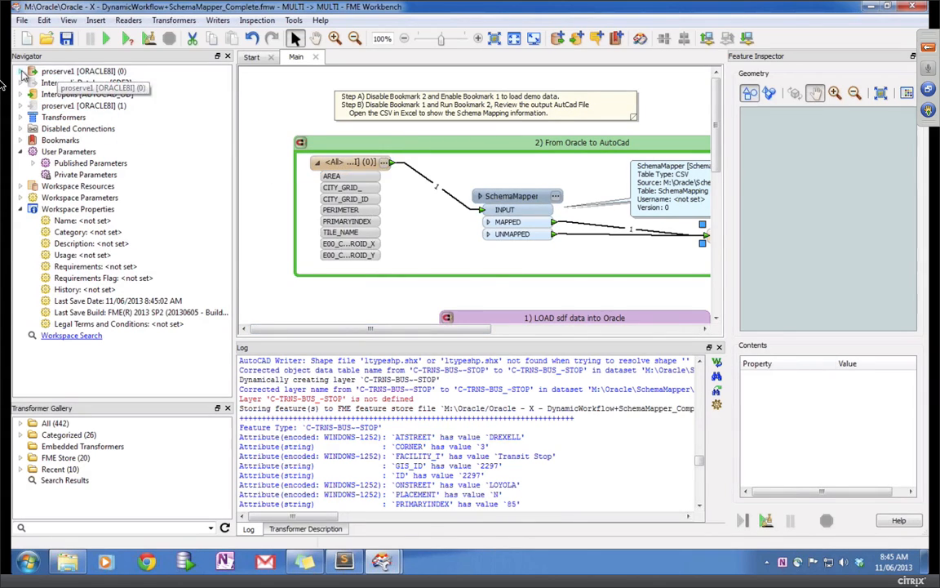
Step: Limit the Oracle reader's Feature Types to Read to CITYGRID, excluding BUSSTOPS and CITYPARKS
click(22, 72)
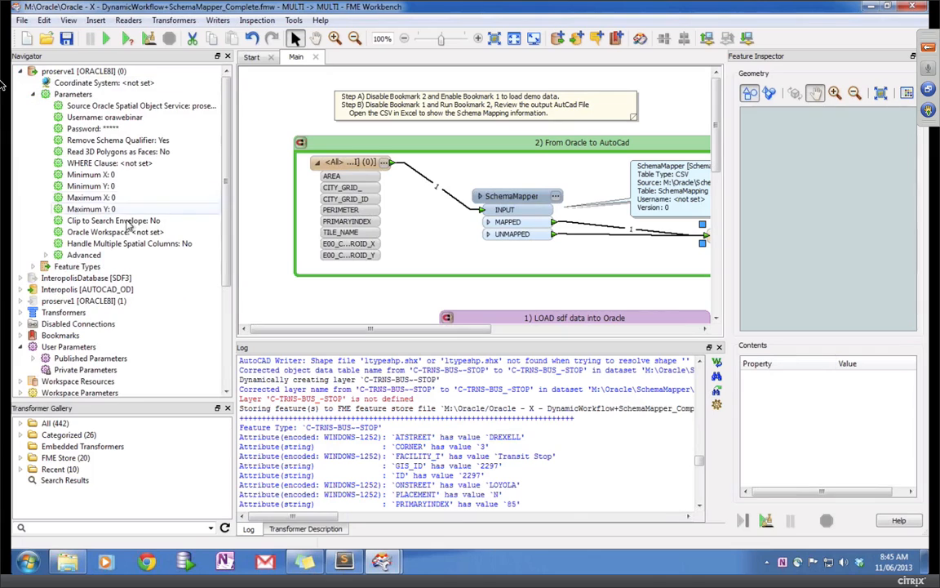
double_click(47, 265)
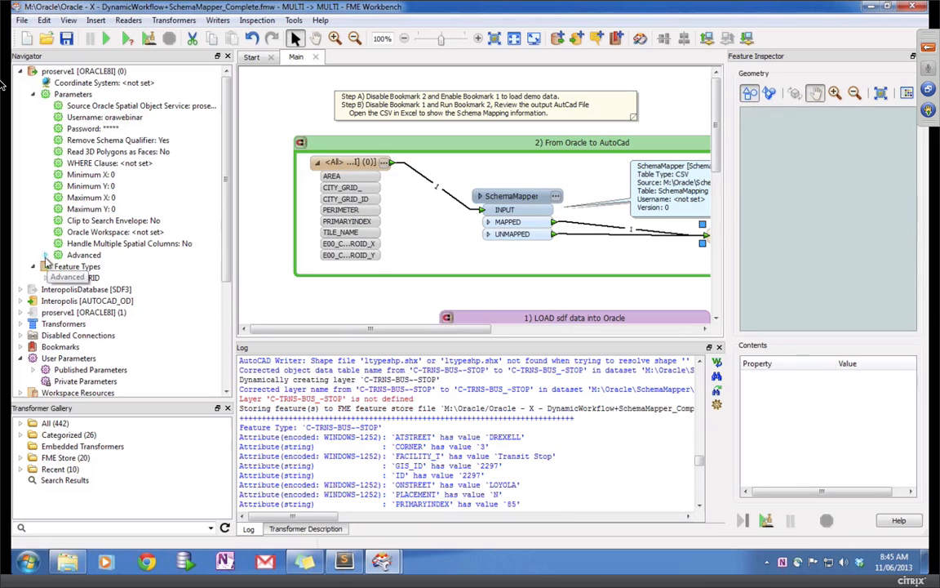
click(22, 72)
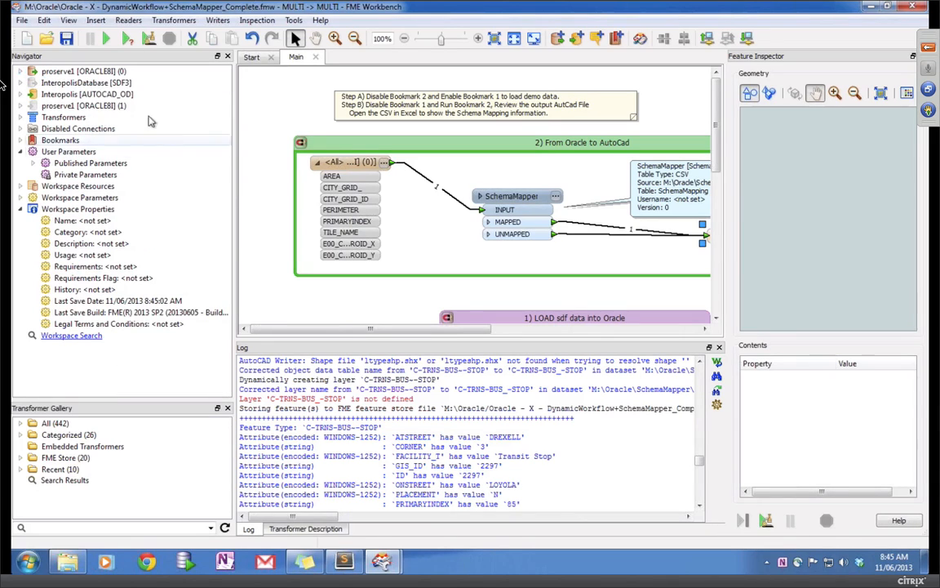
click(21, 72)
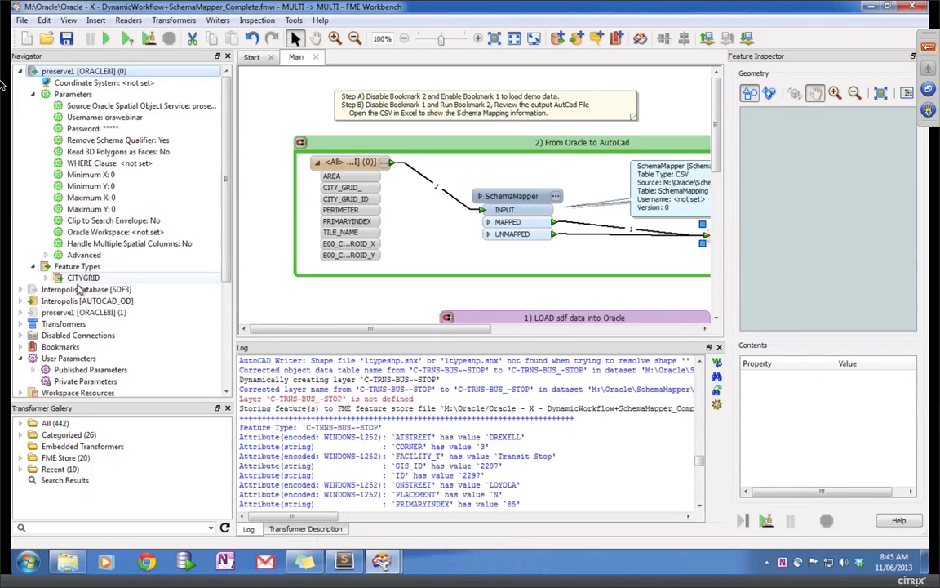
click(46, 255)
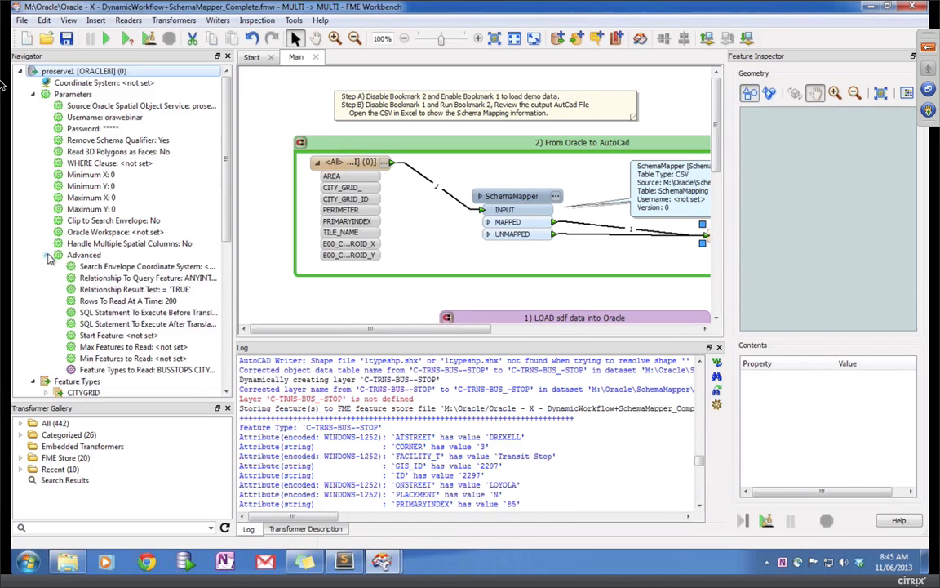
double_click(111, 371)
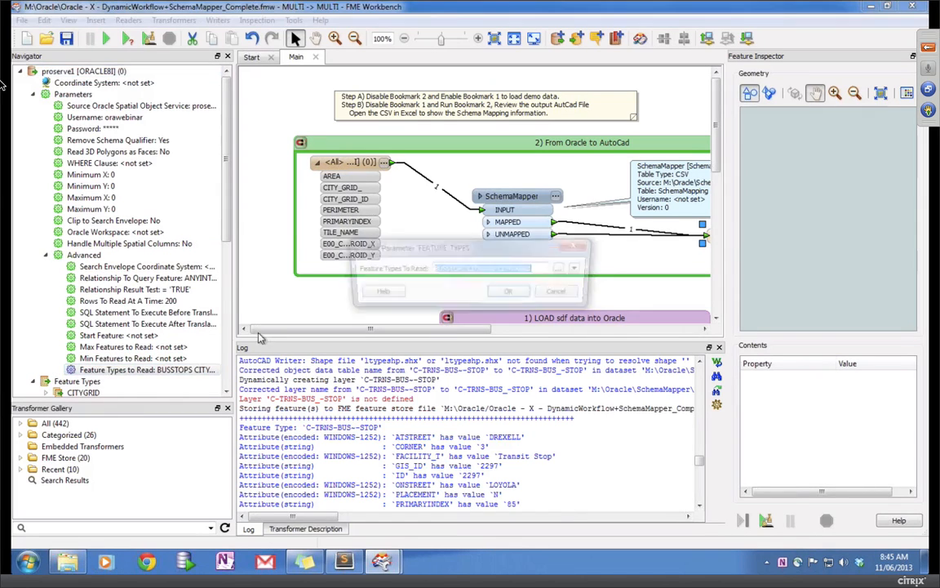
click(561, 268)
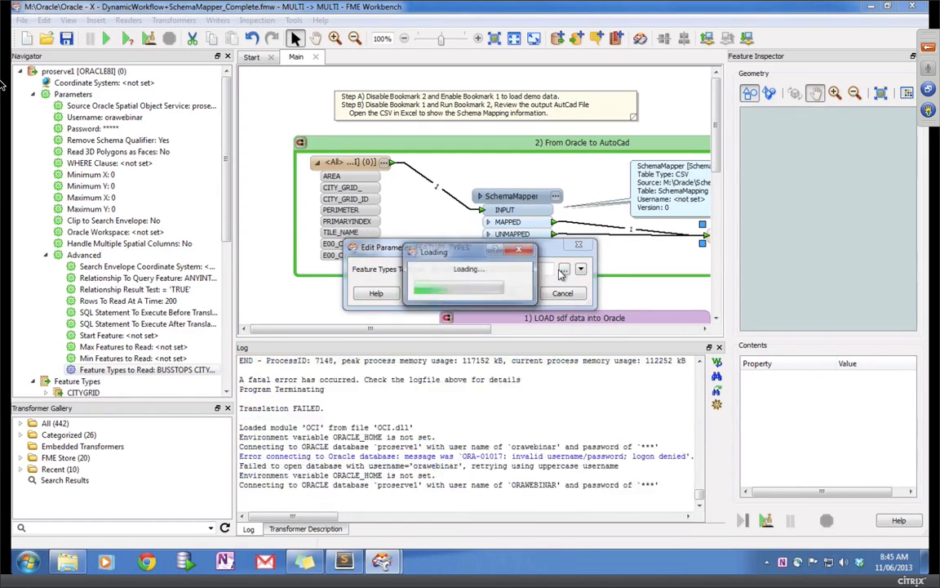
click(385, 230)
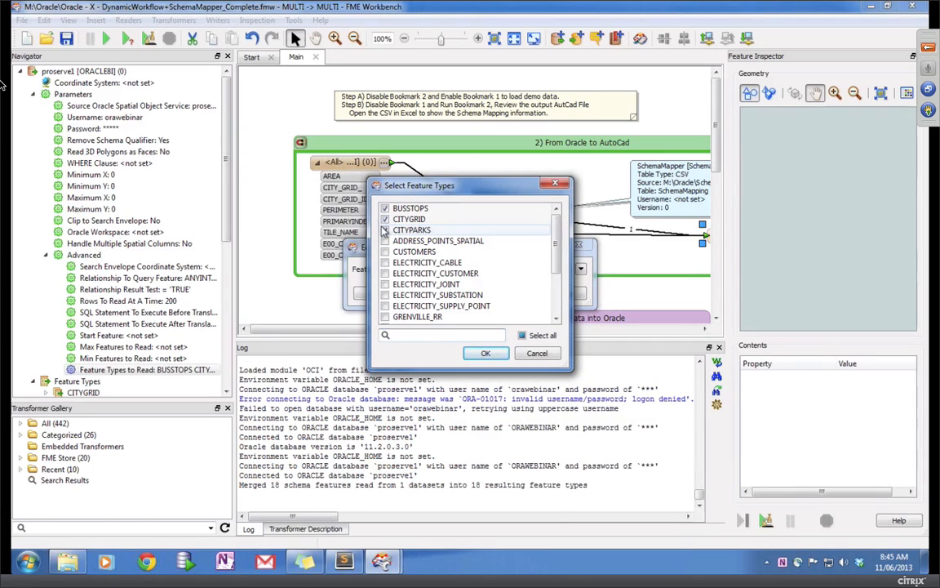
click(386, 230)
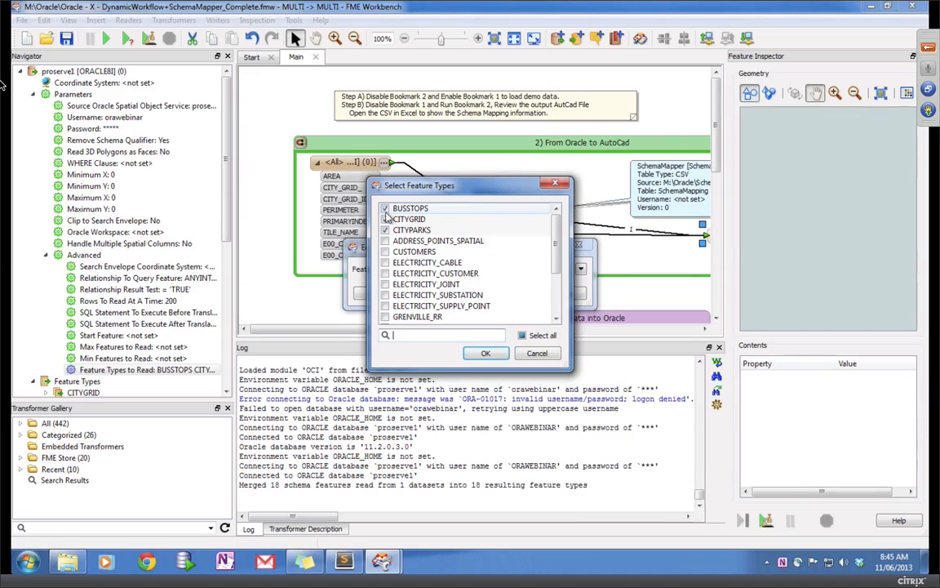
click(385, 209)
click(386, 230)
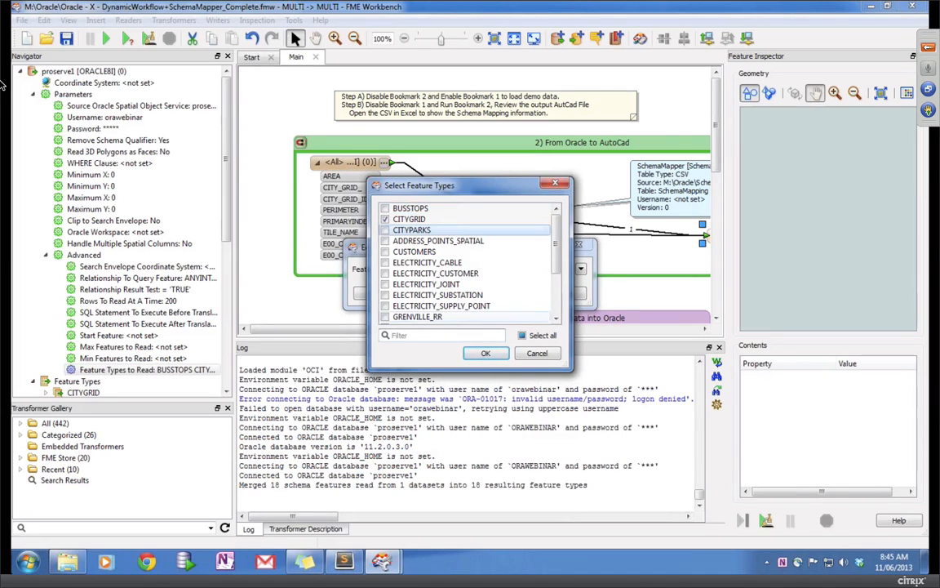
click(485, 352)
click(507, 296)
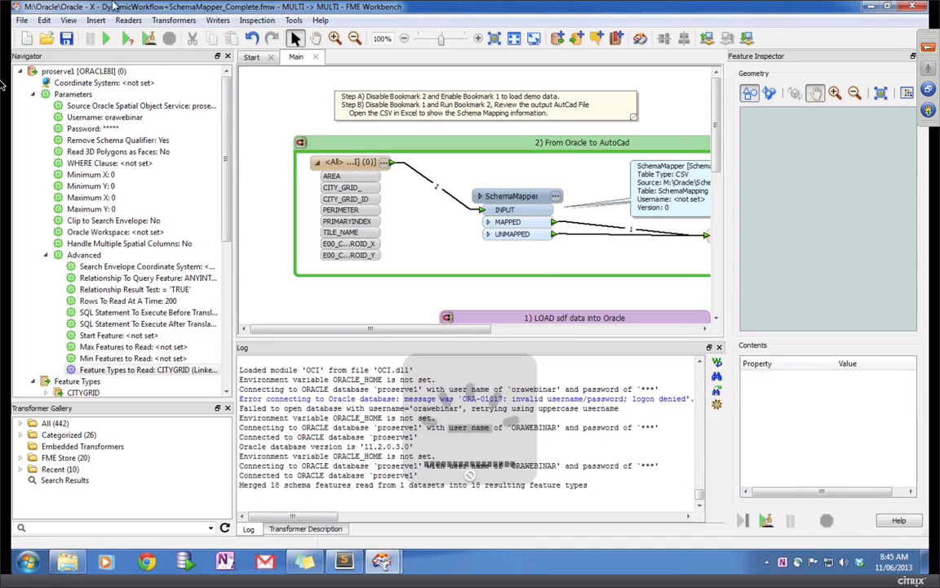
Step: Rerun the workspace and open the DYNAMIC writer's Feature Type Properties
click(110, 38)
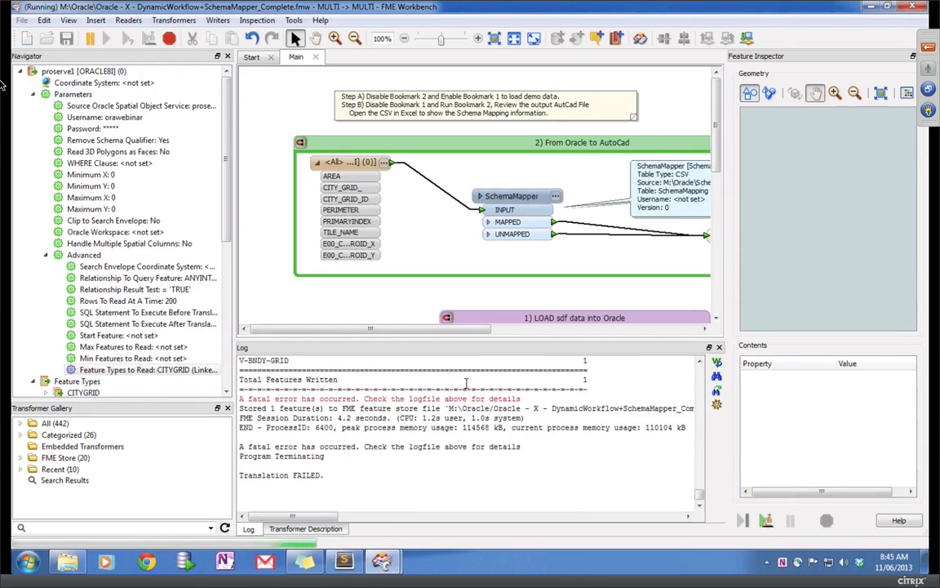
click(700, 362)
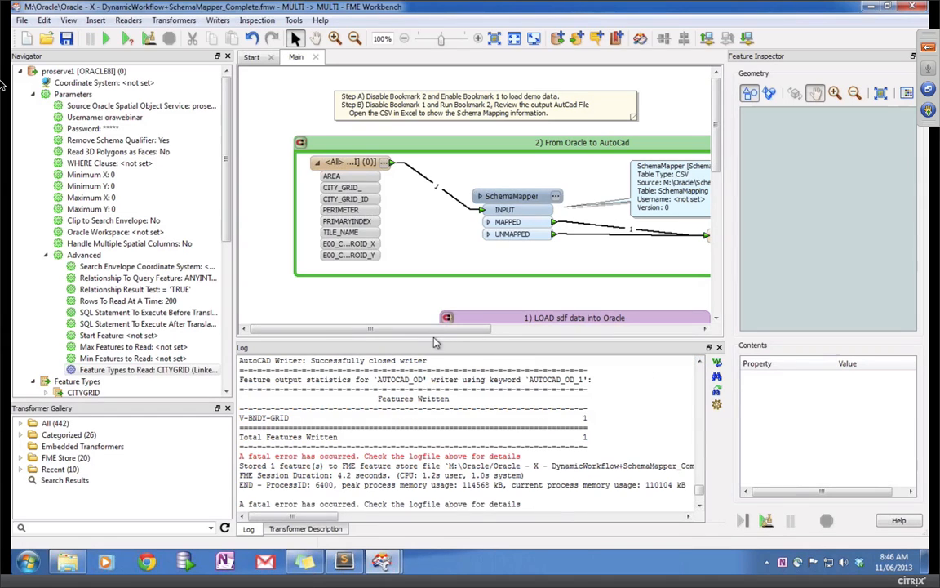
drag(435, 330, 522, 332)
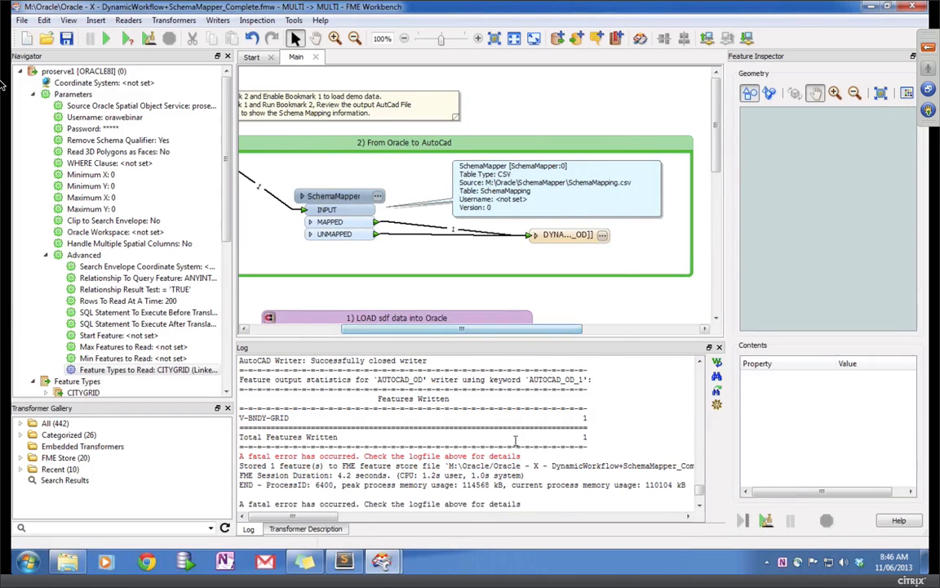
click(603, 236)
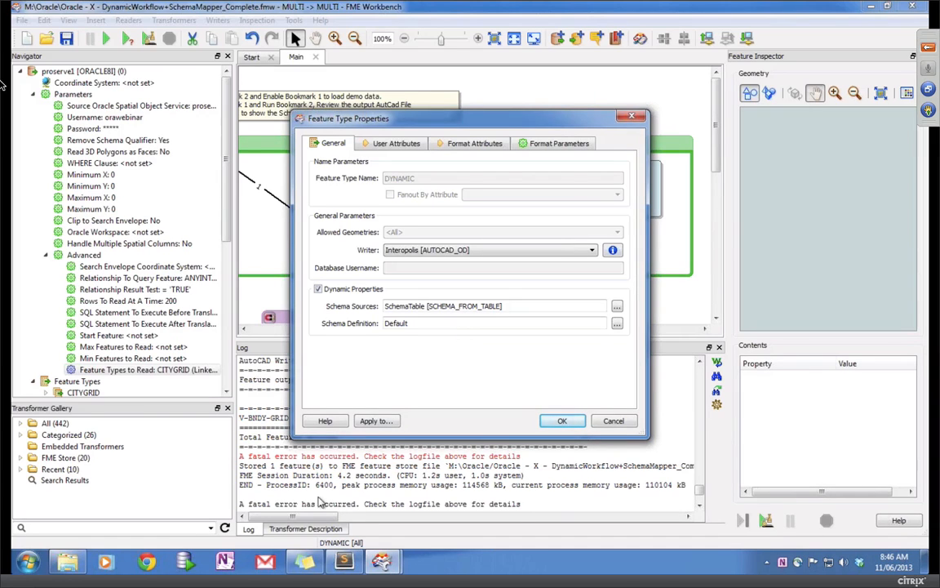
Step: Copy SchemaTable.csv from Oracle\SchemaMapper\Archive into the SchemaMapper folder
click(67, 564)
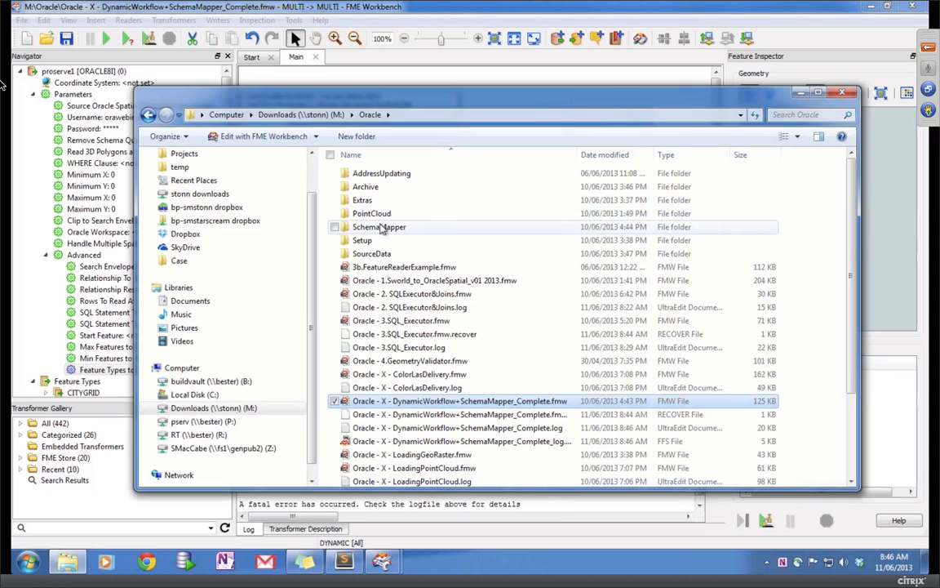
click(380, 228)
double_click(379, 228)
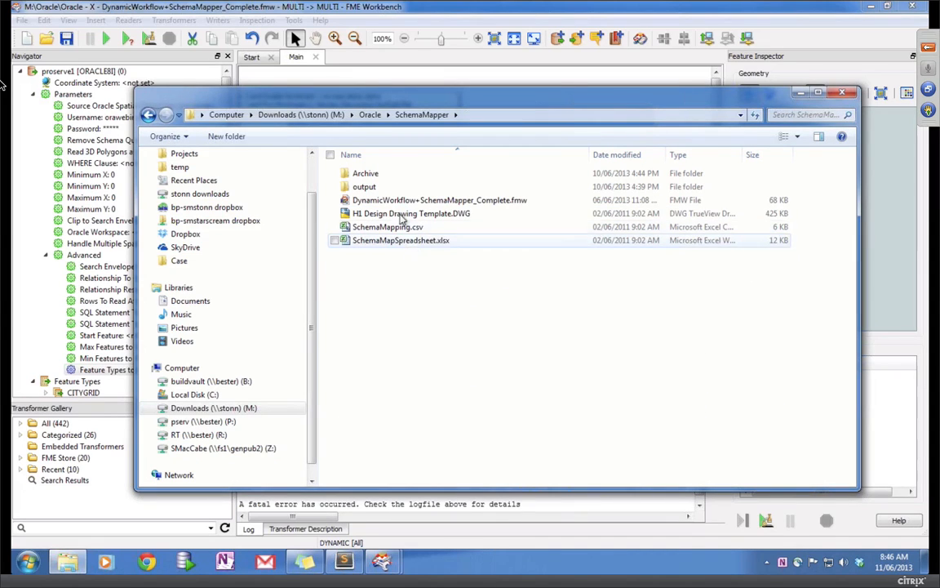
double_click(368, 174)
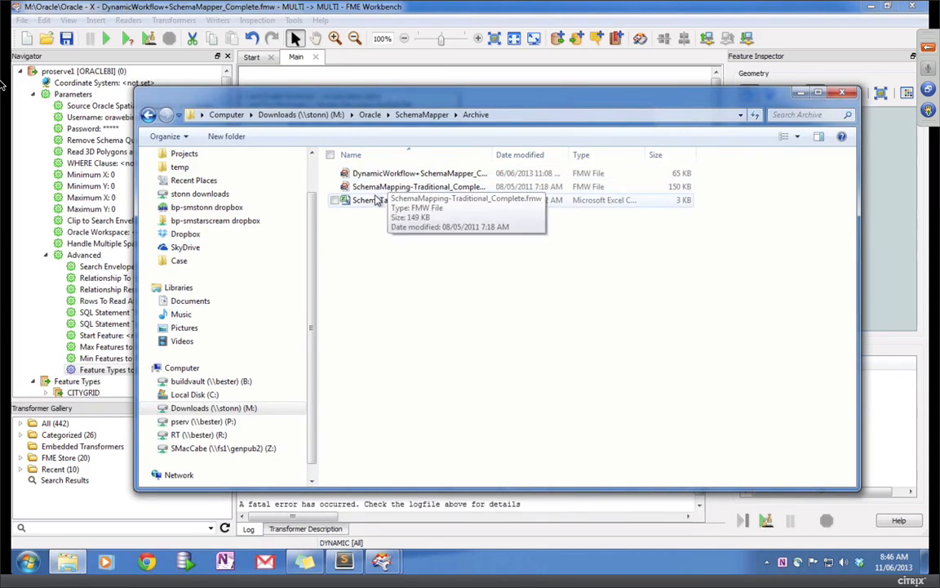
click(373, 201)
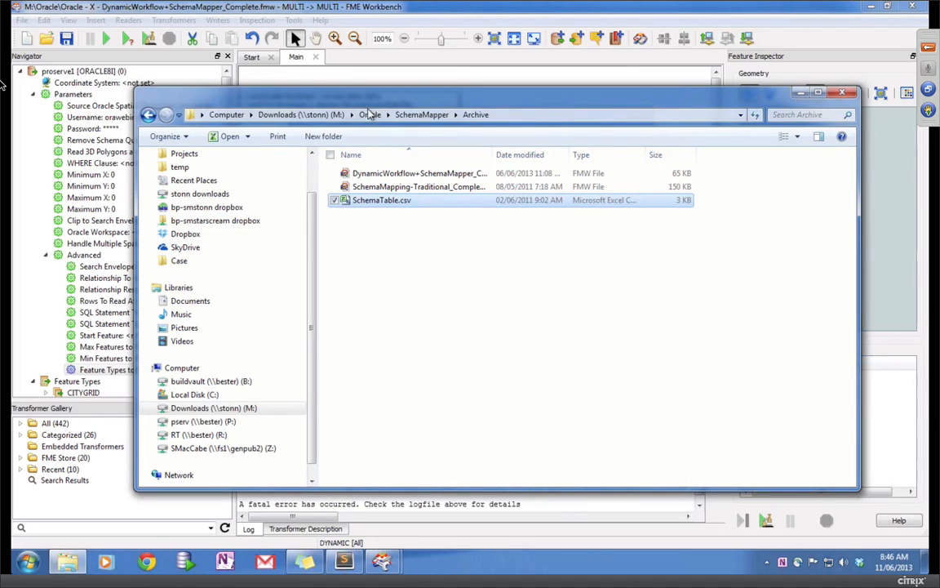
click(370, 112)
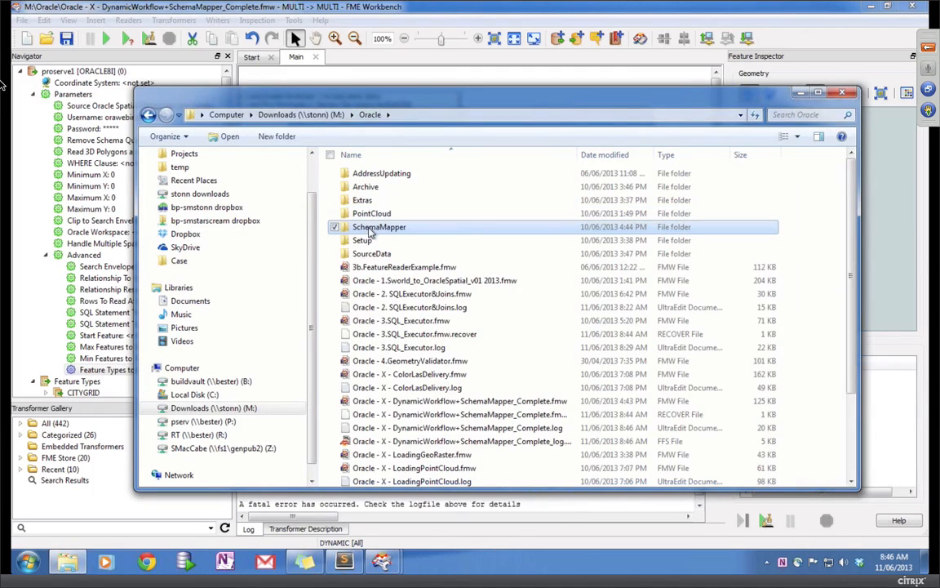
double_click(376, 227)
key(ctrl+v)
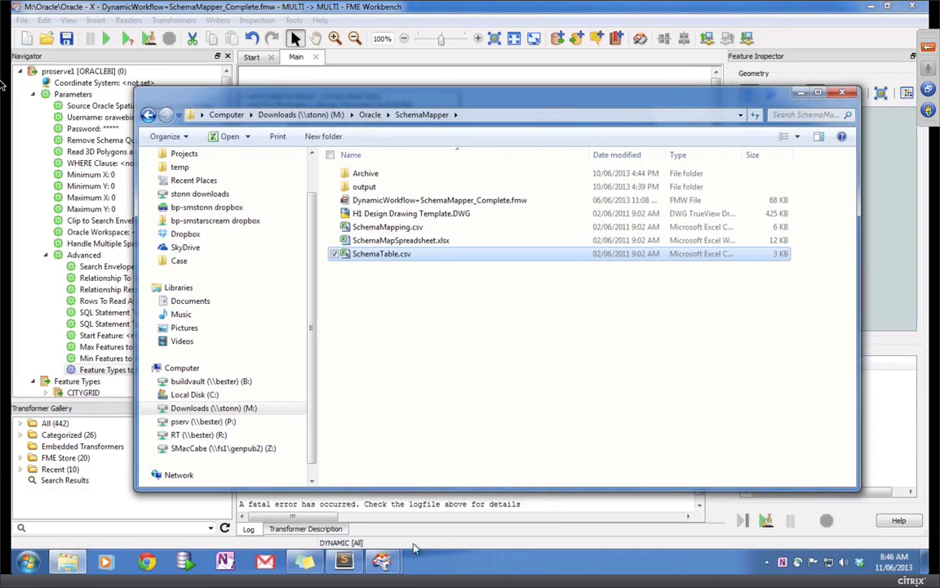
Step: Return to the SchemaMapper workspace and close the writer's Feature Type Properties with OK
click(382, 561)
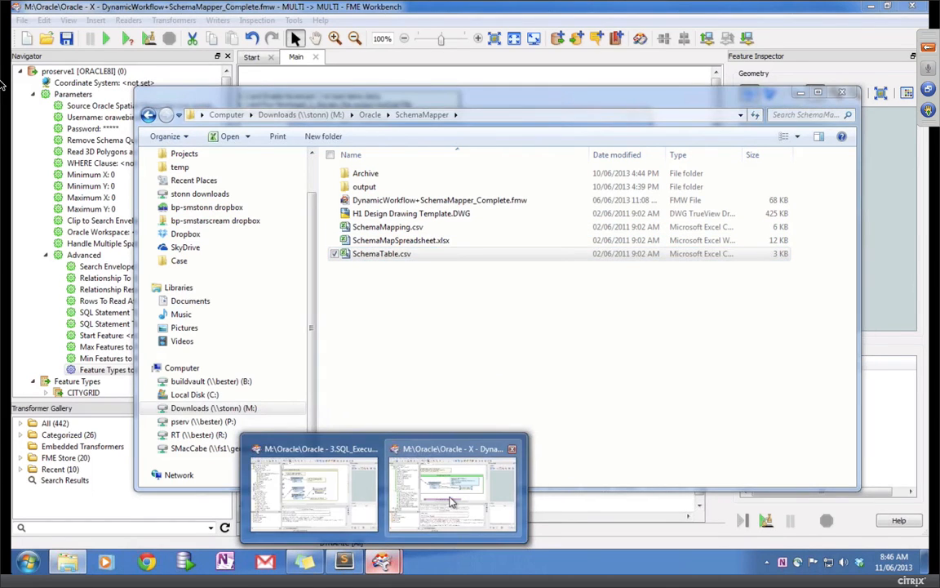
click(451, 501)
click(561, 421)
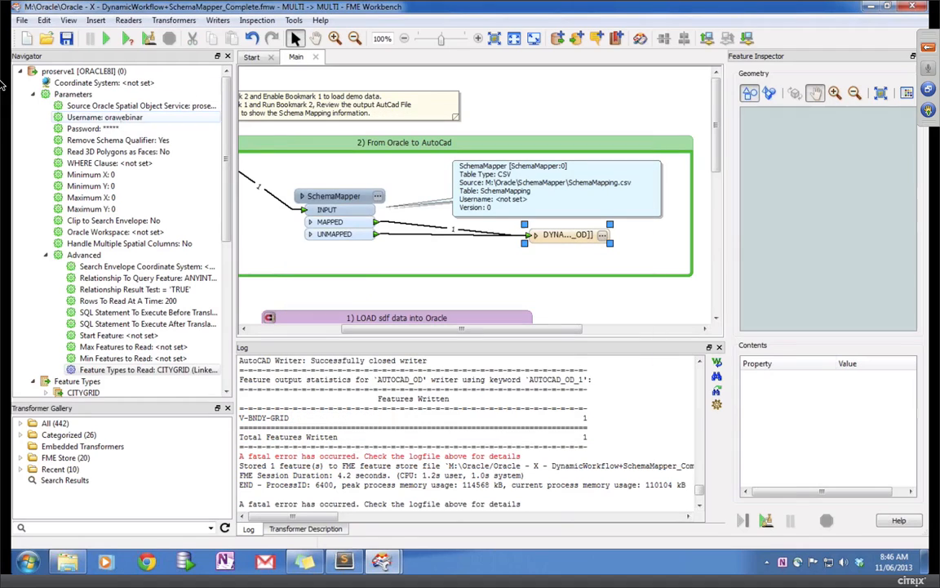
Step: Rerun the workspace, confirm 'Translation was SUCCESSFUL' with 21 features, and open the DYNAMIC writer's menu
click(105, 38)
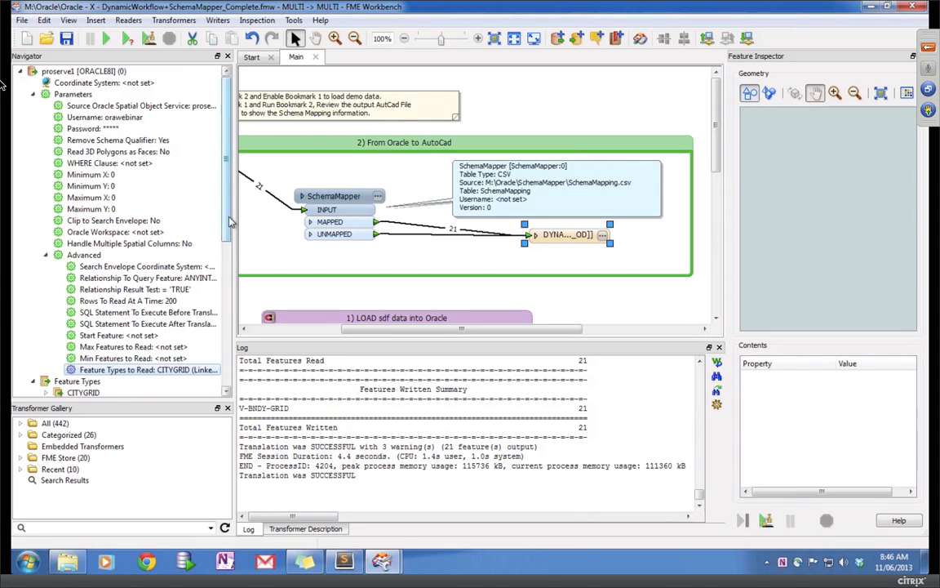
scroll(227, 221, down, 1)
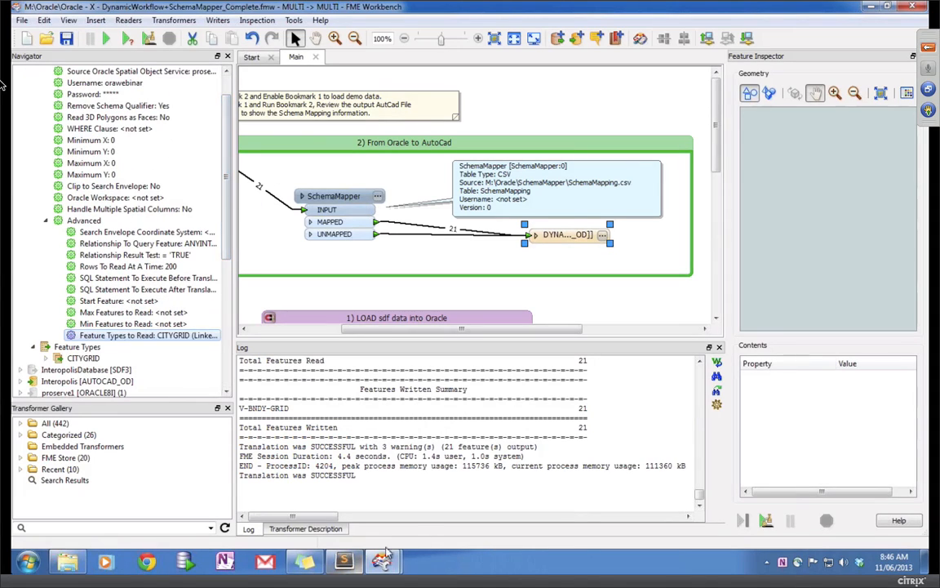
right_click(569, 235)
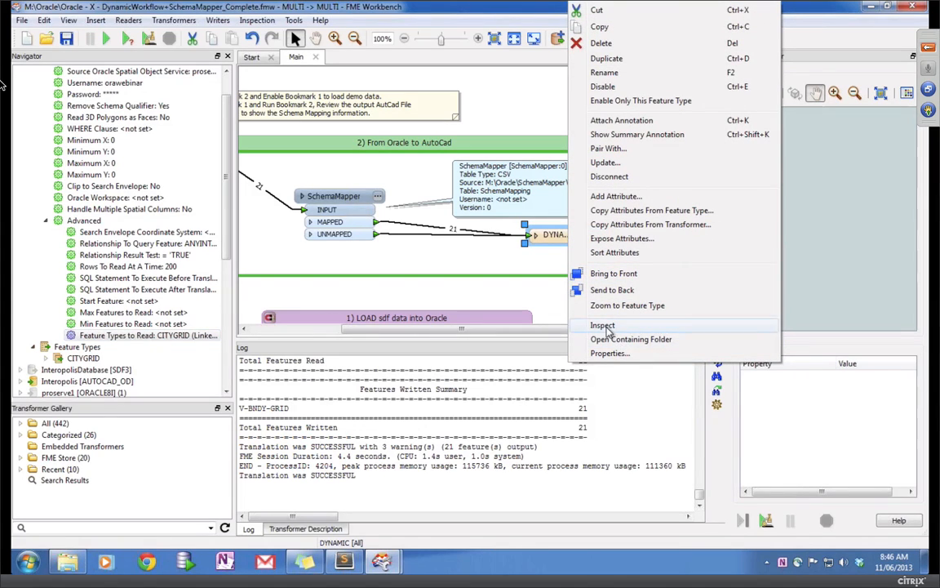
Step: Inspect the AutoCAD output and check a grid cell's autocad_color and V-BNDY-GRID layer values
click(604, 324)
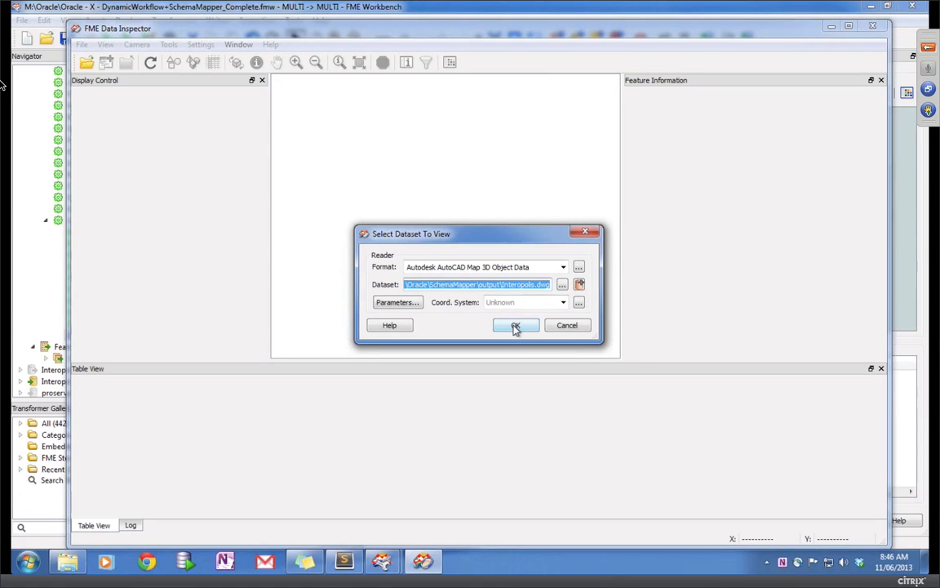
click(515, 326)
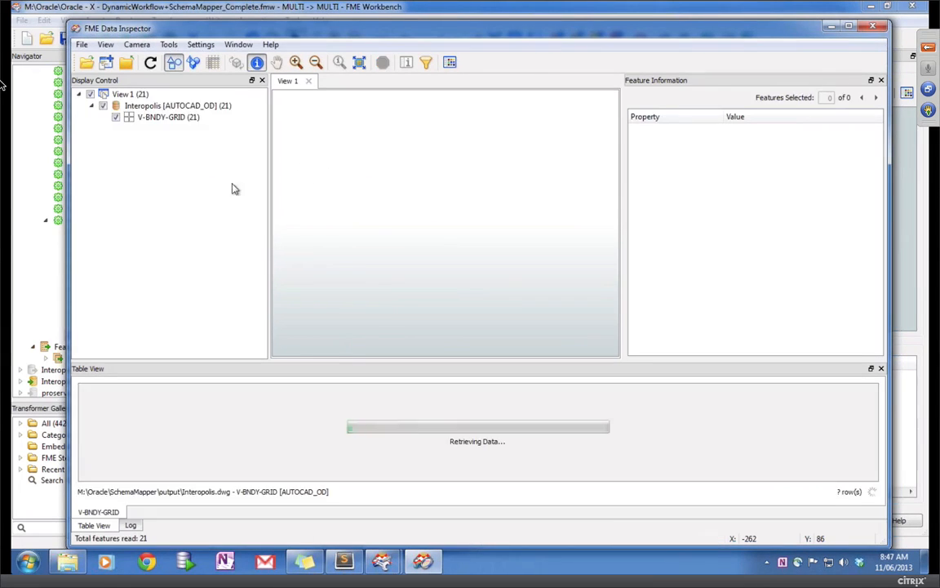
click(367, 245)
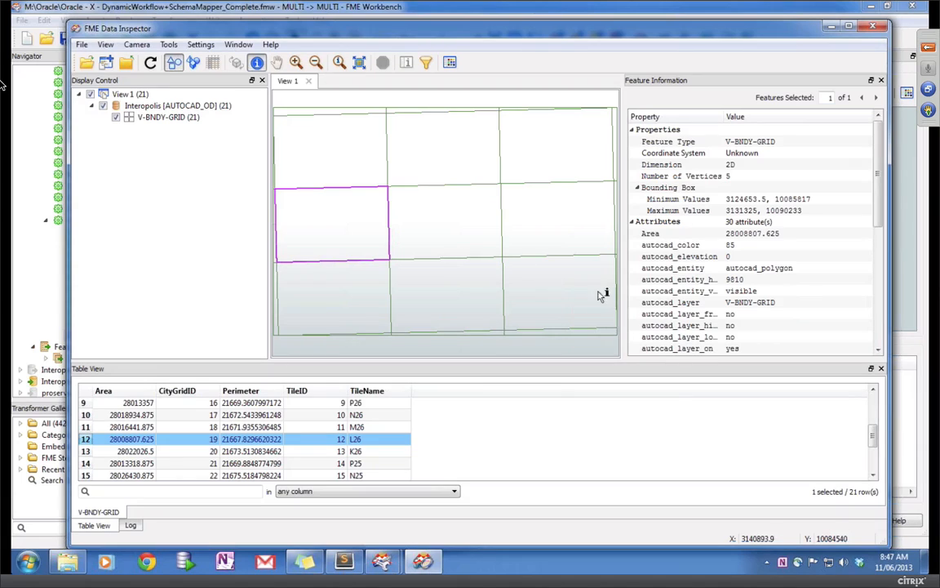
click(745, 246)
click(741, 304)
click(758, 303)
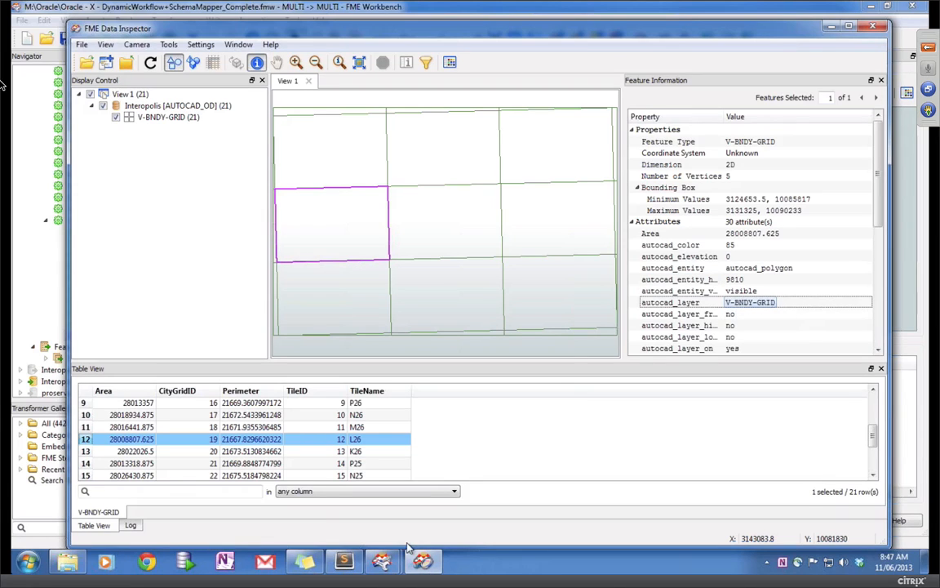
mouse_move(394, 566)
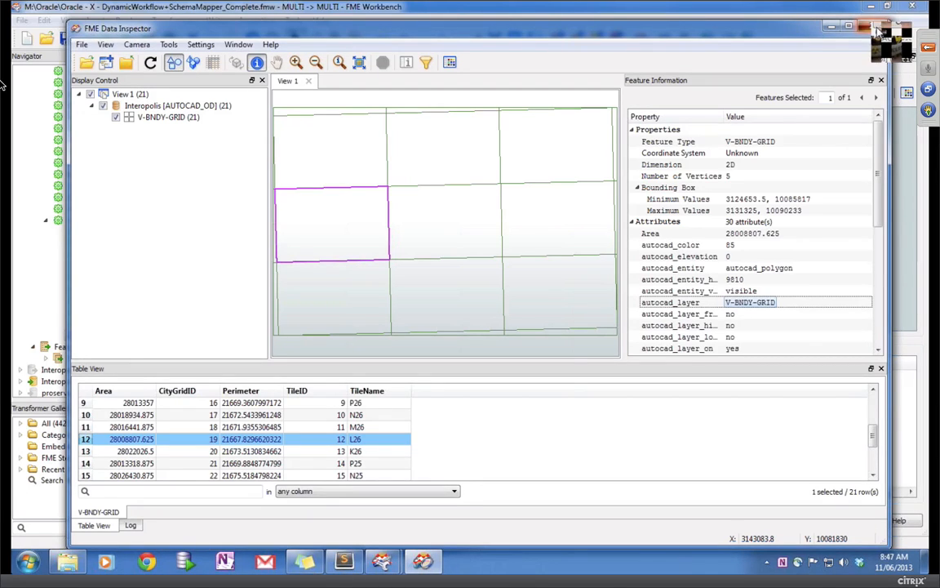
Step: Close Data Inspector and the SchemaMapper workspace without saving changes
click(876, 28)
click(912, 6)
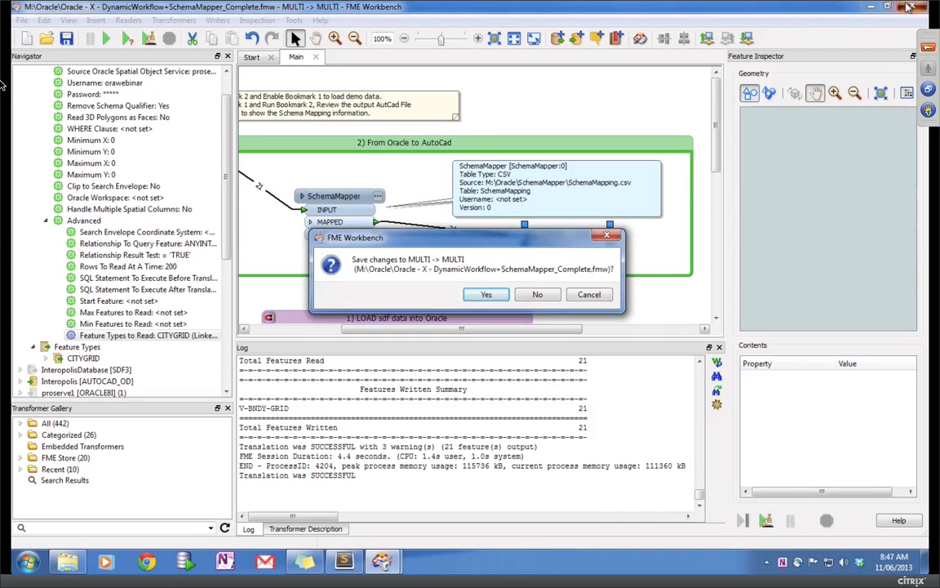
click(538, 295)
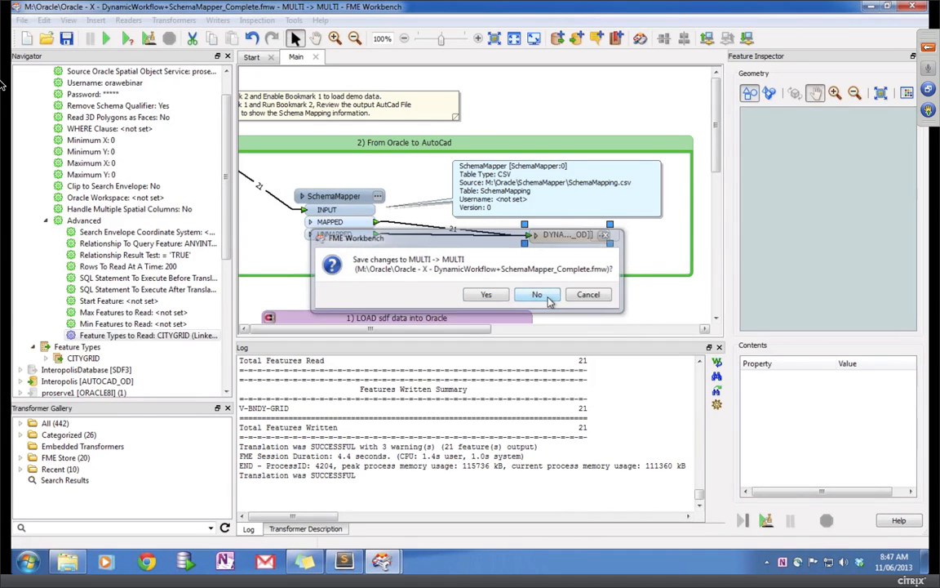
Step: Open Oracle - X - LoadingGeoRaster.fmw from the Oracle folder
click(372, 115)
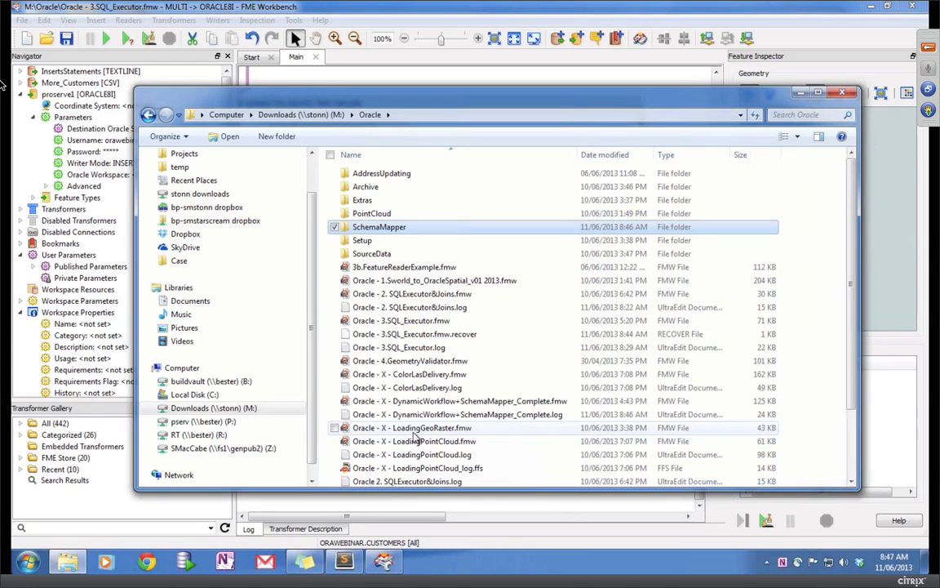
double_click(412, 430)
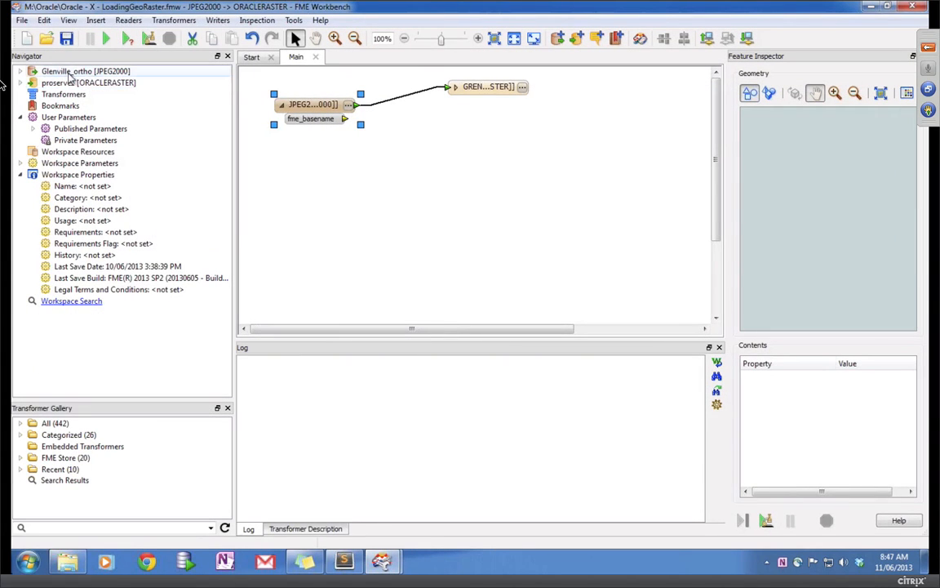
Step: Expand the proserve1 raster writer settings and open the GRENVILLE_RR feature type's properties
click(21, 83)
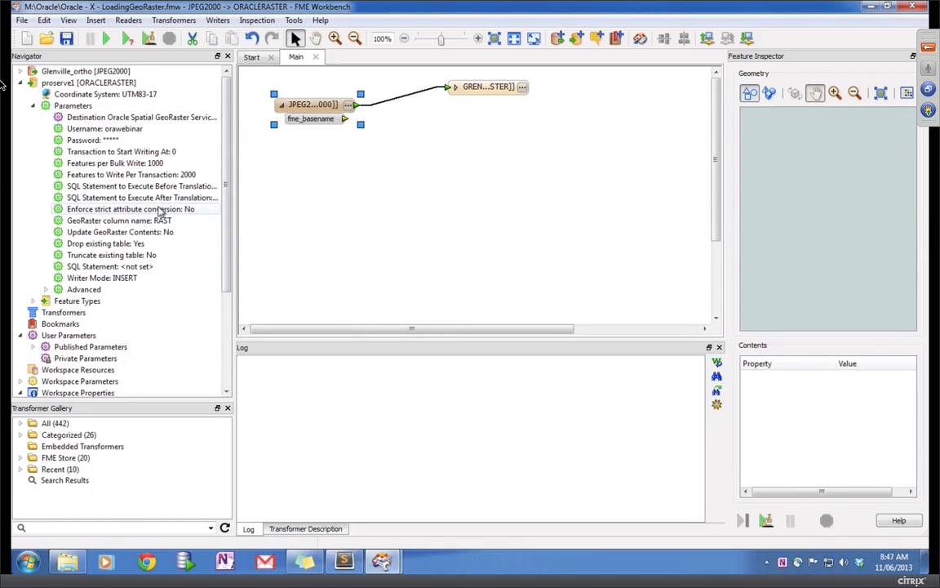
drag(496, 90, 513, 127)
click(512, 126)
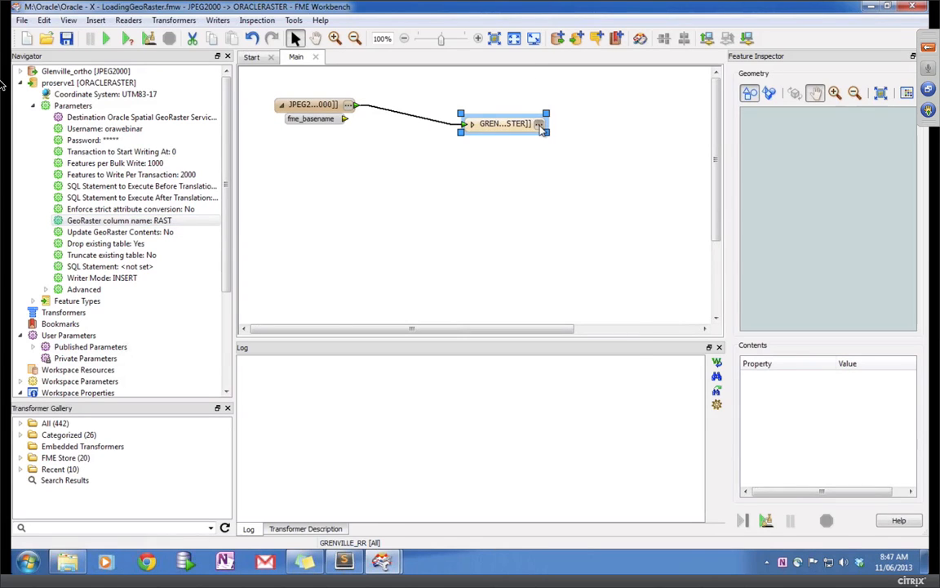
click(539, 124)
click(456, 178)
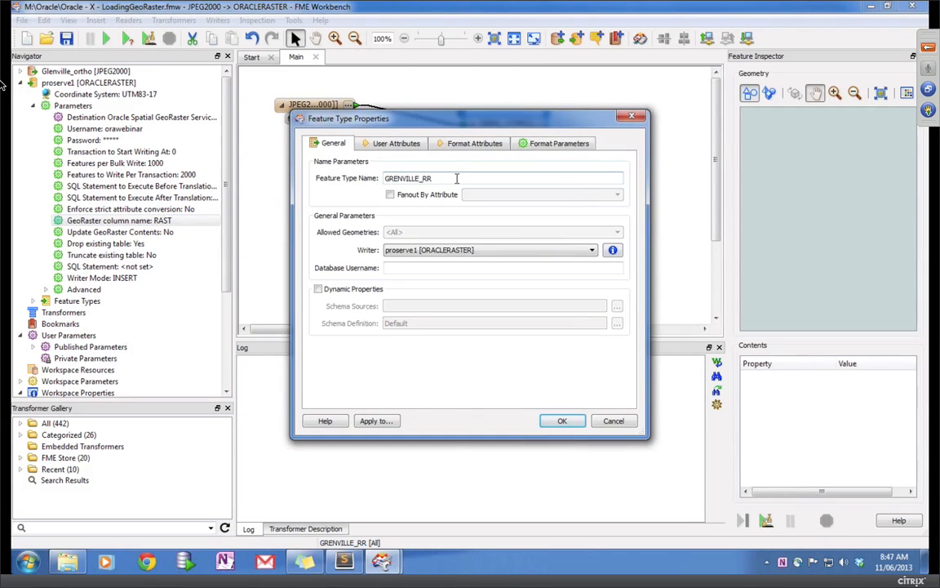
key(F4)
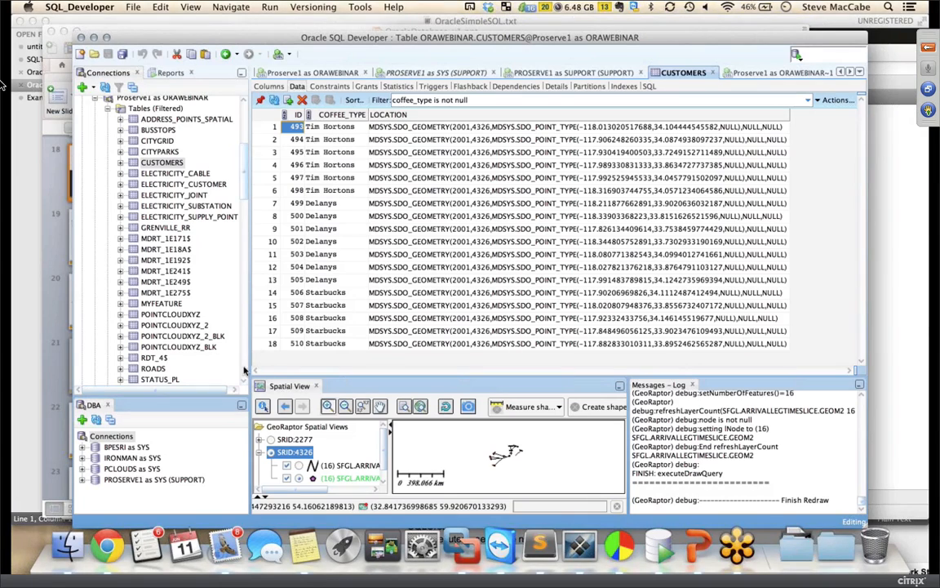
Step: View the GRENVILLE_RR table's single RAST row in SQL Developer, then minimize it
scroll(195, 248, down, 9)
scroll(174, 325, up, 8)
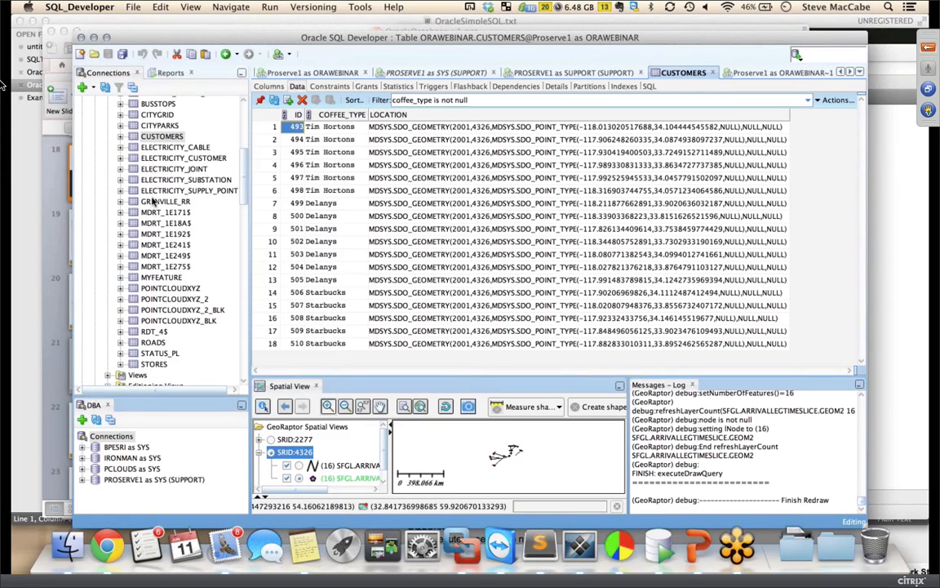
click(153, 202)
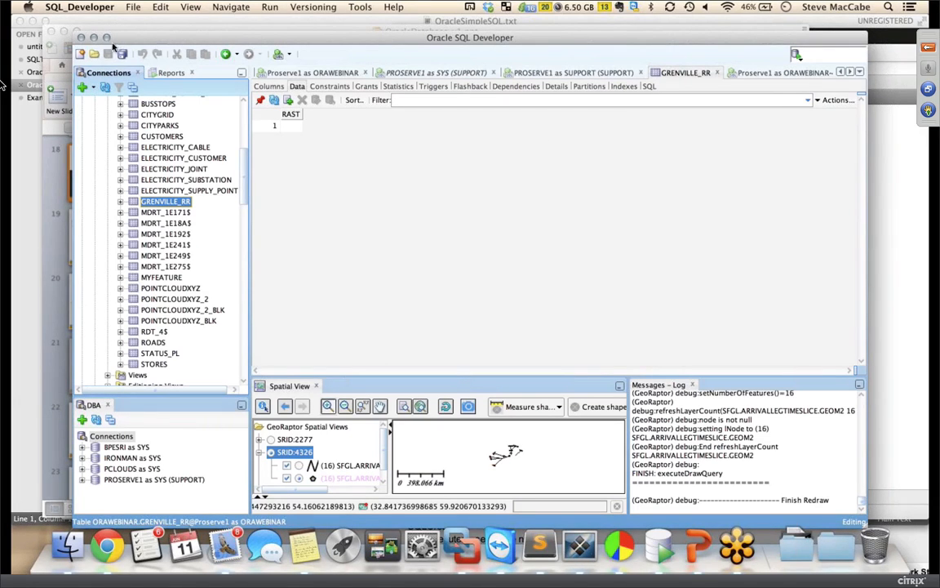
click(93, 37)
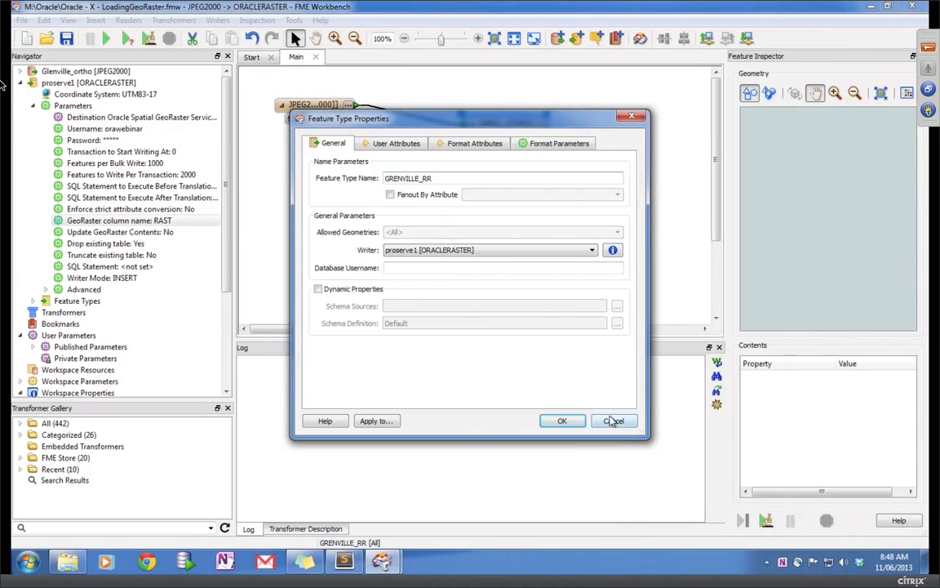
Step: Cancel the GRENVILLE_RR properties and browse the Oracle formats, including Spatial GeoRaster, in Add Writer
click(552, 380)
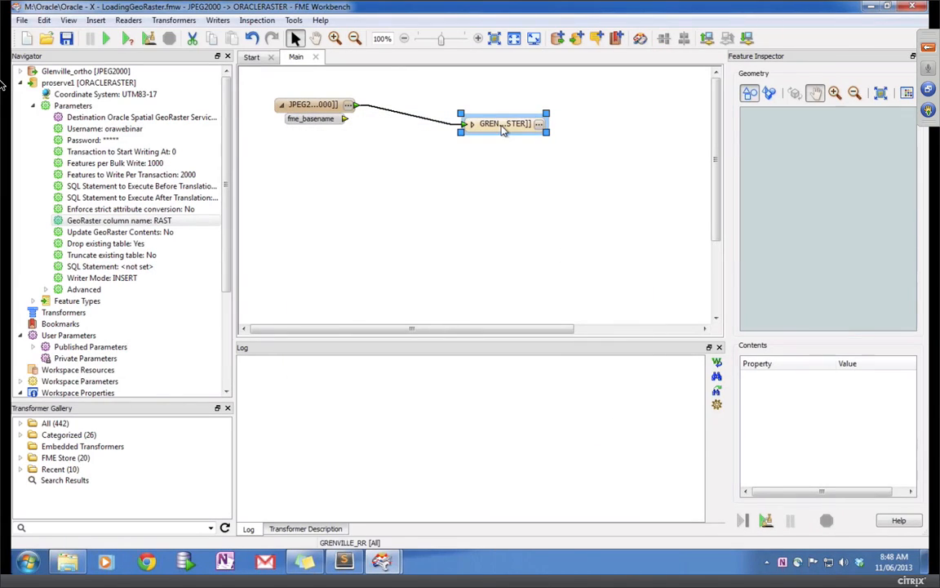
click(219, 21)
click(232, 36)
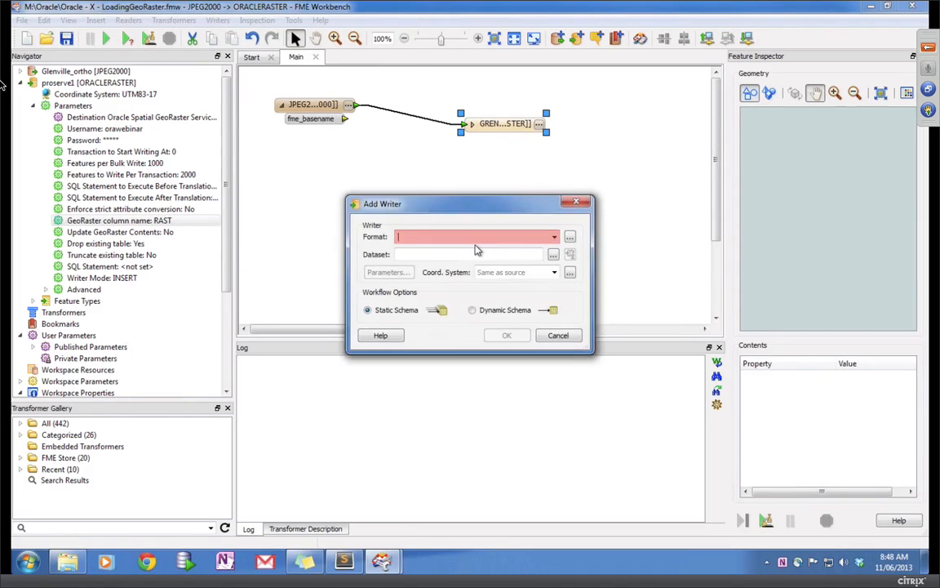
text(oralle)
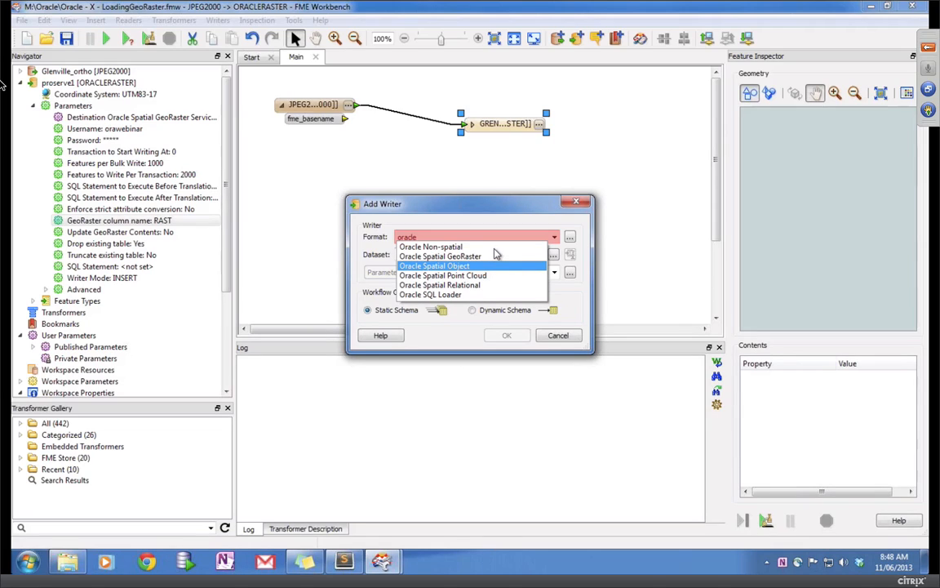
key(Up)
key(Up)
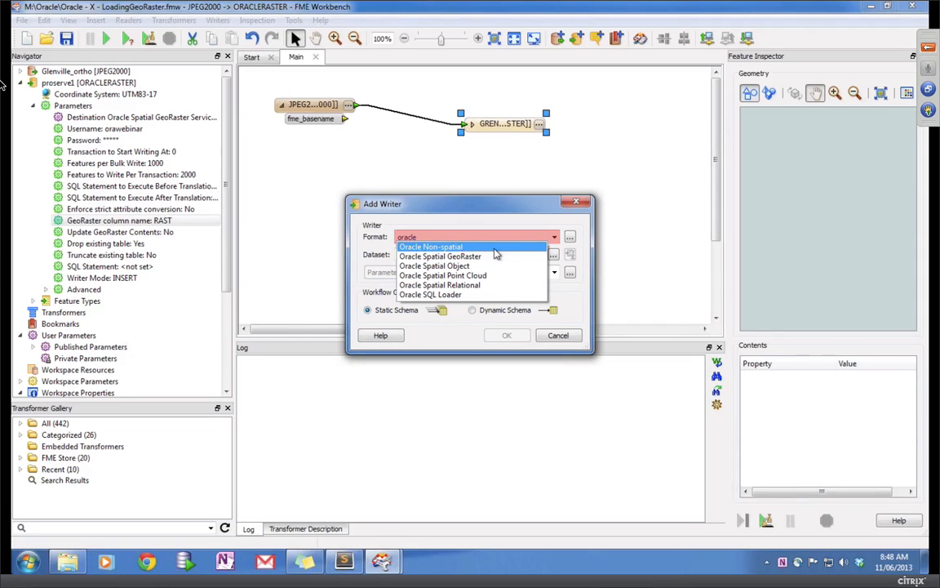
key(Down)
key(Down)
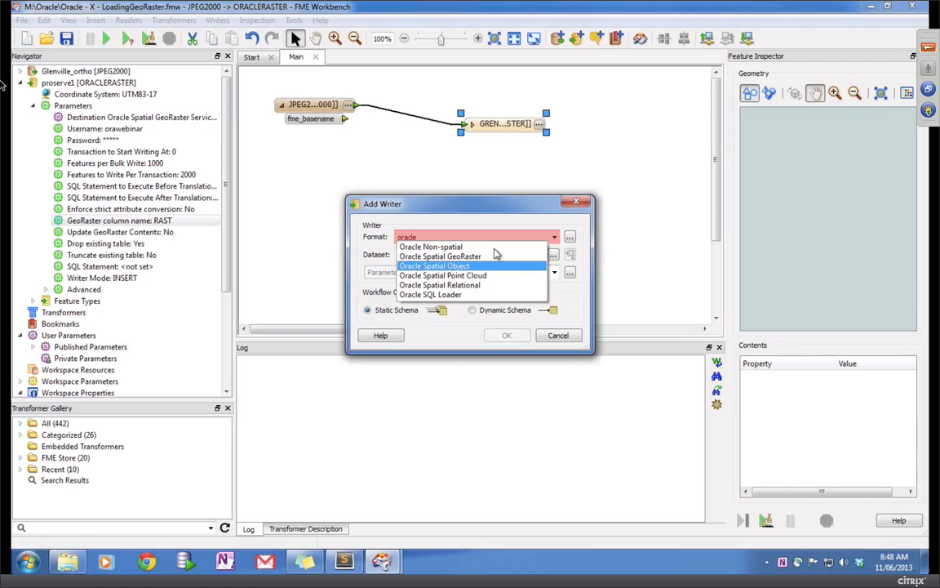
key(Up)
key(Down)
key(Down)
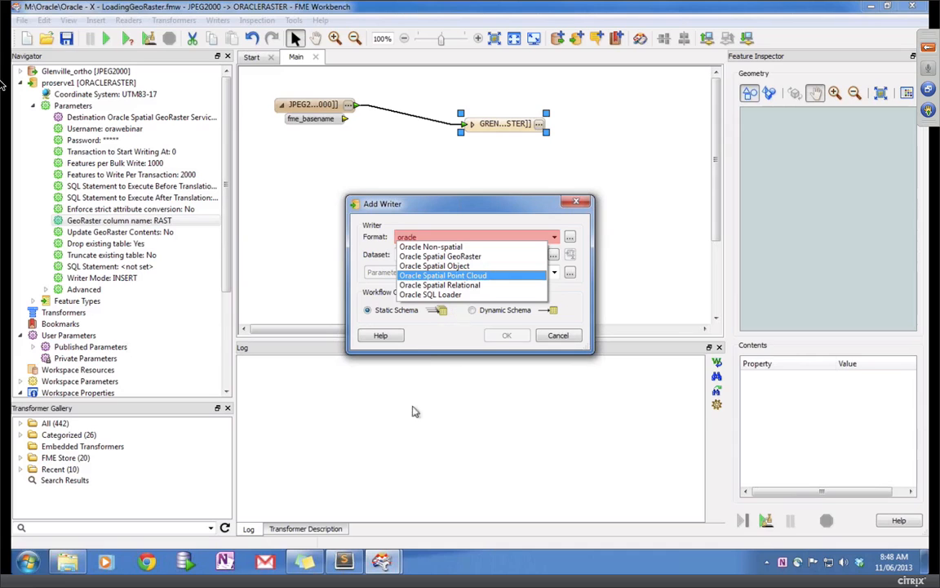
mouse_move(393, 562)
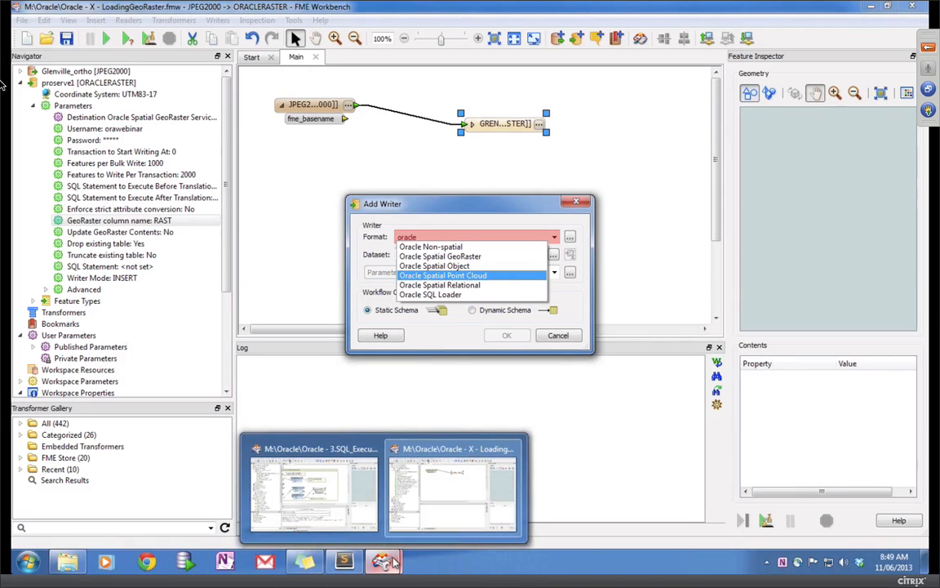
mouse_move(326, 446)
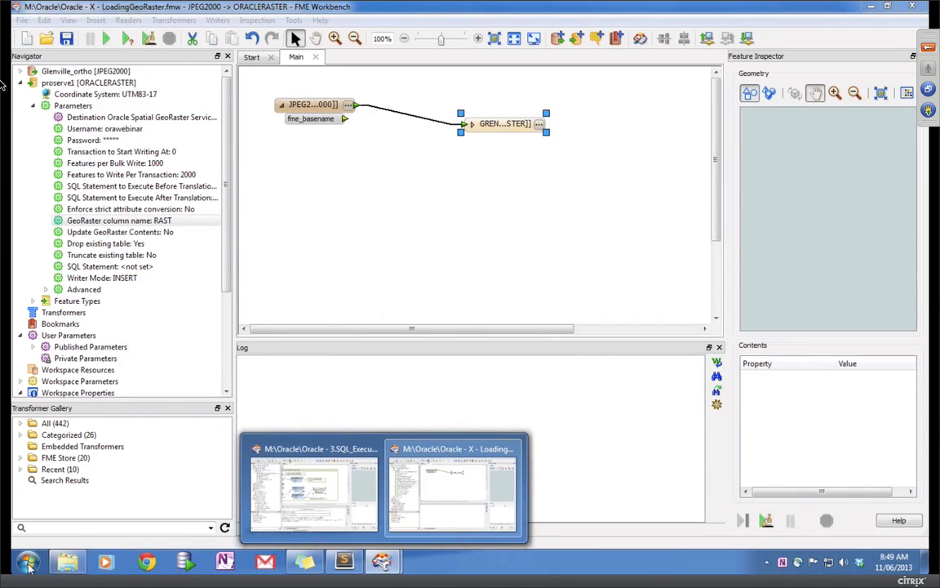
Step: Select Oracle - X - LoadingPointCloud.fmw and browse its PointCloud input folder
click(67, 563)
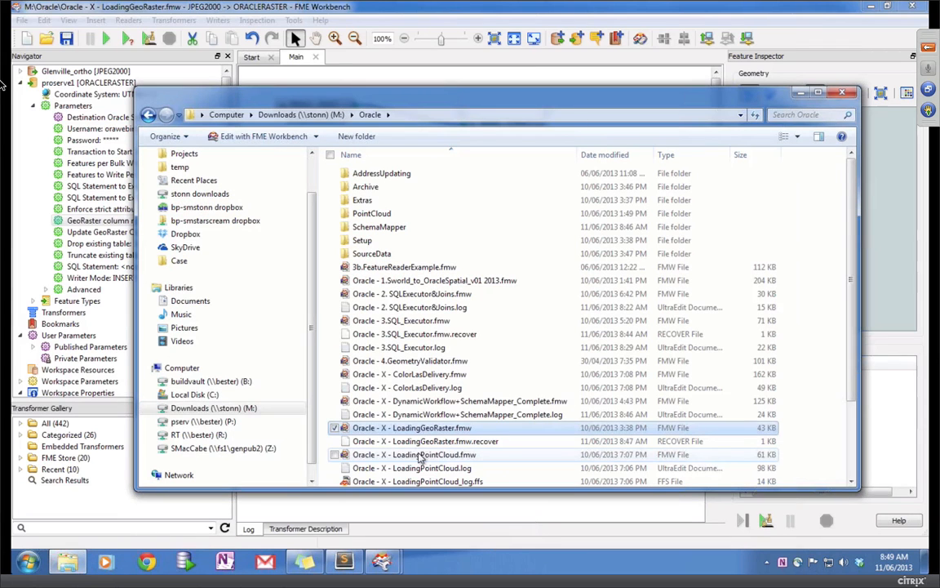
click(447, 454)
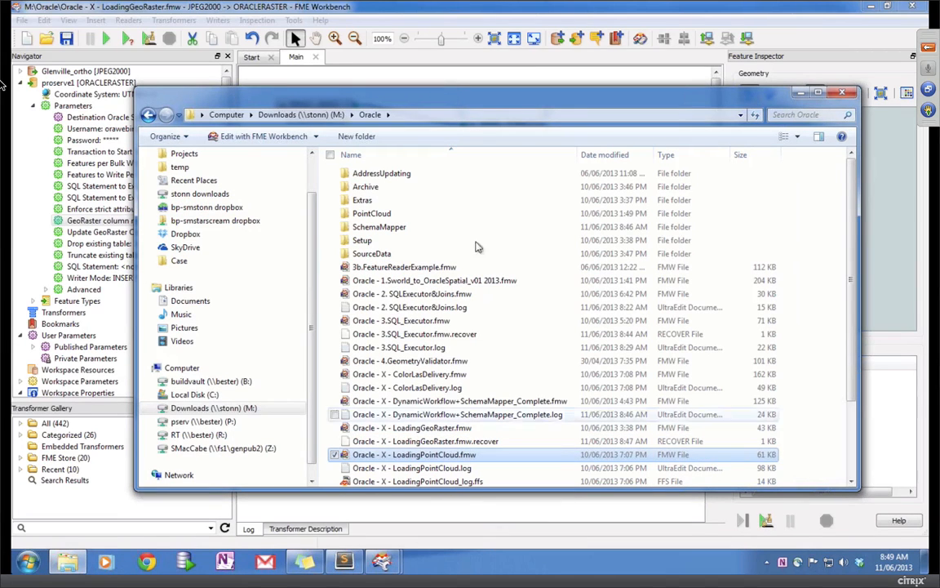
double_click(367, 213)
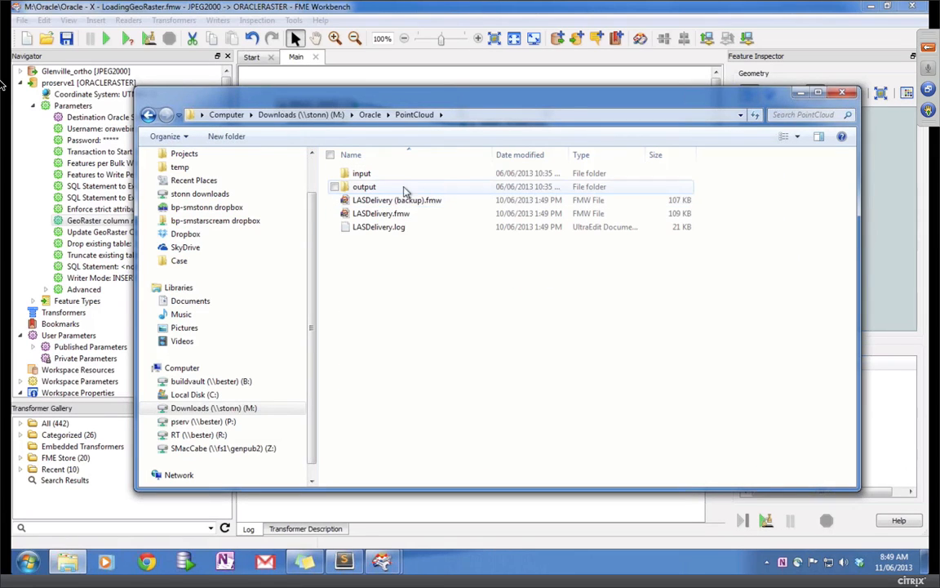
click(379, 176)
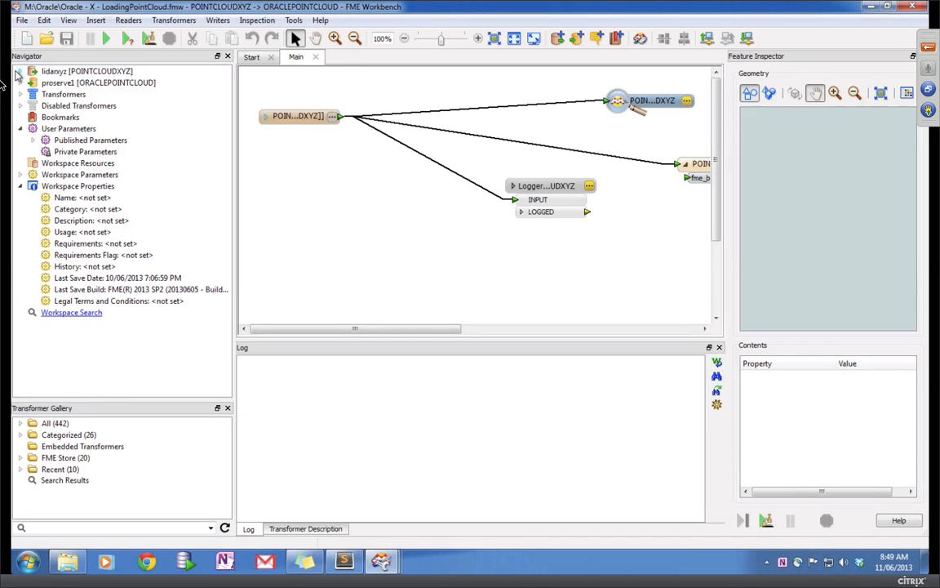
Step: Check the lidarxyz reader's source point cloud file, leaving it unchanged
click(20, 72)
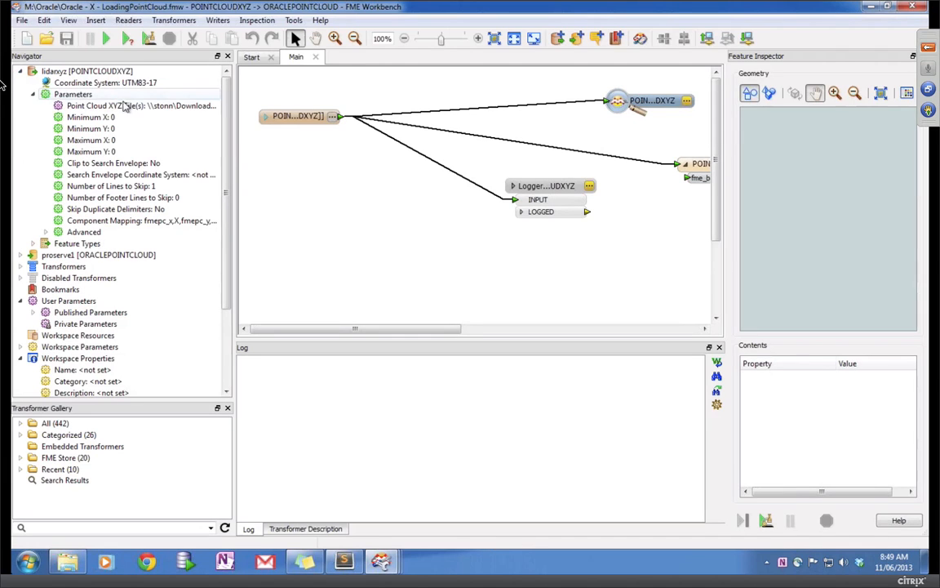
double_click(127, 107)
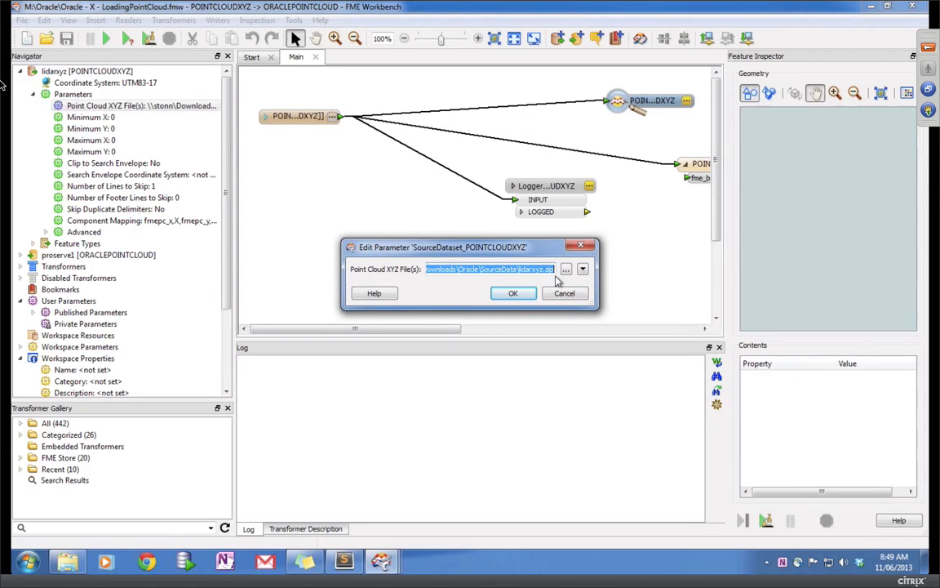
click(564, 293)
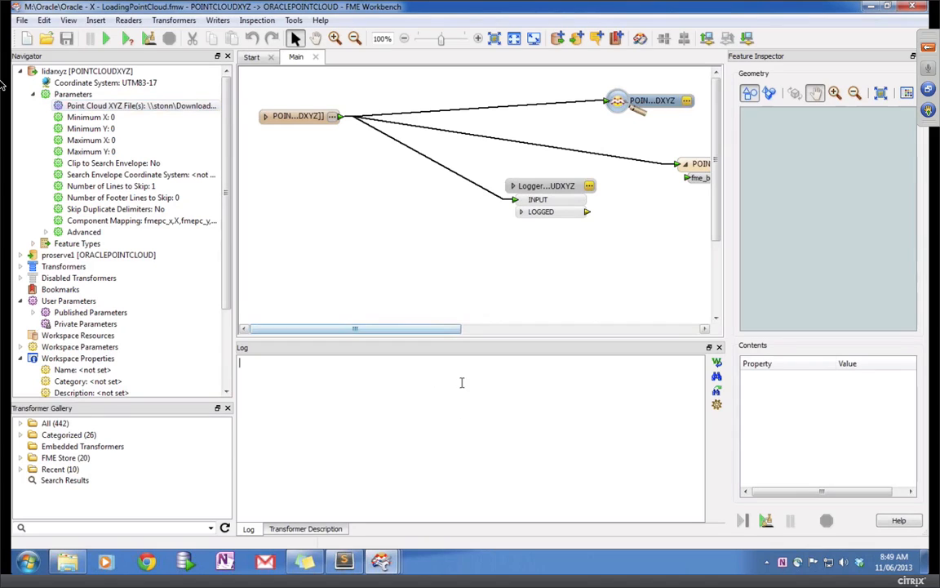
Step: Rename the output feature type to POINTCLOUDXYZ_DEMO and run the workspace to load the points
drag(424, 329, 504, 298)
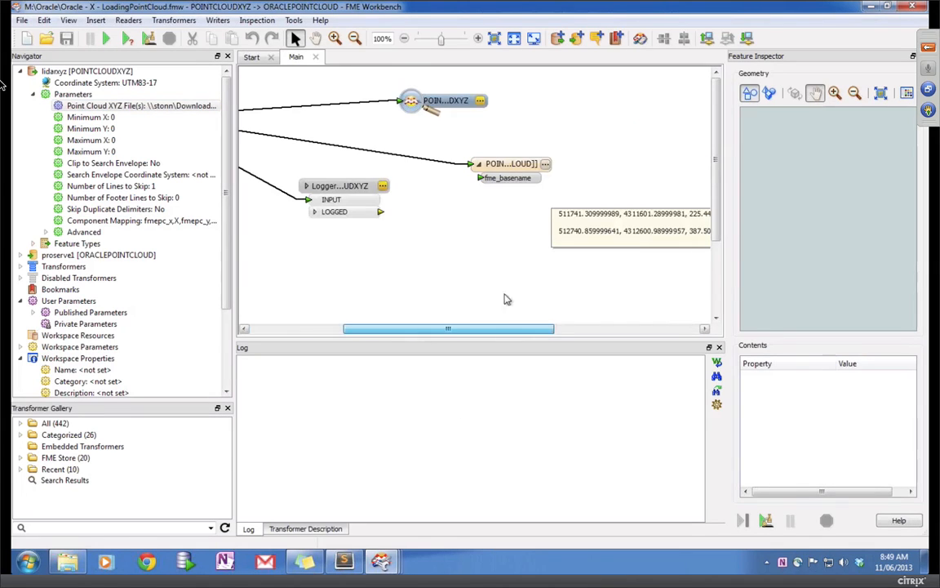
double_click(502, 163)
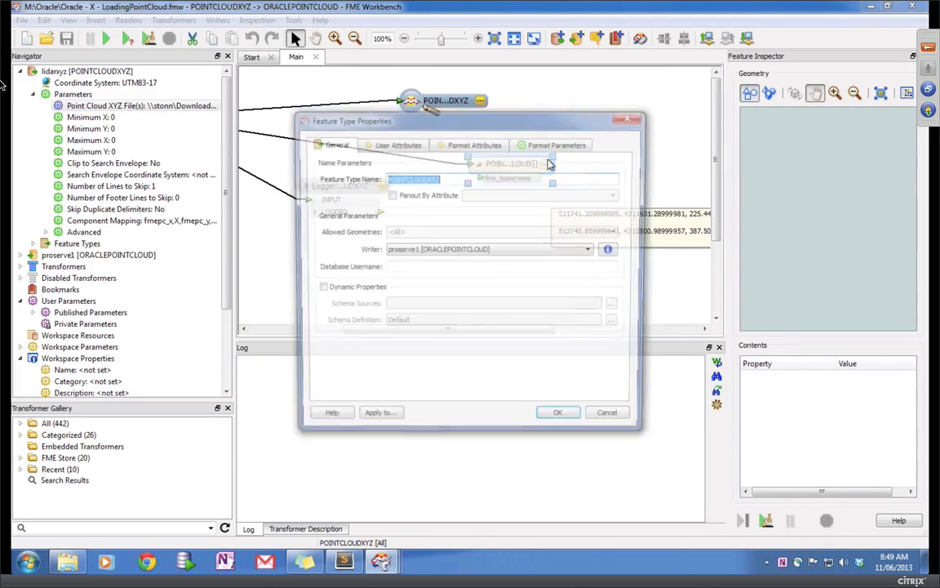
click(495, 177)
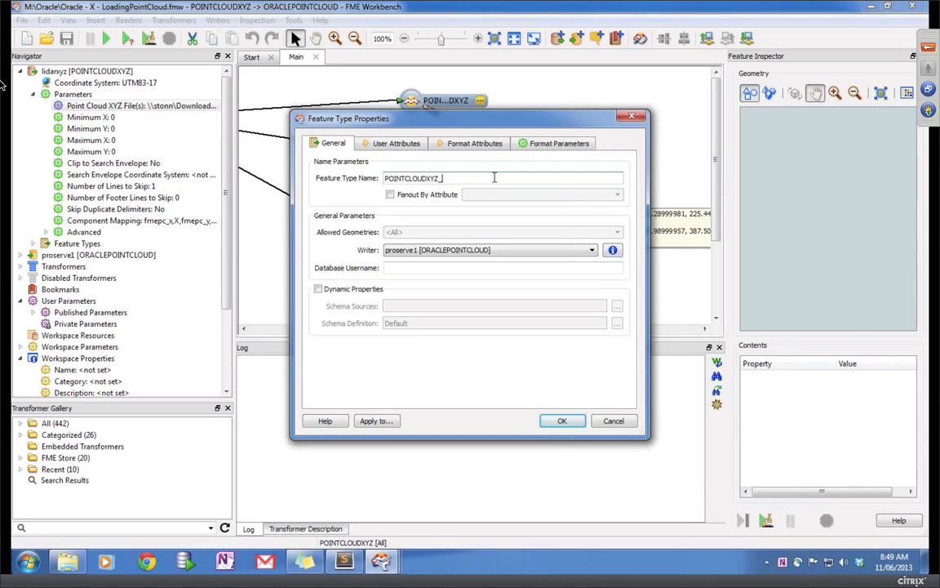
text(_DEMO)
click(563, 420)
click(106, 38)
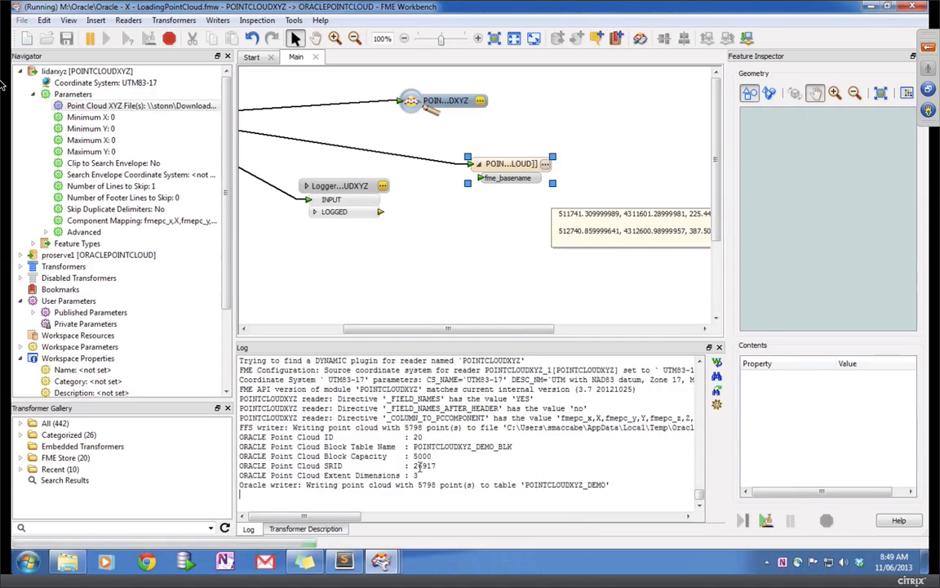
mouse_move(380, 561)
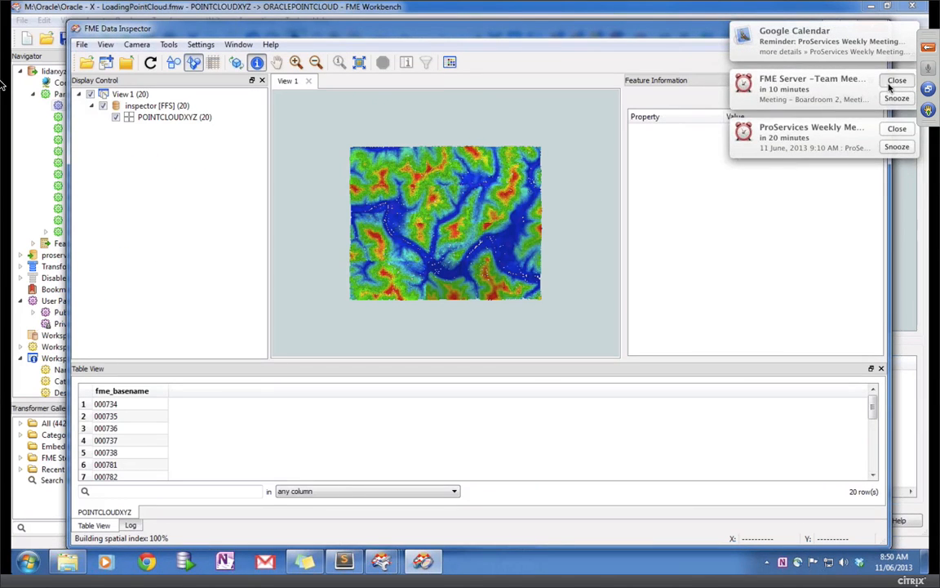
Step: Dismiss the meeting reminders and return to the remote FME Data Inspector session
click(896, 80)
click(897, 81)
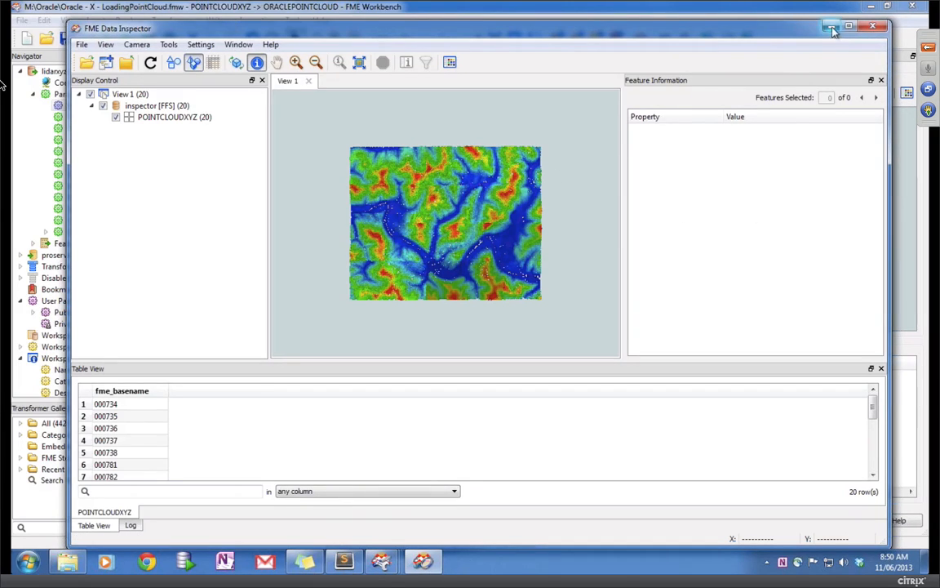
key(ctrl+Left)
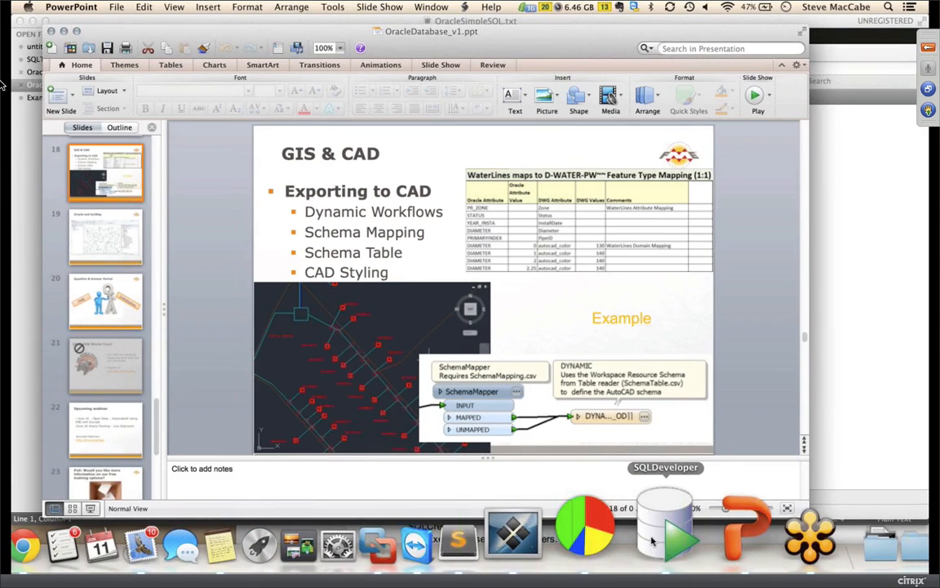
key(ctrl+Right)
Step: Query one point's location and intensity, select all 20 point cloud features, and tilt the terrain into 3D
click(425, 238)
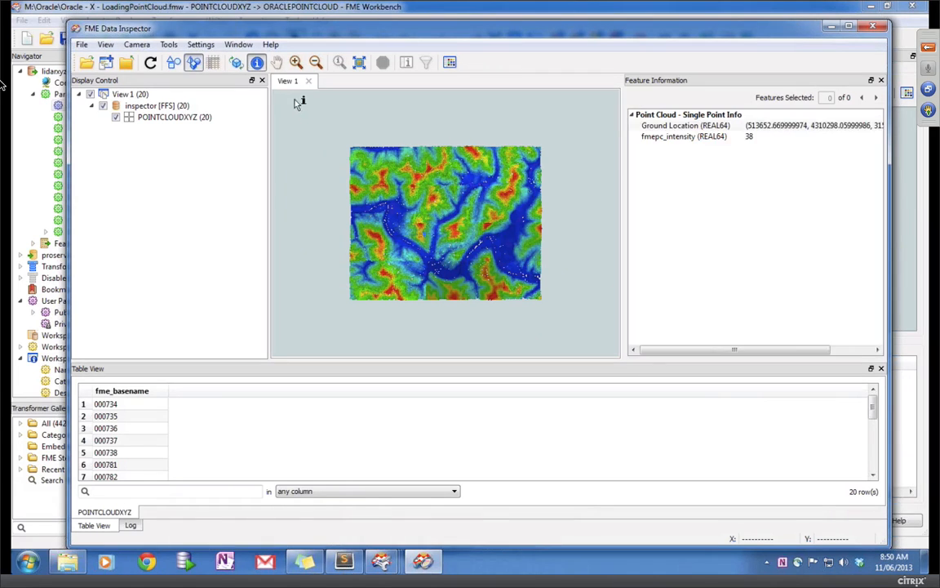
drag(339, 153, 457, 274)
click(235, 64)
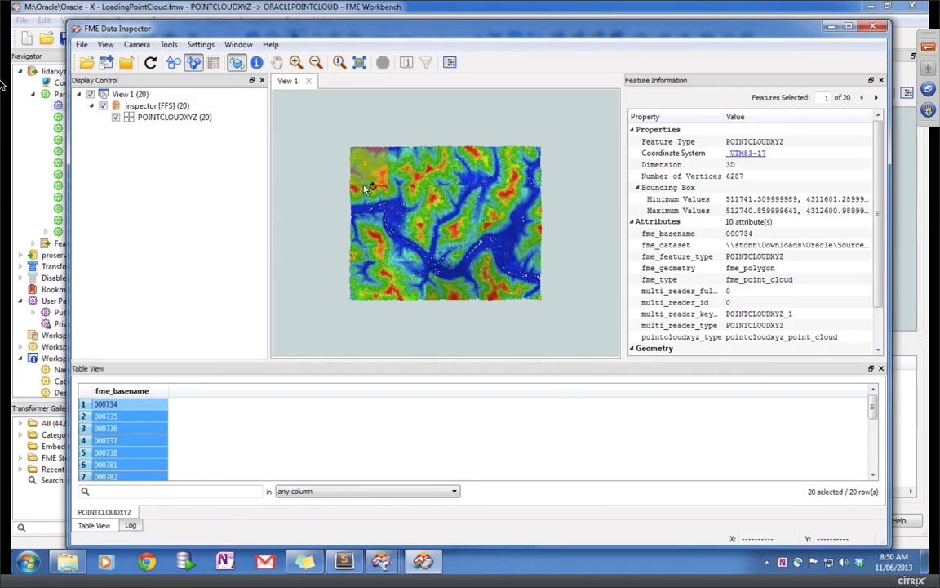
drag(379, 211, 471, 280)
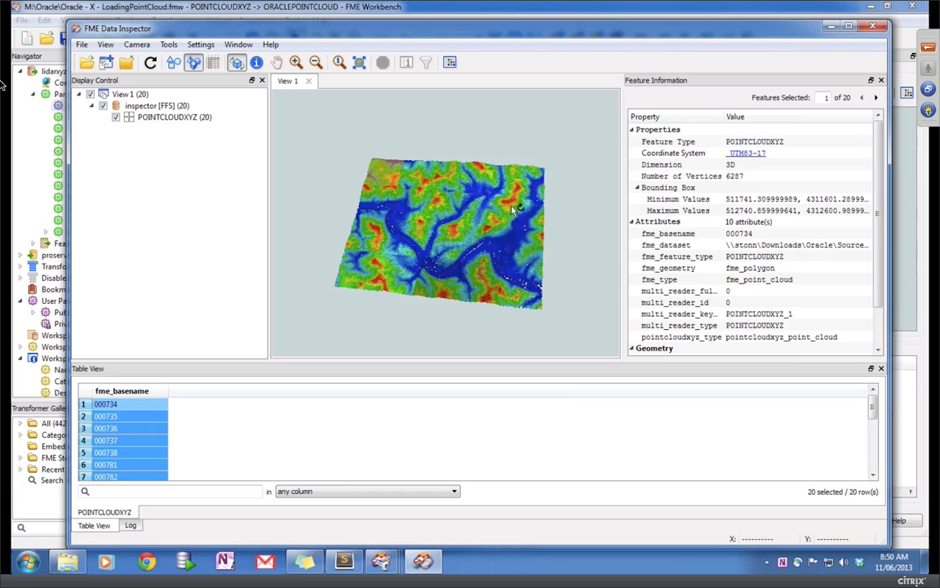
drag(466, 189, 485, 147)
Step: Zoom in close on the coloured LiDAR terrain
click(296, 61)
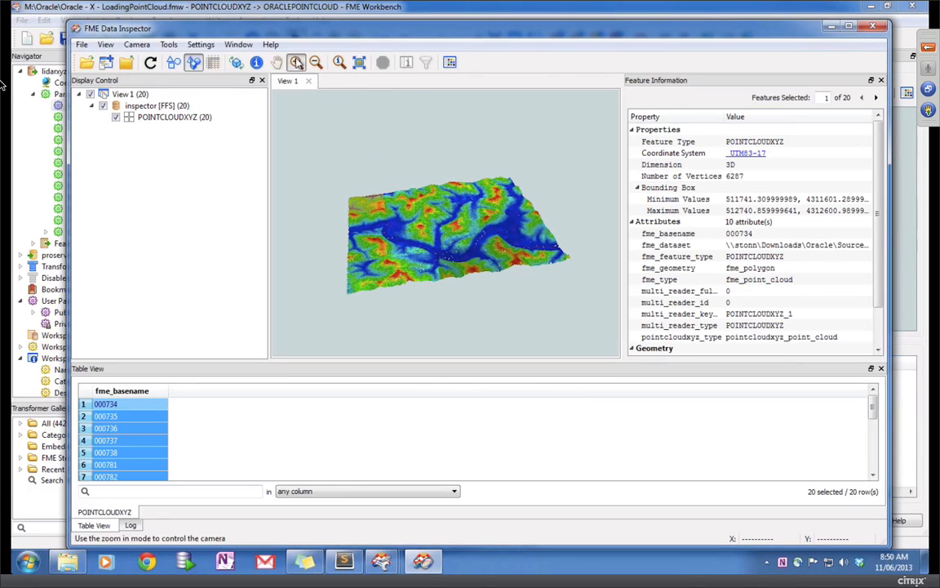
click(433, 246)
click(403, 246)
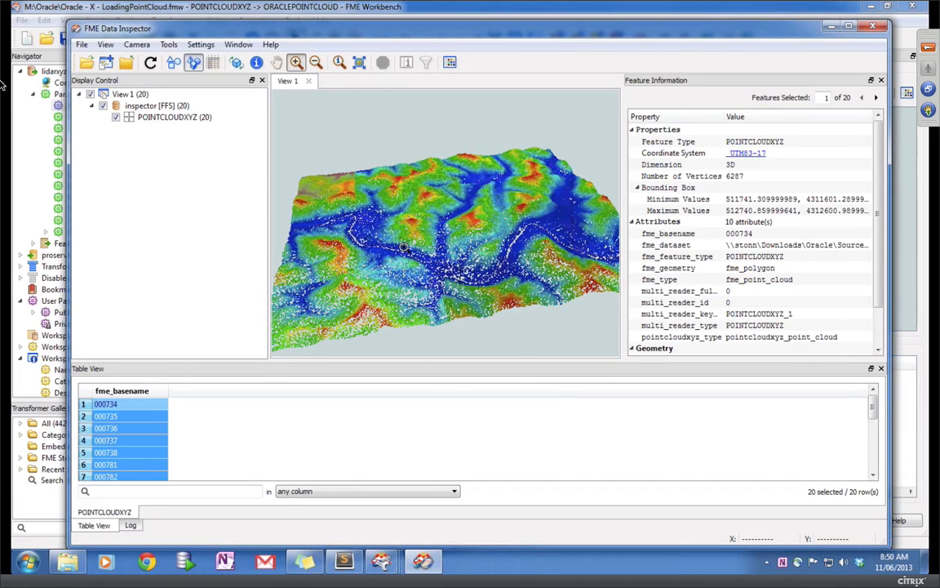
click(403, 246)
click(404, 246)
click(403, 246)
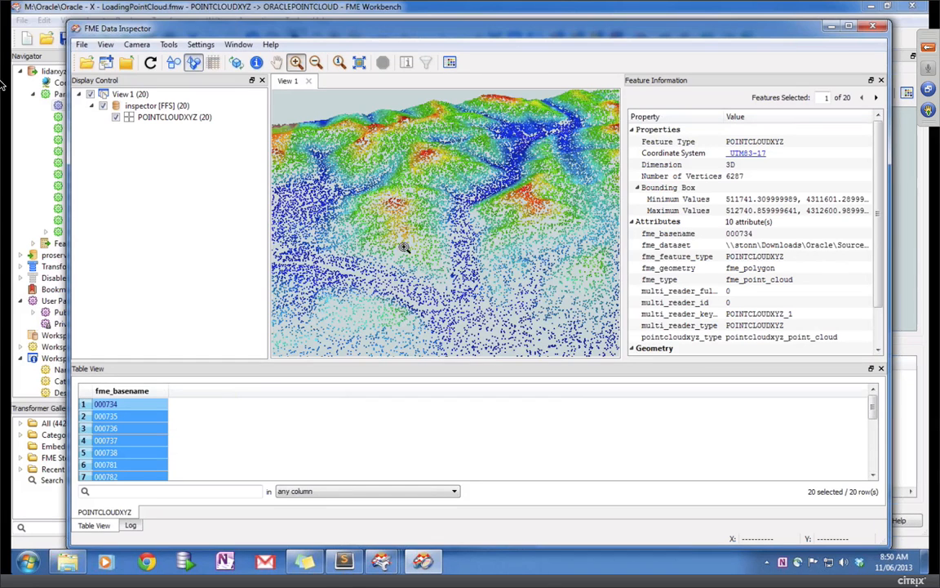
Step: Rotate the view along the ridges, then close Data Inspector and the point cloud workspace
click(236, 63)
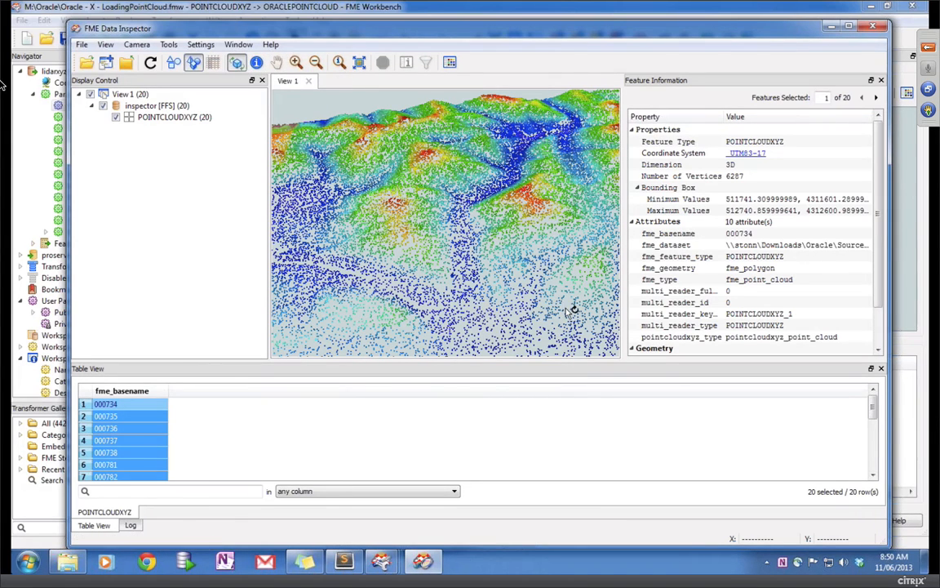
drag(458, 234, 359, 188)
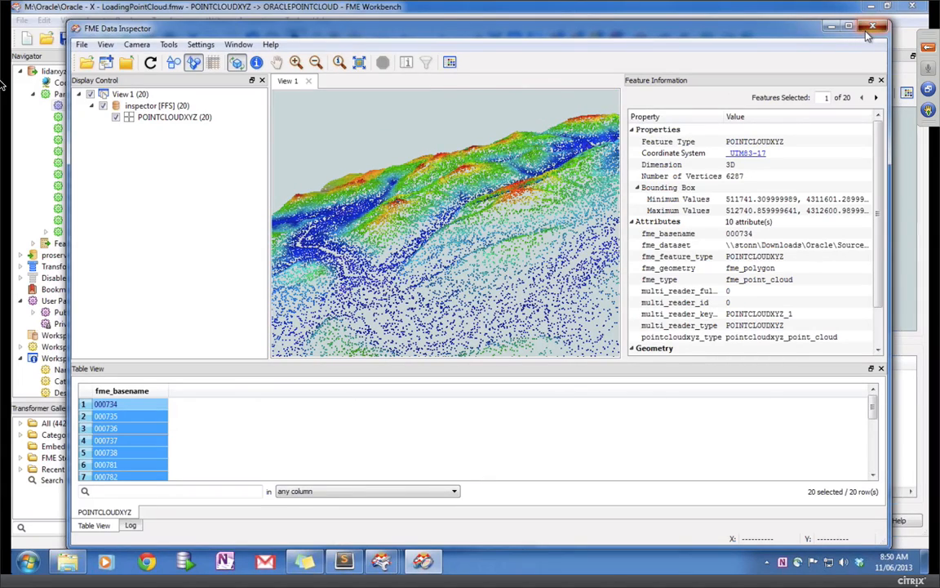
click(870, 30)
click(912, 6)
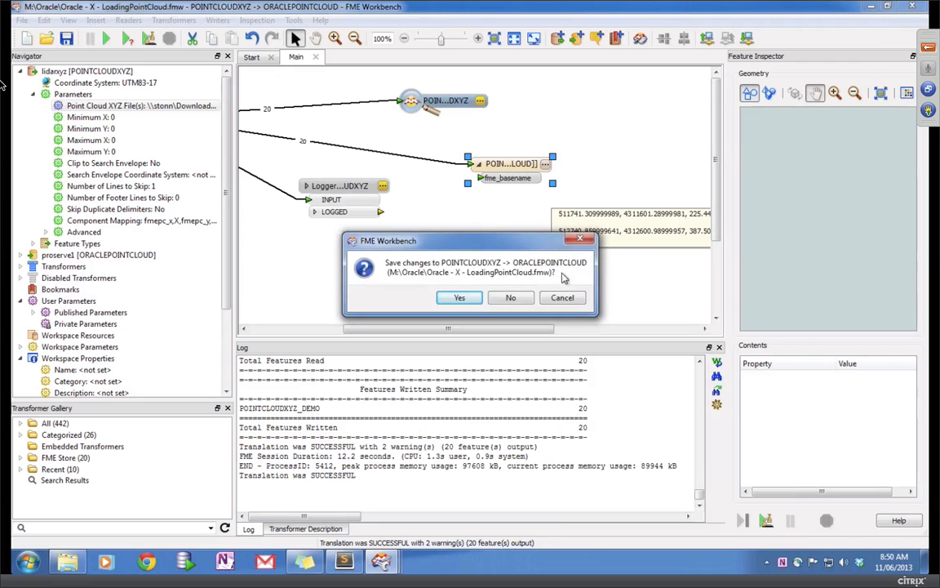
Step: Close LoadingPointCloud.fmw without saving and go up to the Oracle folder in Explorer
click(520, 298)
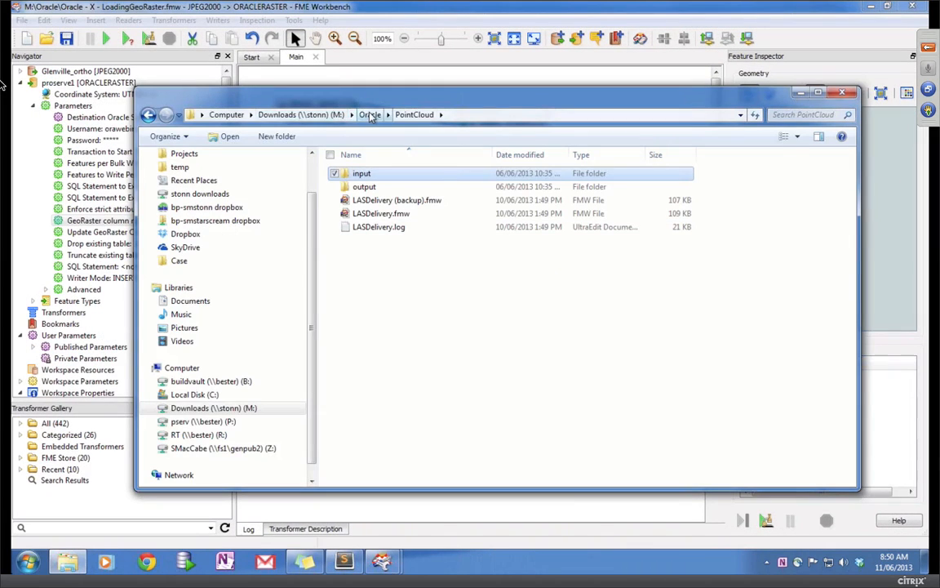
click(369, 114)
scroll(420, 359, down, 2)
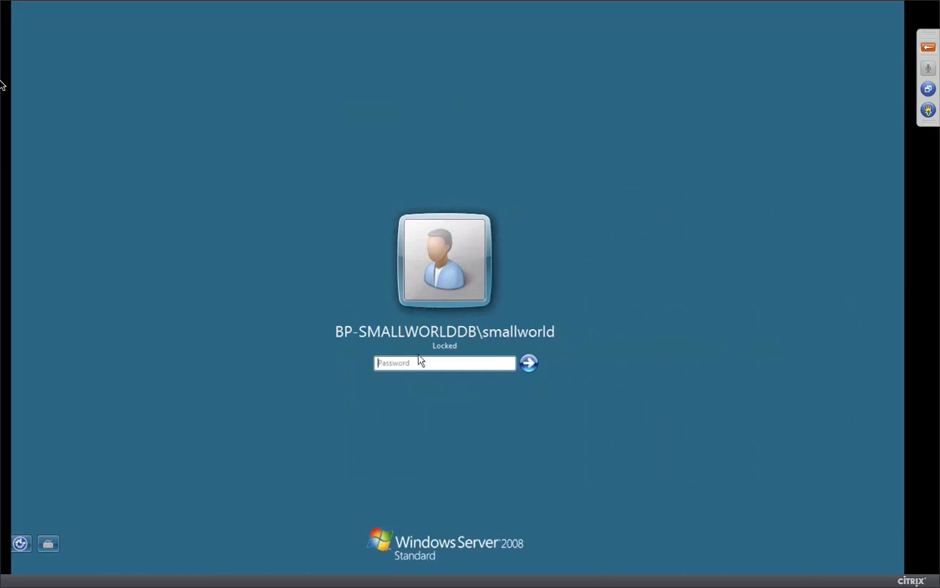
Step: Leave the full-screen remote session to return to the CoRD window
key(ctrl+Right)
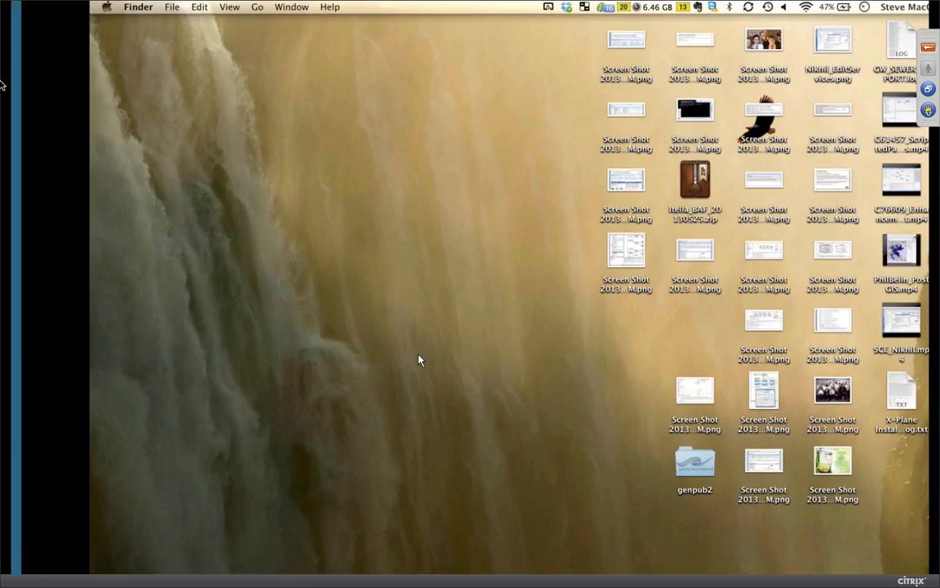
key(ctrl+Left)
key(alt+super+f)
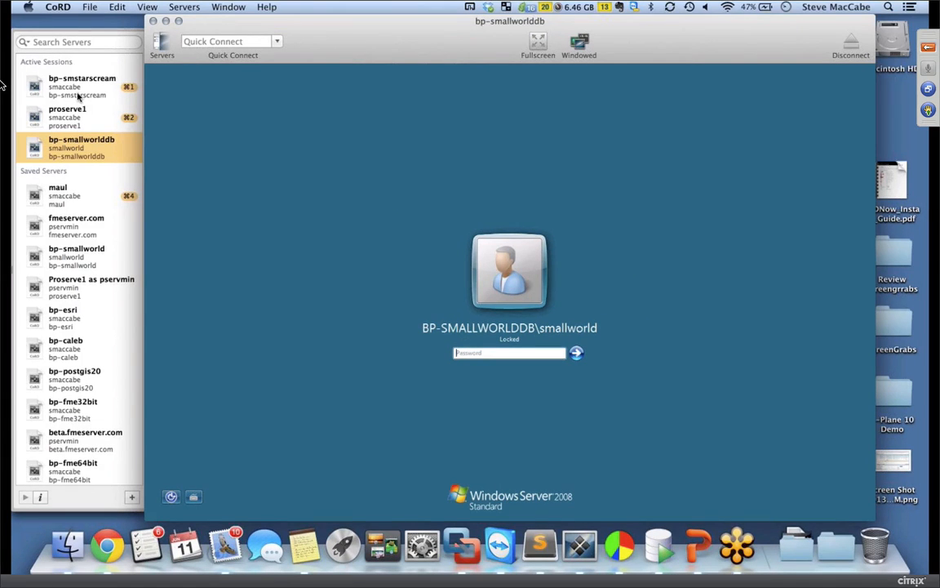
Step: Switch to the bp-smstarscream session holding UsingWorkspaces_on_IRONMAN.fmw and show it full screen
click(51, 124)
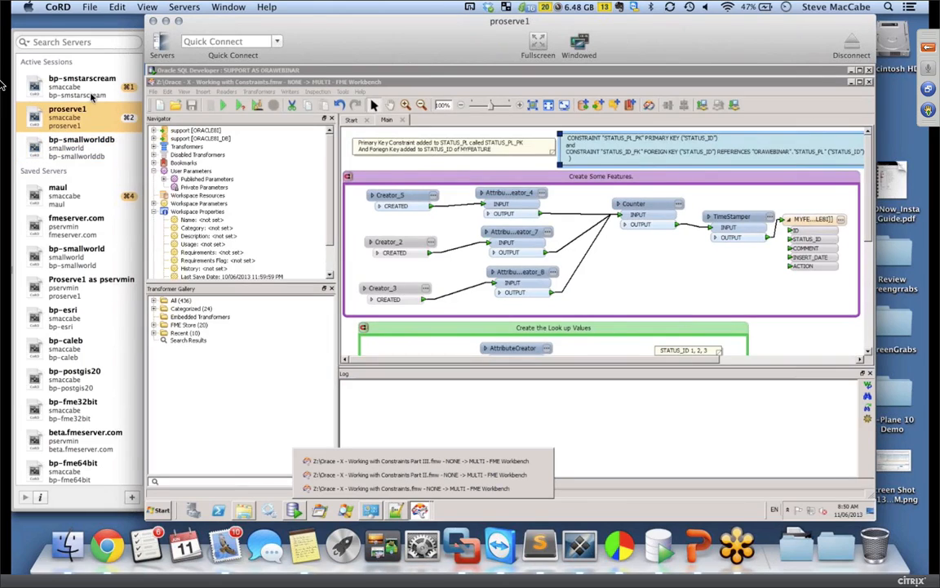
click(80, 90)
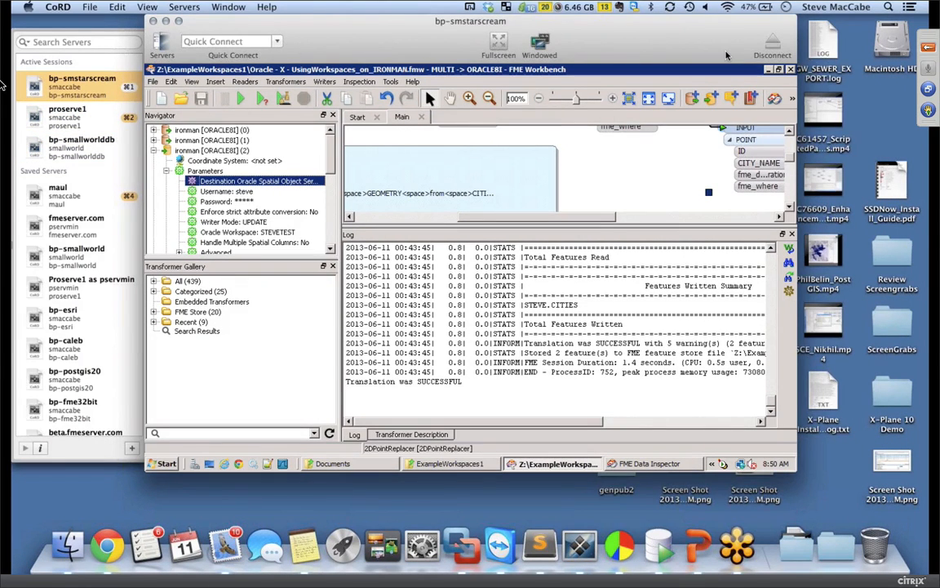
click(499, 44)
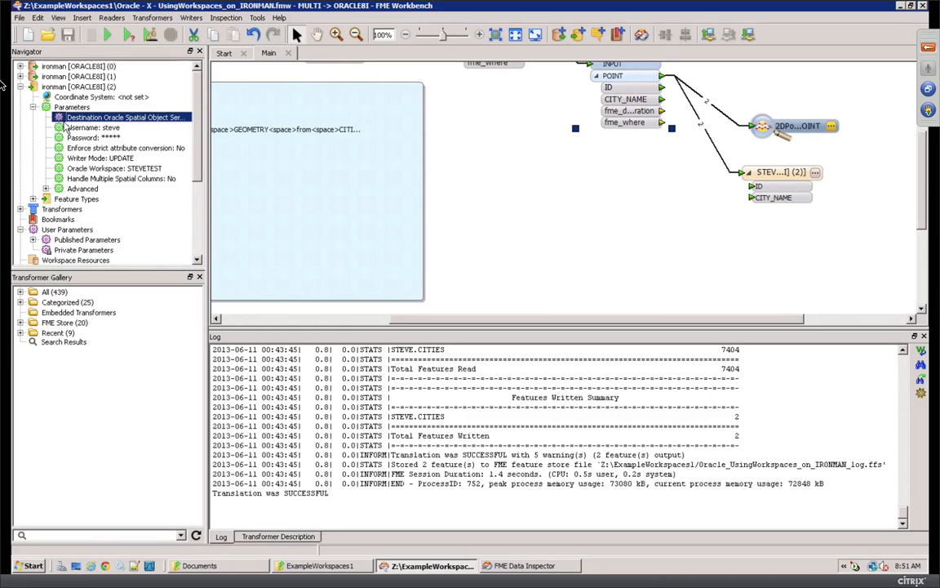
Step: Inspect the ironman reader parameters, confirming the reader uses the LIVE Oracle workspace
click(89, 169)
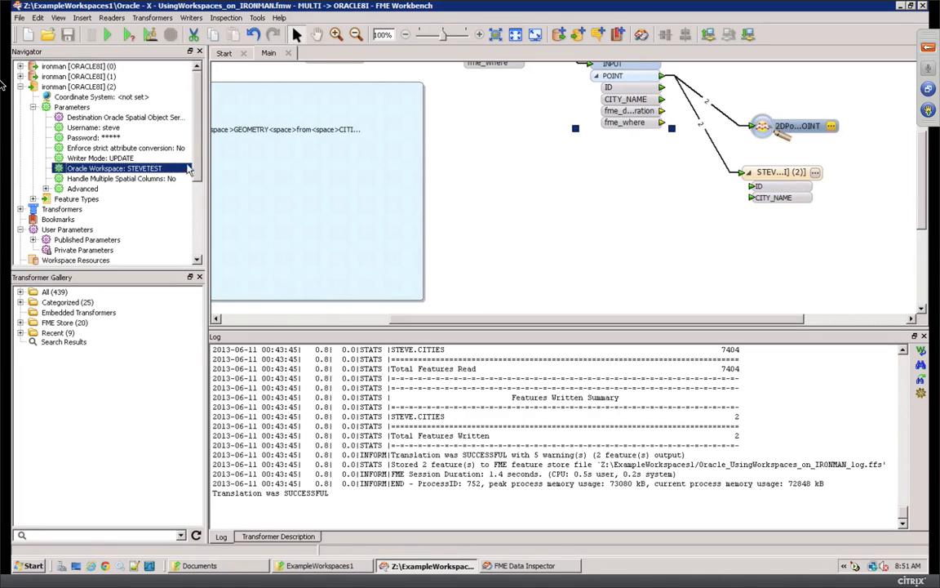
click(21, 77)
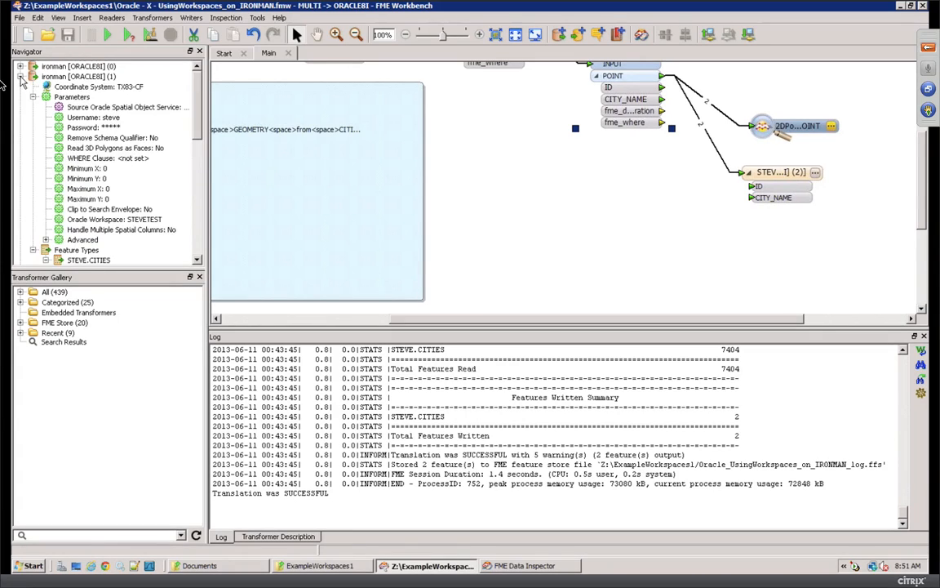
click(21, 76)
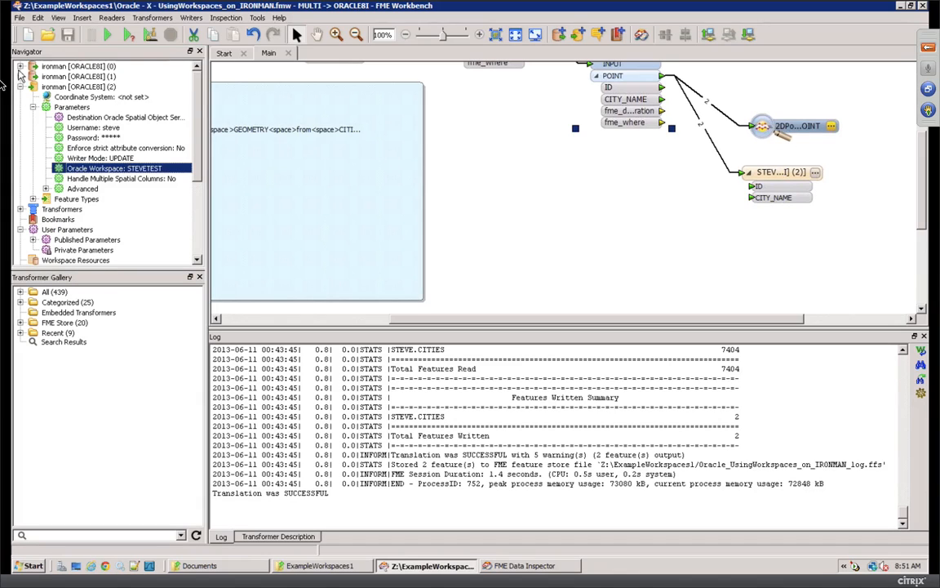
click(21, 66)
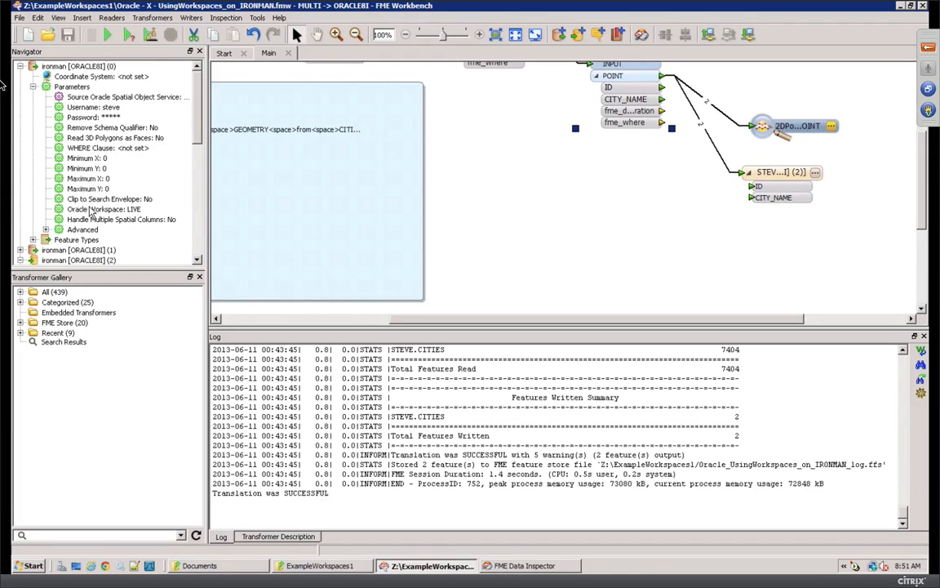
click(91, 210)
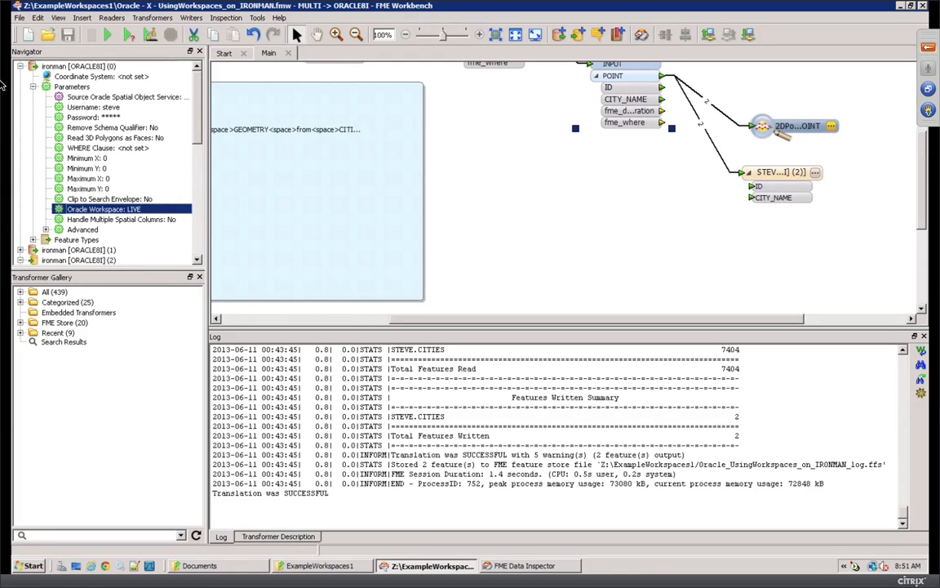
Step: Confirm the writer's Oracle Workspace is STEVETEST, then return to FME Data Inspector
click(337, 319)
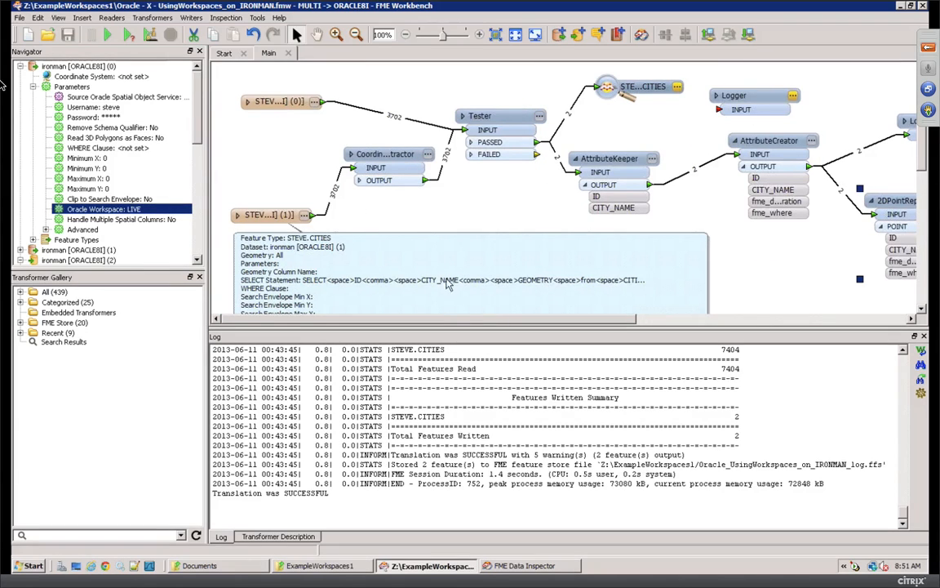
drag(445, 322, 484, 323)
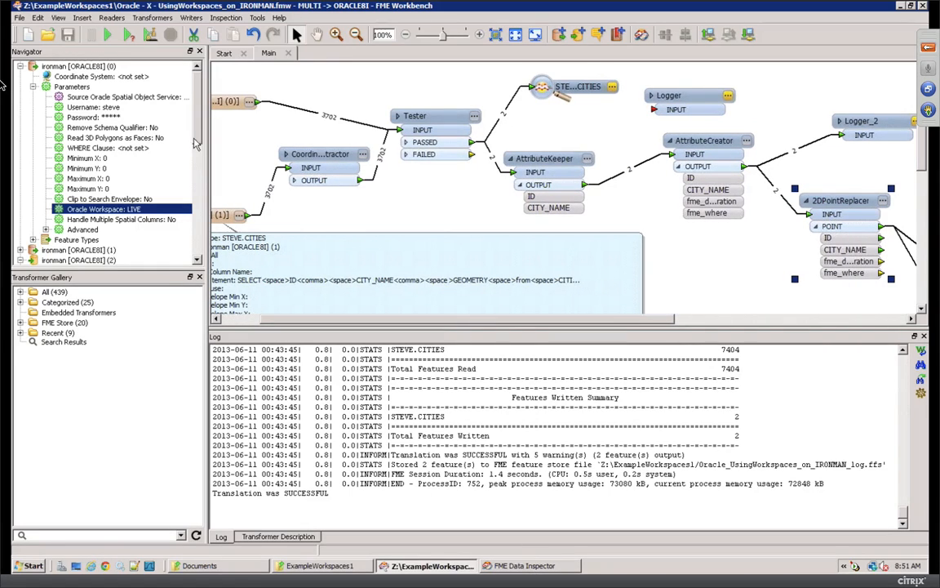
scroll(148, 170, down, 4)
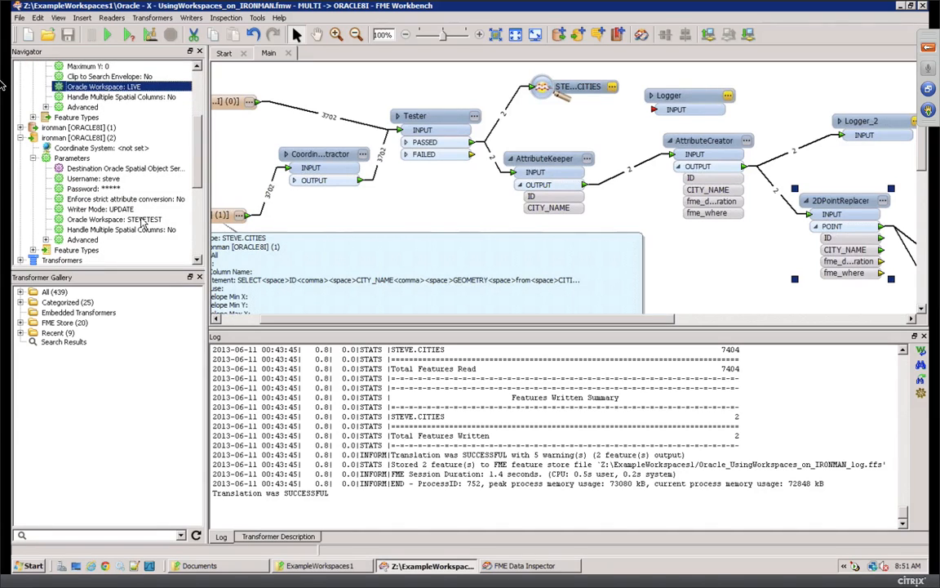
click(141, 219)
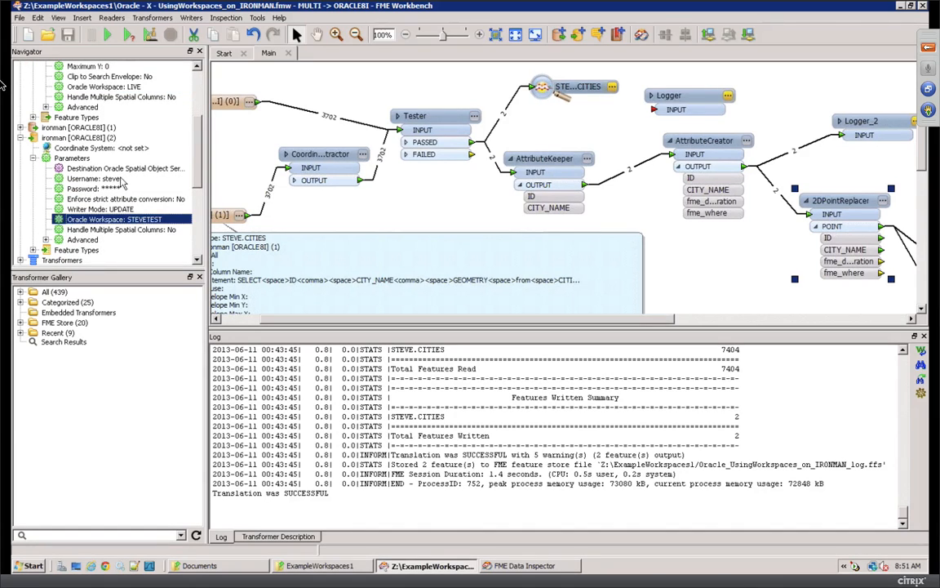
click(79, 129)
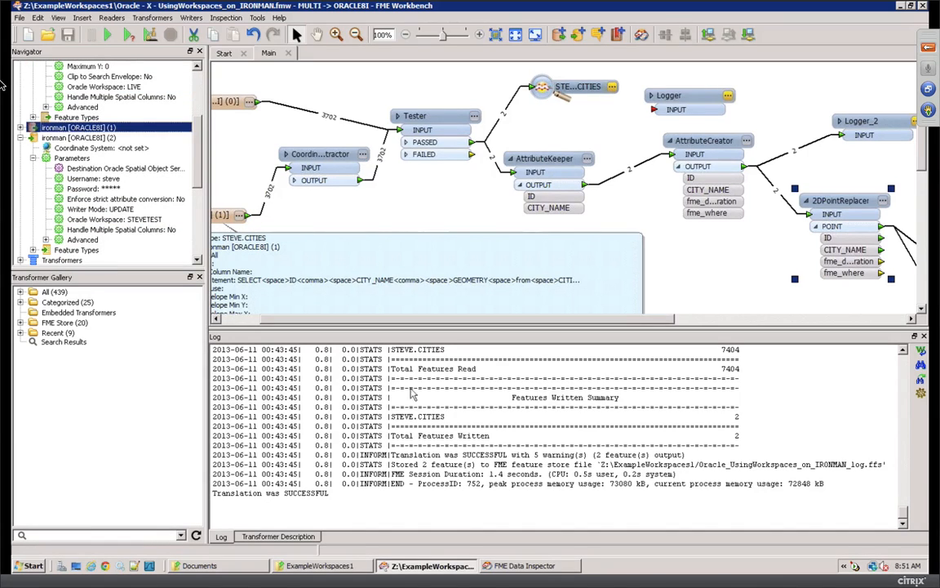
click(530, 566)
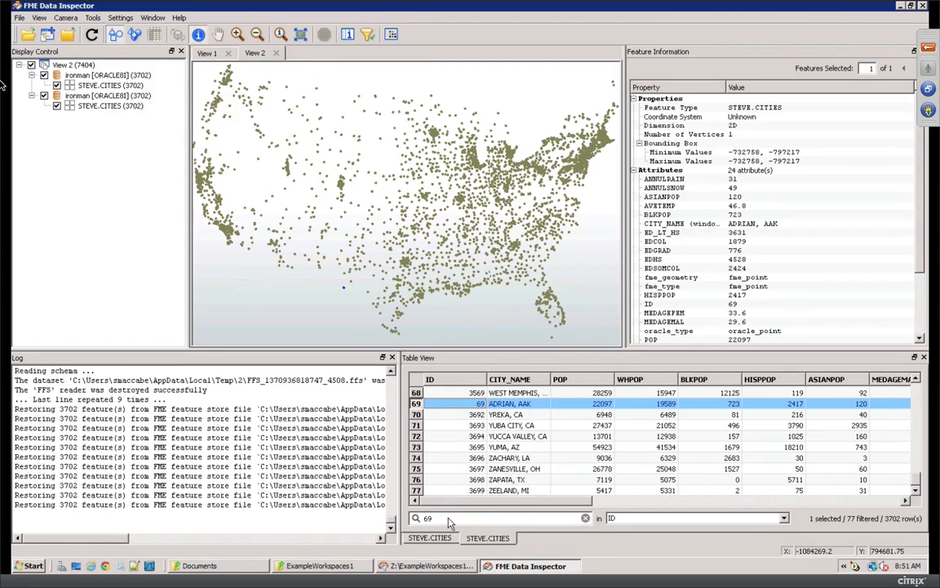
Step: Compare both STEVE.CITIES tables at row 69 (ADRIAN, AAK), then leave fullscreen
click(433, 539)
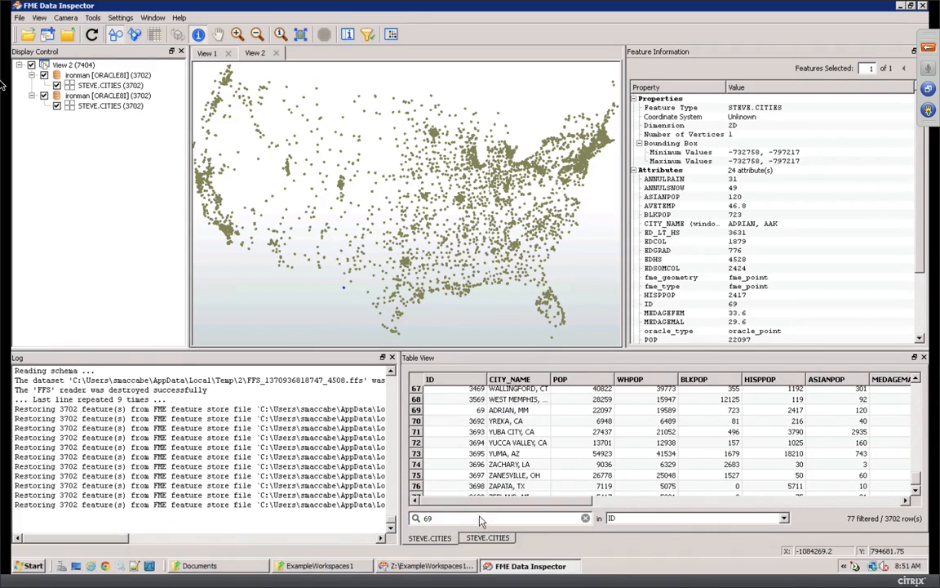
click(481, 539)
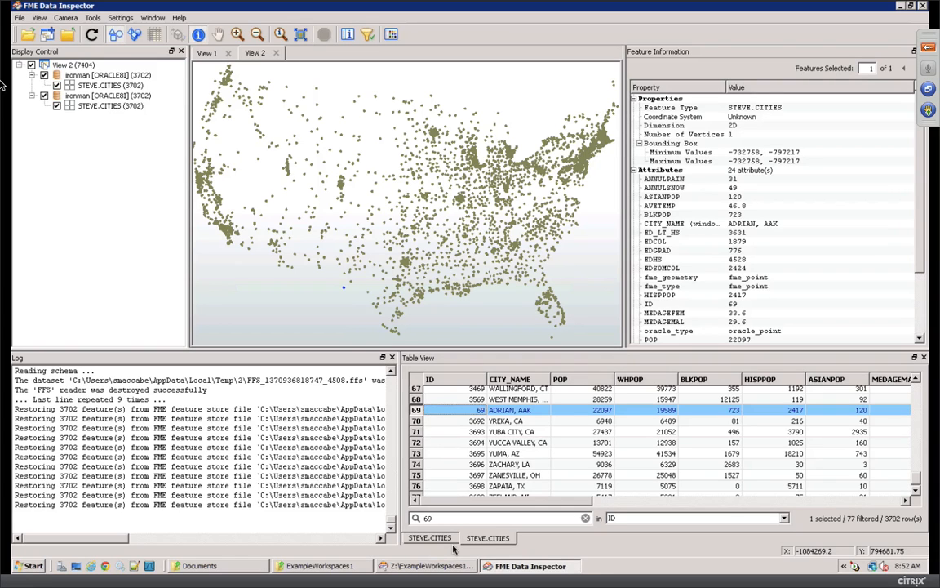
key(alt+super+f)
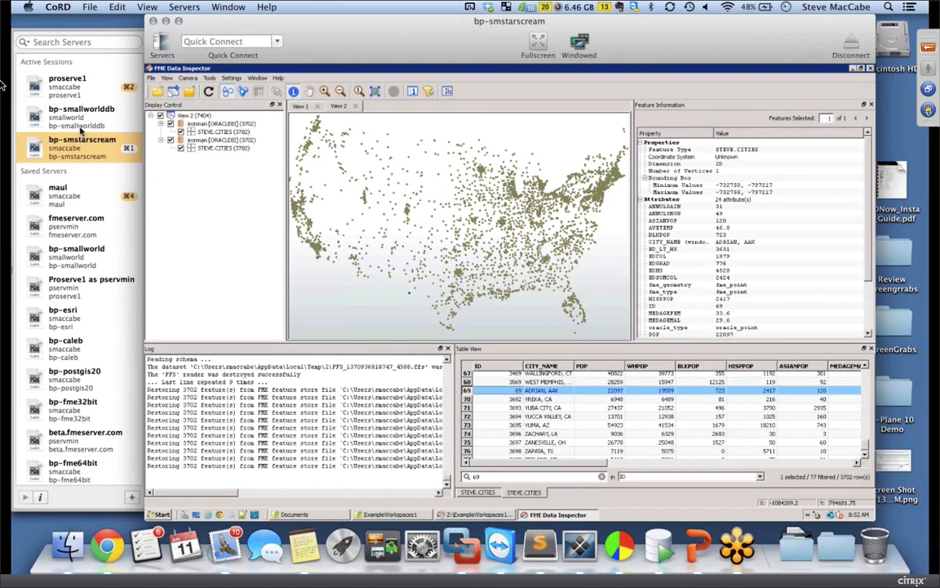
Step: Show proserve1 full screen, open Working with Constraints Part II, and shrink the log pane
click(61, 88)
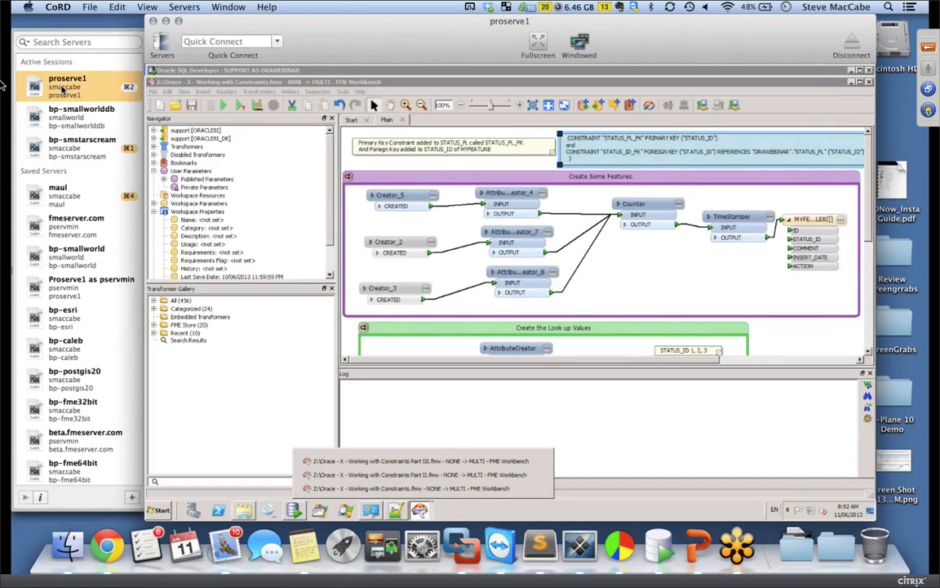
key(alt+super+f)
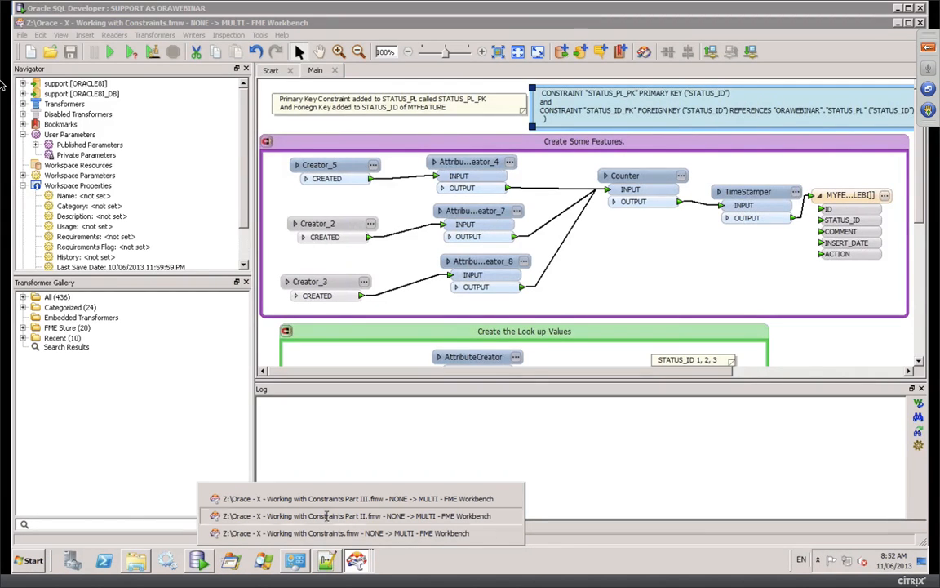
click(325, 515)
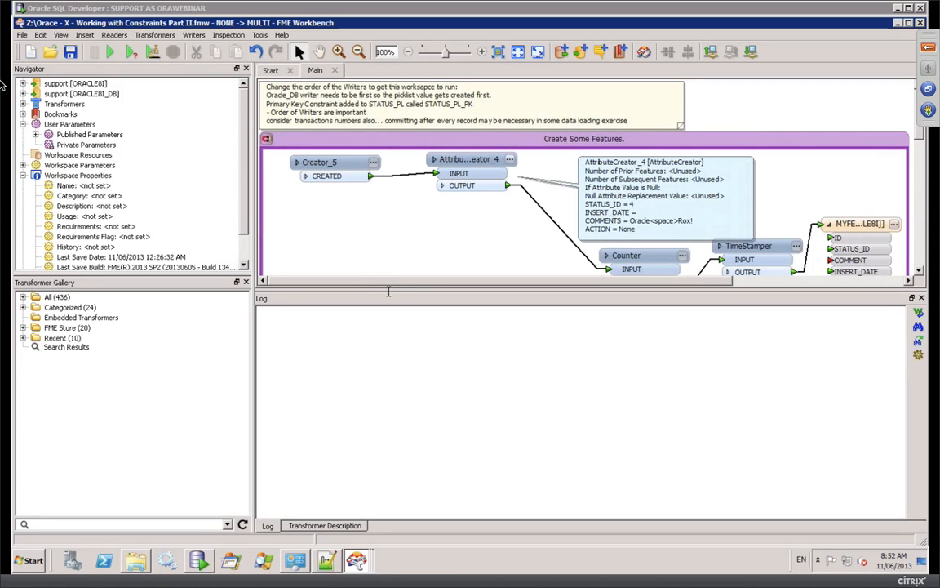
drag(385, 331, 388, 402)
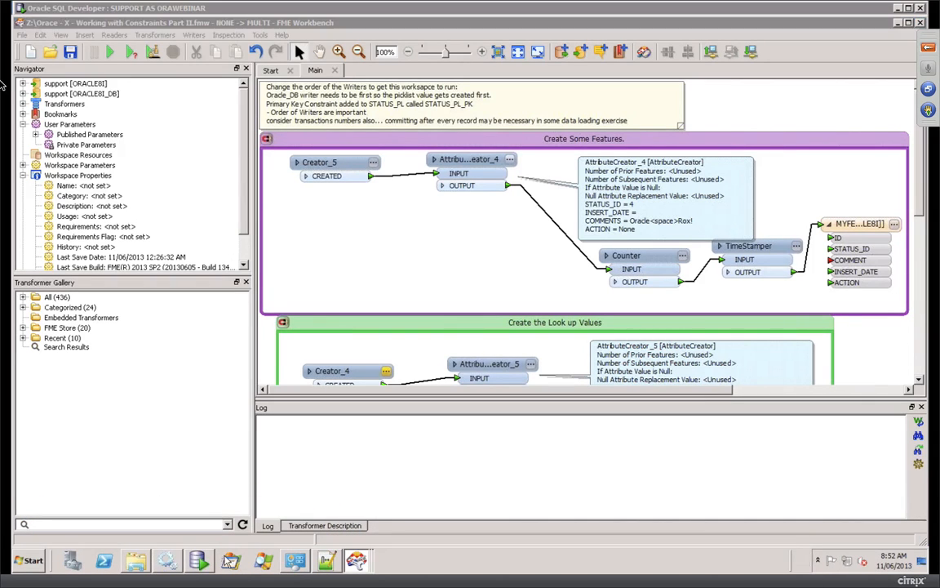
Step: Review STATUS_PL's rows and MYFEATURE's three rows in SQL Developer, then return to the Part II workspace
click(199, 561)
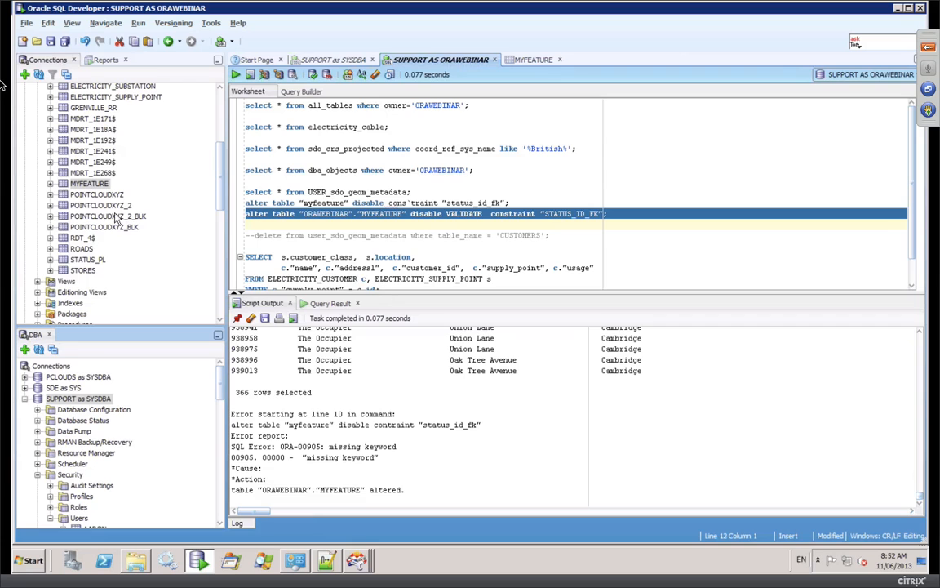
click(85, 260)
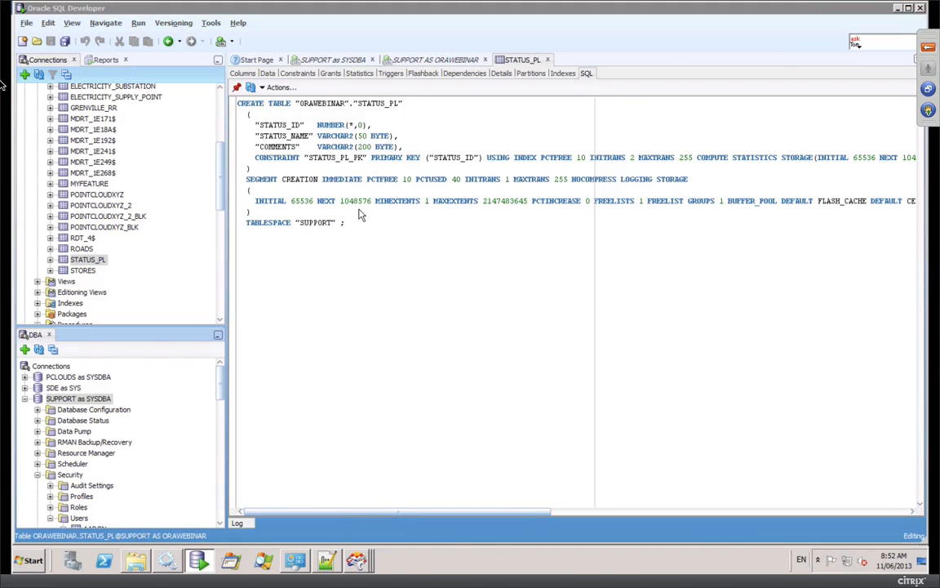
click(270, 74)
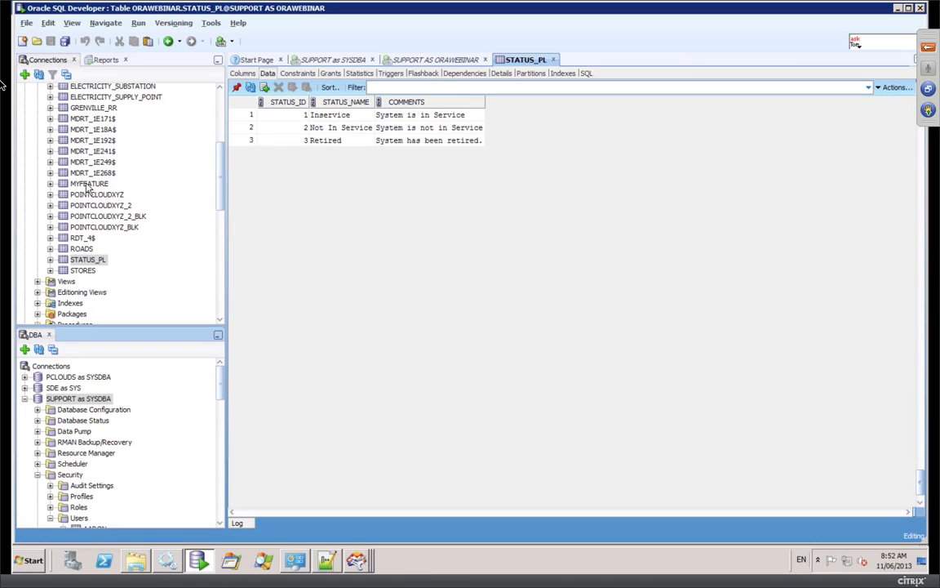
click(87, 185)
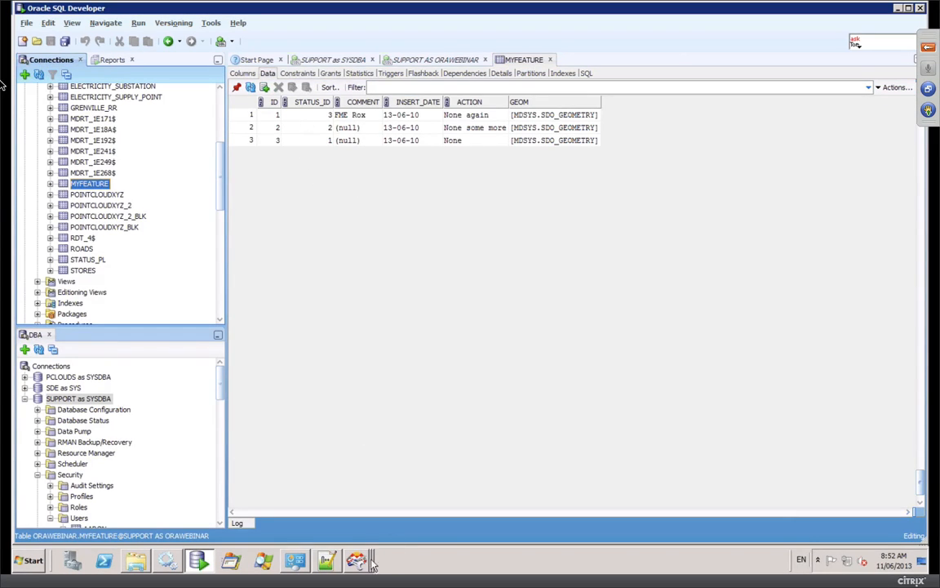
mouse_move(360, 561)
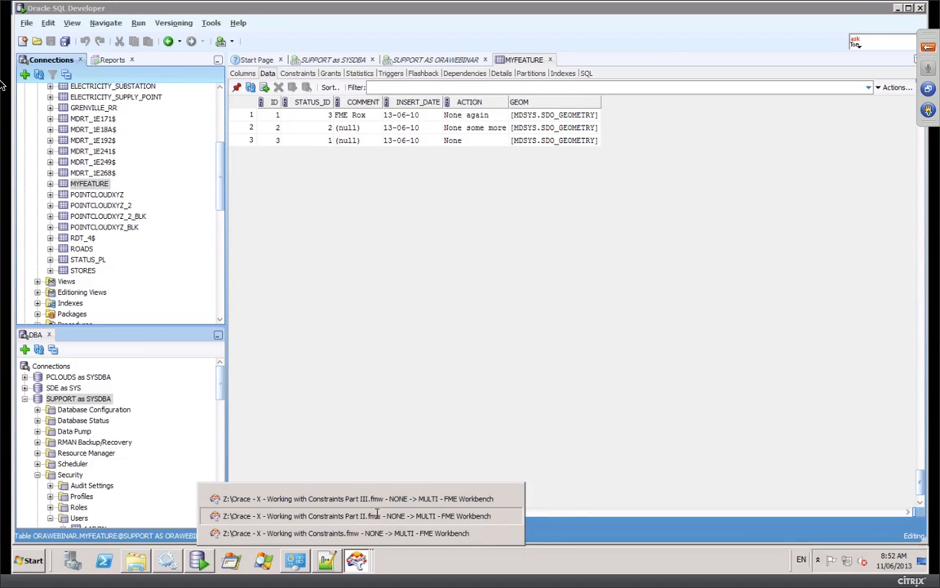
click(378, 515)
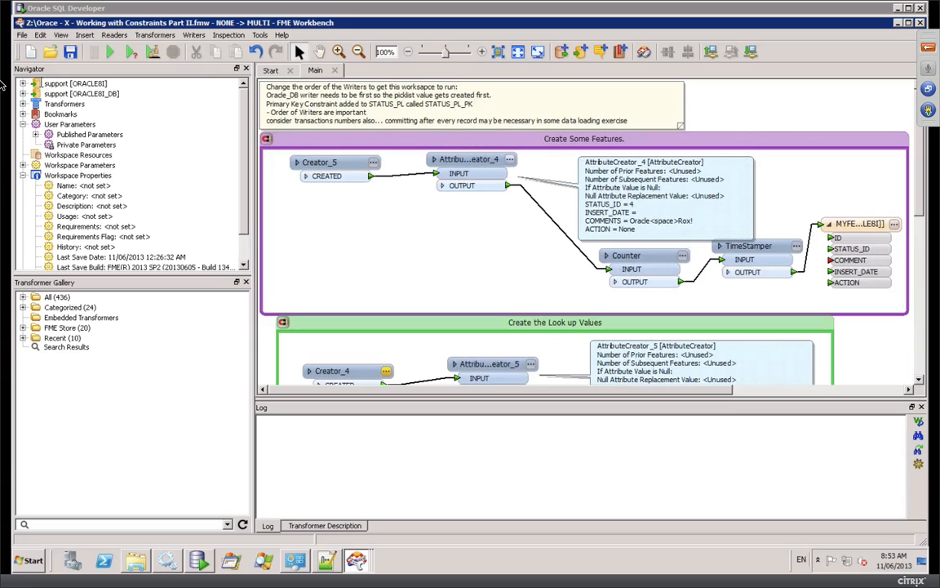
Step: Select both support writers, run the workspace, and read the ORA-02291 STATUS_ID_FK error in the log
click(54, 83)
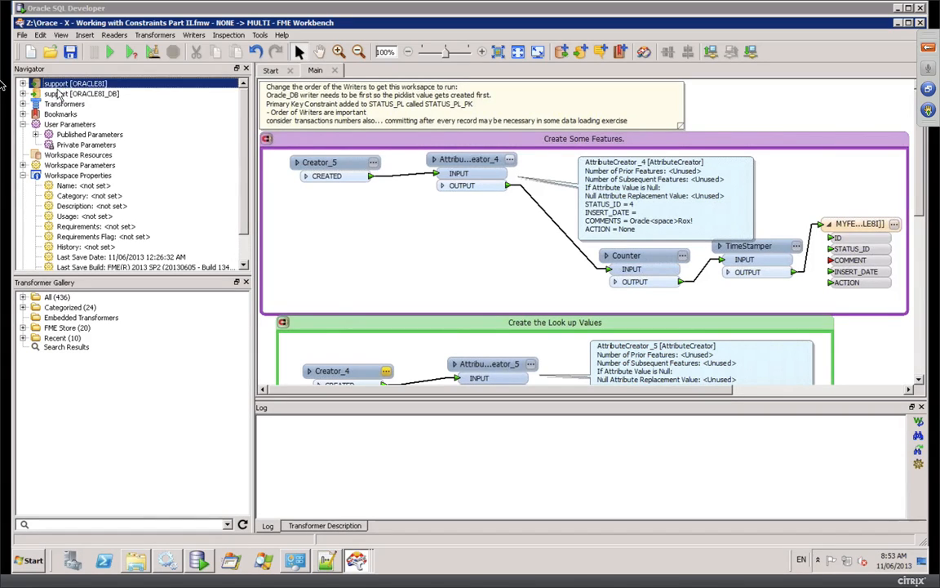
click(57, 93)
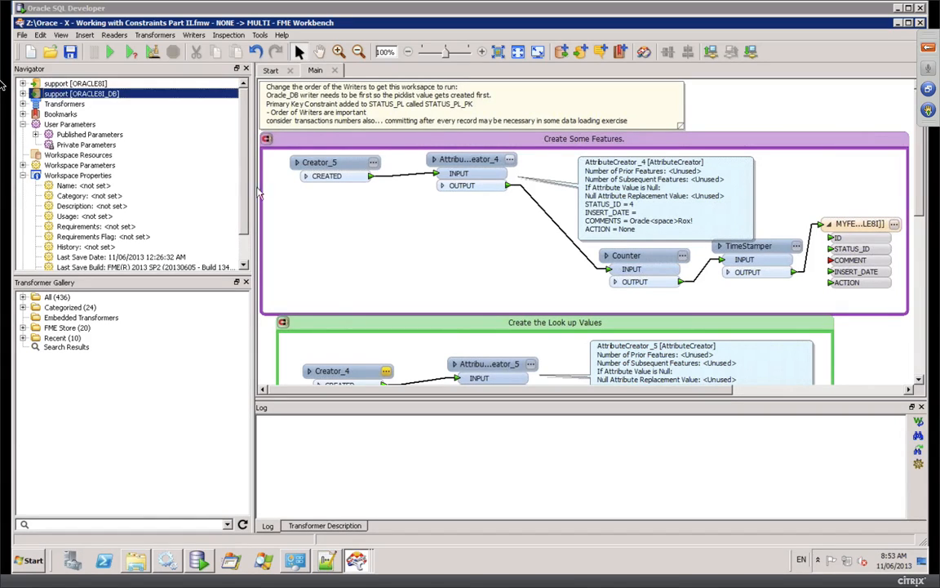
click(112, 52)
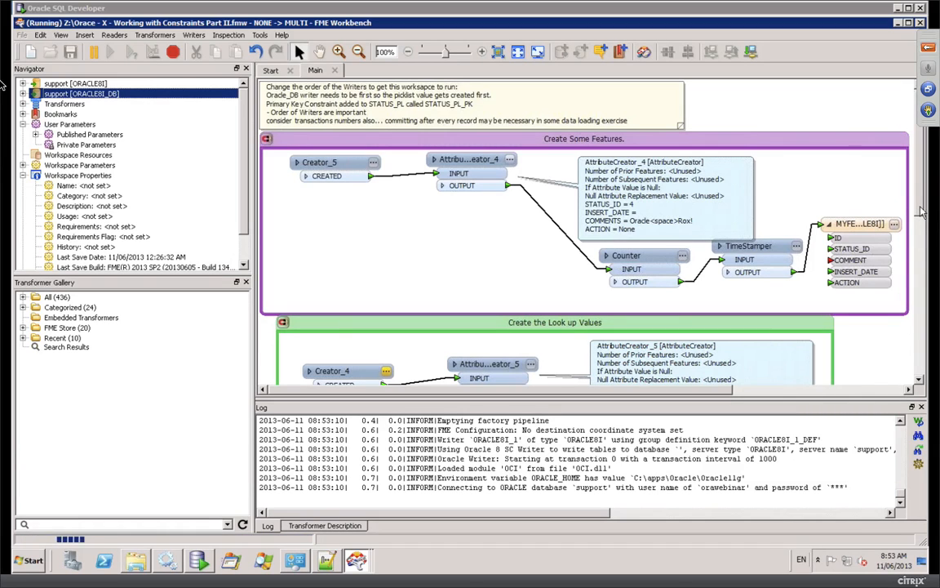
scroll(413, 199, down, 5)
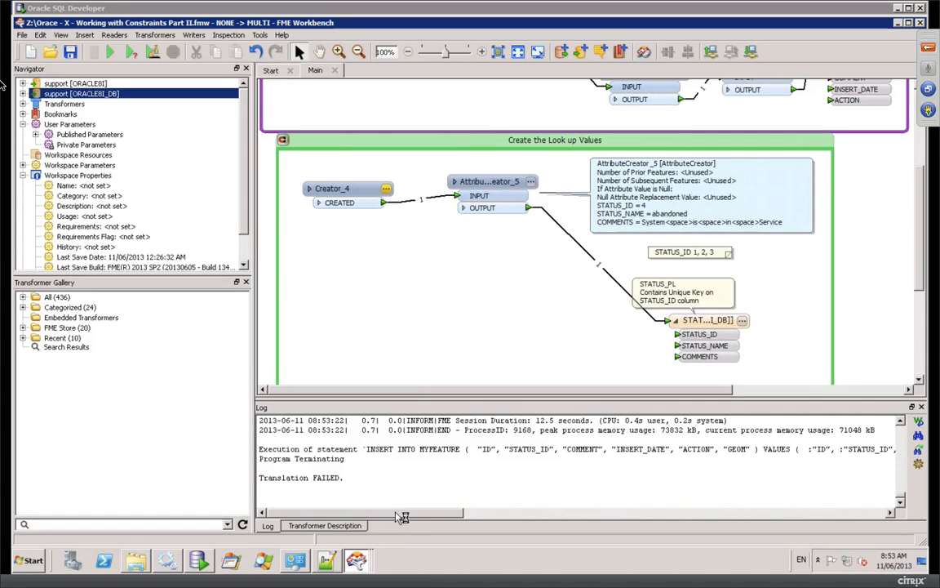
drag(403, 518, 618, 499)
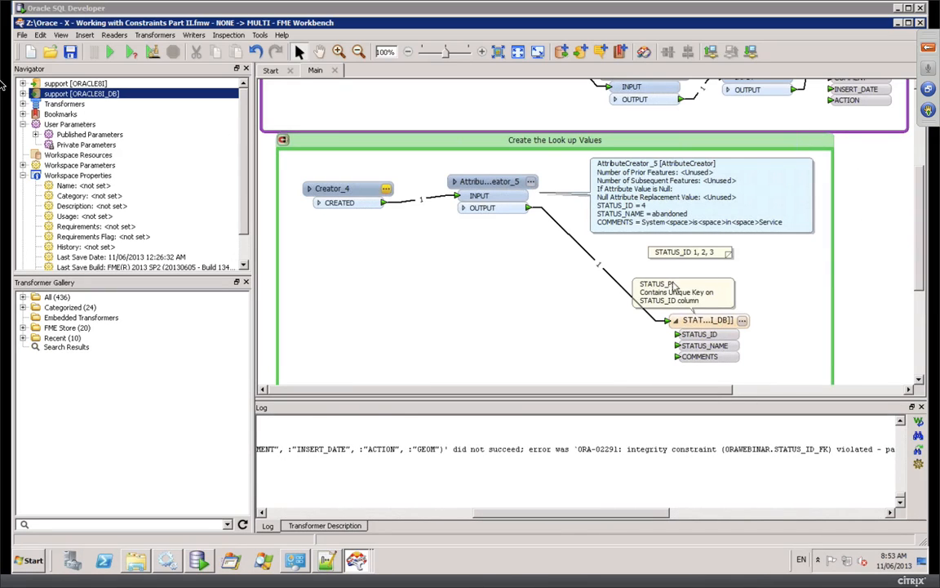
Step: Move the support [ORACLE8I_DB] writer ahead of the ORACLE8I writer and rerun the workspace
right_click(94, 99)
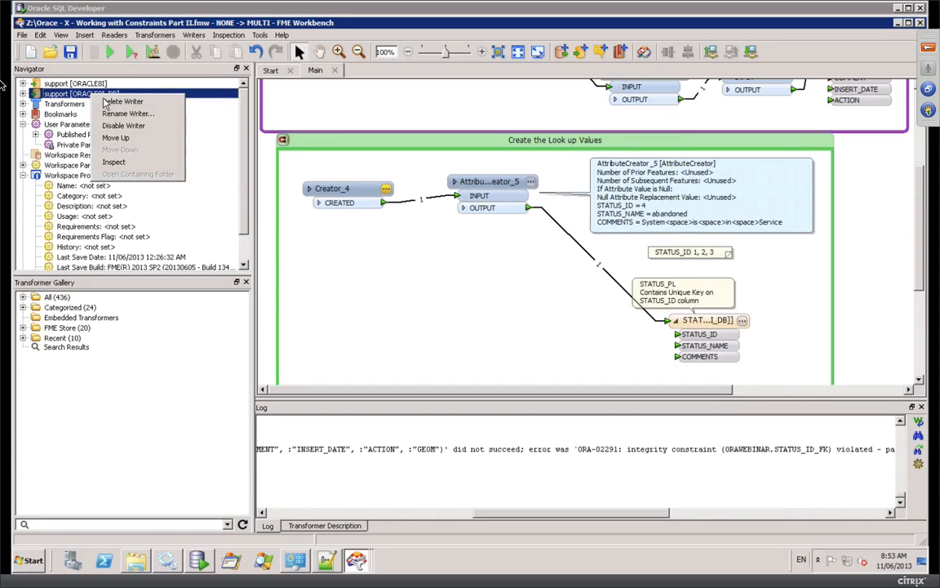
click(111, 135)
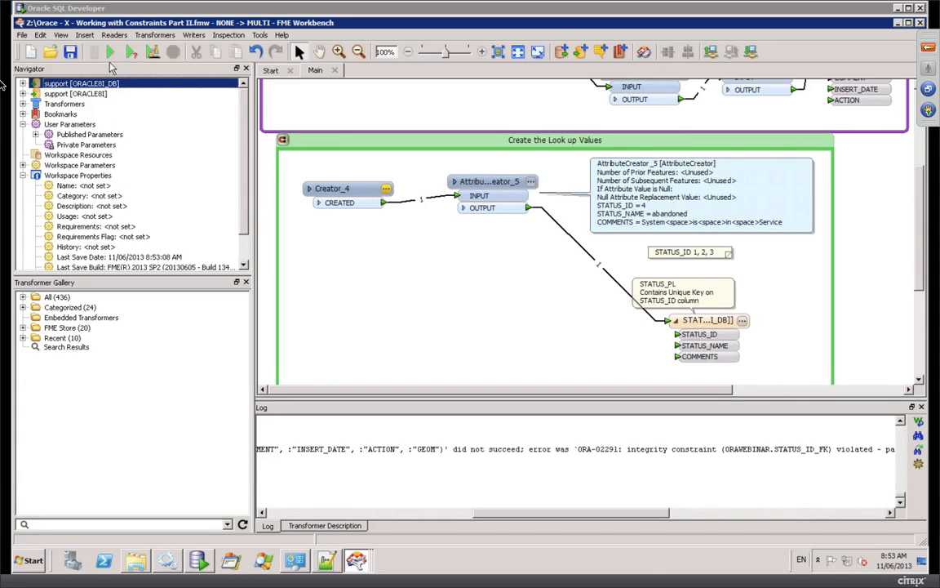
click(112, 52)
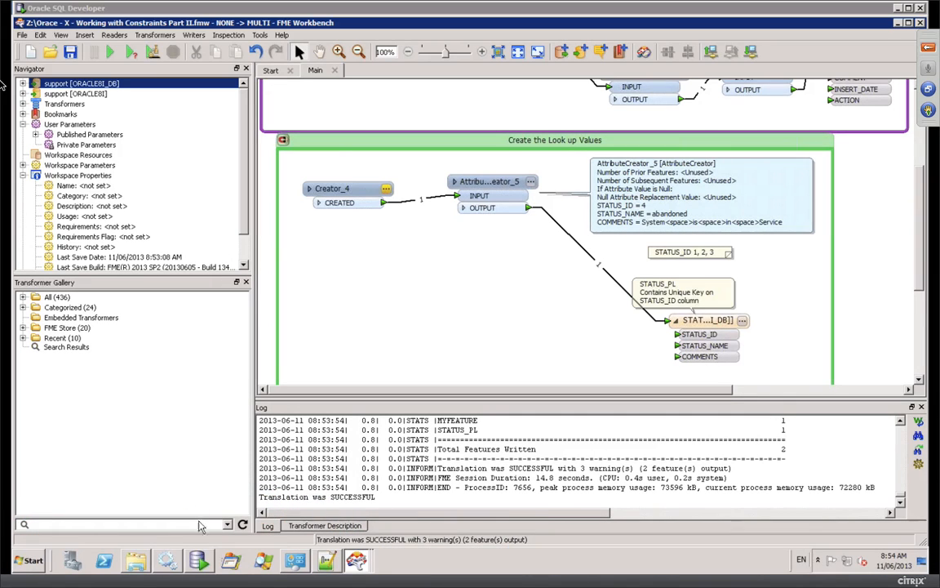
Step: Confirm MYFEATURE's new row with STATUS_ID 4 and STATUS_PL's 'abandoned' status, then open the Part III workspace
click(201, 561)
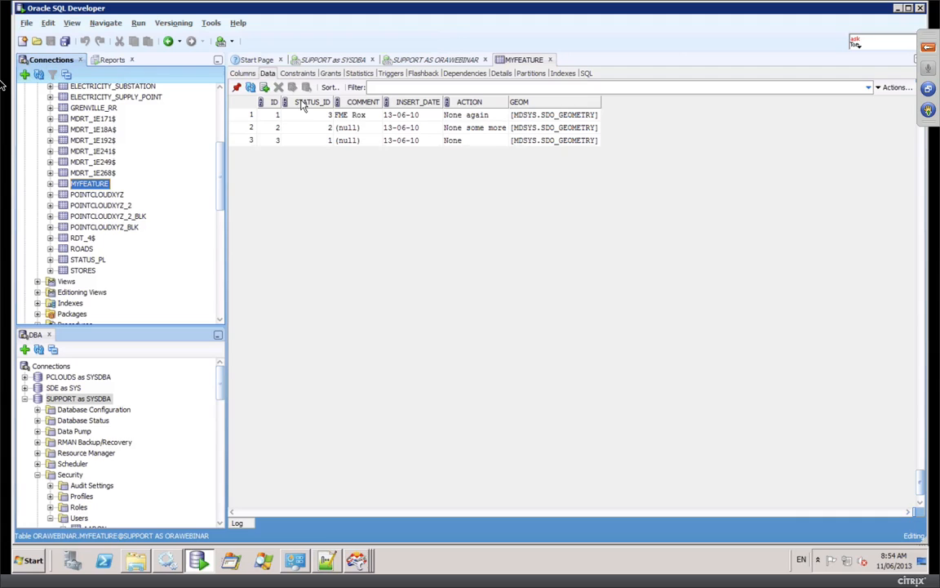
click(250, 88)
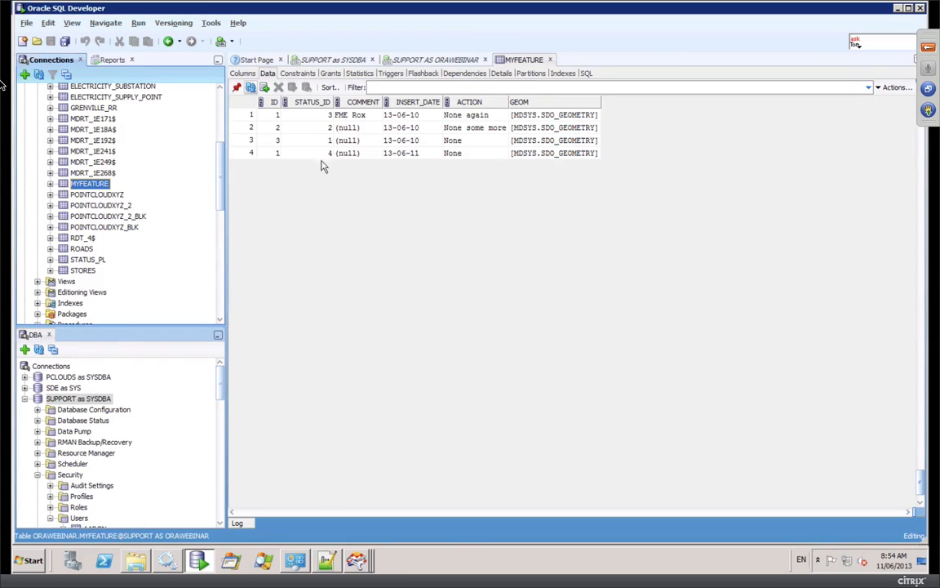
click(327, 155)
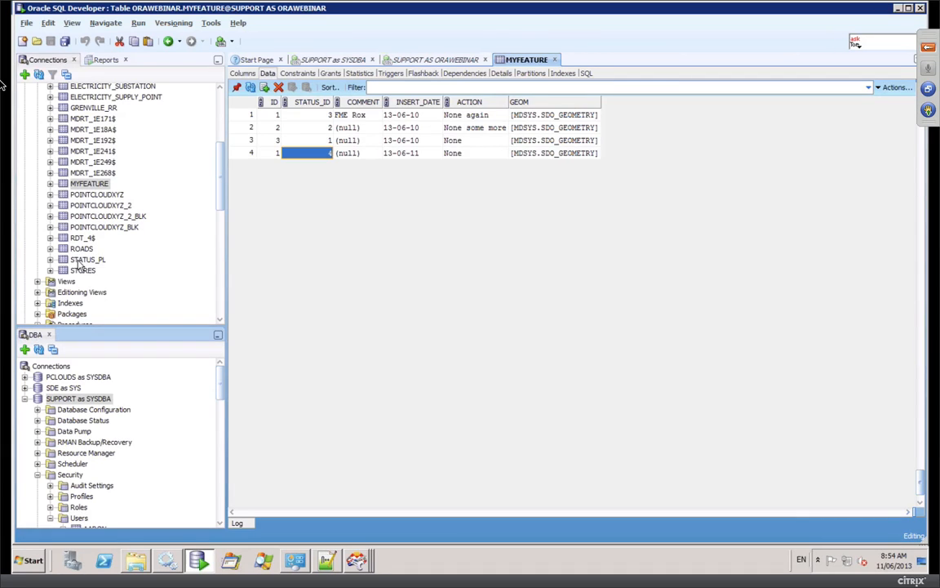
click(87, 258)
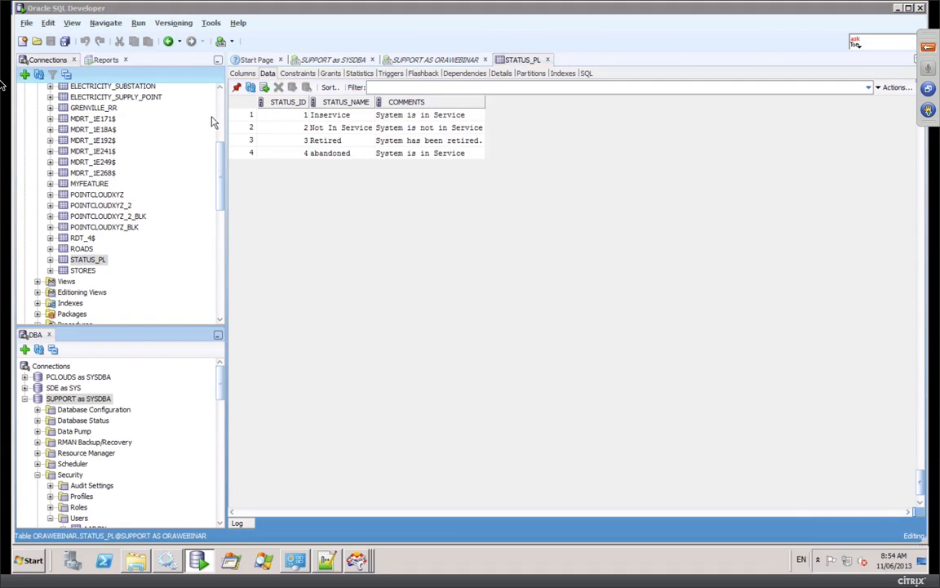
click(286, 155)
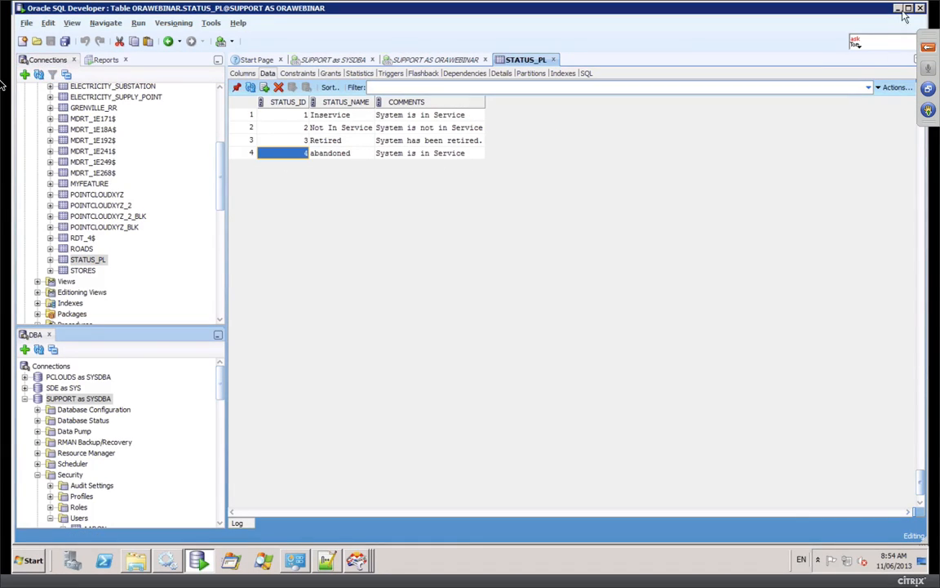
click(357, 561)
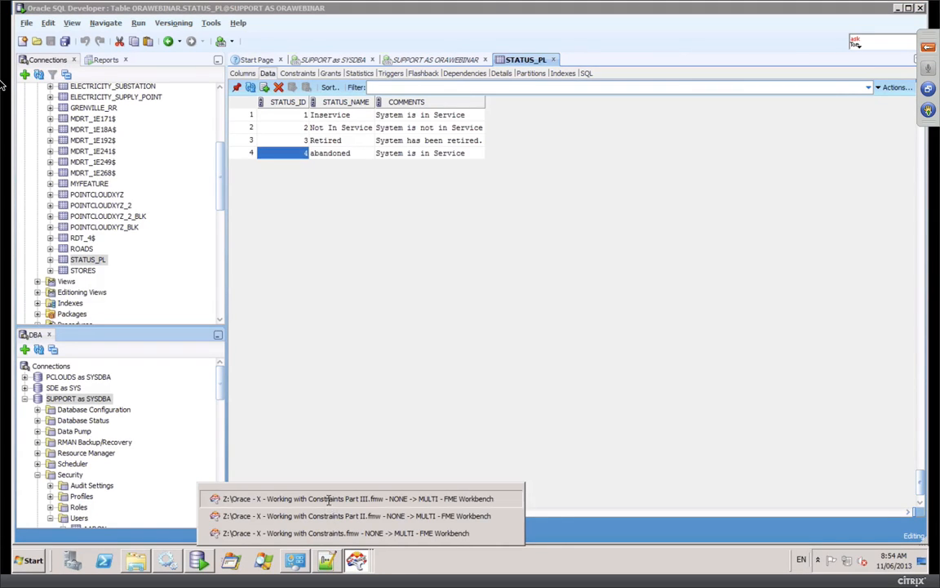
click(330, 502)
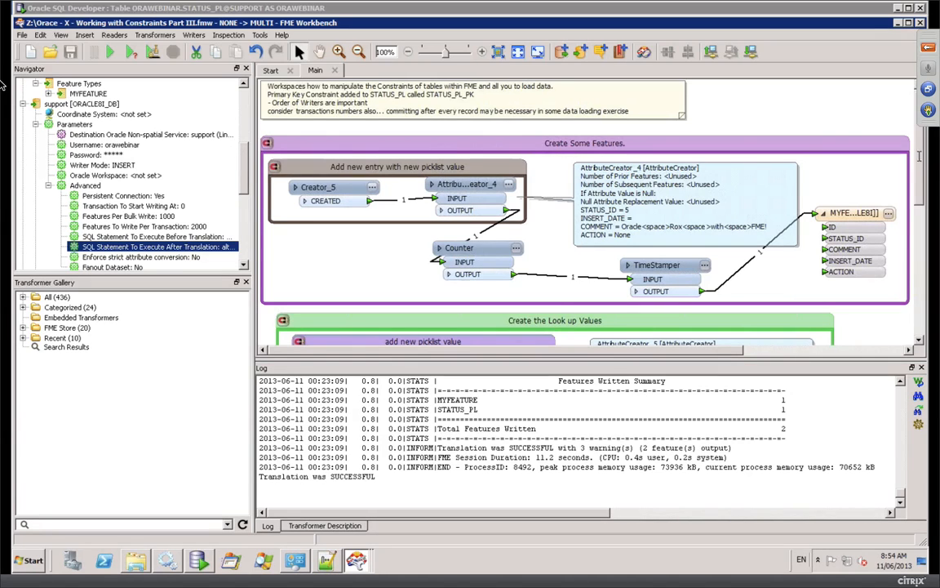
Step: Review the writer's before-translation SQL that disables STATUS_ID_FK on MYFEATURE
scroll(921, 158, up, 1)
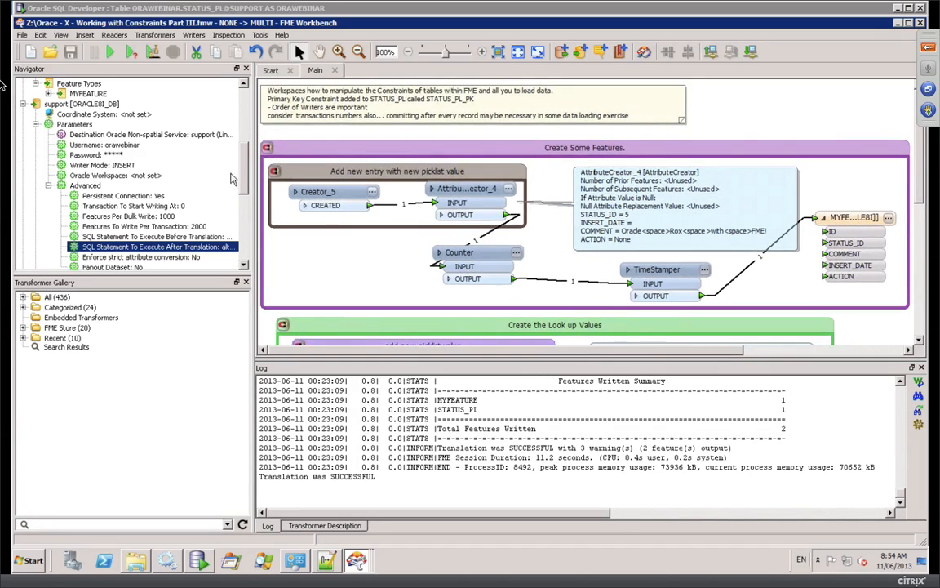
click(123, 237)
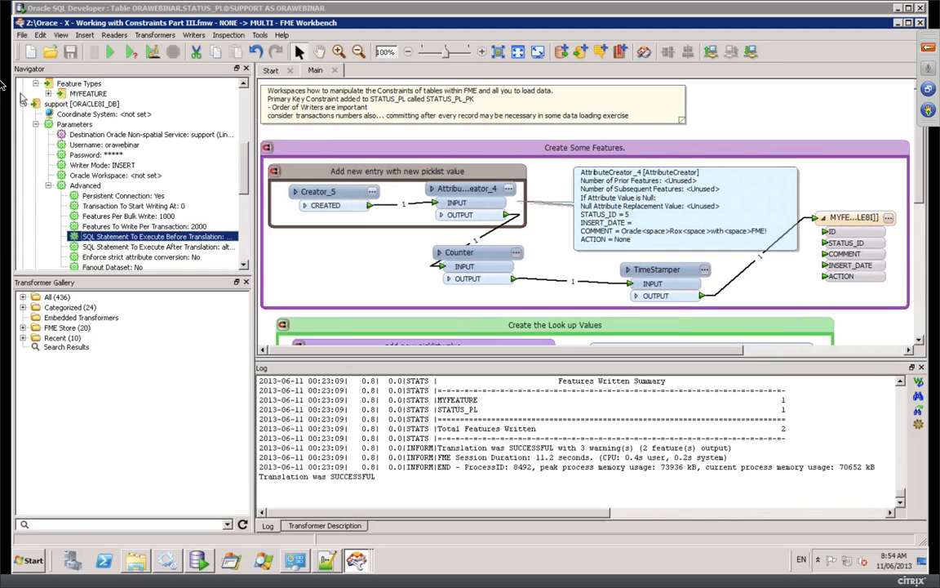
click(245, 98)
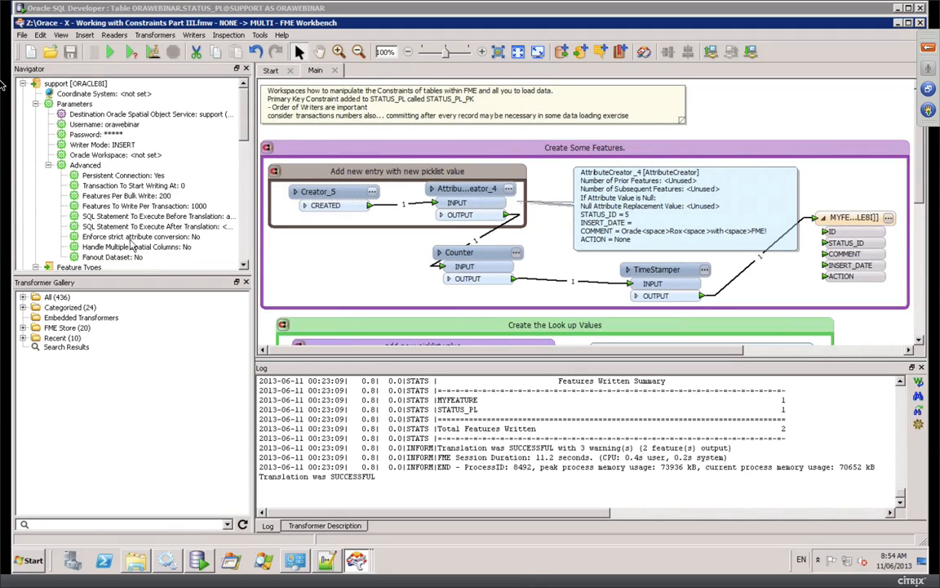
click(128, 217)
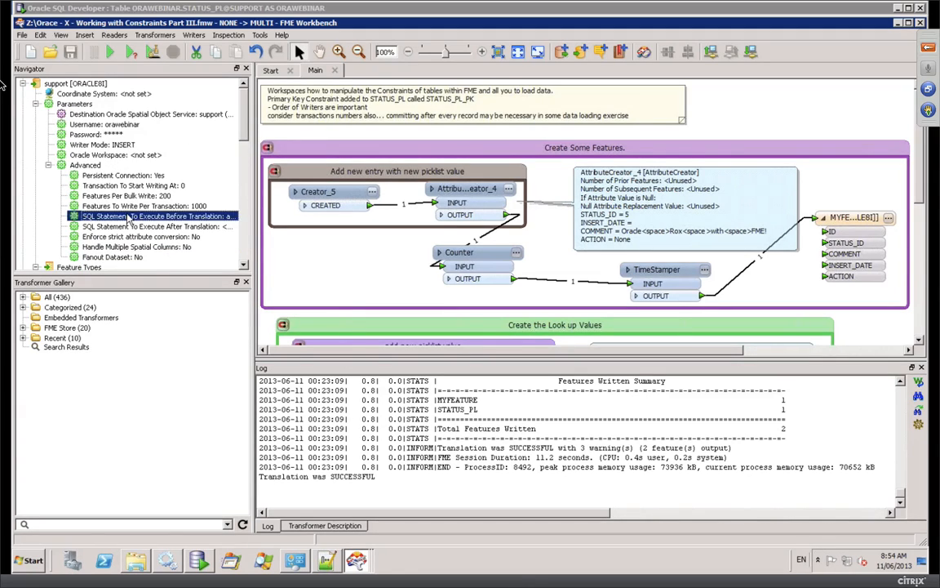
double_click(128, 216)
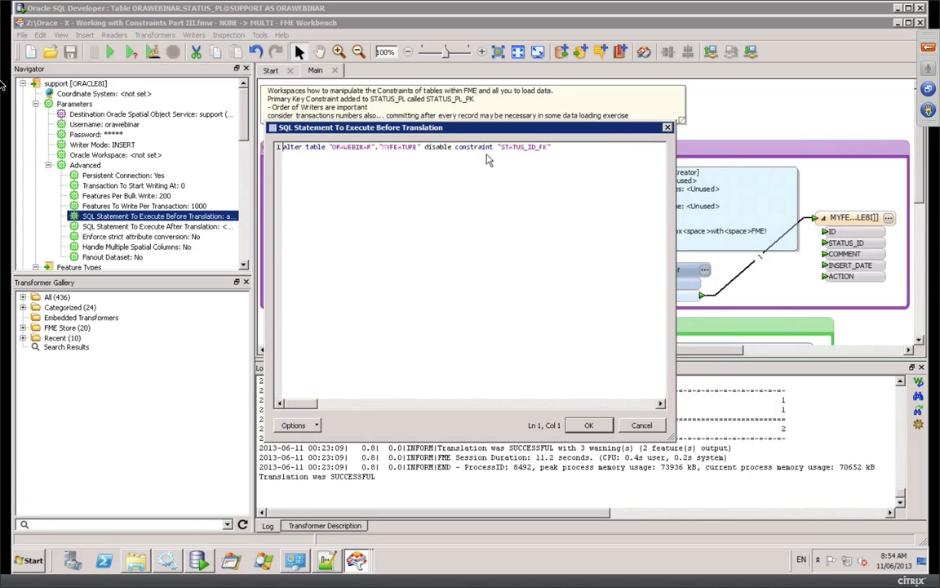
click(649, 424)
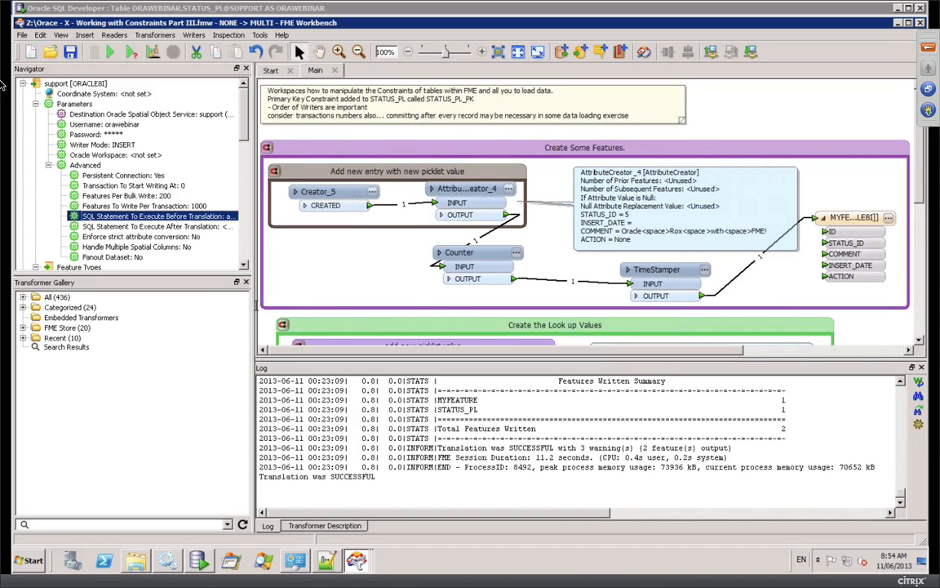
Step: Accept the after-translation SQL that re-enables and validates STATUS_ID_FK
scroll(187, 219, down, 7)
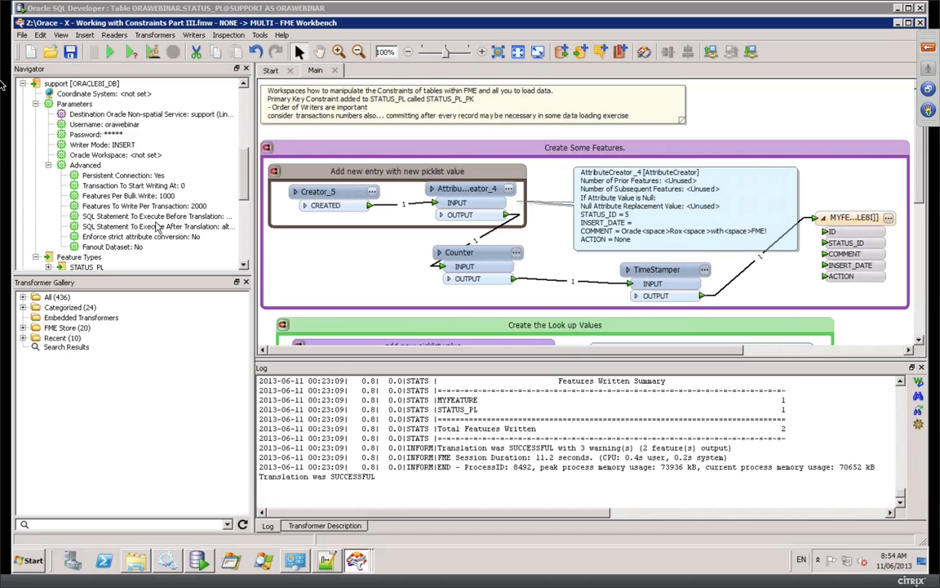
double_click(150, 226)
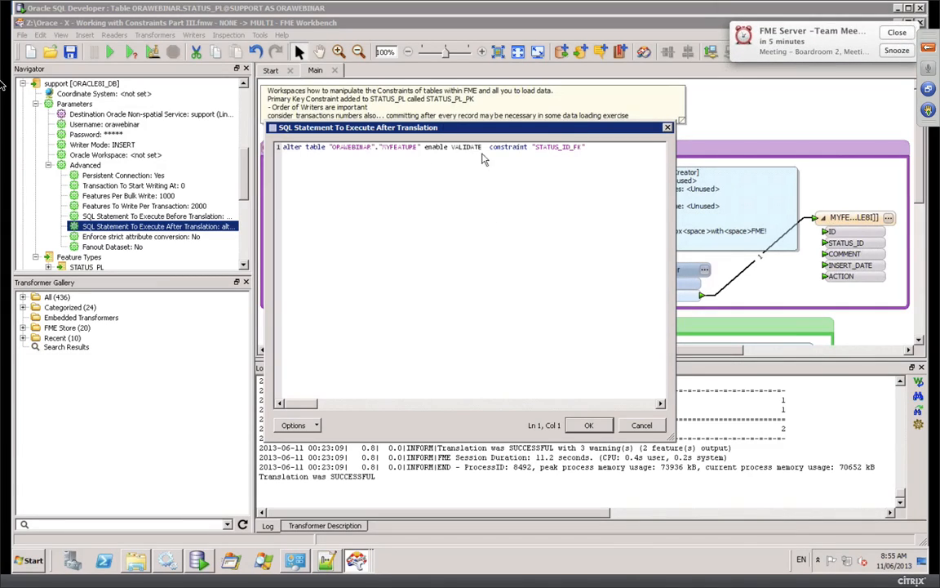
click(588, 426)
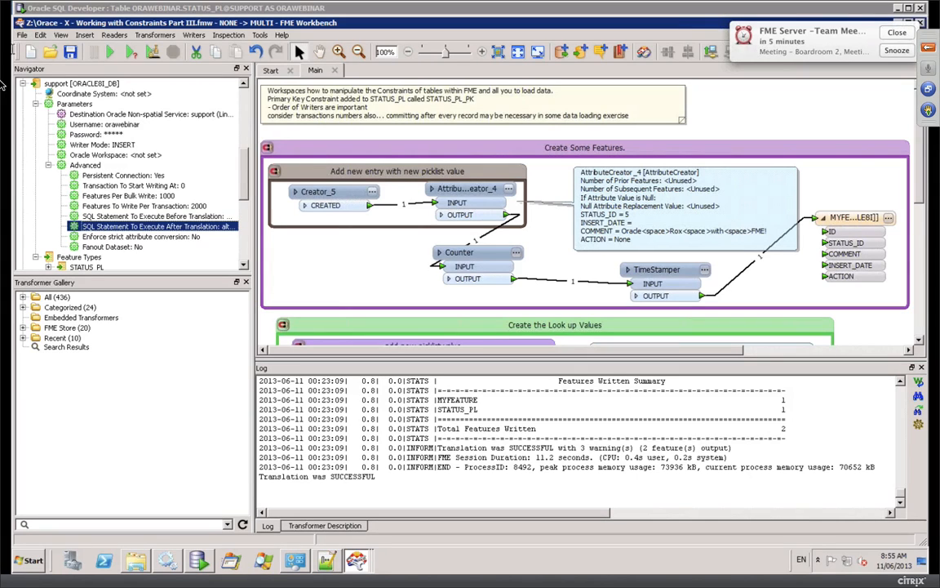
Step: Run the Working with Constraints Part III translation, writing one feature each to MYFEATURE and STATUS_PL
click(108, 53)
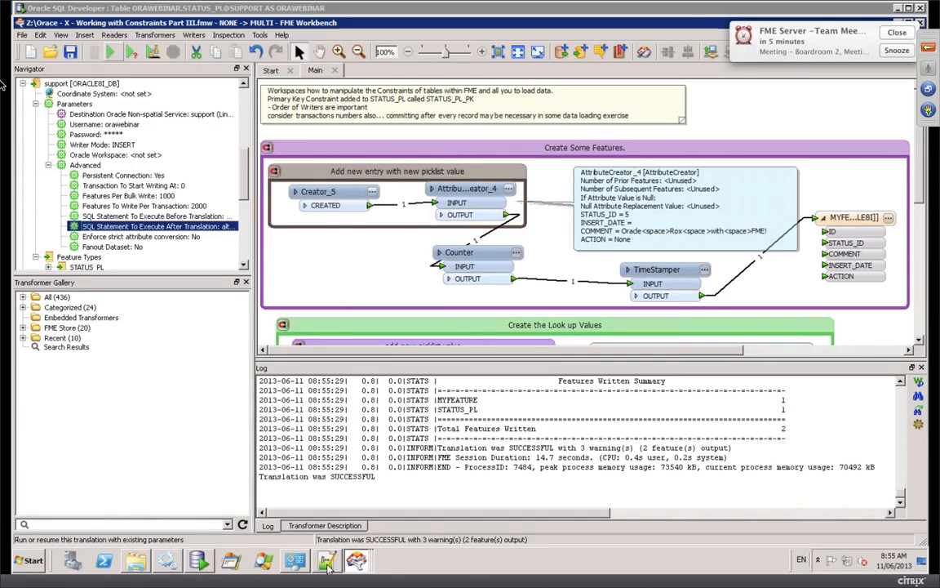
Step: Verify that STATUS_PL shows 'In Repair' and MYFEATURE has a new row with STATUS_ID 5, then return to FME
click(204, 562)
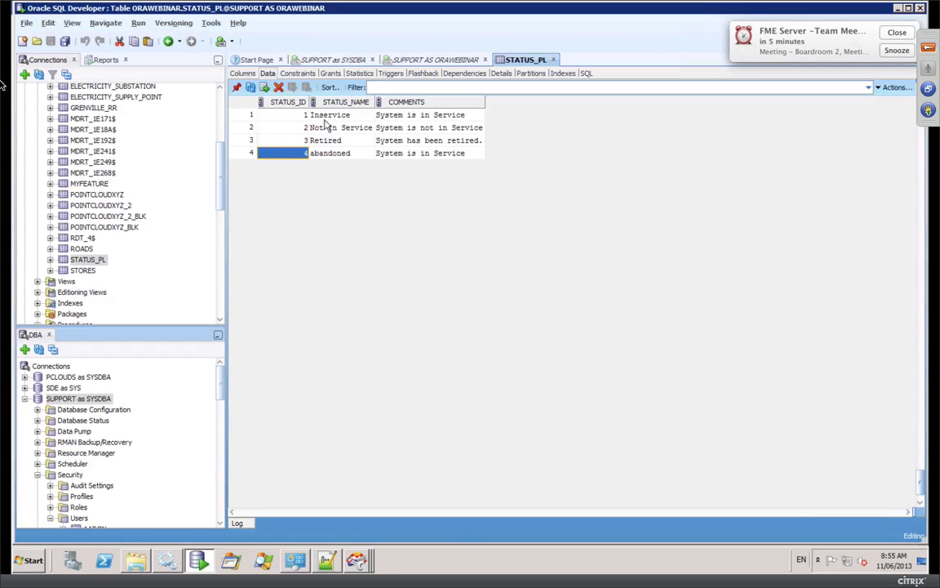
click(250, 88)
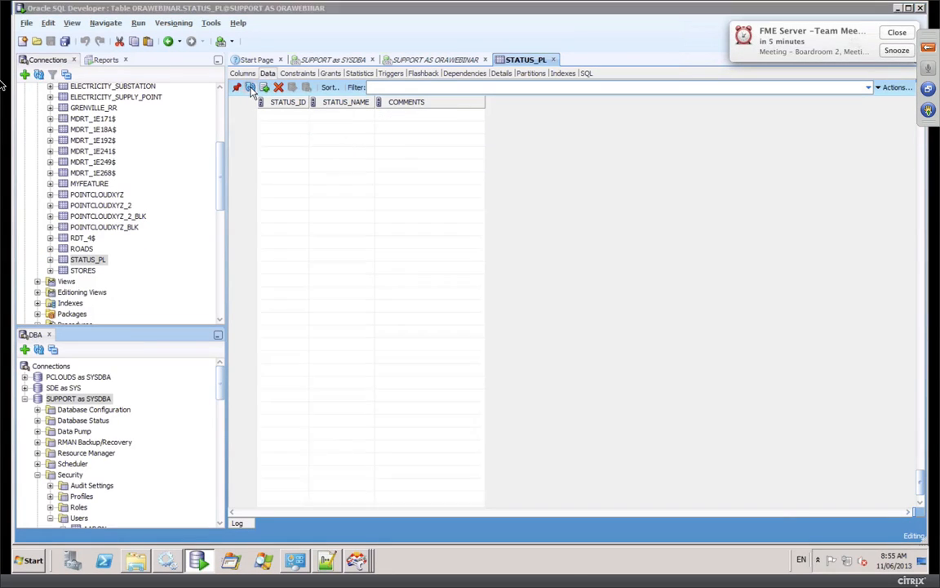
click(337, 155)
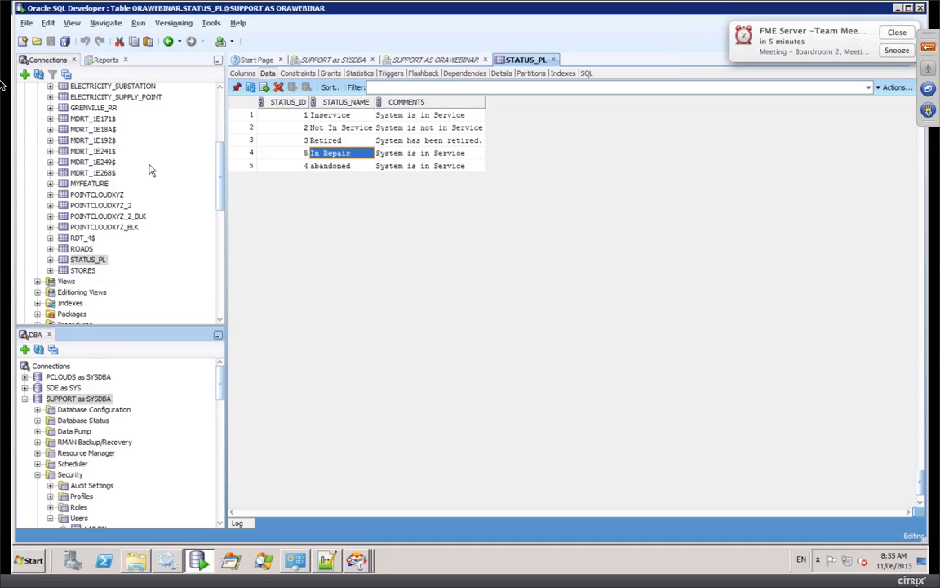
click(87, 183)
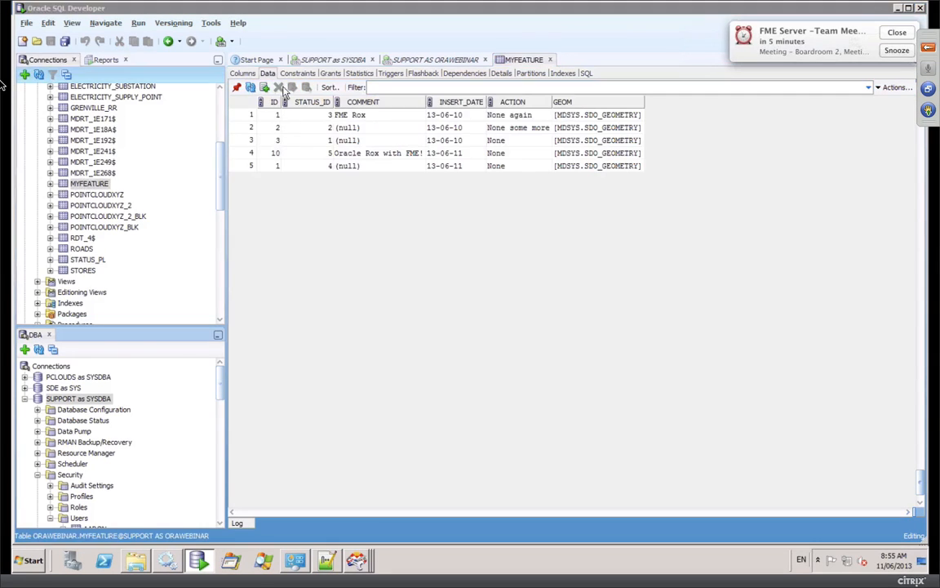
click(303, 156)
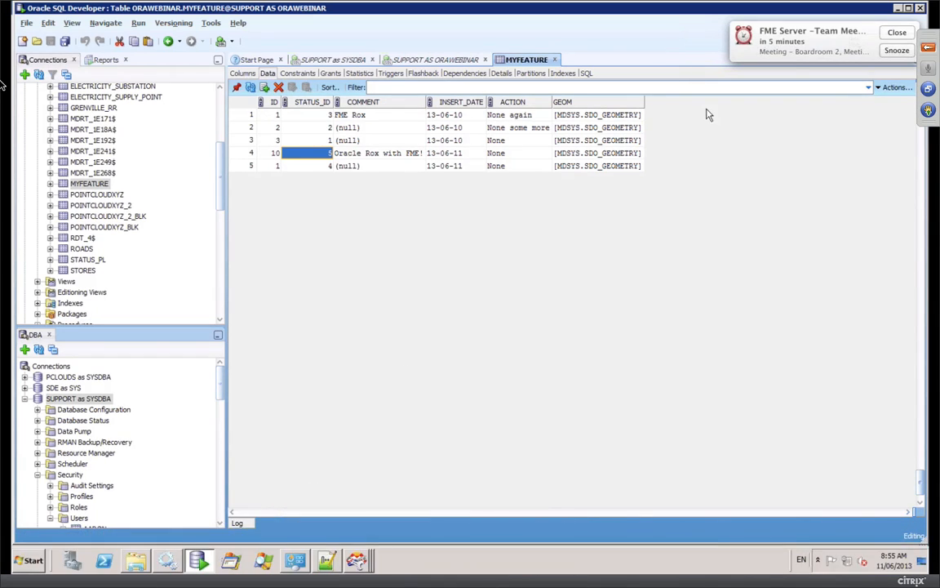
click(896, 33)
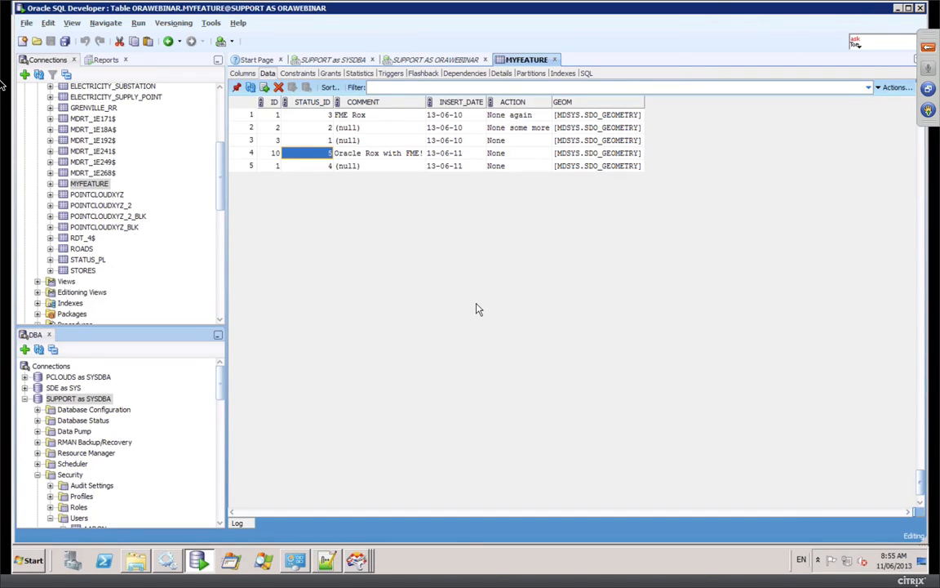
key(ctrl+Left)
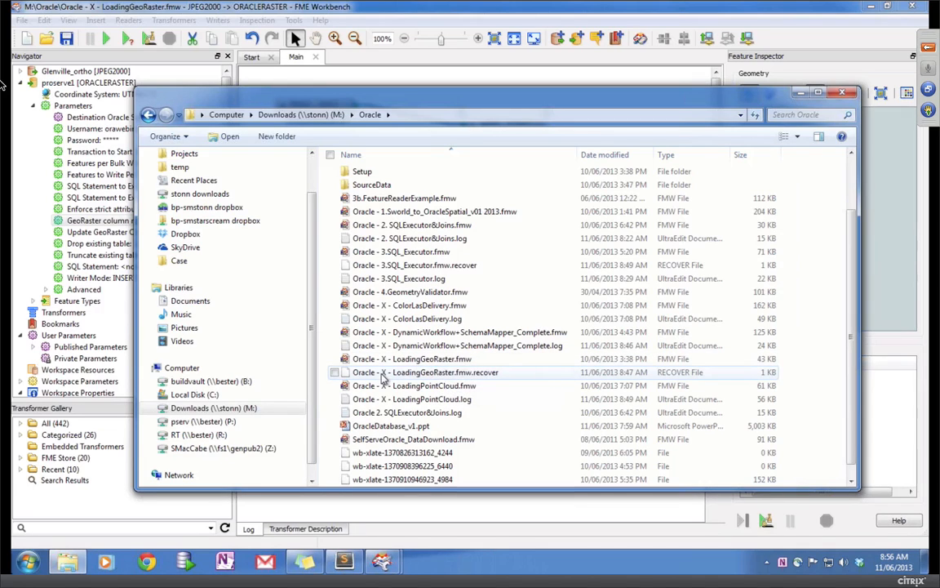
Step: Open ColorLasDelivery, review the point cloud reader's parameters, and run the workspace
click(438, 307)
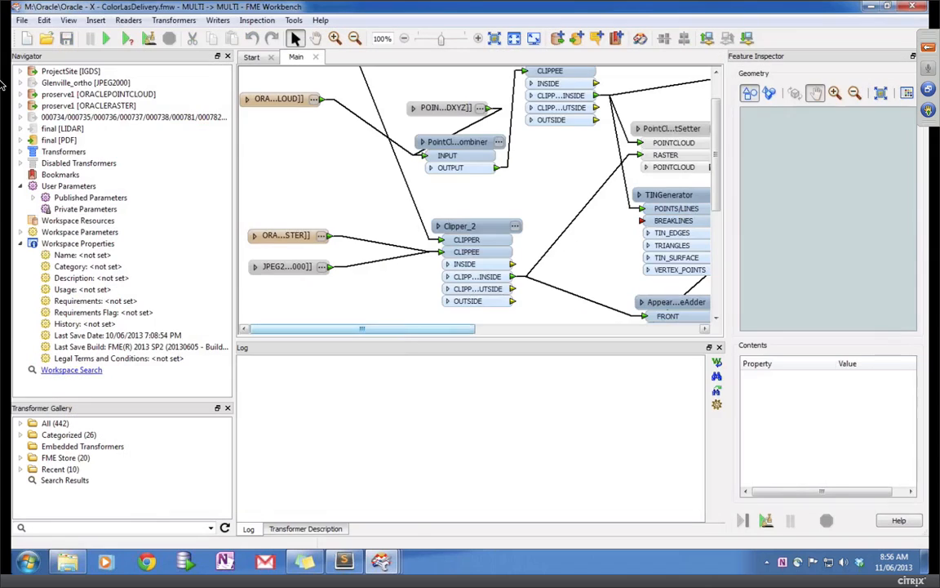
drag(399, 337, 399, 448)
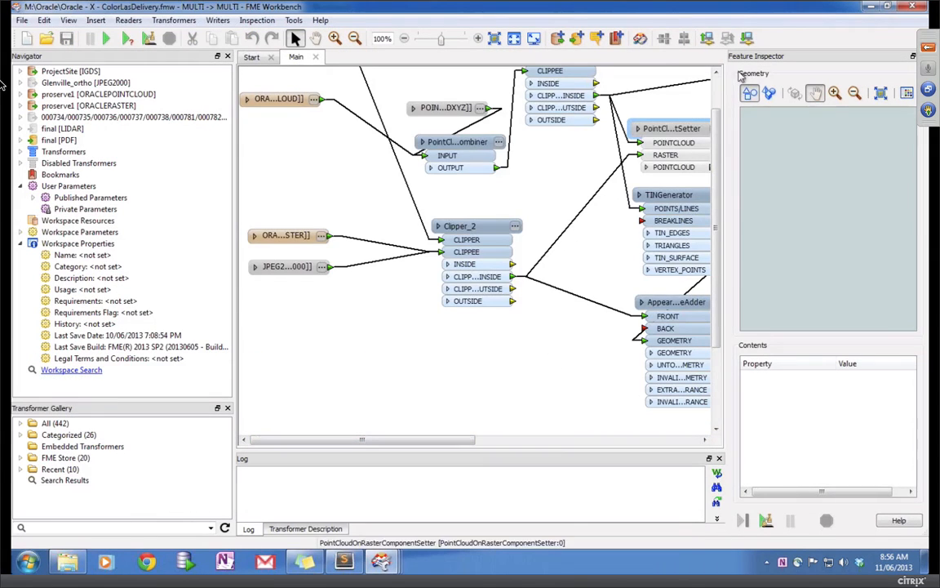
click(716, 90)
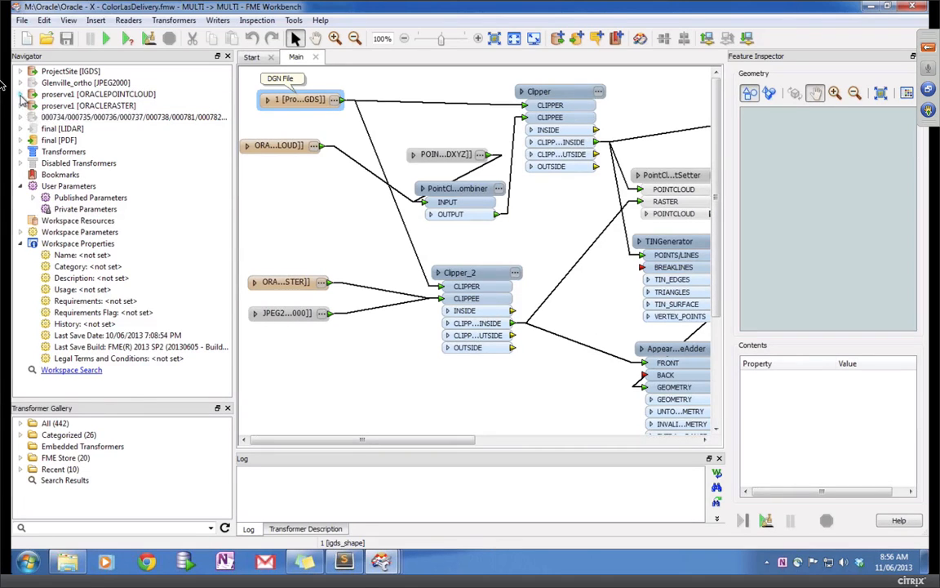
click(21, 94)
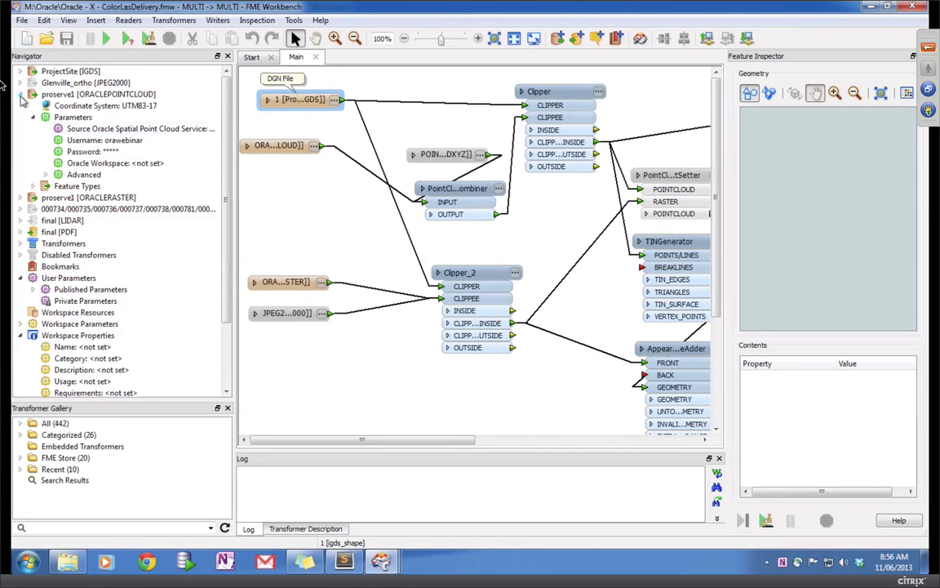
click(46, 174)
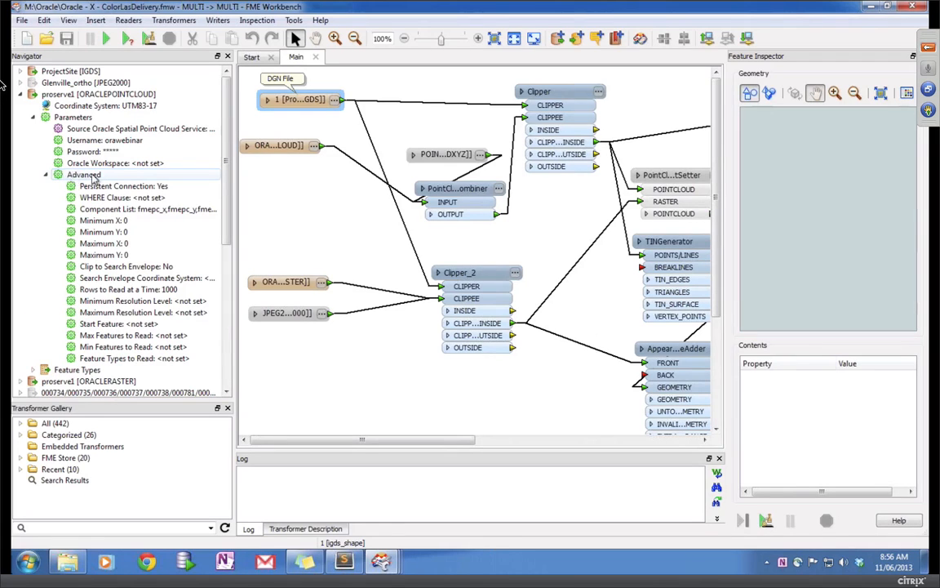
click(46, 175)
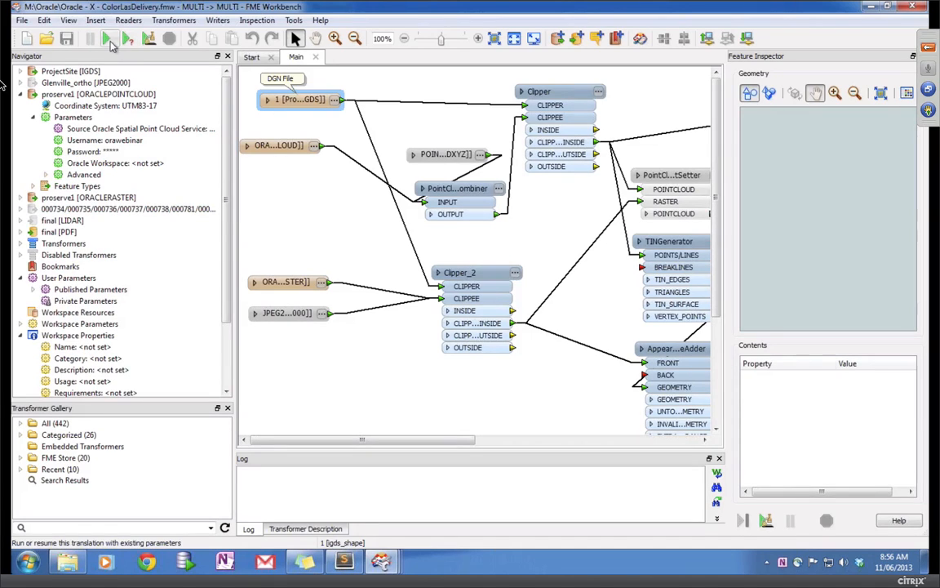
click(109, 39)
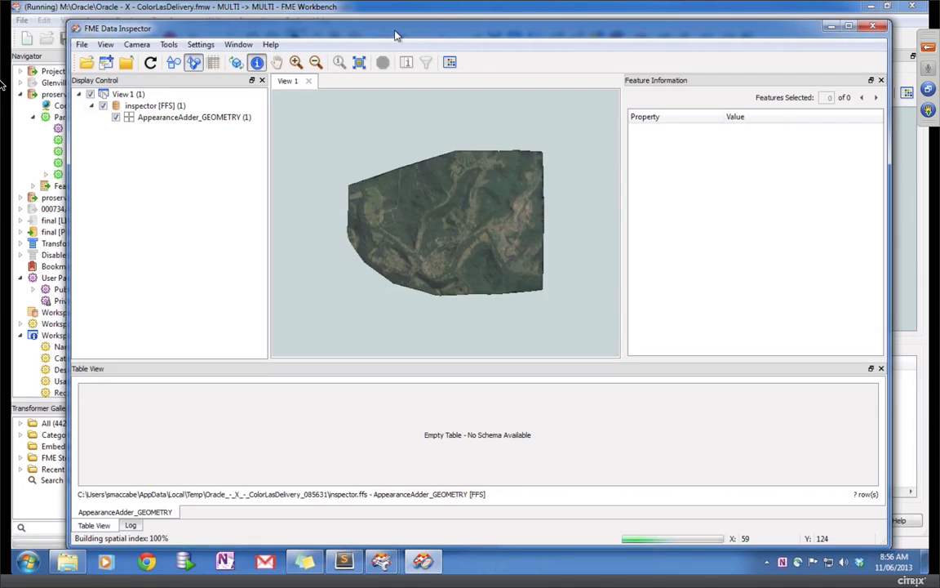
Step: Orbit the imagery-textured terrain in Data Inspector to an oblique 3D view
drag(395, 35, 579, 60)
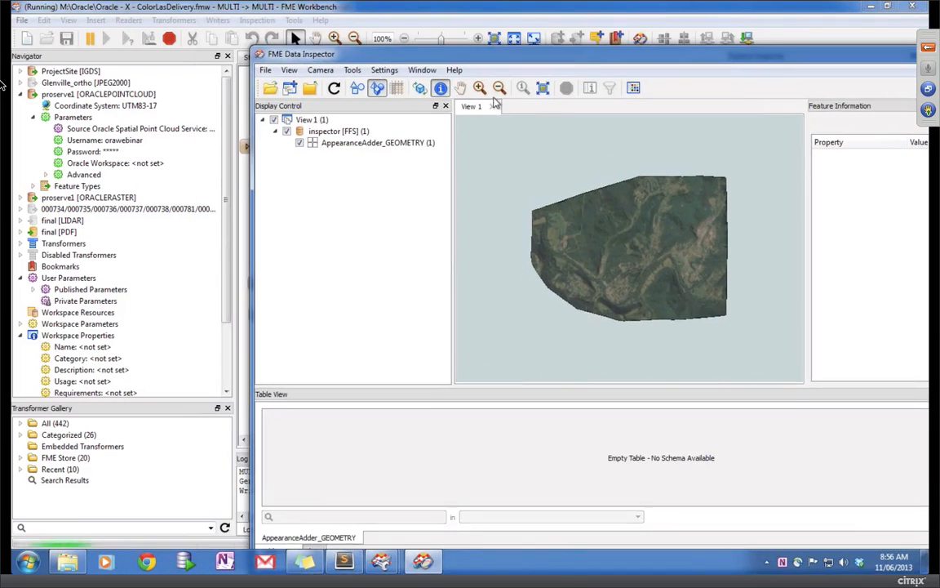
click(418, 89)
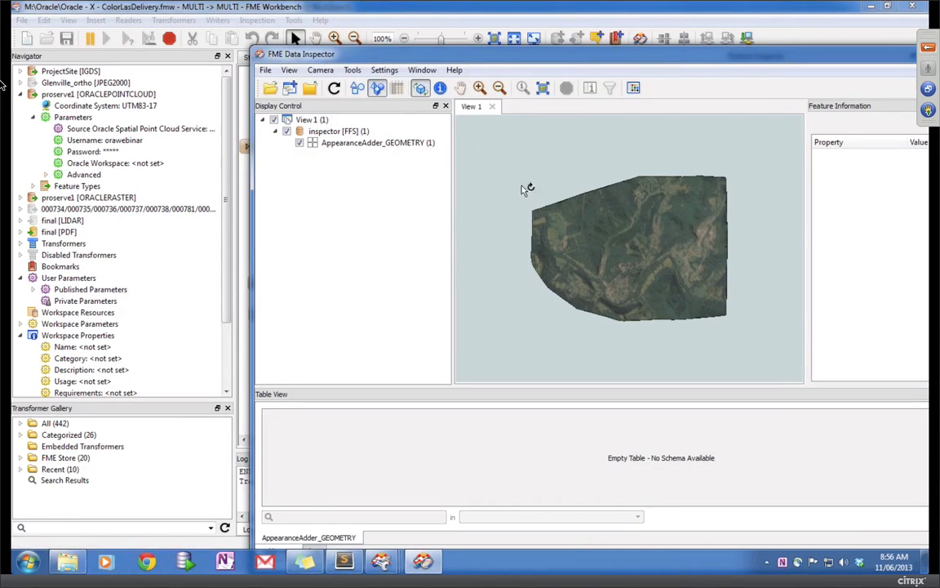
drag(525, 188, 618, 220)
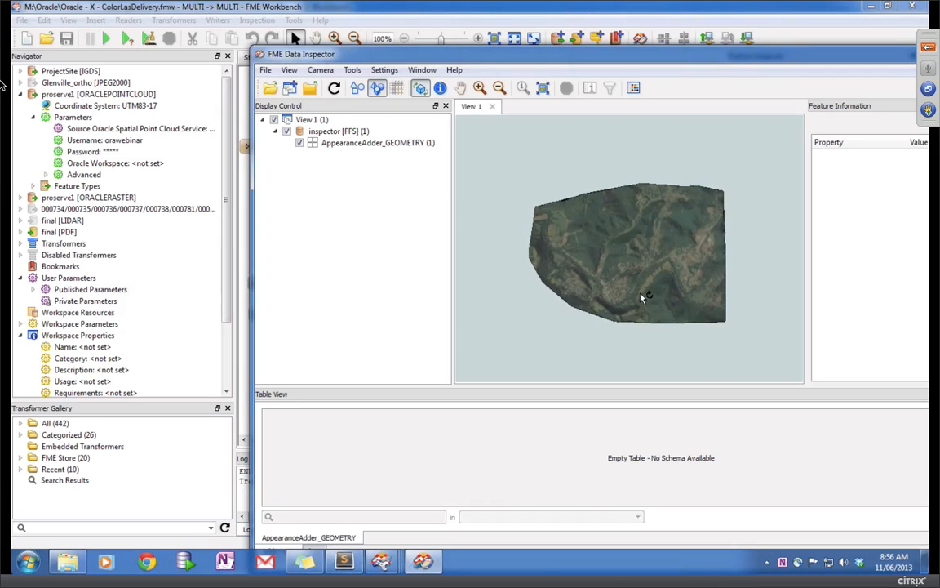
drag(642, 298, 657, 205)
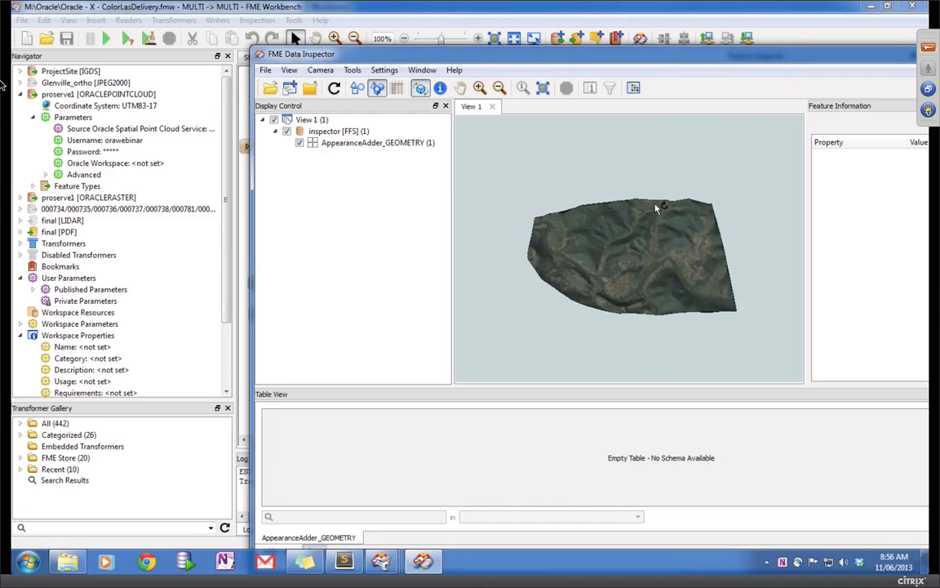
click(236, 13)
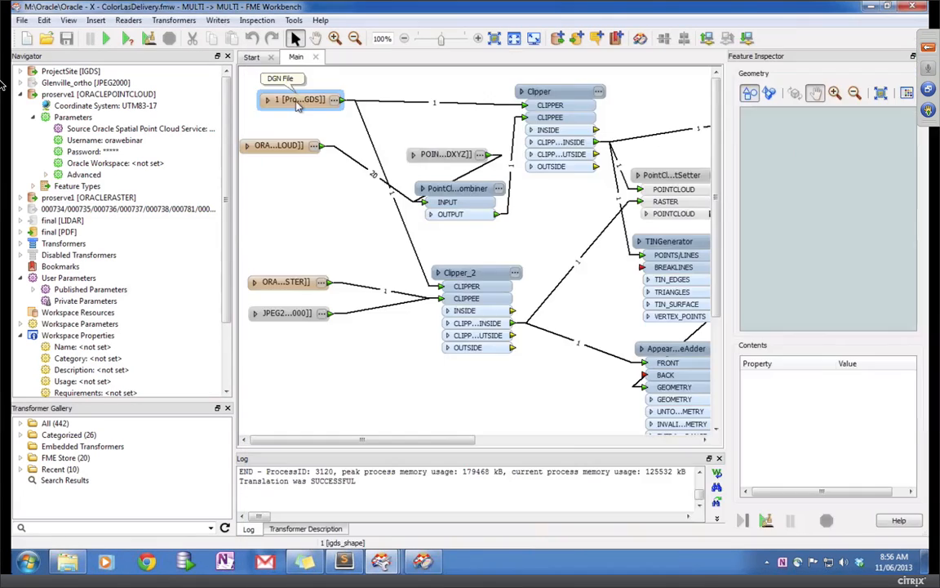
right_click(297, 101)
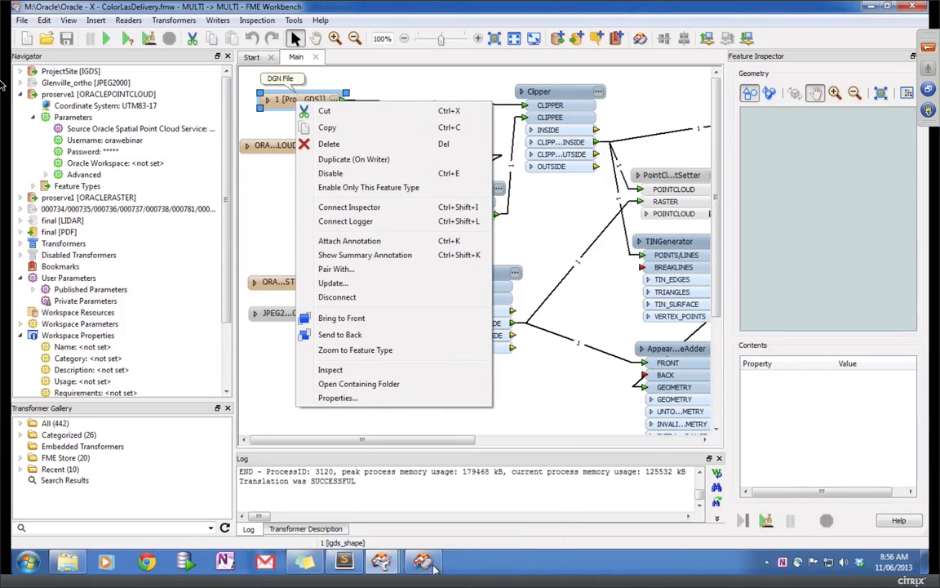
mouse_move(433, 568)
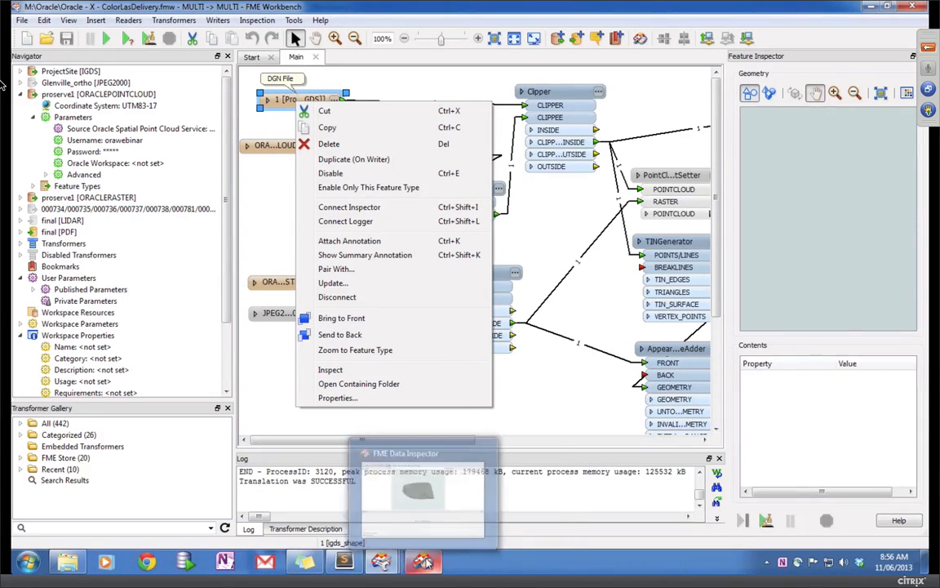
click(449, 543)
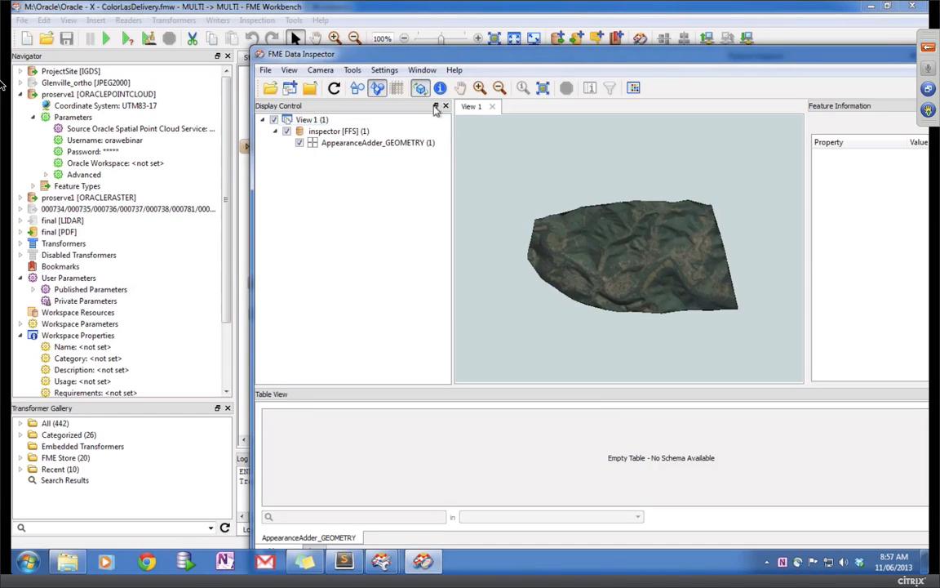
Step: Zoom in on the middle of the terrain and tilt it to show the hills' relief
click(479, 88)
click(612, 261)
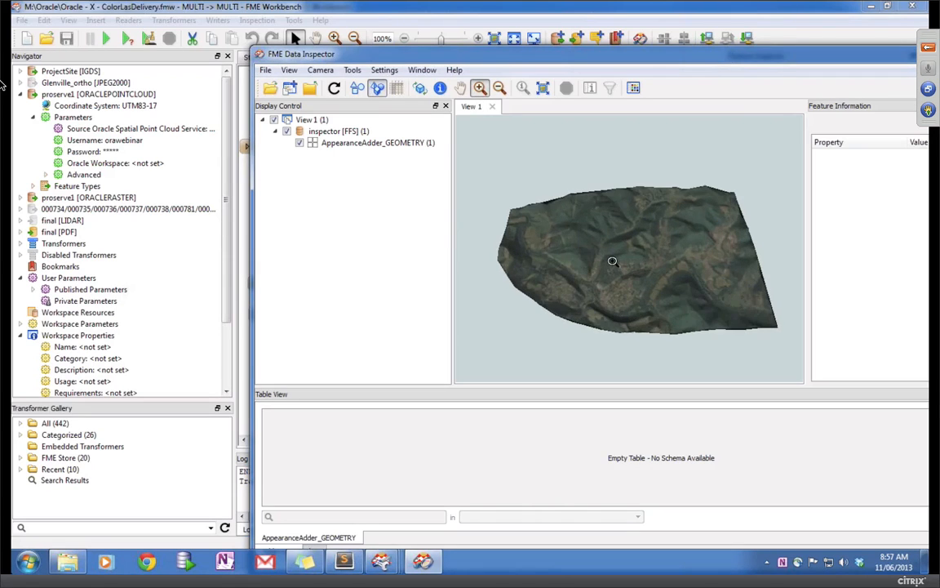
click(612, 261)
click(612, 261)
click(605, 285)
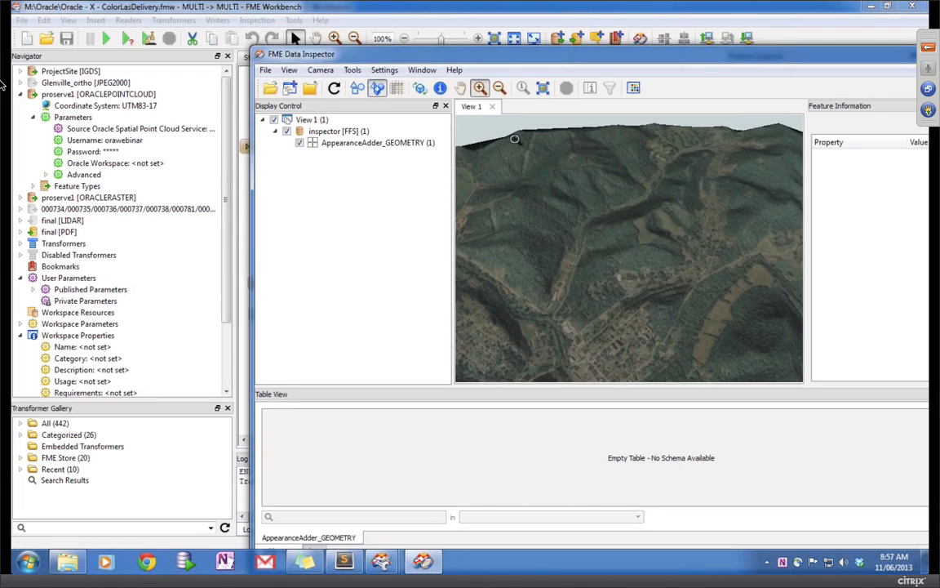
click(419, 87)
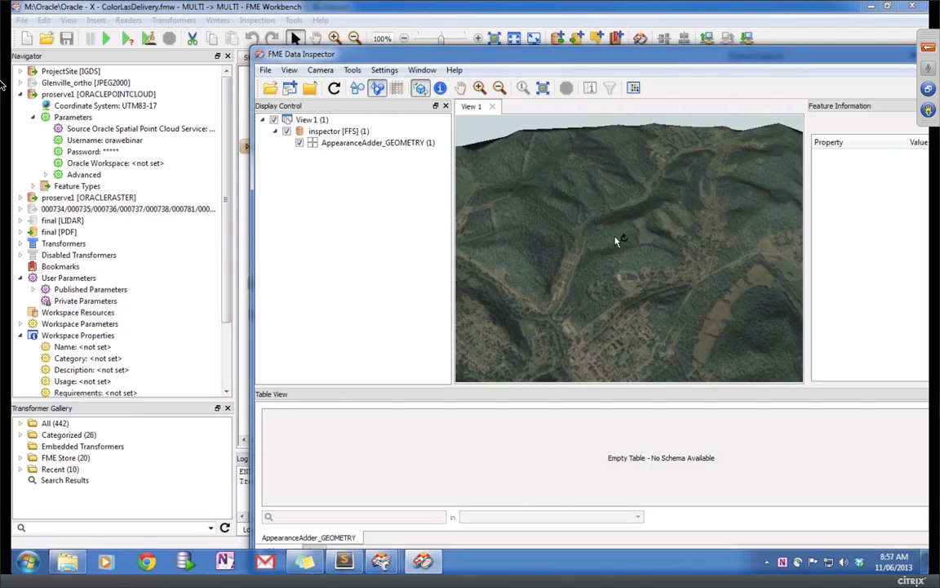
drag(616, 241, 553, 263)
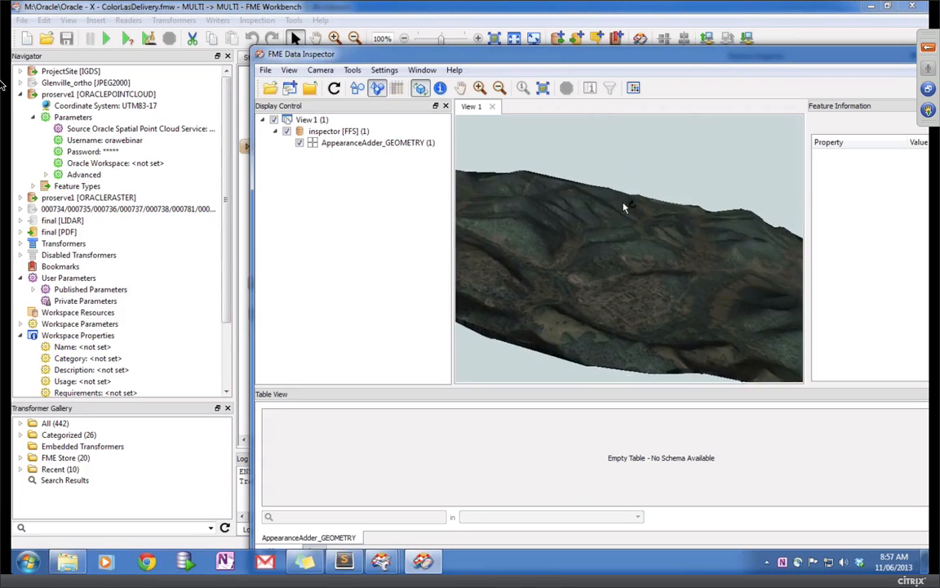
click(73, 561)
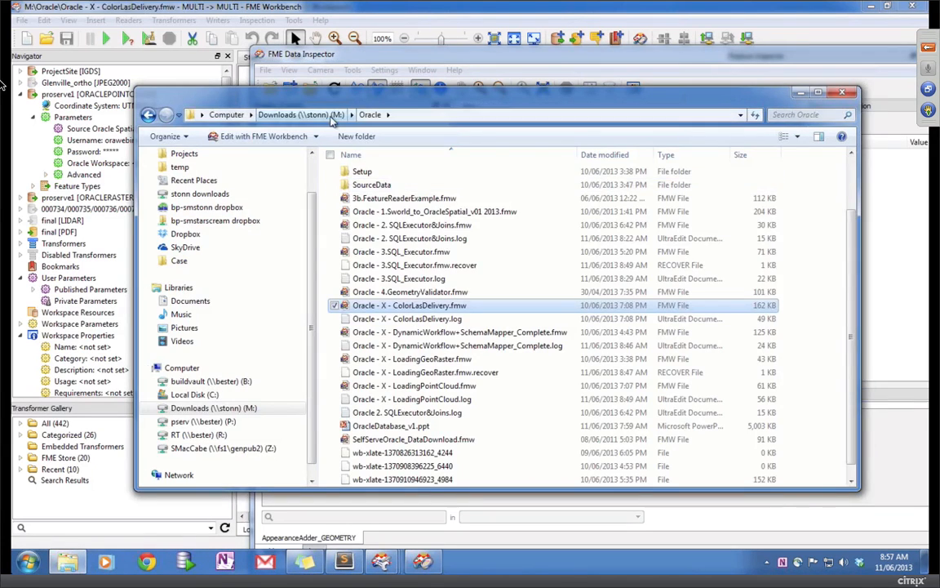
Step: Open final.pdf from the C:\temp folder
click(331, 116)
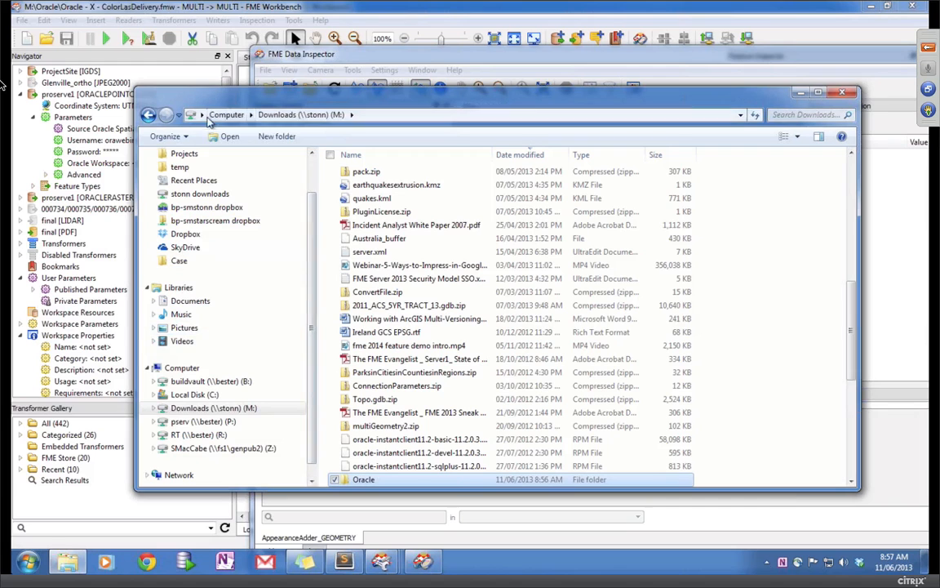
click(179, 166)
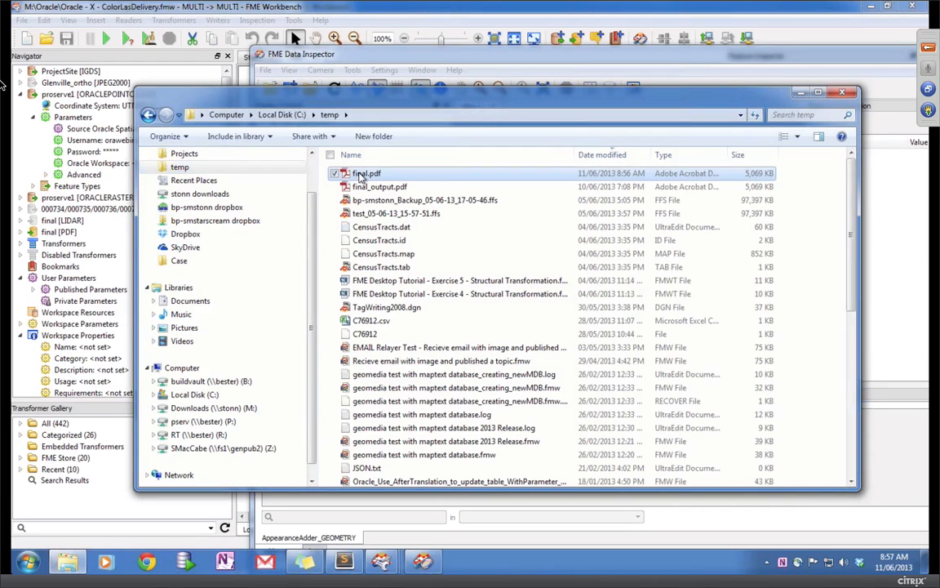
double_click(362, 174)
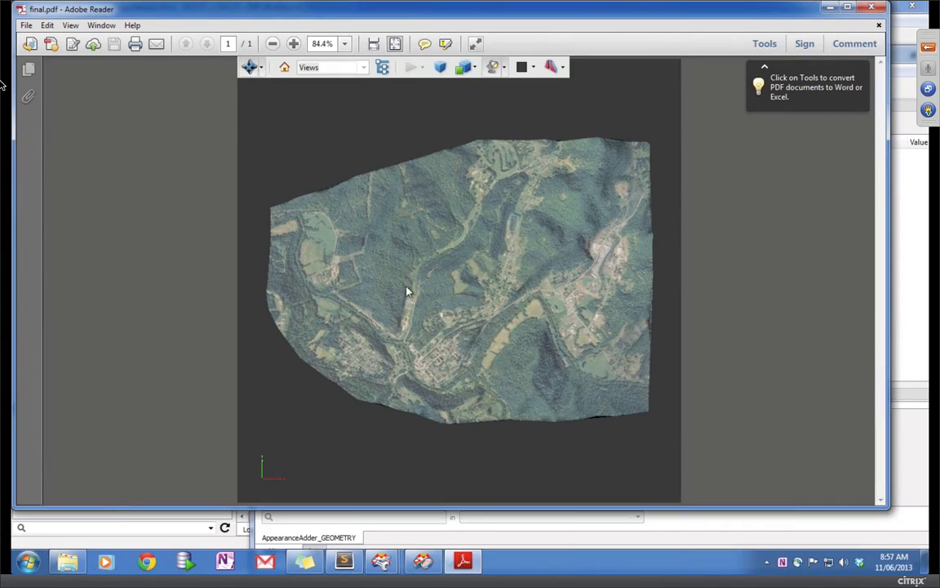
Step: Rotate the 3D terrain model in Adobe Reader to show its relief, then minimize it
drag(409, 292, 410, 273)
drag(488, 336, 511, 232)
drag(423, 292, 405, 305)
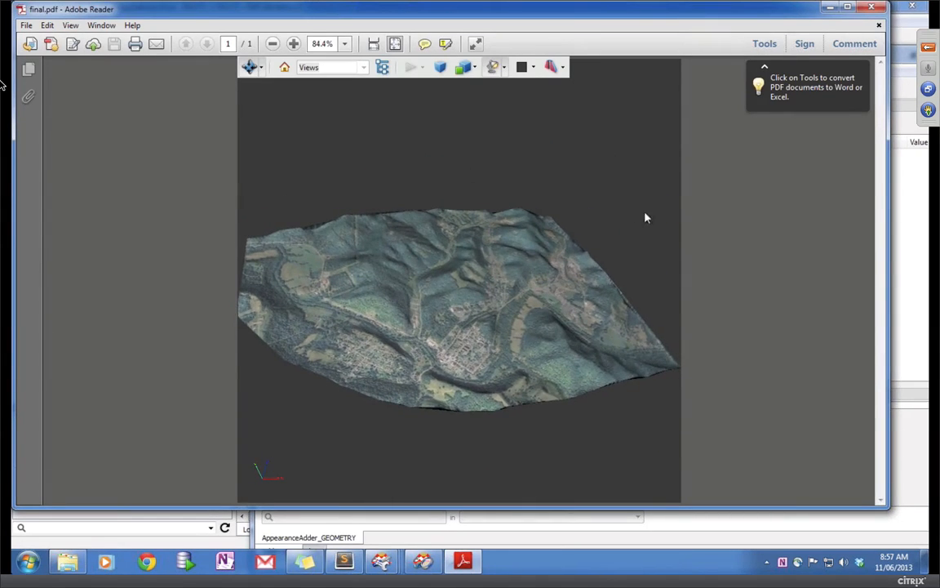
click(826, 10)
Step: Bring Data Inspector and Workbench forward, then leave the VM for the Mac desktop
click(295, 38)
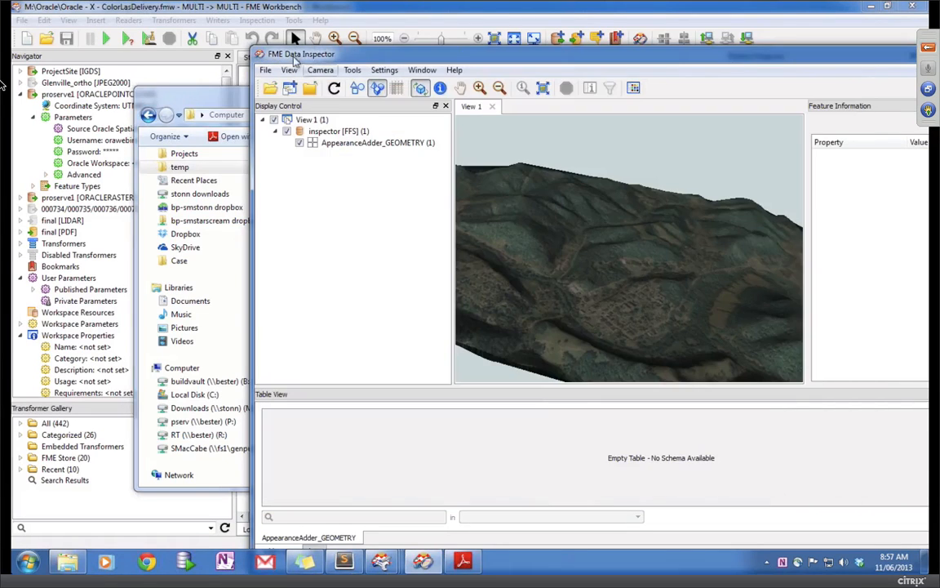
click(261, 11)
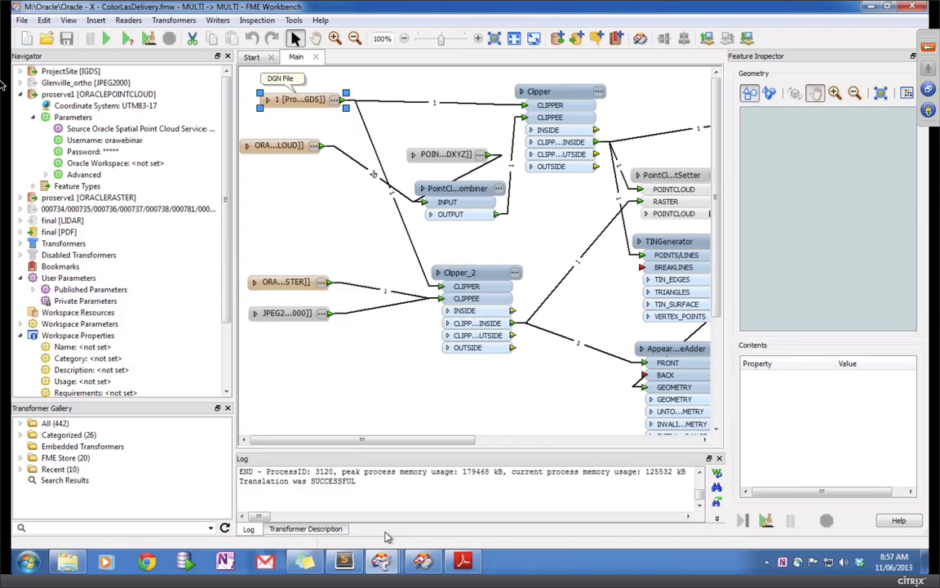
key(ctrl+Left)
Step: Play the PowerPoint slide show from the current slide and advance to 'Oracle and ArcMap'
click(693, 542)
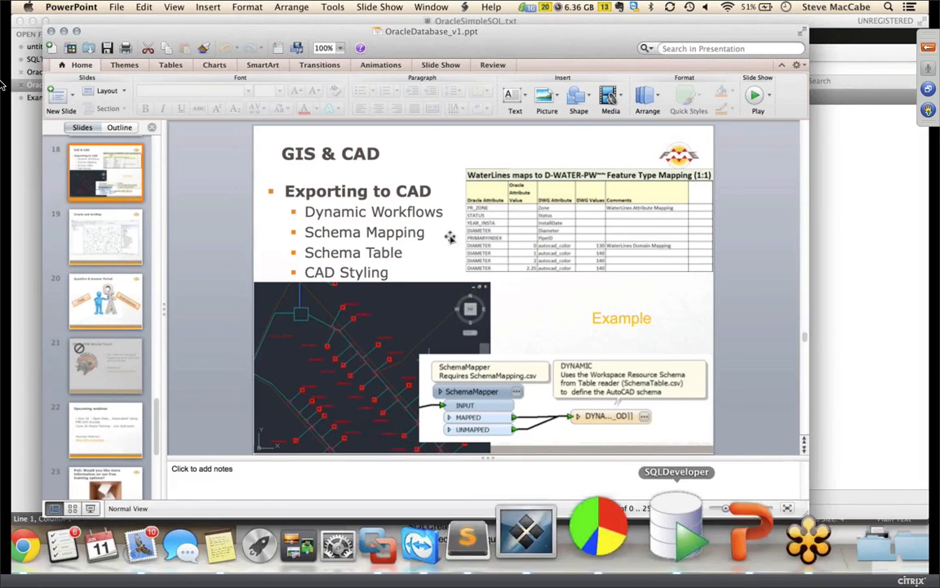
click(382, 8)
click(388, 36)
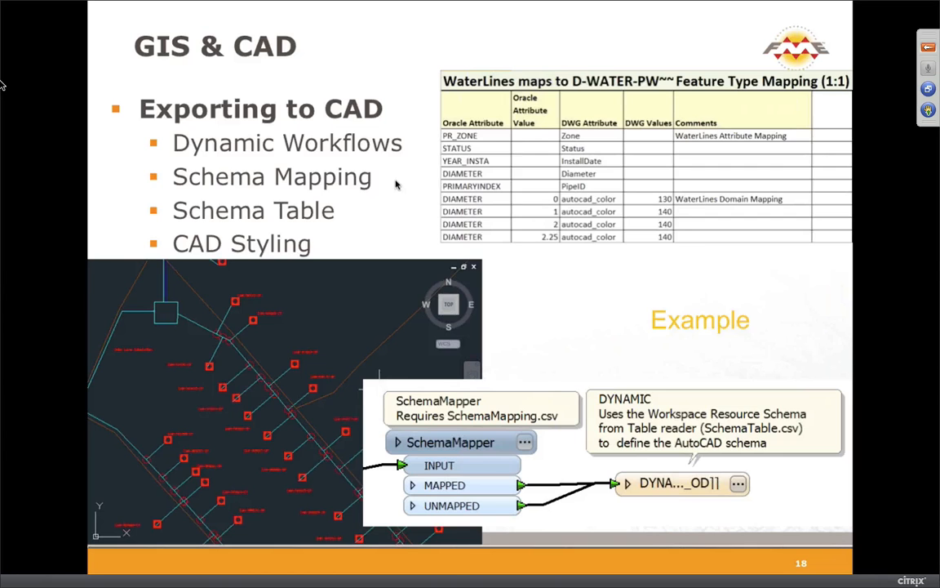
click(396, 184)
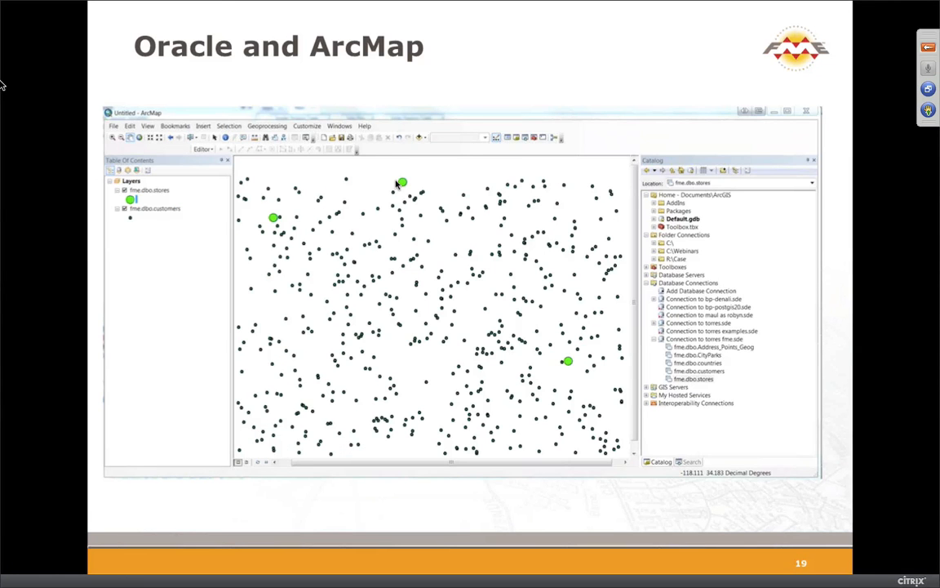